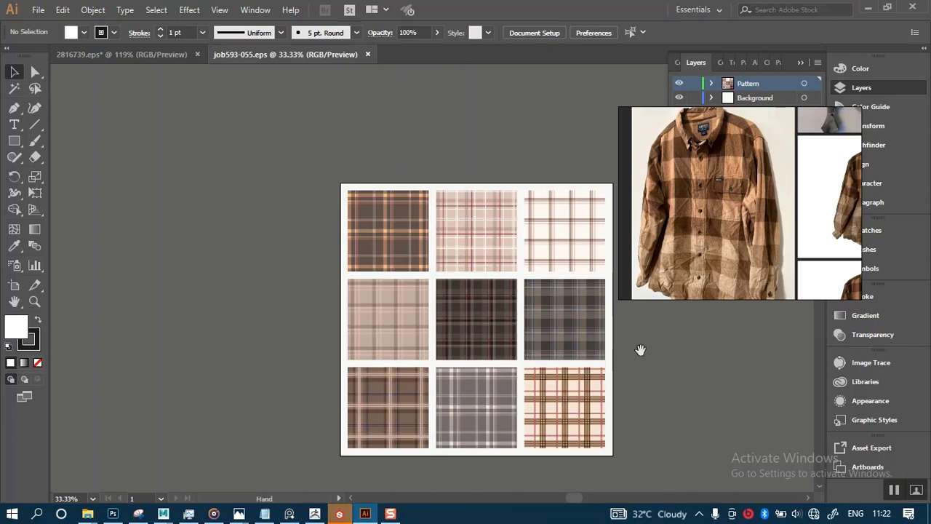
# Step: Examine the plaid swatches on the artboard and compare them with the flannel shirt reference images
pyautogui.moveTo(638, 349); pyautogui.dragTo(581, 302)
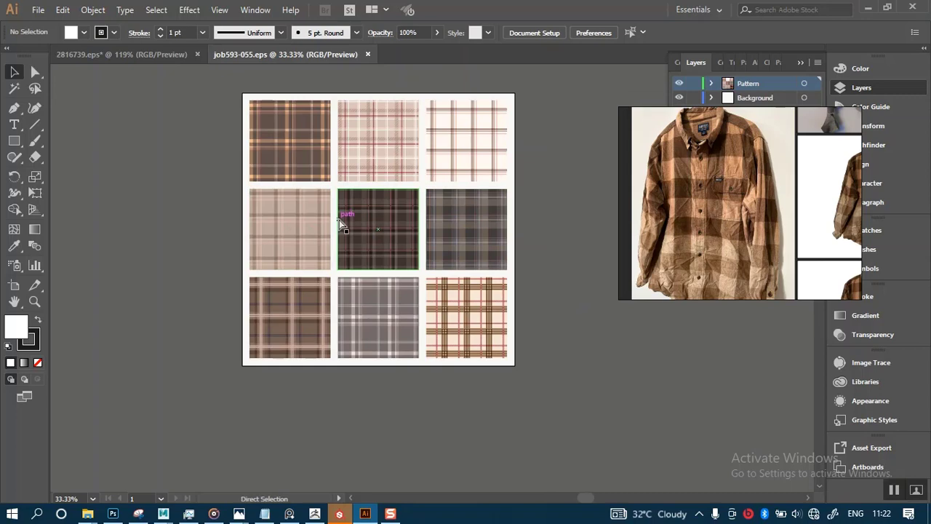
pyautogui.keyDown('alt'); pyautogui.scroll(1, 342, 222); pyautogui.keyUp('alt')
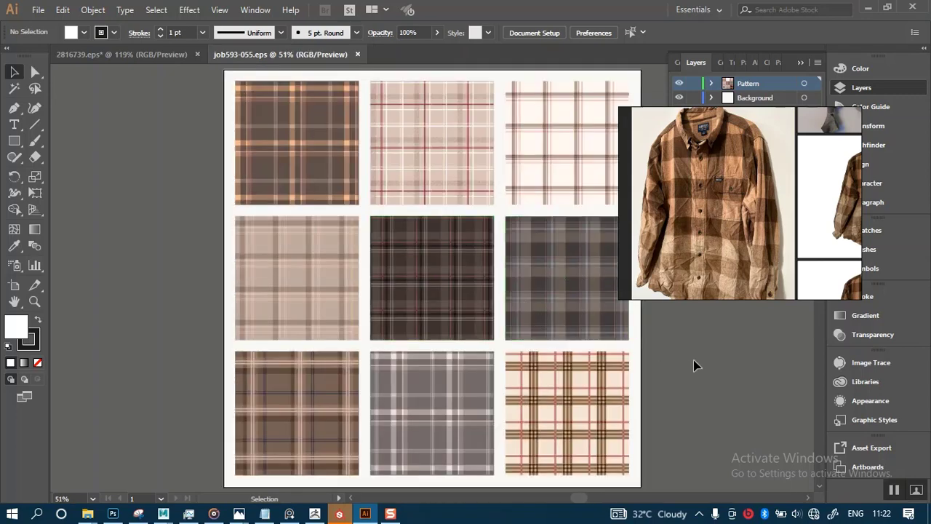
pyautogui.moveTo(705, 235); pyautogui.dragTo(759, 225)
pyautogui.scroll(-3, 758, 224)
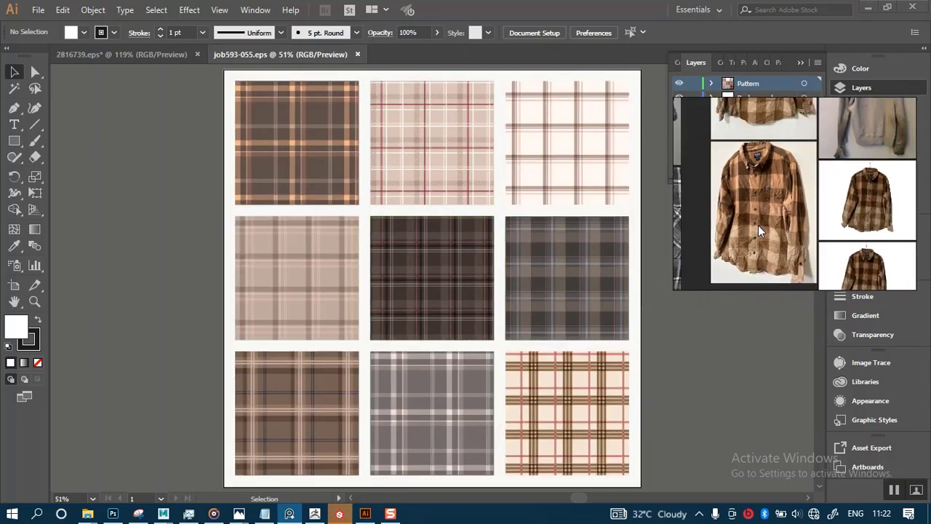
pyautogui.scroll(-2, 757, 226)
pyautogui.moveTo(758, 226); pyautogui.dragTo(760, 284, button='middle')
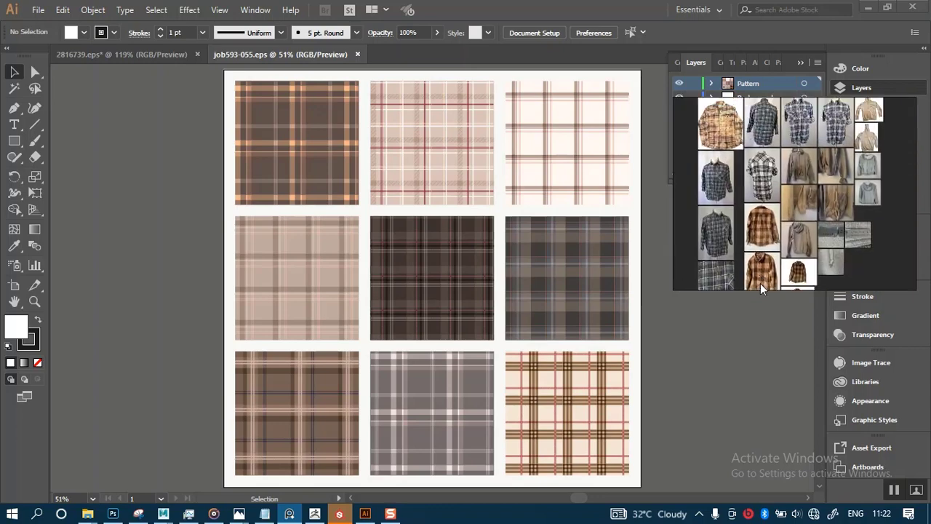
pyautogui.moveTo(737, 234); pyautogui.dragTo(754, 189, button='middle')
pyautogui.scroll(2, 751, 231)
pyautogui.scroll(2, 750, 233)
pyautogui.scroll(-3, 794, 247)
pyautogui.scroll(2, 753, 225)
pyautogui.scroll(-2, 740, 238)
pyautogui.scroll(2, 750, 217)
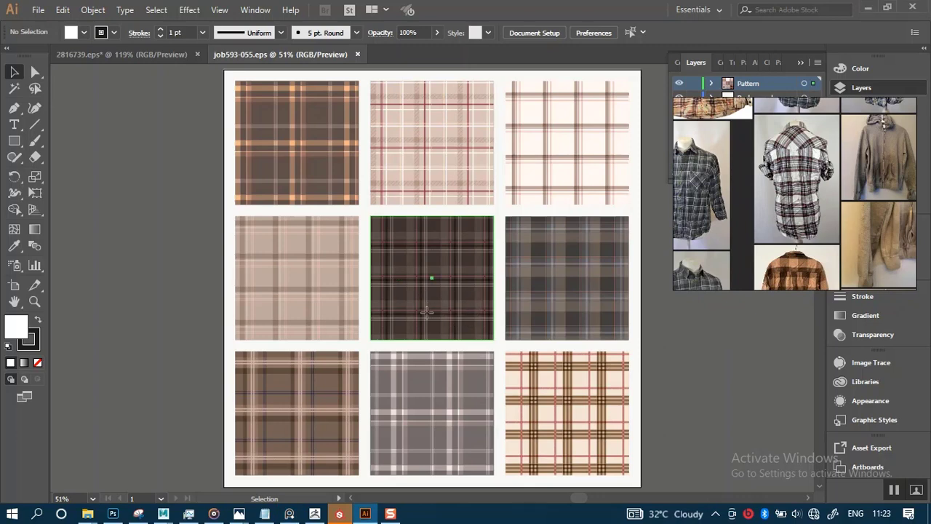
# Step: Try to move only the pattern overlay of the centre dark plaid swatch off the artboard
pyautogui.moveTo(343, 313); pyautogui.dragTo(139, 317)
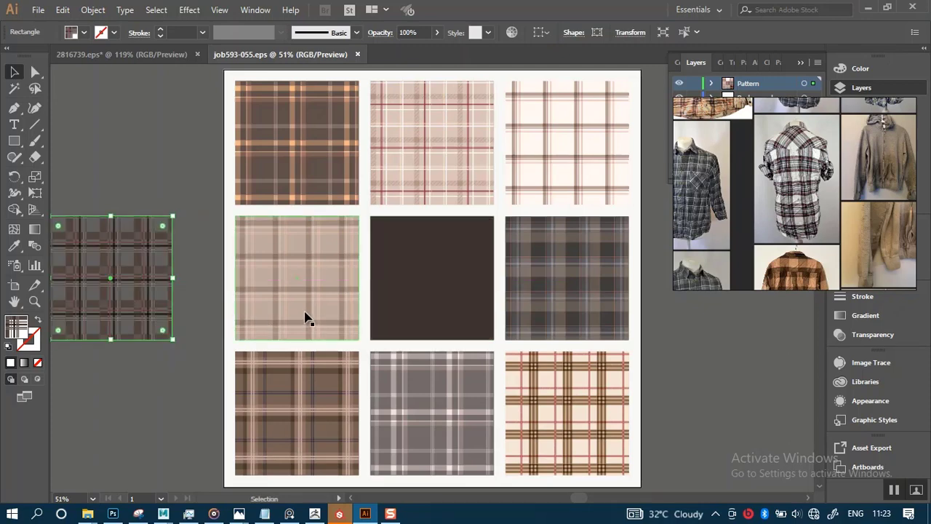
pyautogui.moveTo(303, 320); pyautogui.dragTo(425, 307)
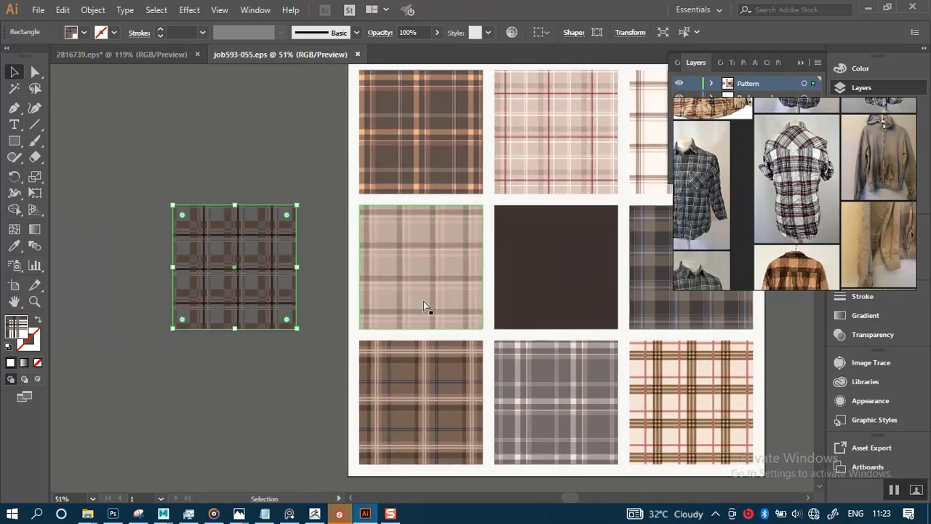
pyautogui.hotkey('ctrl', 'z')
pyautogui.moveTo(320, 313); pyautogui.dragTo(150, 326)
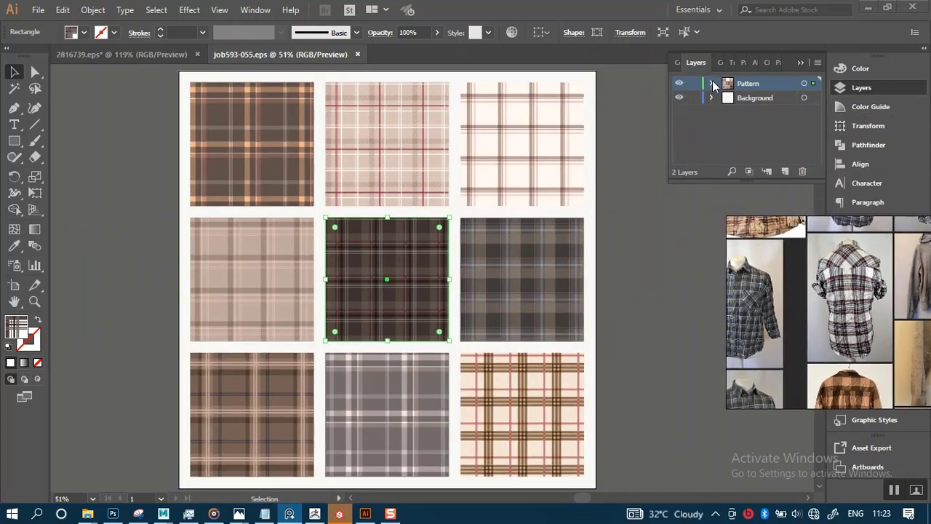
# Step: Expand the Pattern layer and toggle its sublayers' visibility to identify the objects that make up the centre dark plaid swatch
pyautogui.click(712, 83)
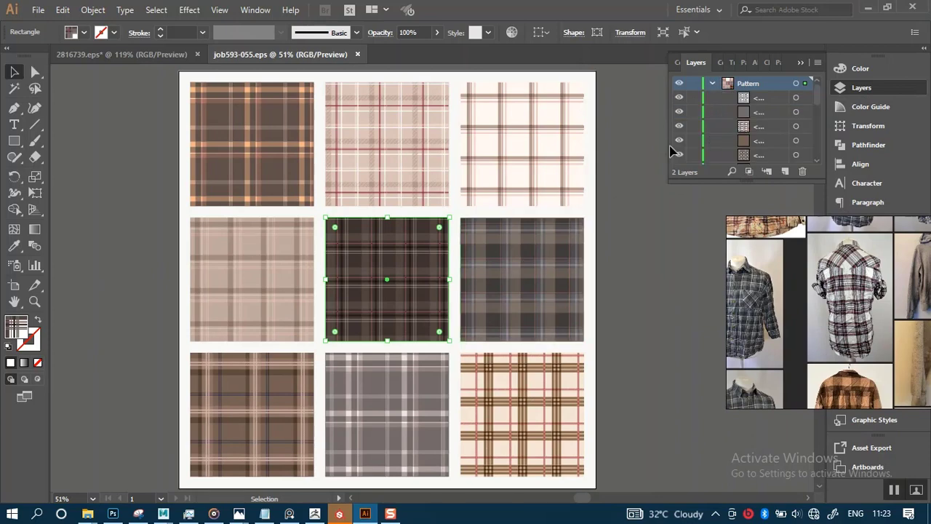
pyautogui.scroll(-3, 738, 126)
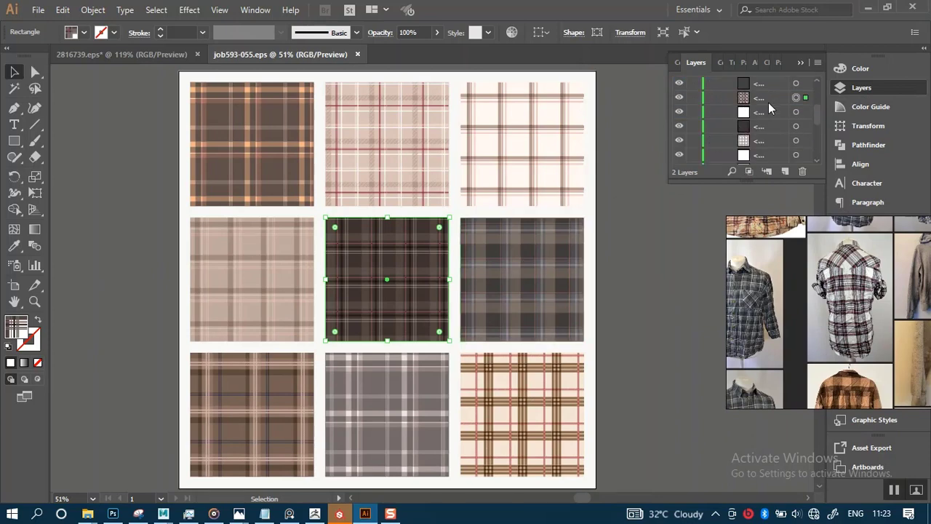
pyautogui.scroll(3, 766, 114)
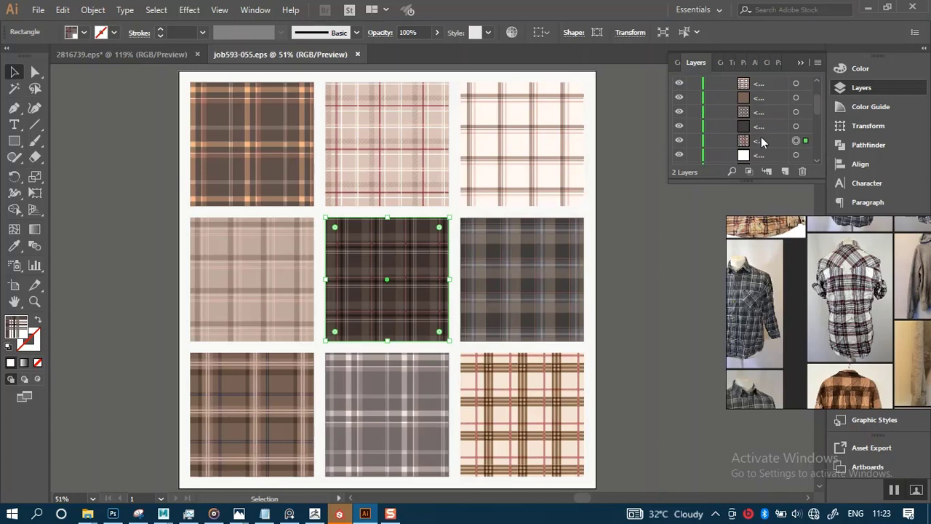
pyautogui.click(680, 126)
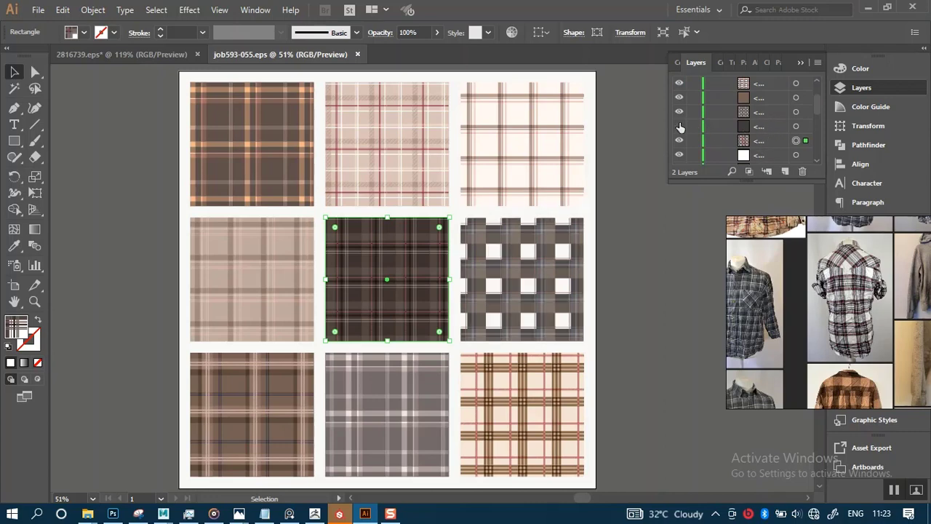
pyautogui.click(679, 127)
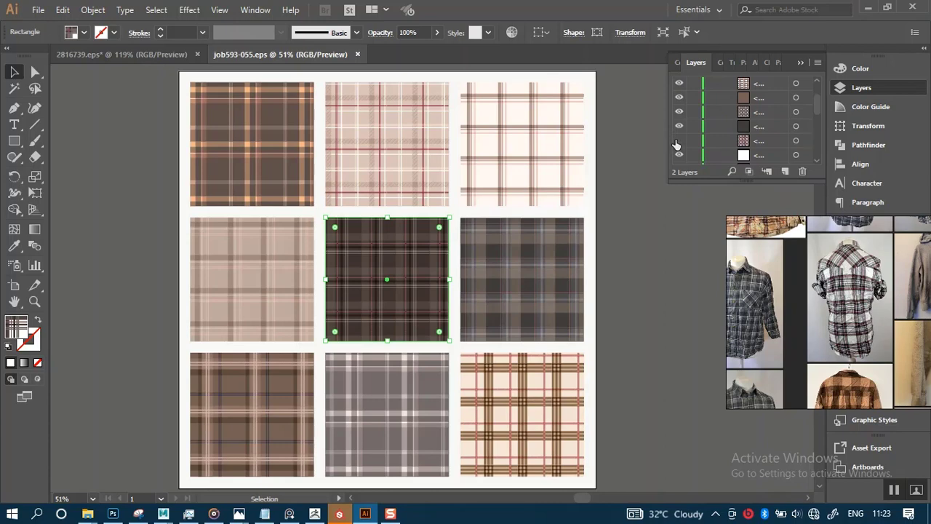
pyautogui.click(678, 143)
pyautogui.click(677, 142)
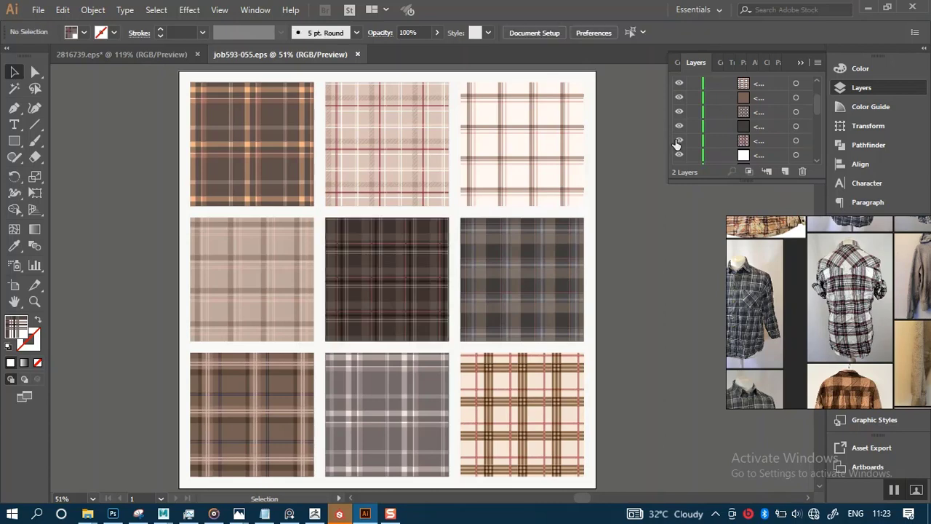
pyautogui.click(678, 98)
pyautogui.click(678, 98)
pyautogui.scroll(-1, 724, 124)
pyautogui.scroll(1, 724, 123)
pyautogui.click(385, 305)
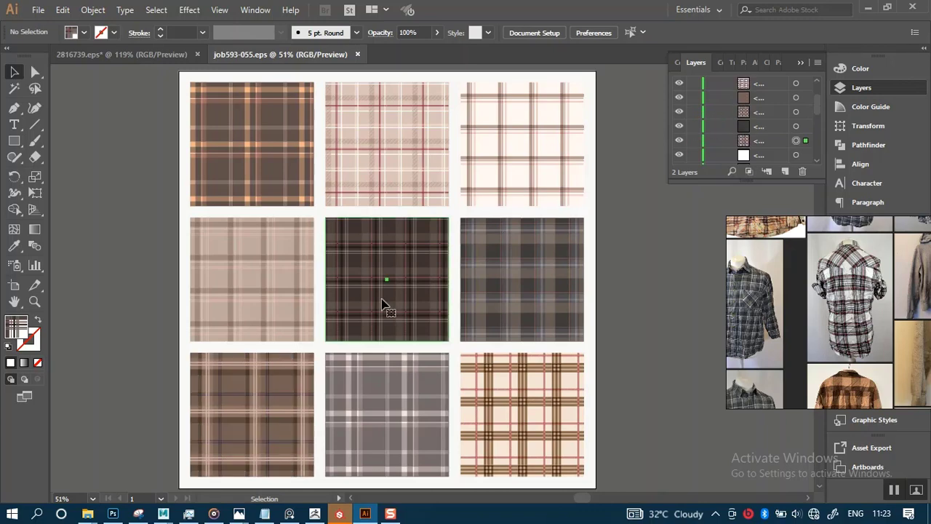
pyautogui.click(680, 127)
pyautogui.click(679, 127)
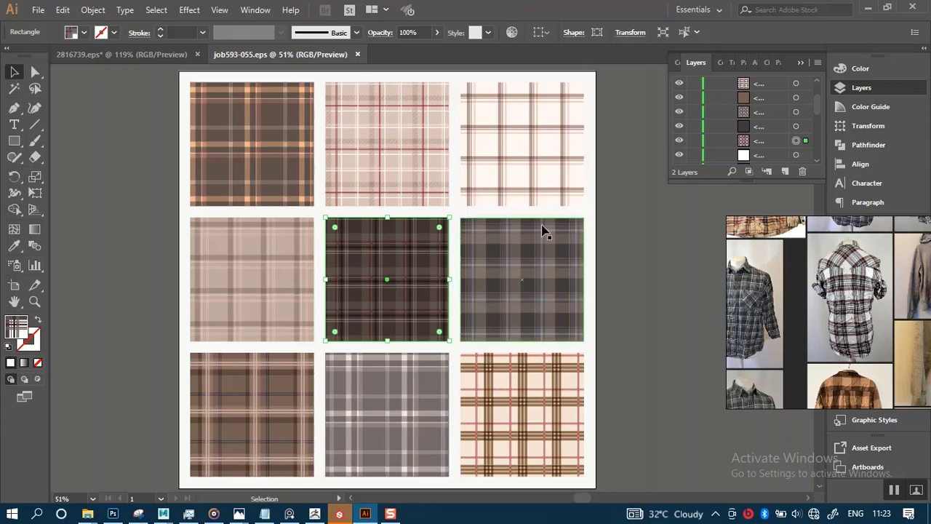
# Step: Lock the Background layer and select both stacked rectangles of the centre dark plaid swatch together
pyautogui.press('z')
pyautogui.moveTo(296, 201); pyautogui.dragTo(511, 387)
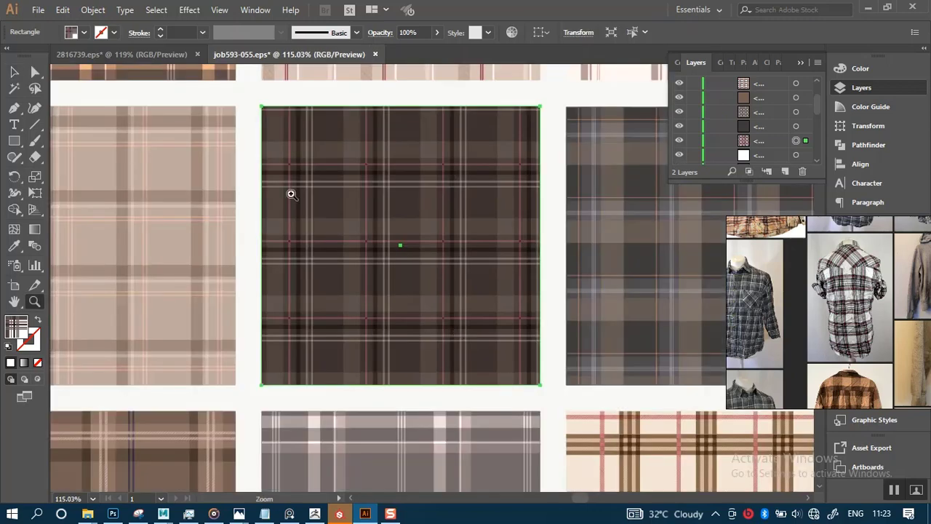
pyautogui.click(14, 72)
pyautogui.moveTo(253, 102); pyautogui.dragTo(267, 146)
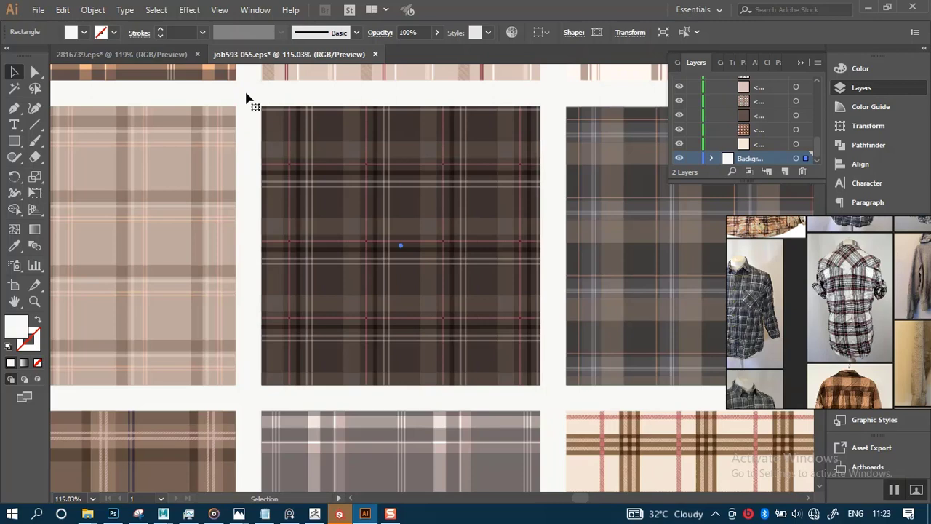
pyautogui.click(694, 159)
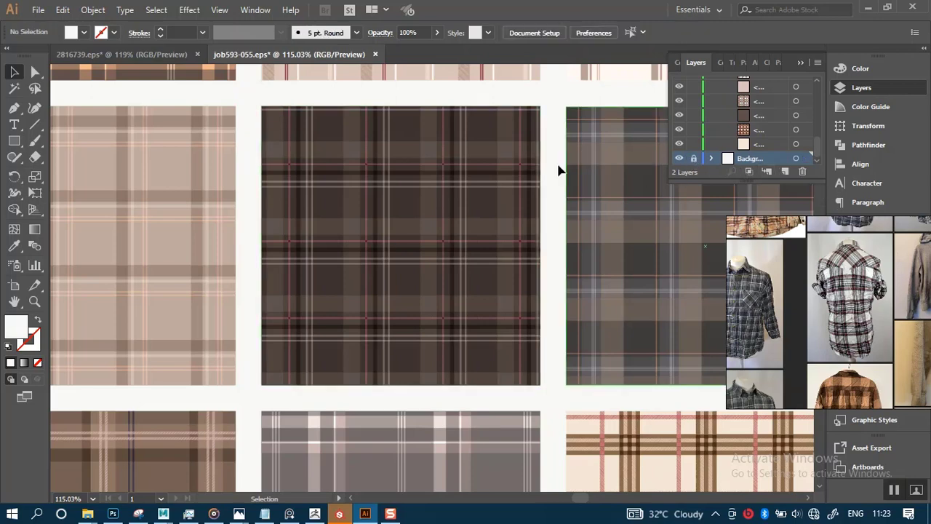
pyautogui.moveTo(252, 99); pyautogui.dragTo(306, 150)
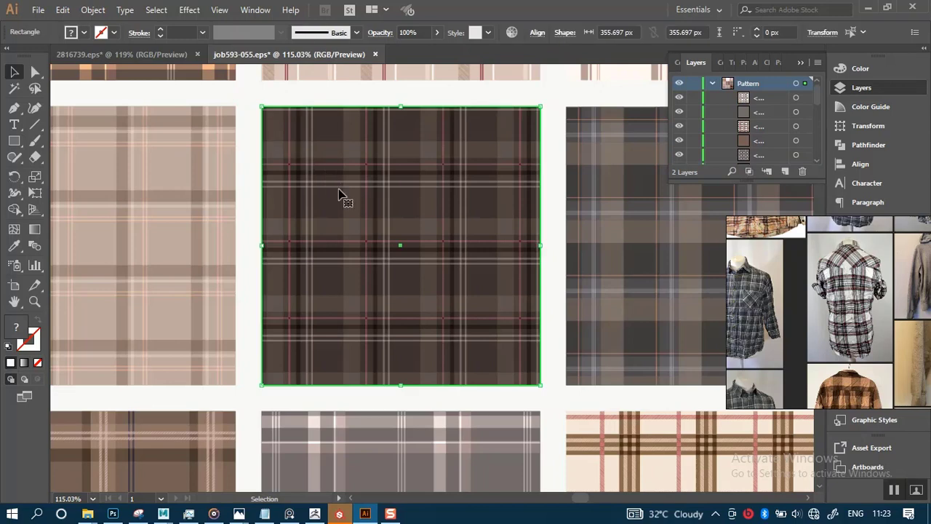
# Step: Try to move the complete centre dark plaid swatch onto the empty area beside the artboard
pyautogui.hotkey('ctrl', '0')
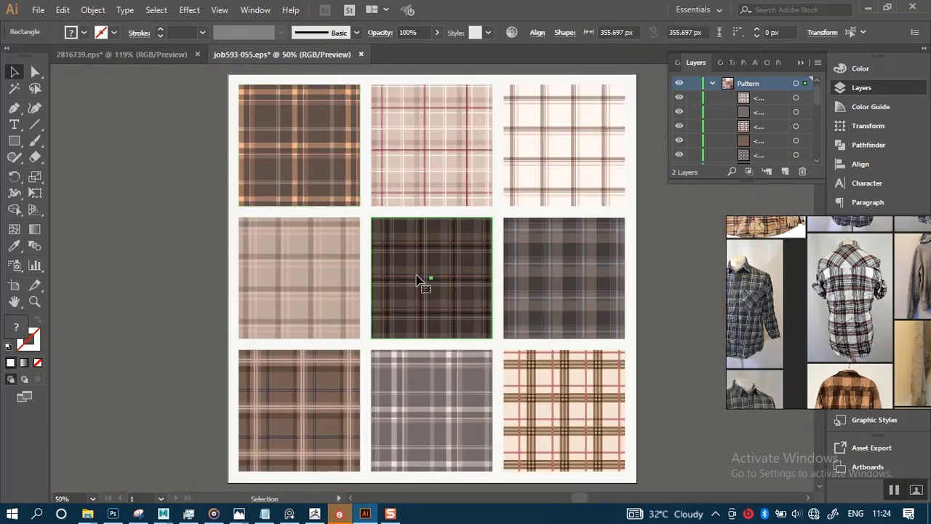
pyautogui.moveTo(422, 278); pyautogui.dragTo(114, 278)
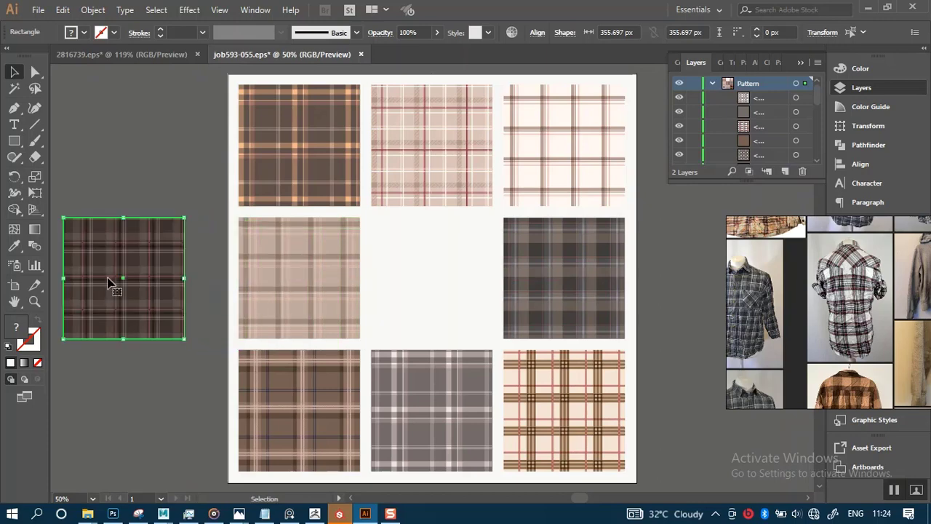
pyautogui.hotkey('ctrl', 'z')
pyautogui.hotkey('ctrl', 'z')
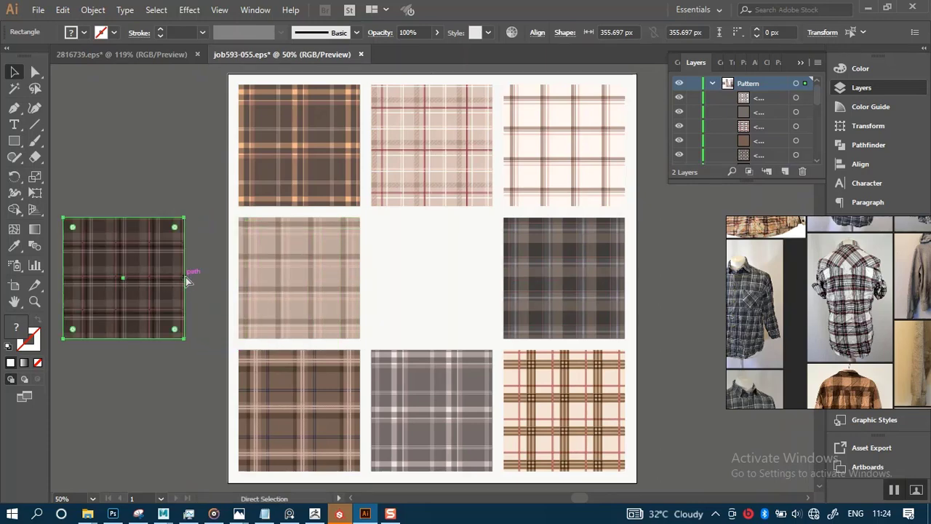
# Step: Place a duplicate of the complete centre dark plaid swatch on the empty area beside the artboard
pyautogui.keyDown('alt'); pyautogui.moveTo(429, 309); pyautogui.dragTo(123, 311); pyautogui.keyUp('alt')
pyautogui.moveTo(171, 371); pyautogui.dragTo(286, 363)
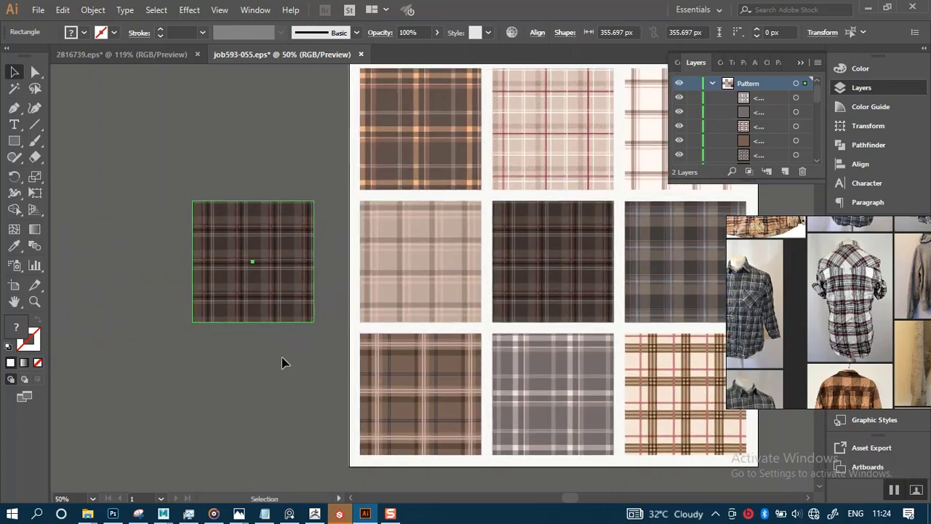
# Step: Switch to Photoshop and check the Untitled-1 document's pixel dimensions in Image Size without changing them
pyautogui.moveTo(118, 515)
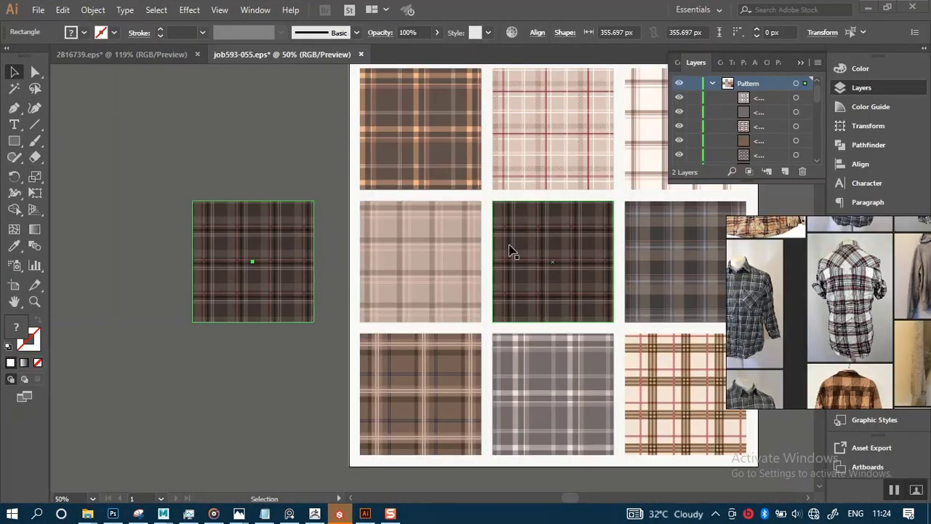
pyautogui.hotkey('alt', 'Tab')
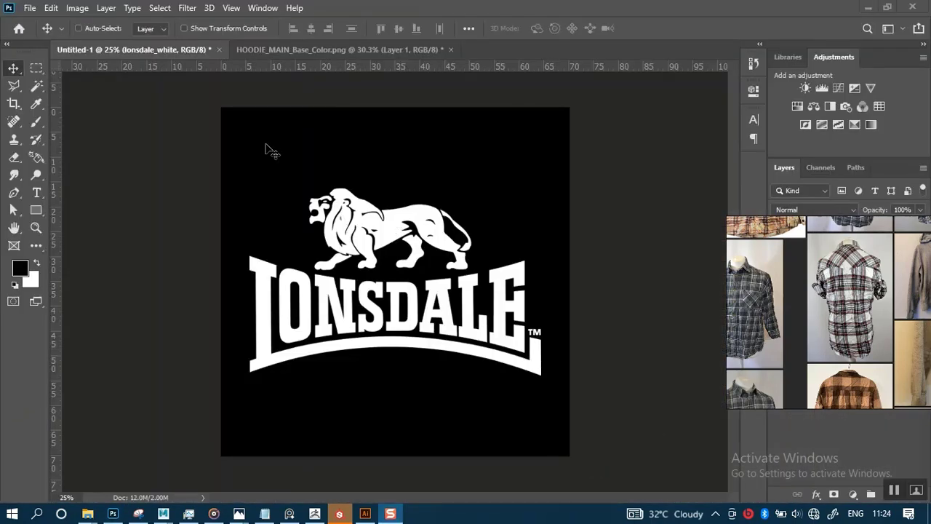
pyautogui.click(78, 8)
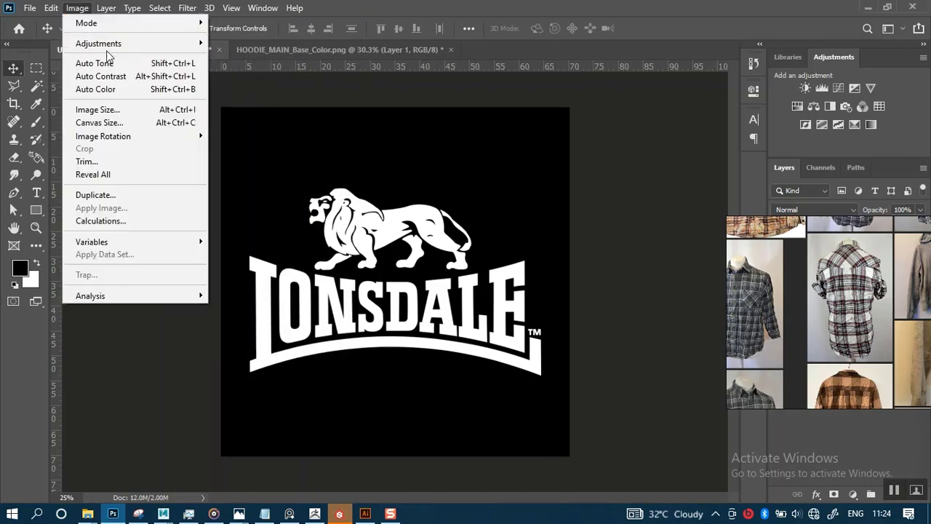
pyautogui.click(109, 110)
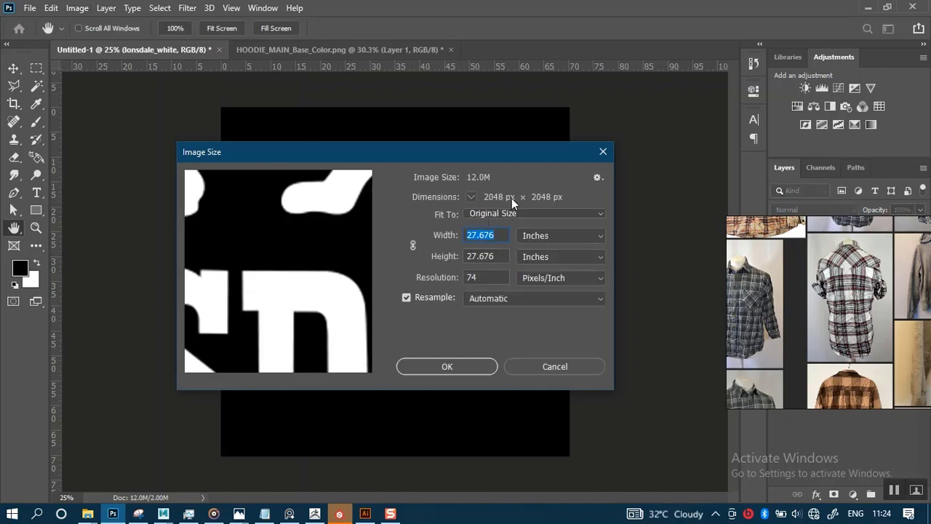
pyautogui.click(544, 367)
# Step: Move the floating reference images clear of the layer list and hide the lonsdale_white layer
pyautogui.moveTo(794, 292); pyautogui.dragTo(629, 32)
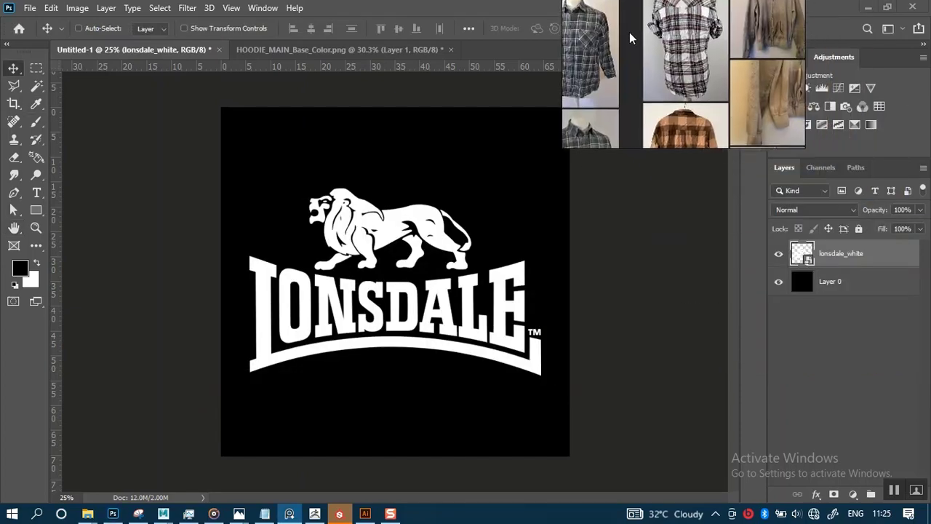
pyautogui.click(779, 256)
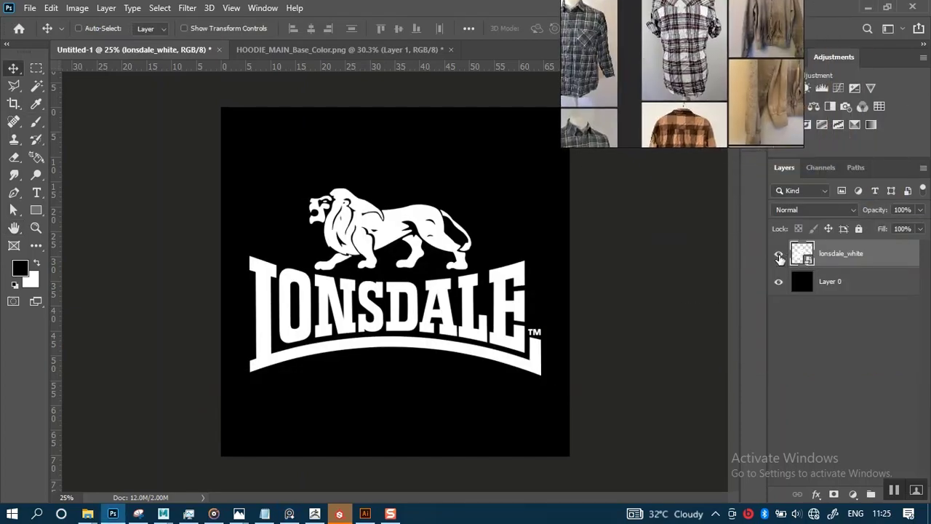
pyautogui.click(779, 257)
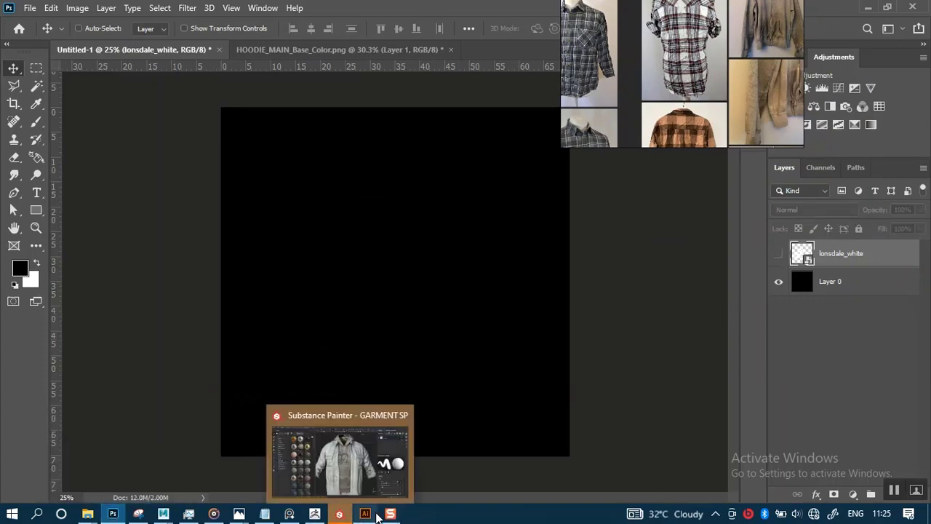
# Step: Switch back to Illustrator, select the duplicated dark plaid swatch and bring it into Photoshop's Untitled-1 document as a Vector Smart Object
pyautogui.click(364, 486)
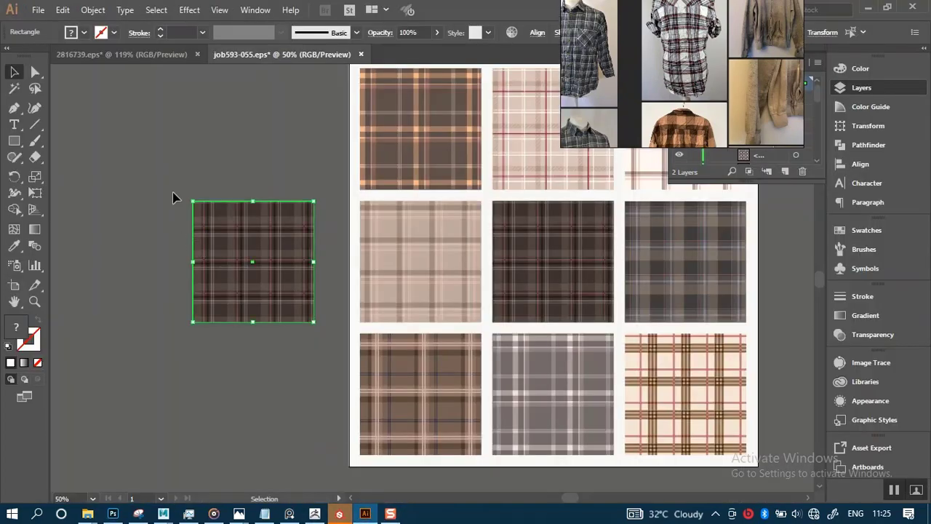
pyautogui.click(151, 156)
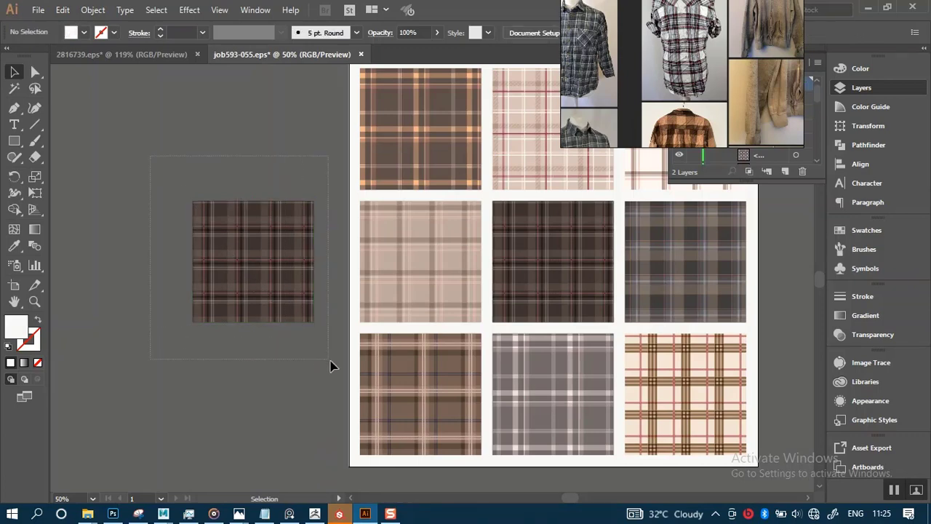
pyautogui.moveTo(330, 366); pyautogui.dragTo(293, 318)
pyautogui.moveTo(284, 283); pyautogui.dragTo(381, 275)
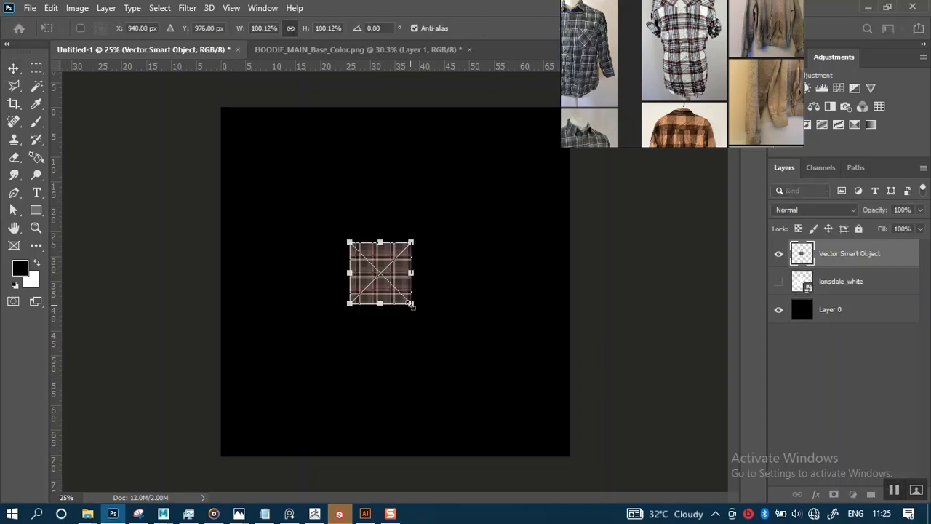
# Step: Enlarge the placed plaid smart object to about 523%, move it against the canvas's right edge and commit the placement
pyautogui.moveTo(411, 302); pyautogui.dragTo(557, 422)
pyautogui.moveTo(427, 377); pyautogui.dragTo(466, 389)
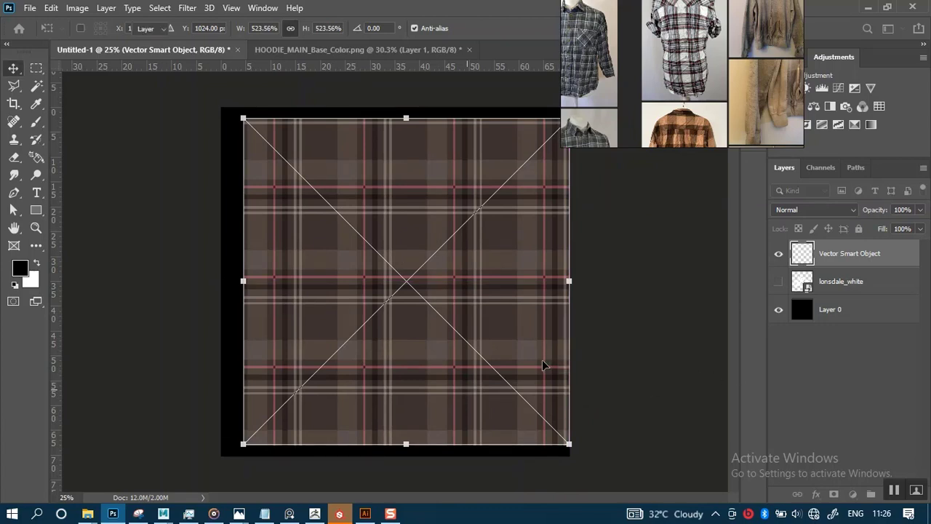
pyautogui.press('Return')
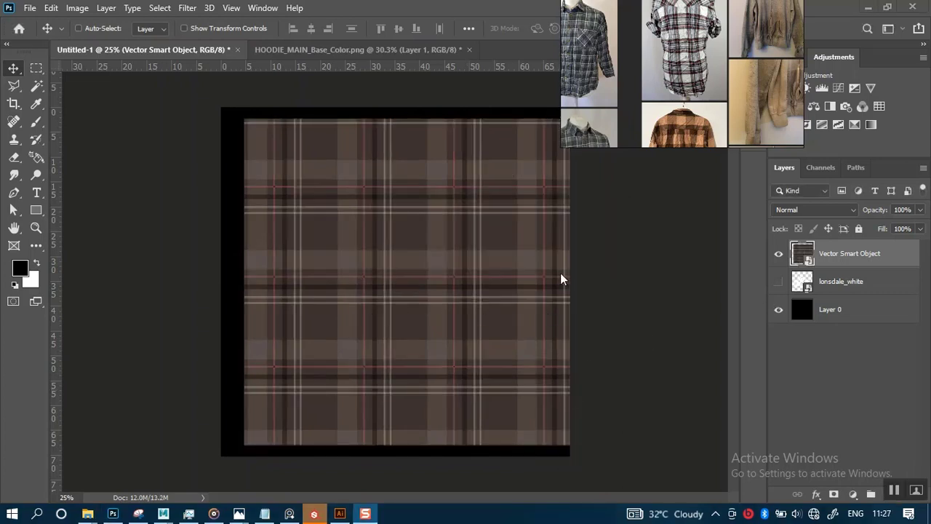
# Step: Centre the plaid horizontally on the canvas by aligning it to a selection loaded from Layer 0, moving the reference images aside and deselecting
pyautogui.keyDown('ctrl'); pyautogui.click(801, 316); pyautogui.keyUp('ctrl')
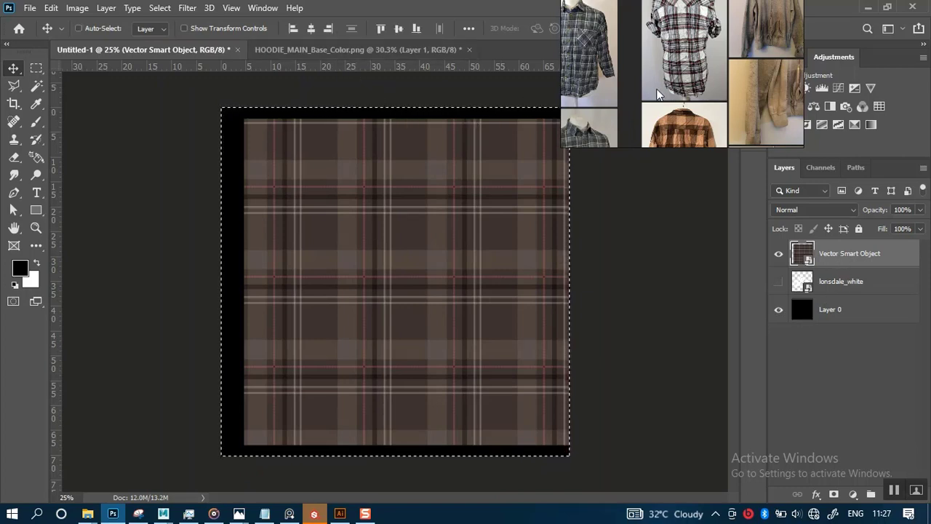
pyautogui.moveTo(657, 94); pyautogui.dragTo(762, 91)
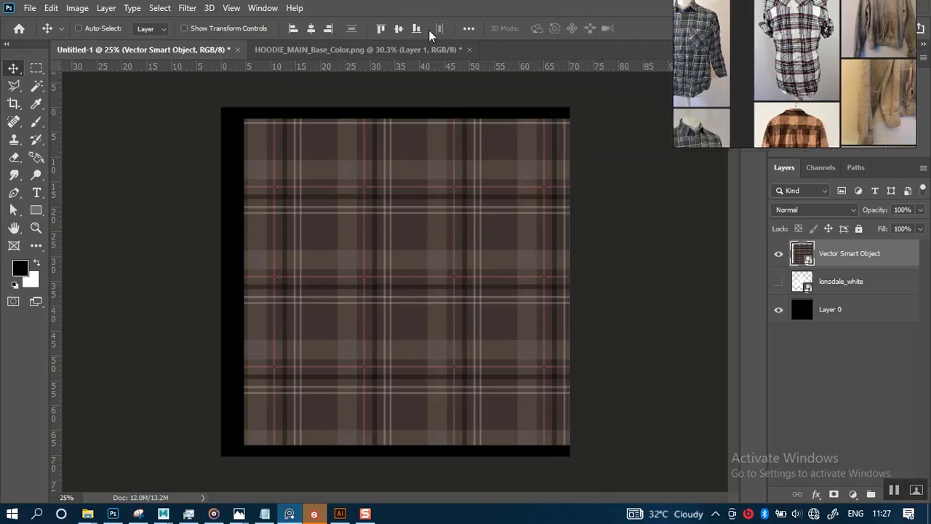
pyautogui.keyDown('ctrl'); pyautogui.click(802, 316); pyautogui.keyUp('ctrl')
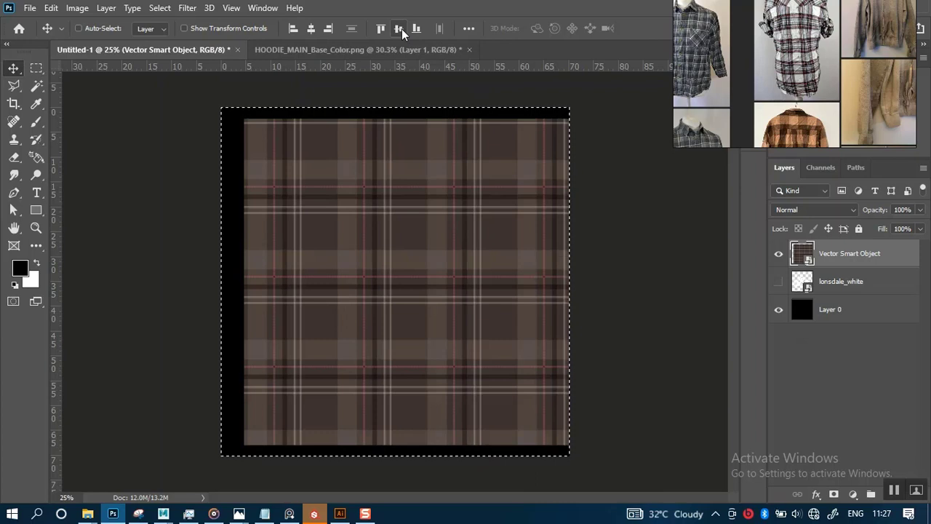
pyautogui.click(310, 28)
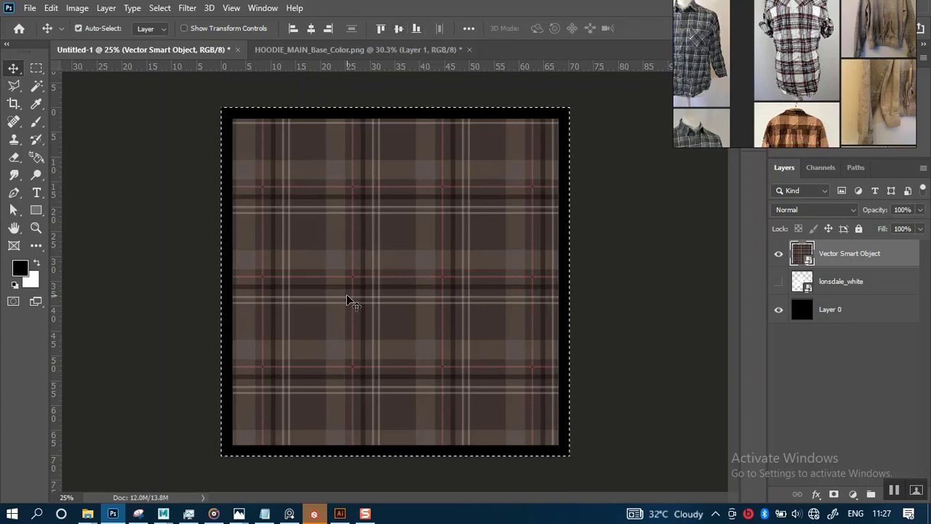
pyautogui.hotkey('ctrl', 'd')
# Step: Scale the plaid proportionally from its centre to about 561% so it fills the whole canvas
pyautogui.hotkey('ctrl', 't')
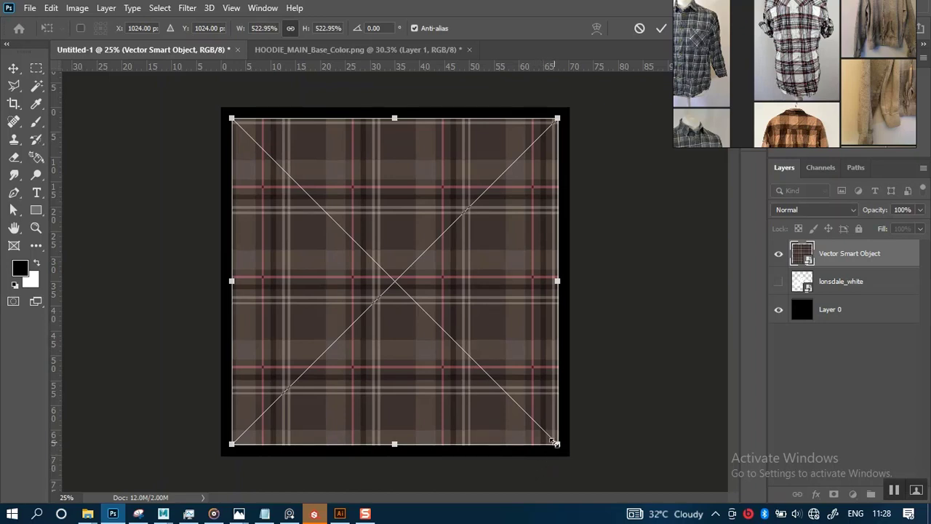
pyautogui.keyDown('alt'); pyautogui.moveTo(557, 445); pyautogui.dragTo(572, 457); pyautogui.keyUp('alt')
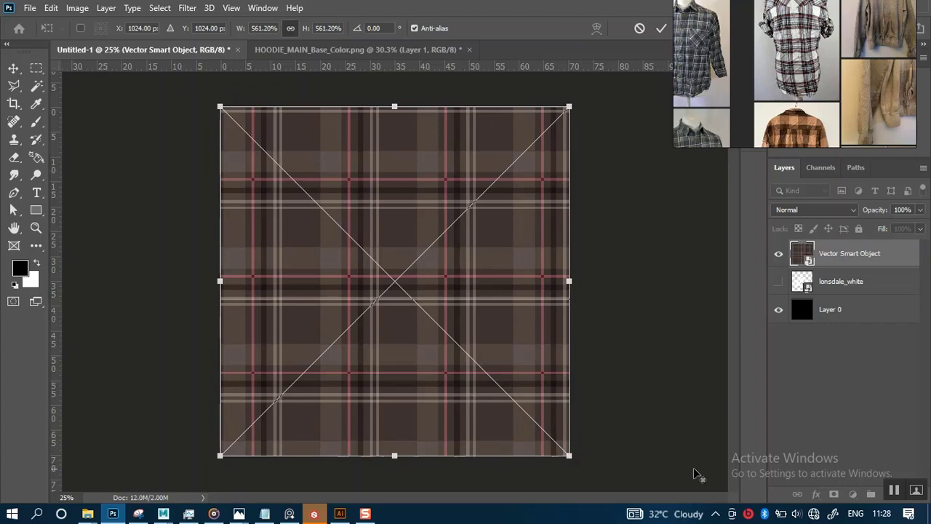
pyautogui.press('Return')
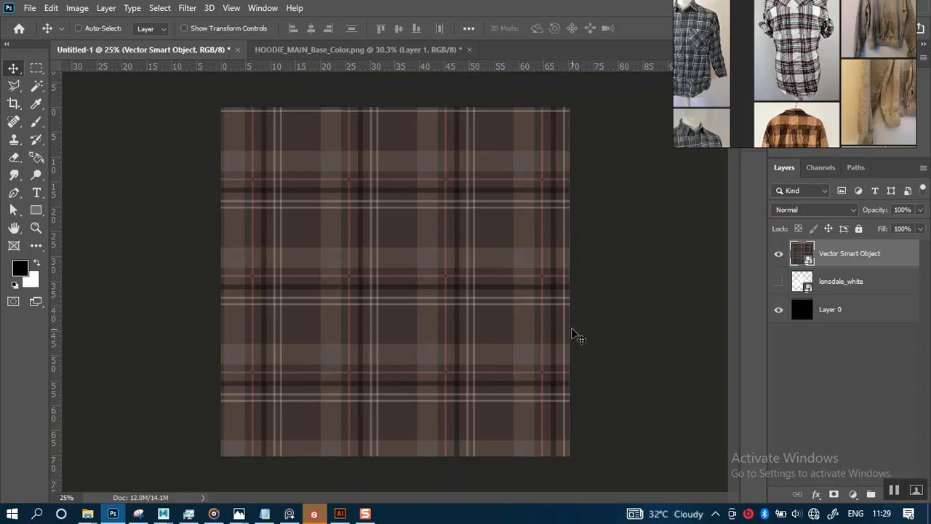
# Step: Define the canvas-filling plaid as a new pattern named CHECK 01
pyautogui.click(30, 8)
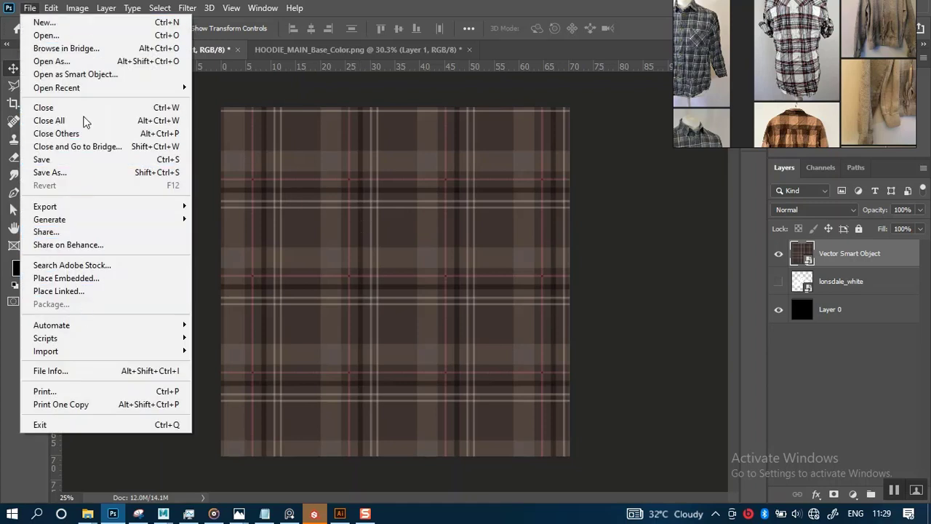
pyautogui.moveTo(51, 8)
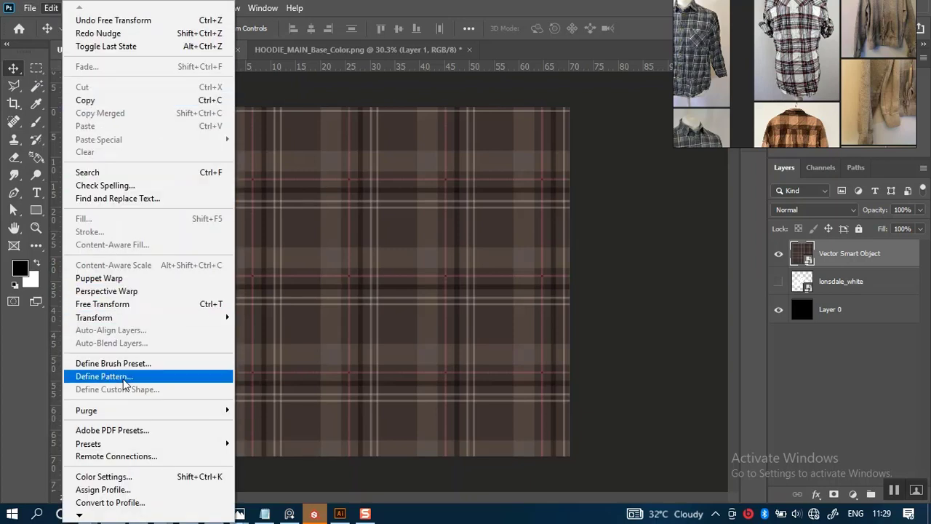
pyautogui.click(124, 377)
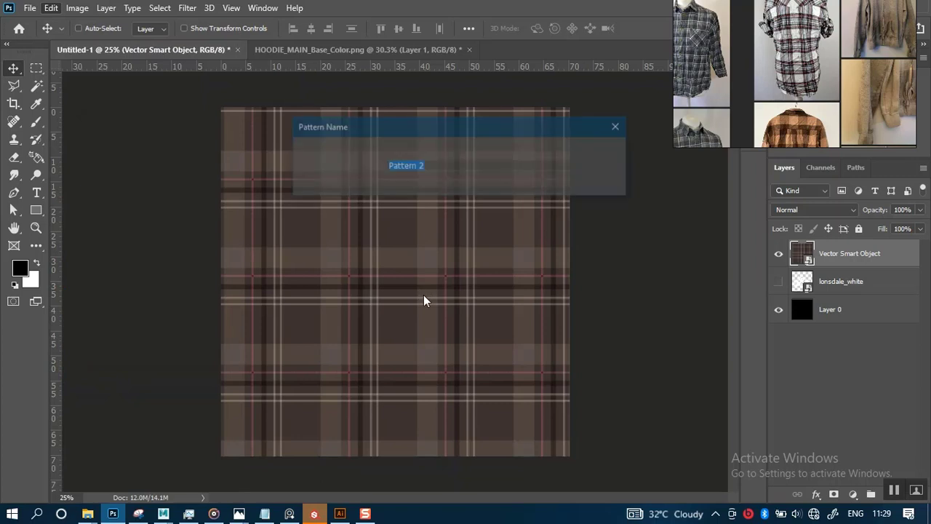
pyautogui.write('CHECK')
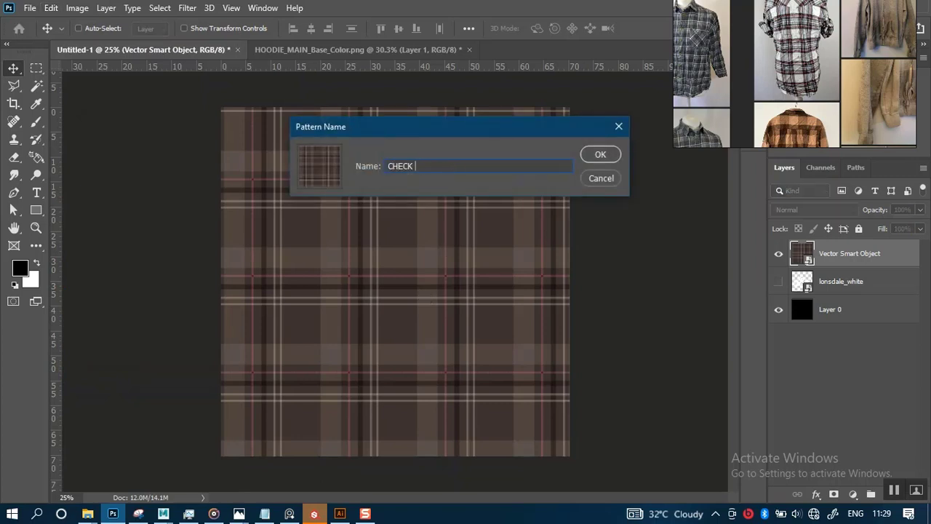
pyautogui.write(' 01')
pyautogui.press('Return')
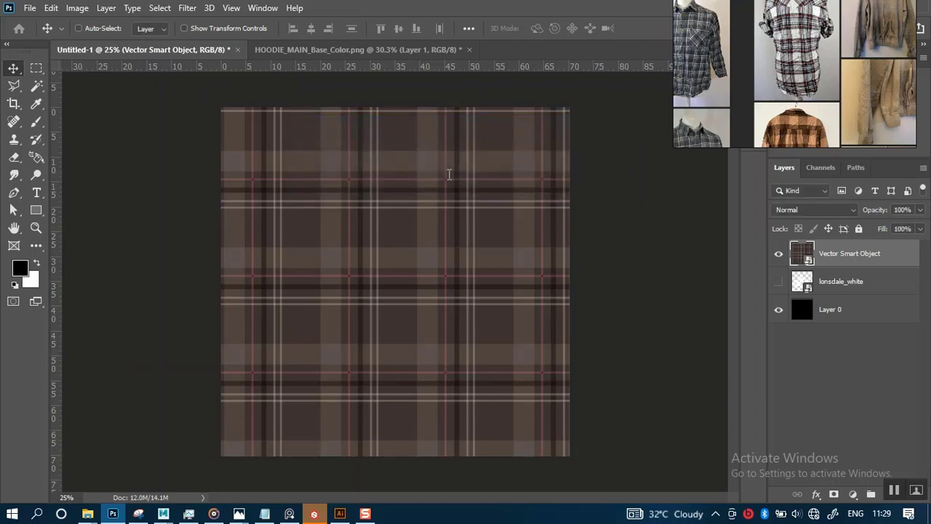
# Step: Hide the Vector Smart Object layer and add a new layer above it filled with white
pyautogui.click(779, 254)
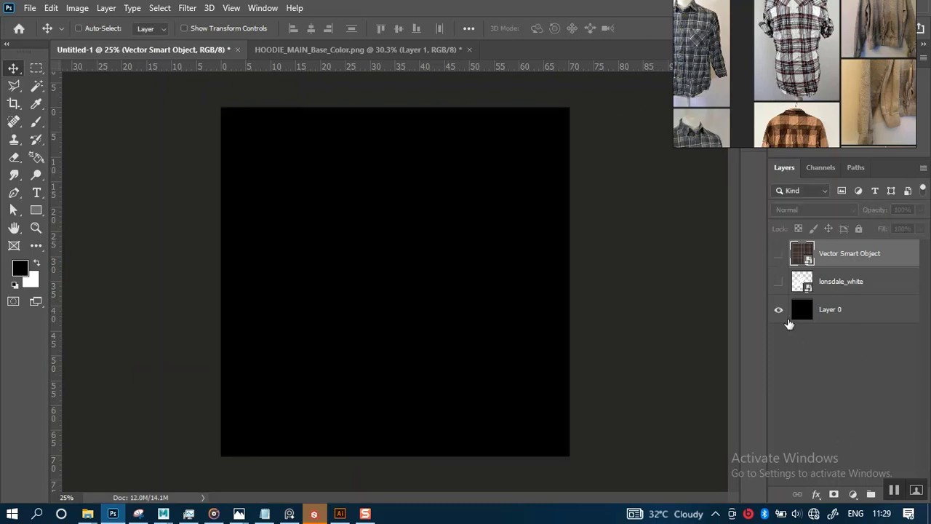
pyautogui.press('ctrl')
pyautogui.hotkey('ctrl', 'shift', 'n')
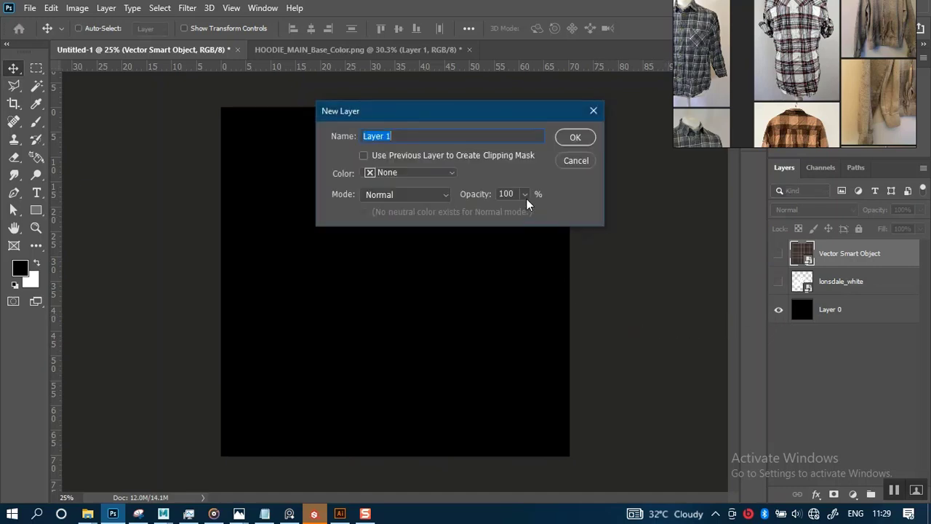
pyautogui.click(571, 138)
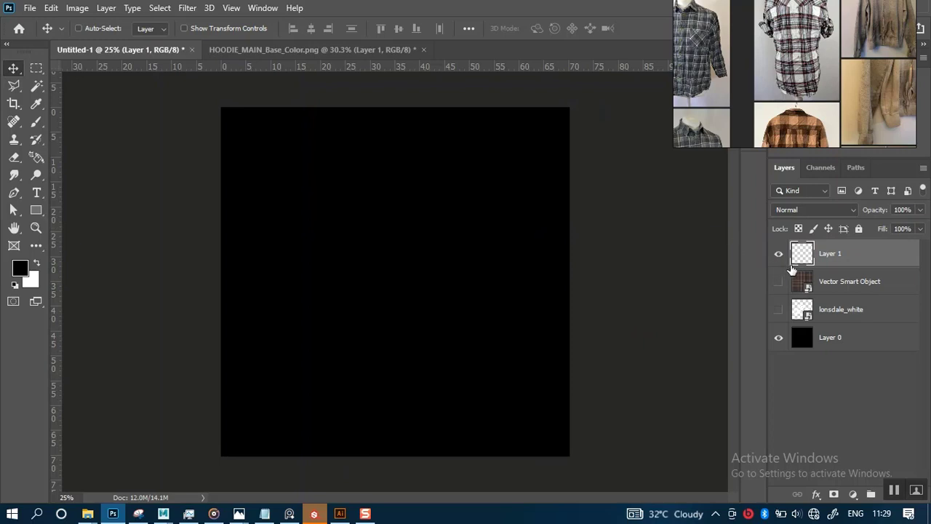
pyautogui.press('x')
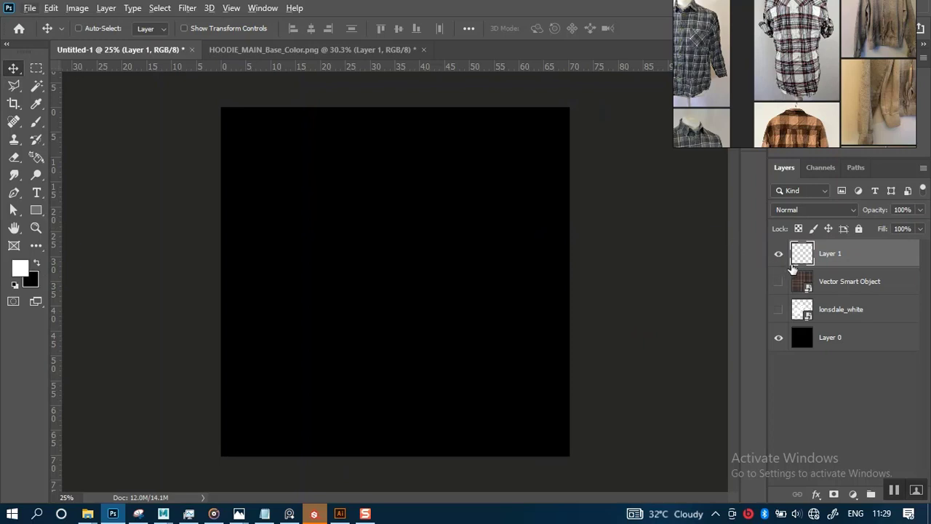
pyautogui.hotkey('alt', 'BackSpace')
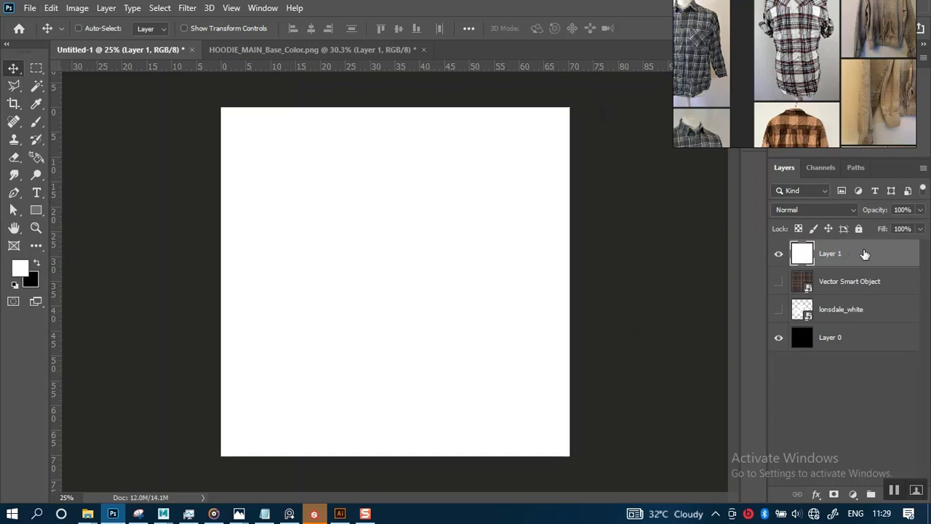
# Step: Add a Pattern fill layer using the plaid pattern above the white layer, with its scale reduced to 1%
pyautogui.click(853, 494)
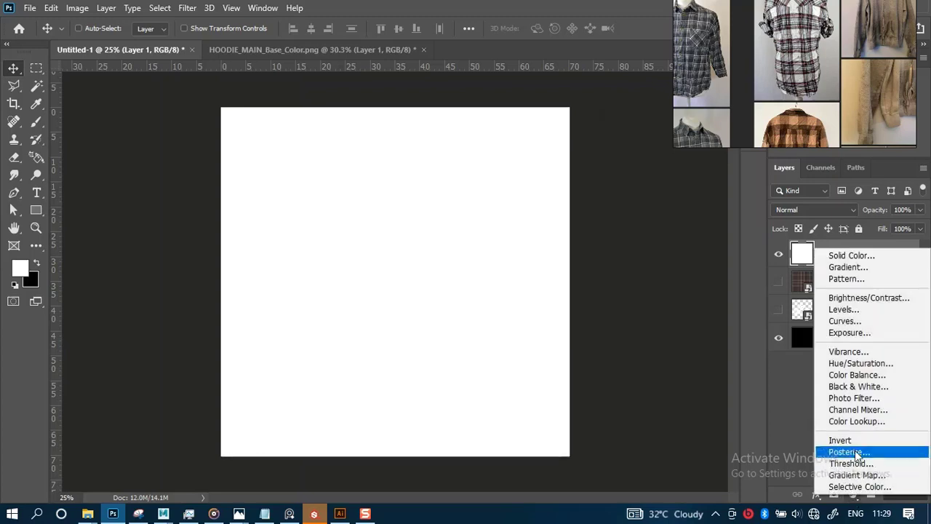
pyautogui.click(855, 281)
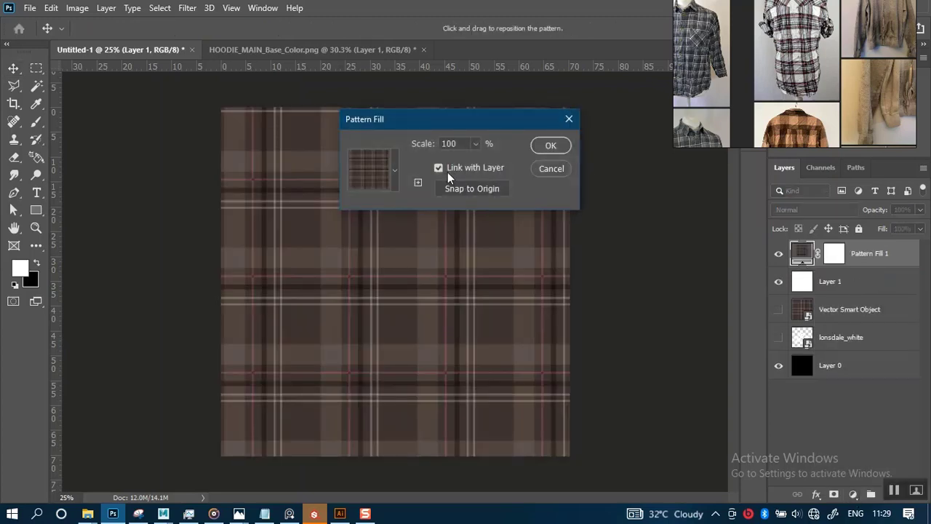
pyautogui.click(473, 144)
pyautogui.moveTo(481, 162); pyautogui.dragTo(462, 162)
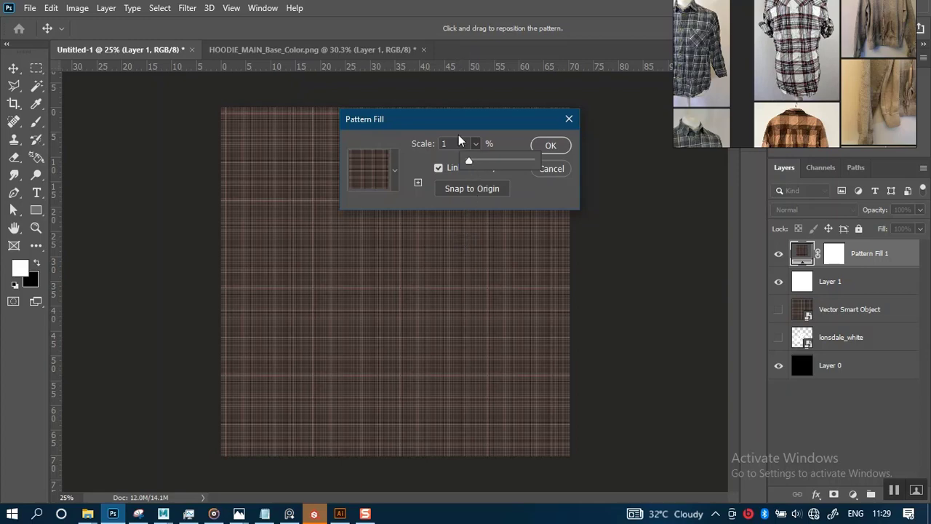
pyautogui.moveTo(443, 118); pyautogui.dragTo(624, 143)
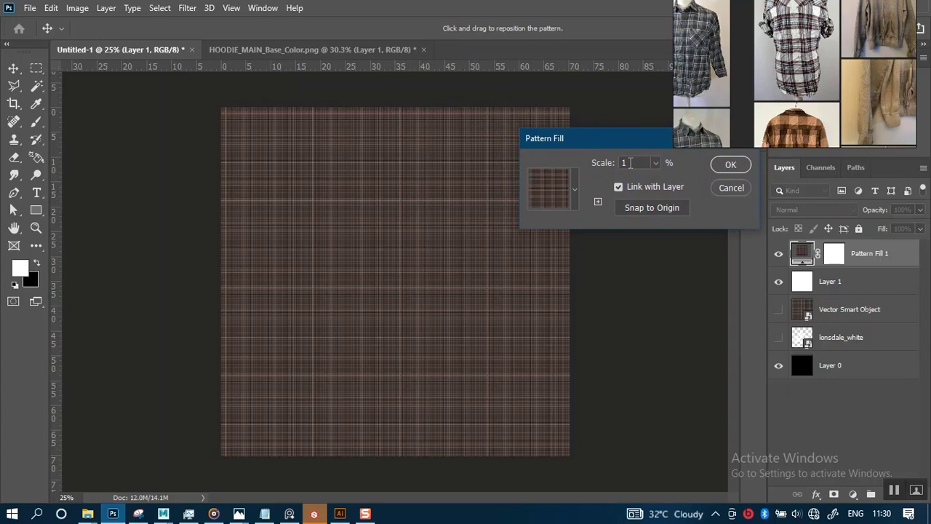
pyautogui.moveTo(633, 164); pyautogui.dragTo(608, 168)
pyautogui.press('Return')
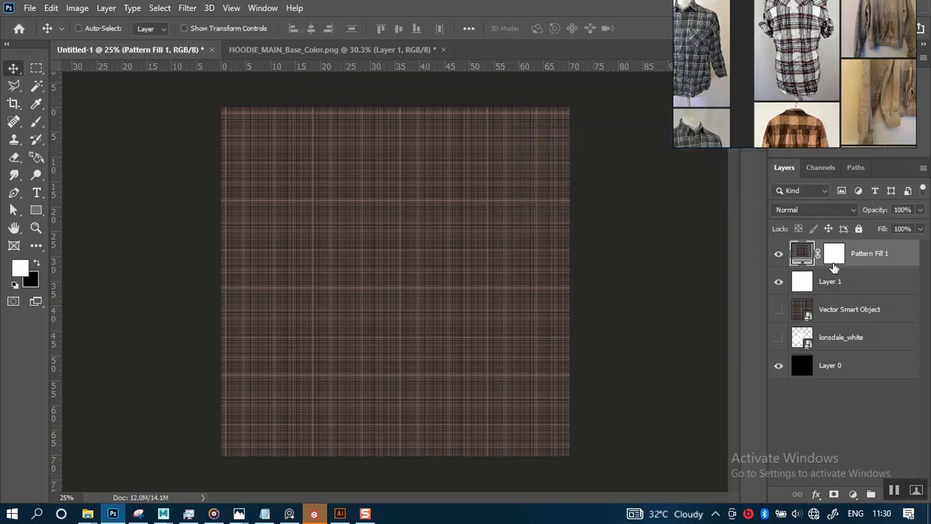
# Step: Reopen the plaid pattern fill's settings and set its scale to 15%
pyautogui.doubleClick(802, 255)
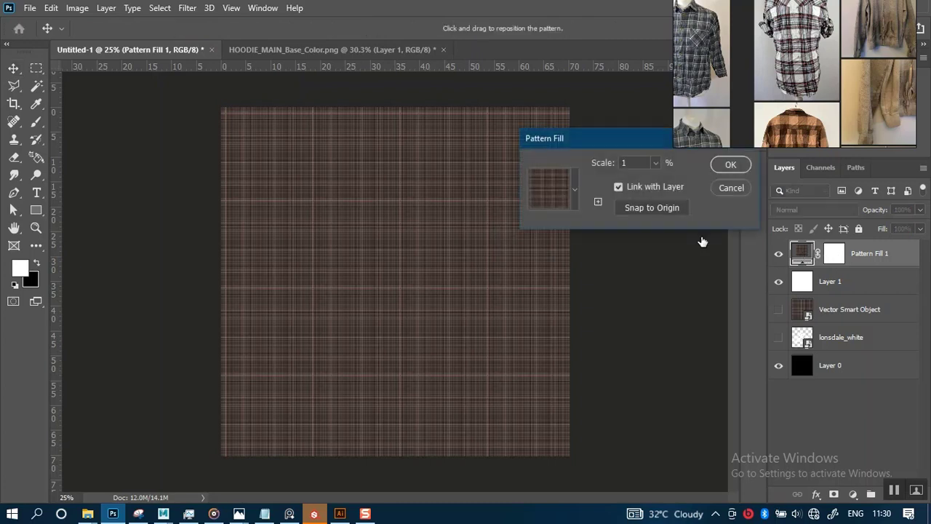
pyautogui.click(637, 163)
pyautogui.write('15')
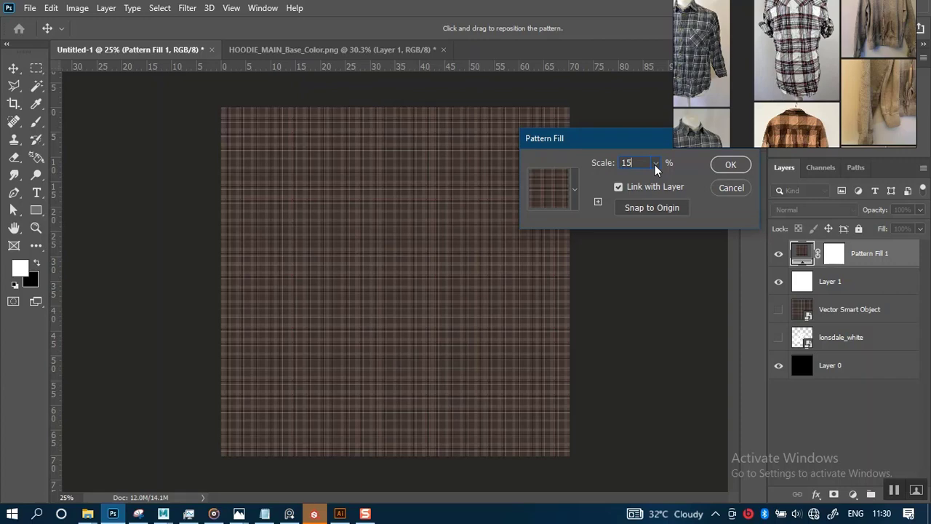
pyautogui.click(731, 189)
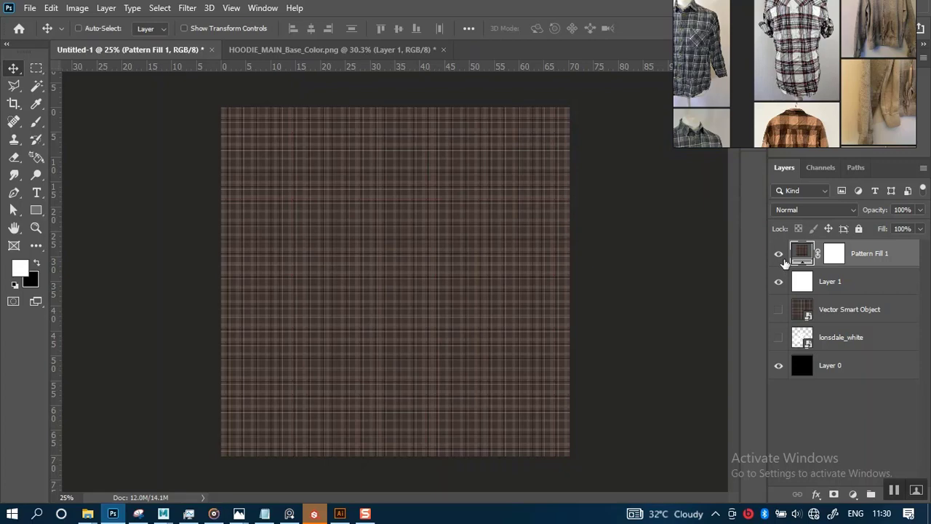
# Step: Hide Pattern Fill 1 and Layer 1, show the Vector Smart Object layer again, and open the Save As dialog
pyautogui.click(778, 253)
pyautogui.click(778, 283)
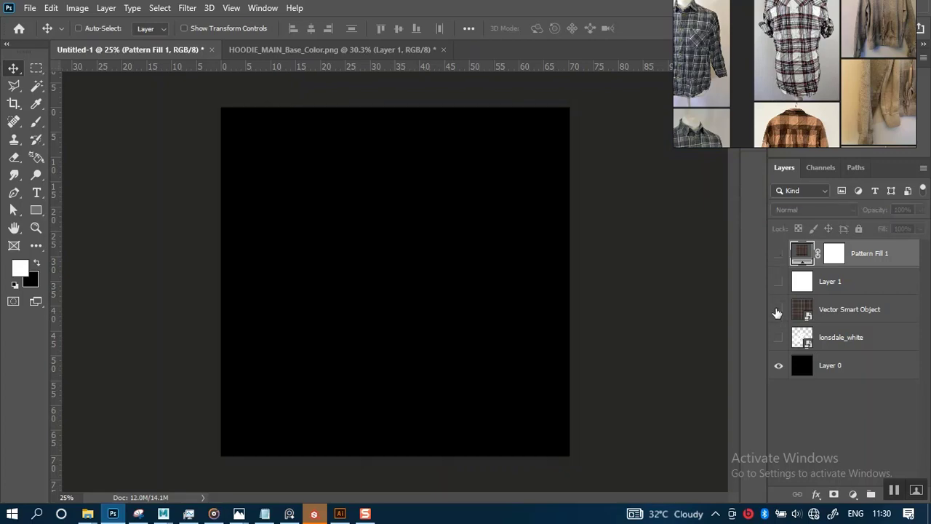
pyautogui.click(778, 310)
pyautogui.press('ctrl')
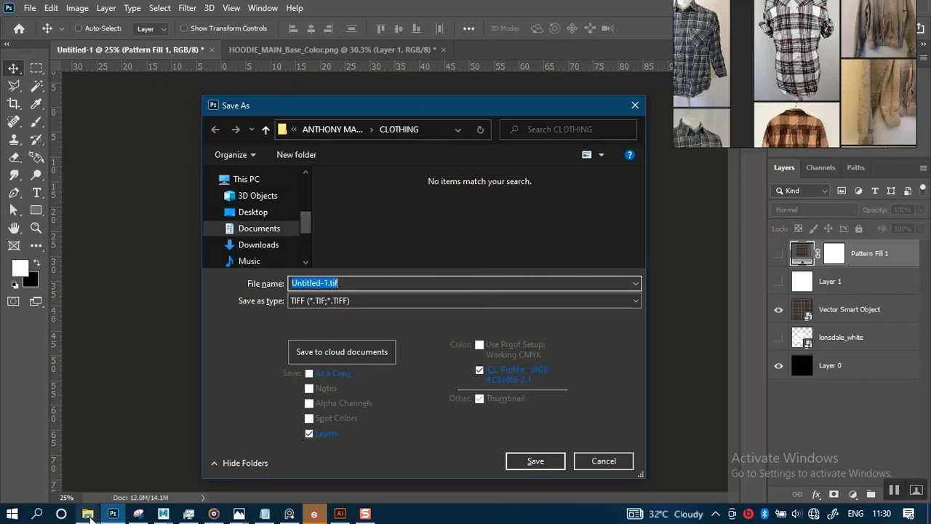
# Step: Switch to the File Explorer window showing the FABRIC folder and open its PLAID FABRIC subfolder
pyautogui.moveTo(87, 514)
pyautogui.click(319, 483)
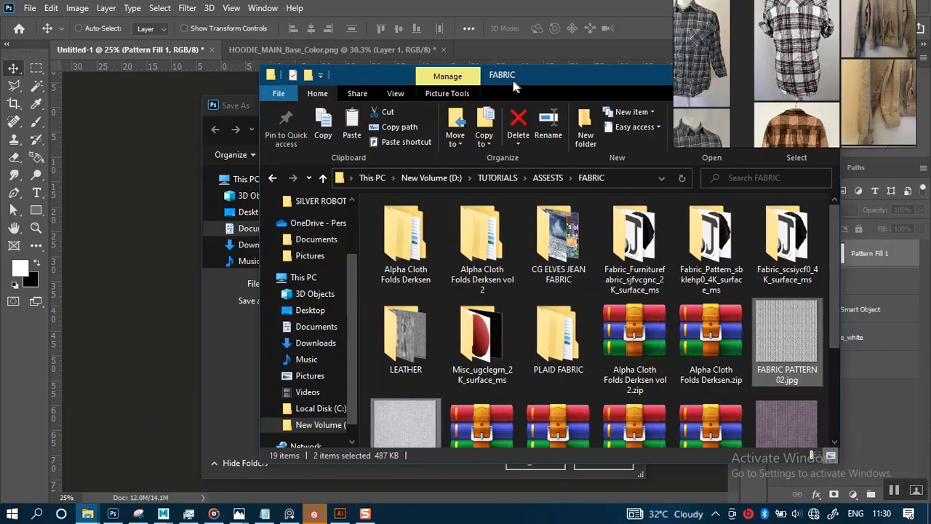
pyautogui.moveTo(574, 87); pyautogui.dragTo(532, 87)
pyautogui.doubleClick(551, 313)
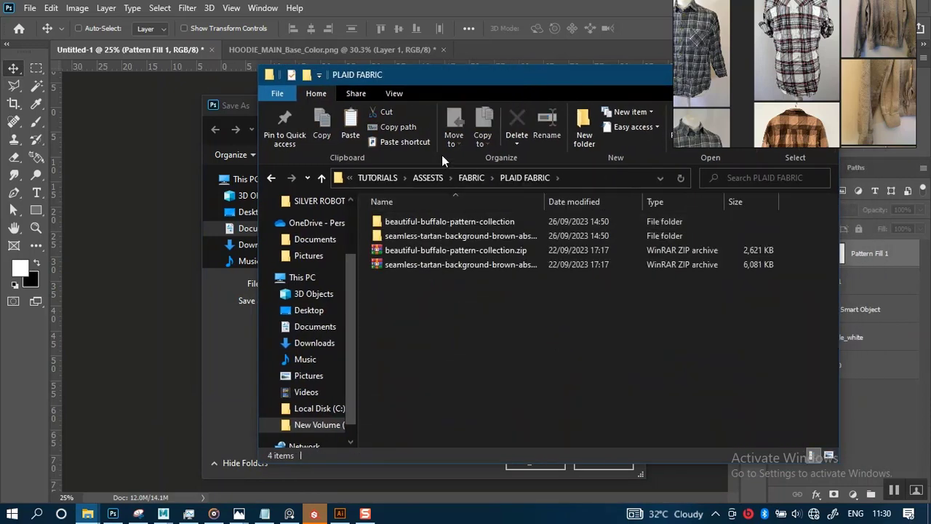
# Step: Create a new folder named TILLABLE inside PLAID FABRIC
pyautogui.hotkey('ctrl', 'shift', 'n')
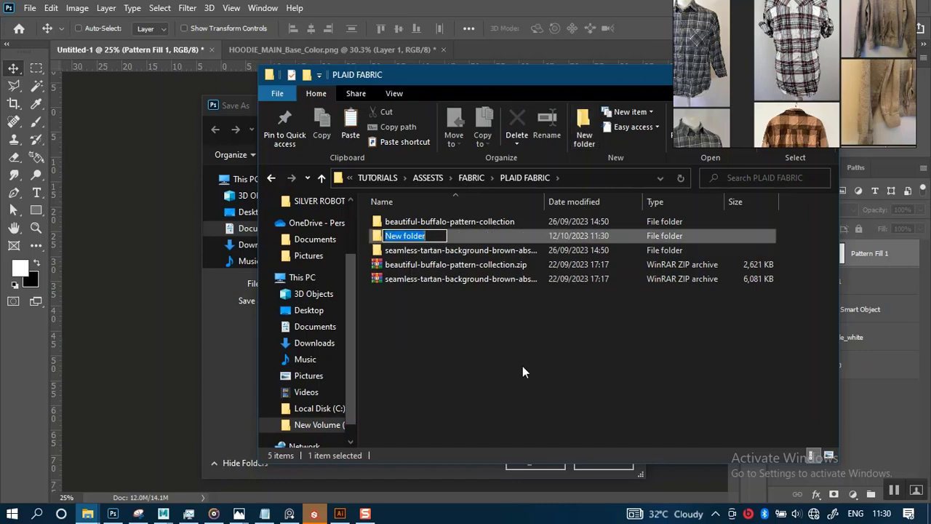
pyautogui.write('T')
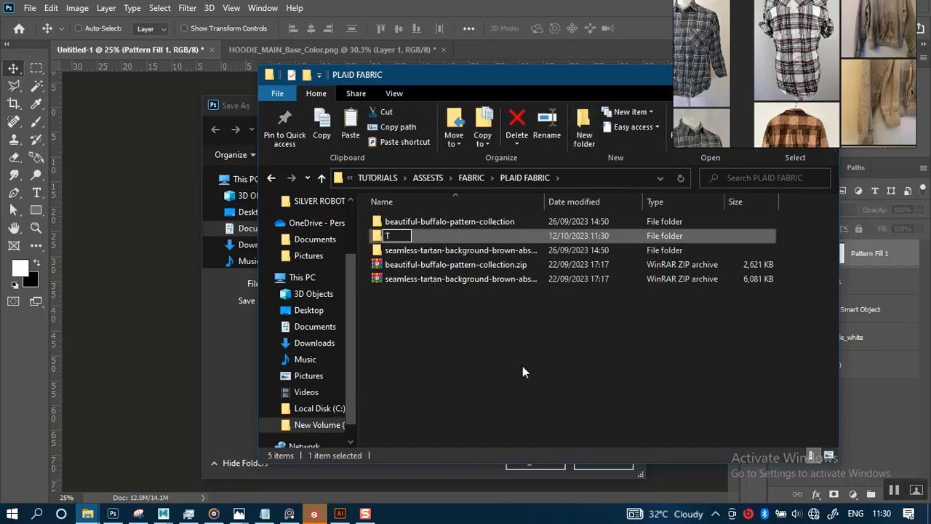
pyautogui.write('ILLABLE')
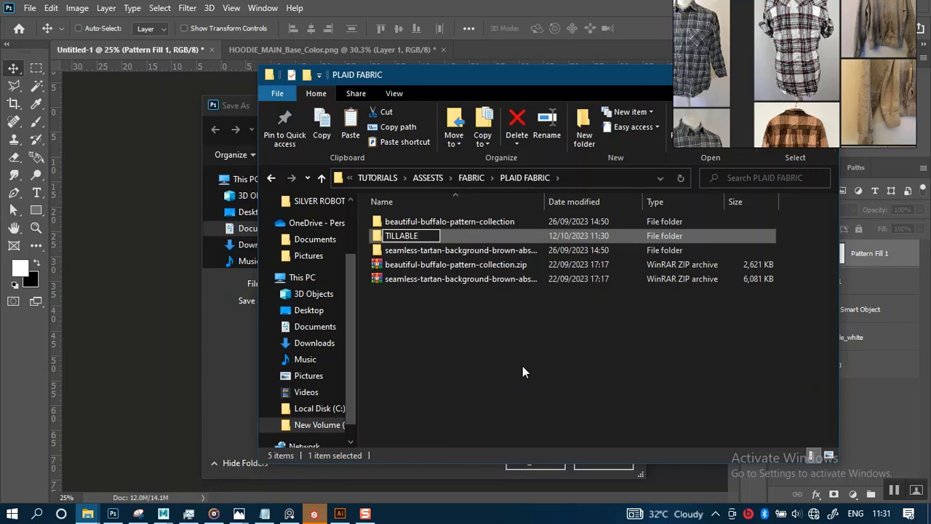
pyautogui.press('Return')
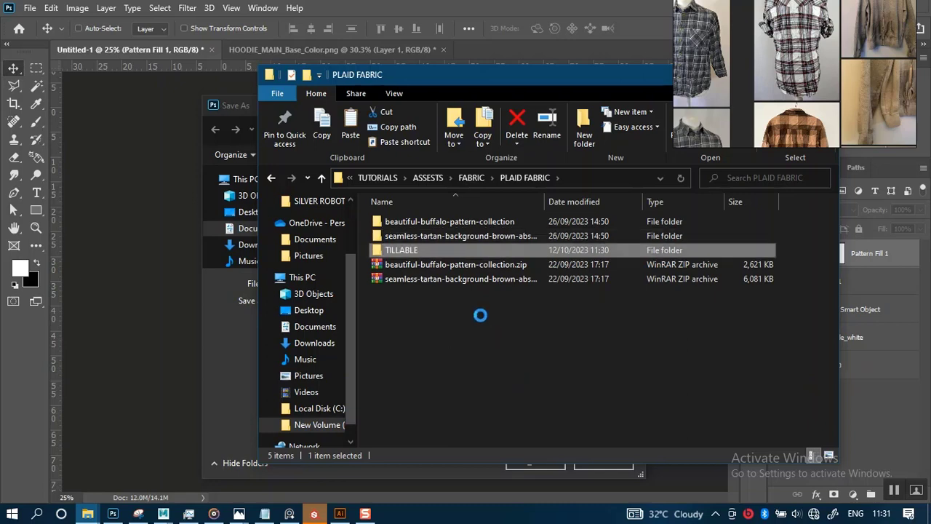
# Step: Open the TILLABLE folder, copy its path, and enter that path as the location in Photoshop's Save As dialog
pyautogui.doubleClick(477, 313)
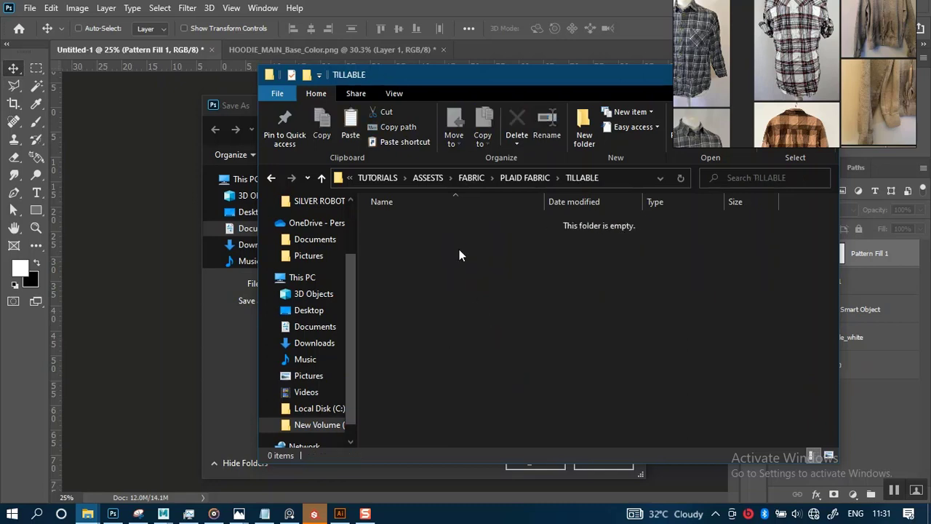
pyautogui.click(617, 179)
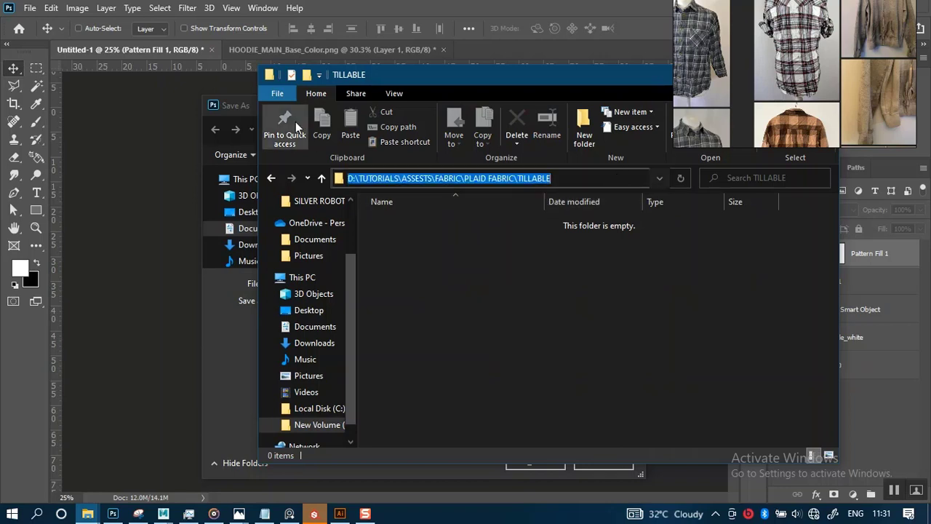
pyautogui.click(250, 110)
pyautogui.click(429, 129)
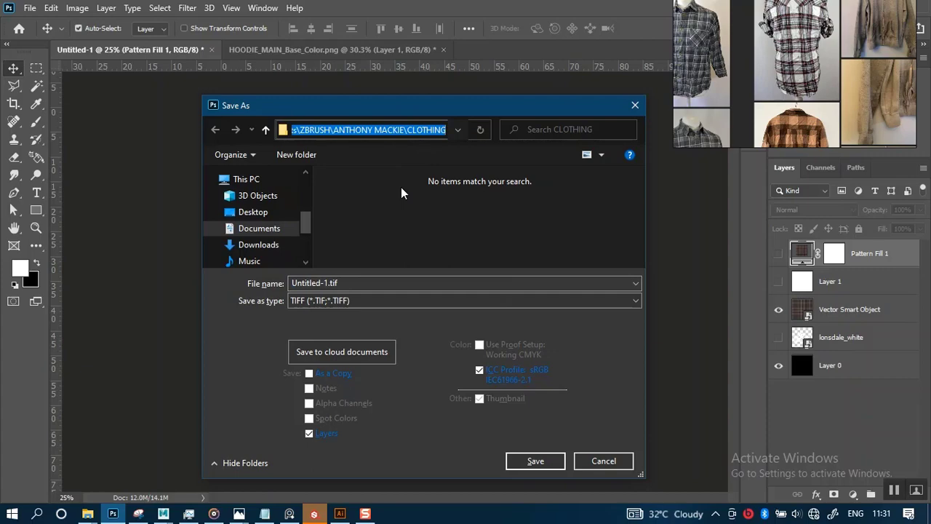
pyautogui.hotkey('ctrl', 'v')
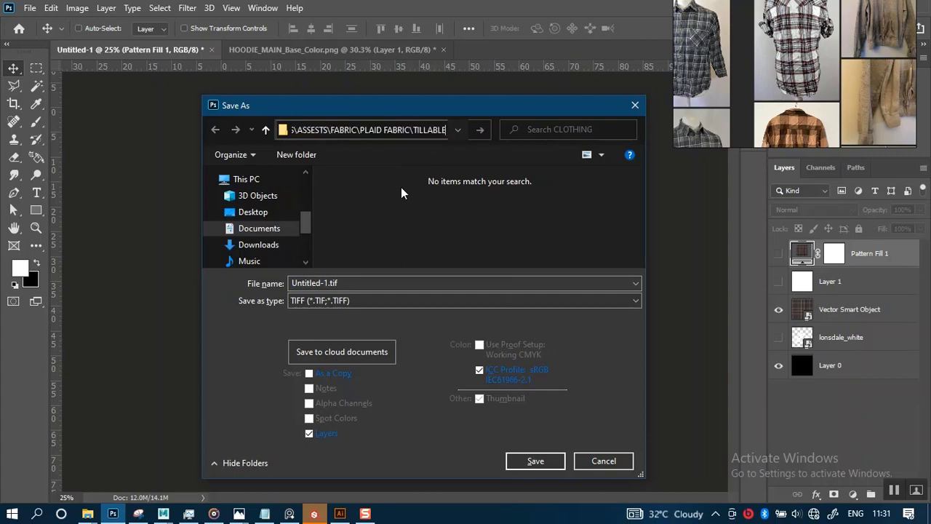
# Step: Save the plaid texture in PNG format as PLAID PATTERN 01 with the large file size (fastest saving) option
pyautogui.click(353, 304)
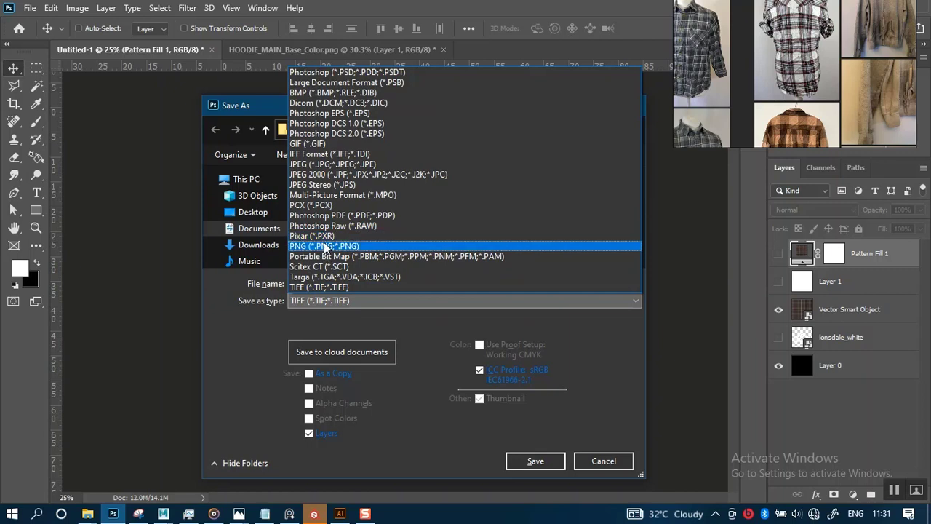
pyautogui.click(325, 248)
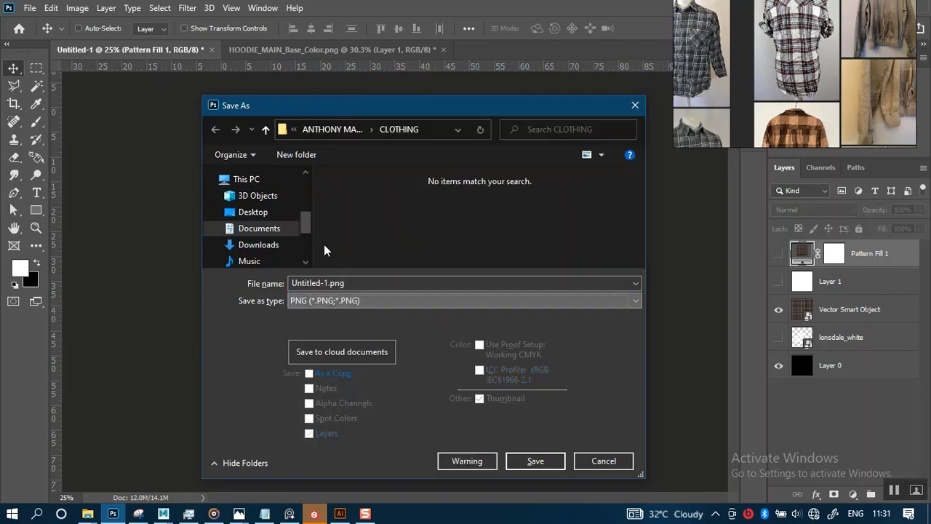
pyautogui.click(357, 301)
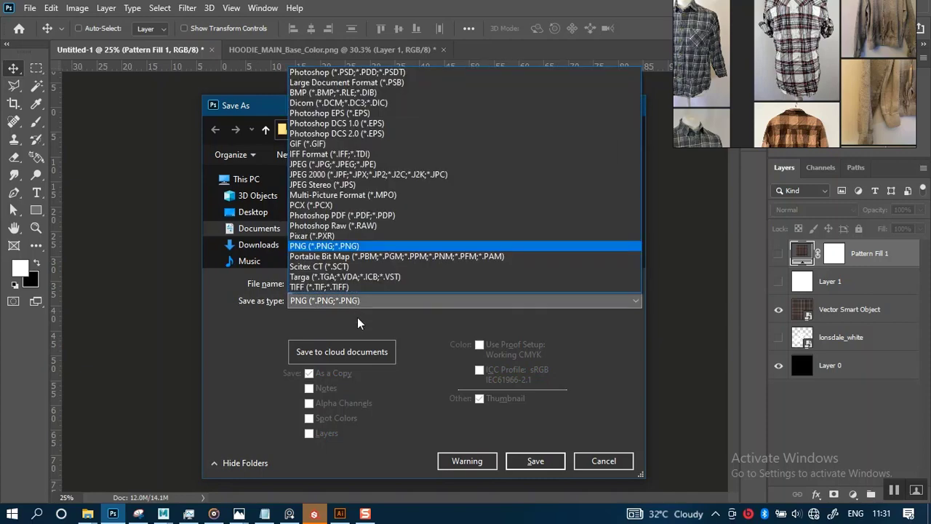
pyautogui.click(358, 313)
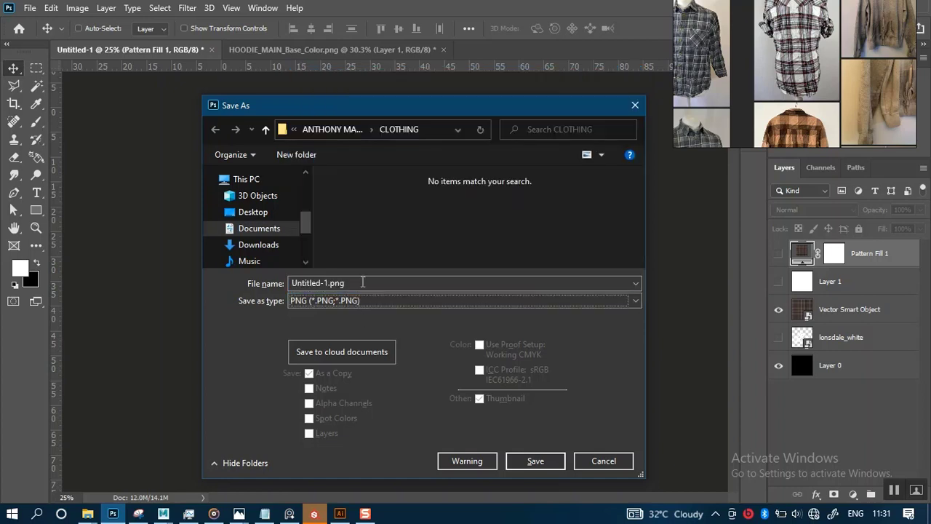
pyautogui.click(362, 282)
pyautogui.write('C')
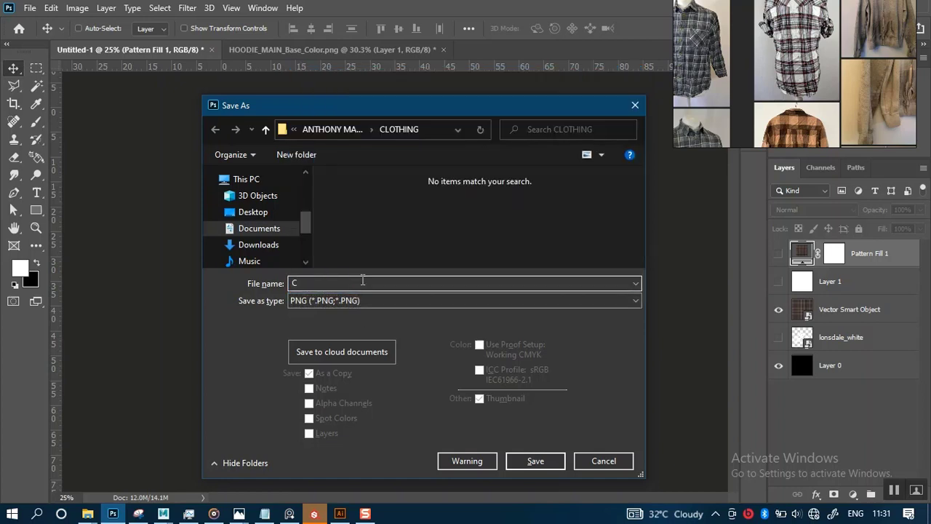
pyautogui.write('LAID PATTERN')
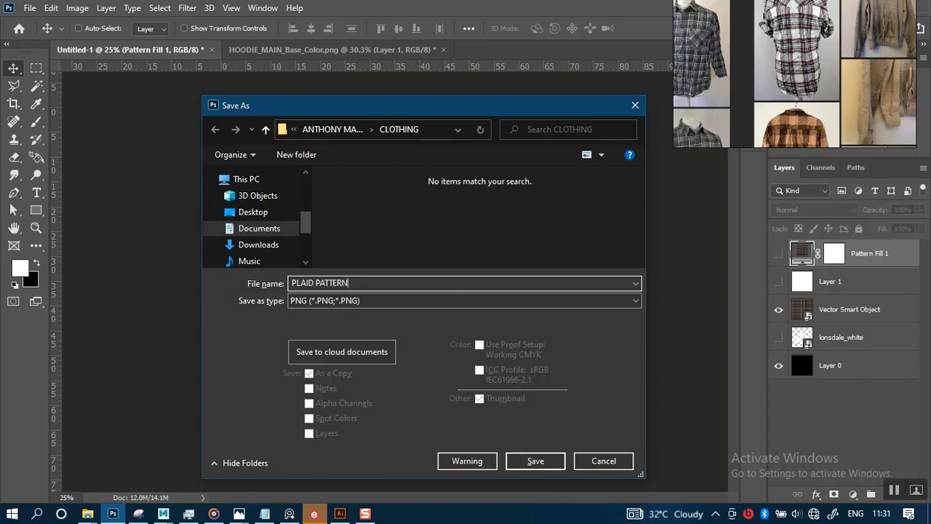
pyautogui.write('D 01')
pyautogui.press('Return')
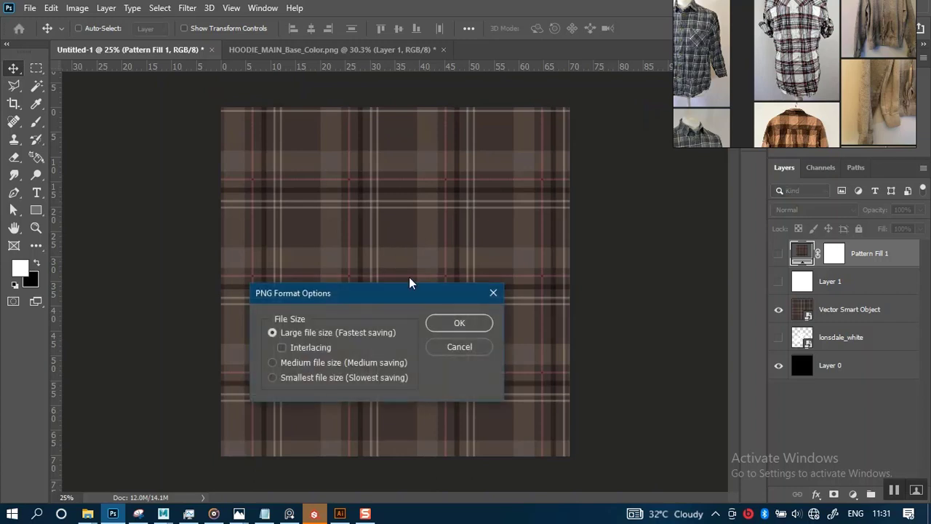
pyautogui.click(456, 323)
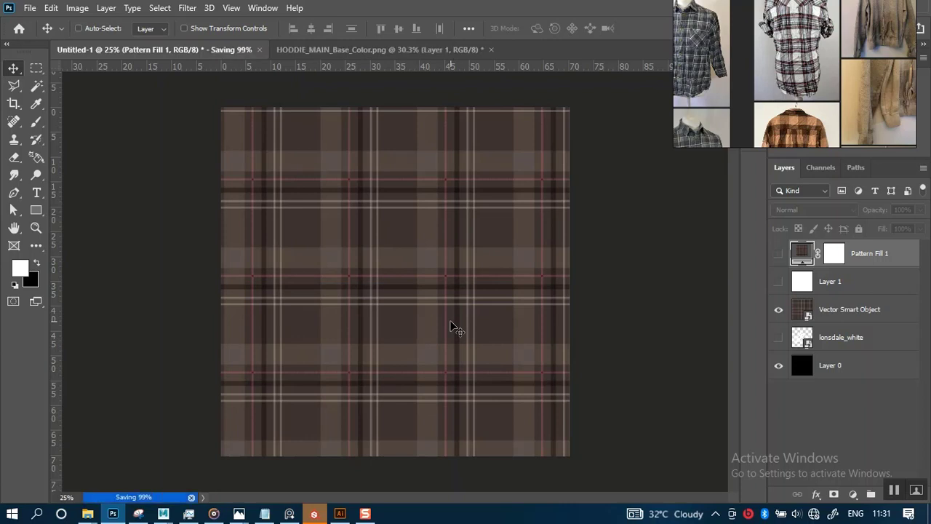
# Step: Start another save of the document and set its location to the copied TILLABLE folder path
pyautogui.hotkey('ctrl', 's')
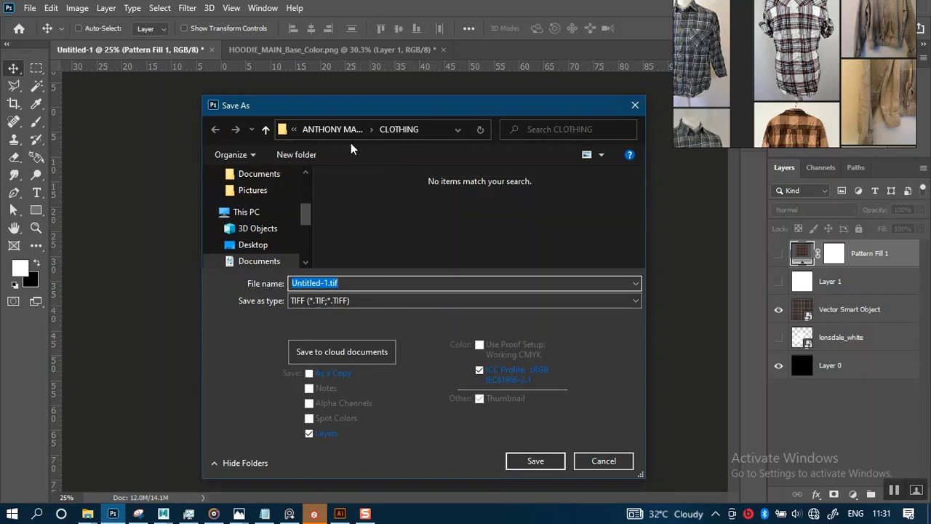
pyautogui.moveTo(87, 514)
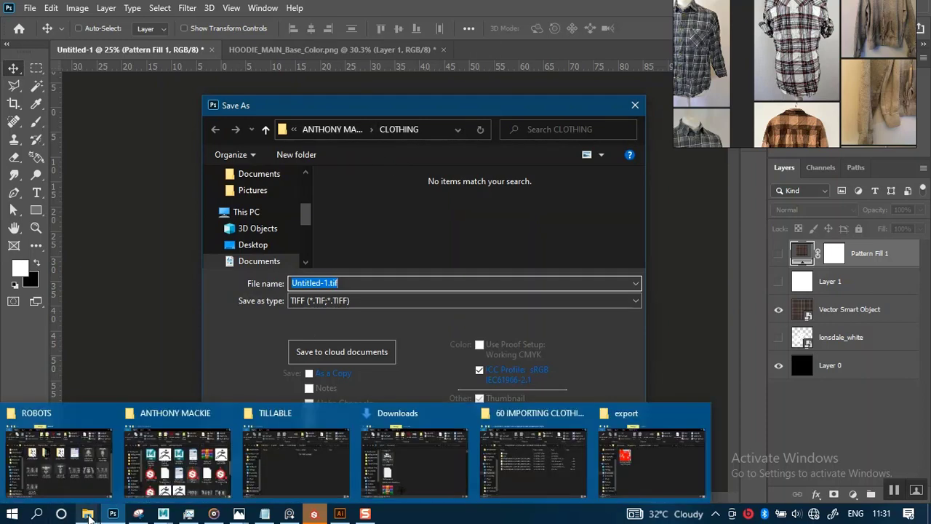
pyautogui.click(428, 130)
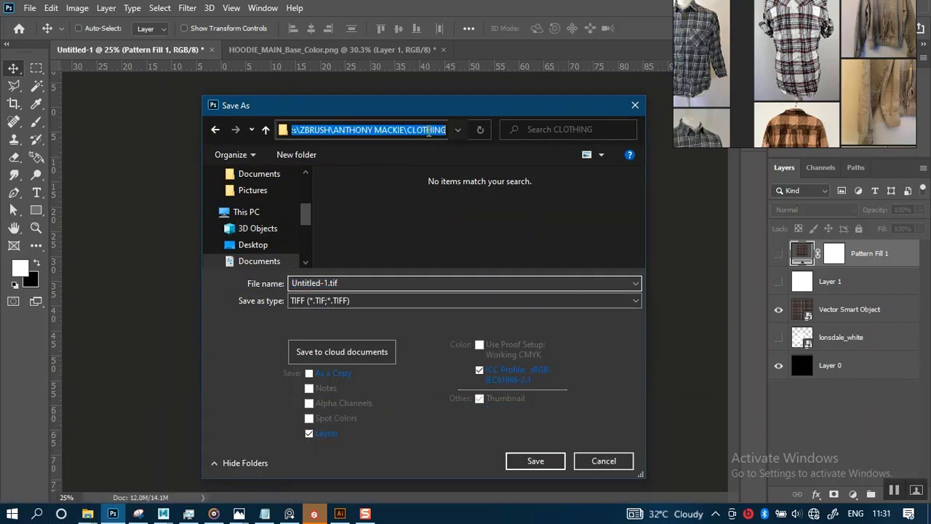
pyautogui.hotkey('ctrl', 'v')
pyautogui.press('Return')
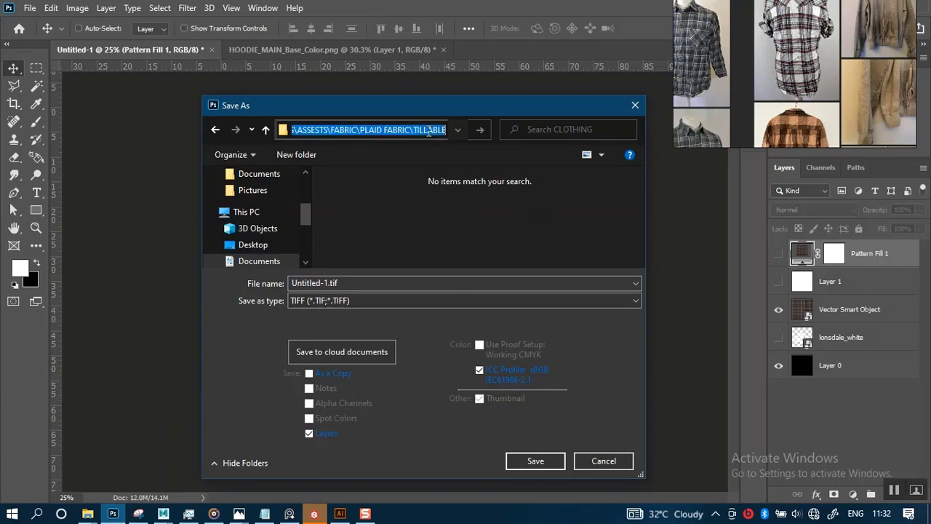
# Step: Save the layered document as a TIFF named PLAID PATTERN with LZW image compression and ZIP layer compression
pyautogui.click(335, 303)
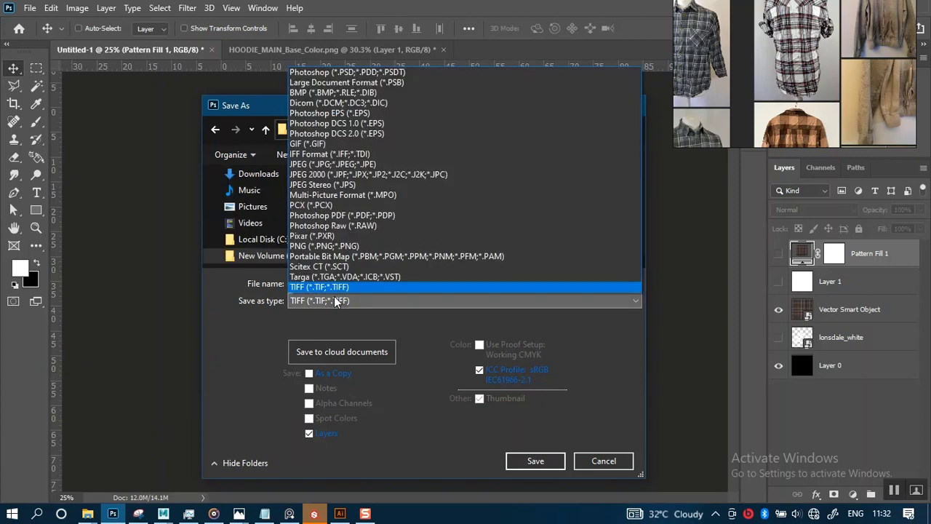
pyautogui.click(224, 332)
pyautogui.click(346, 279)
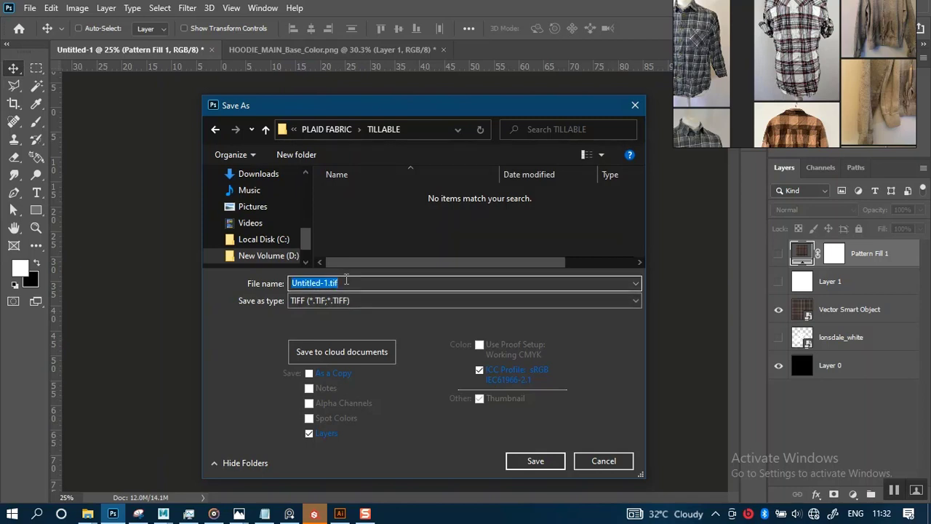
pyautogui.write('PLA')
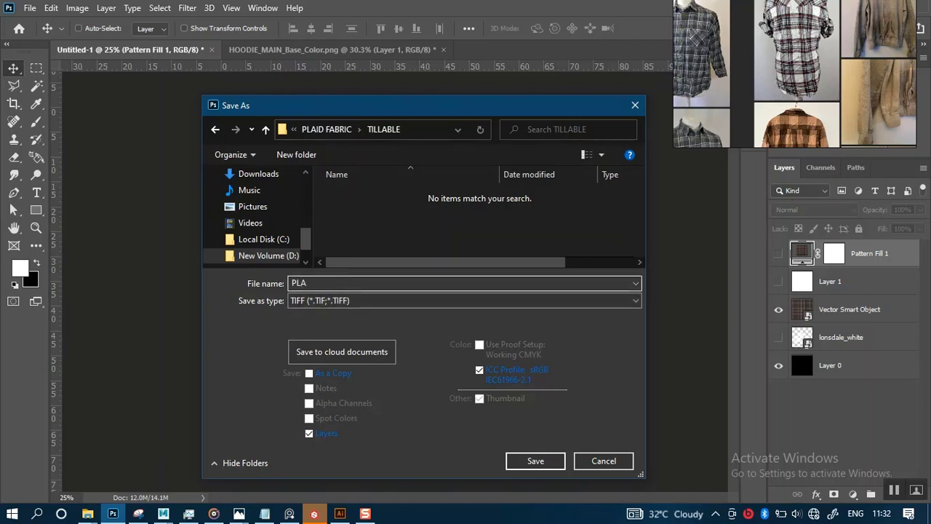
pyautogui.write('ID')
pyautogui.write('PATTERN')
pyautogui.press('Return')
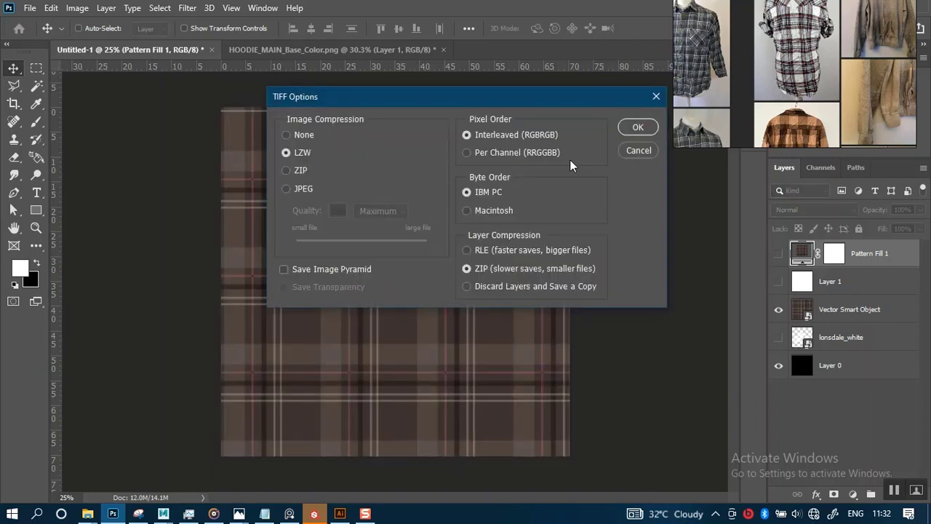
pyautogui.click(638, 128)
pyautogui.click(408, 201)
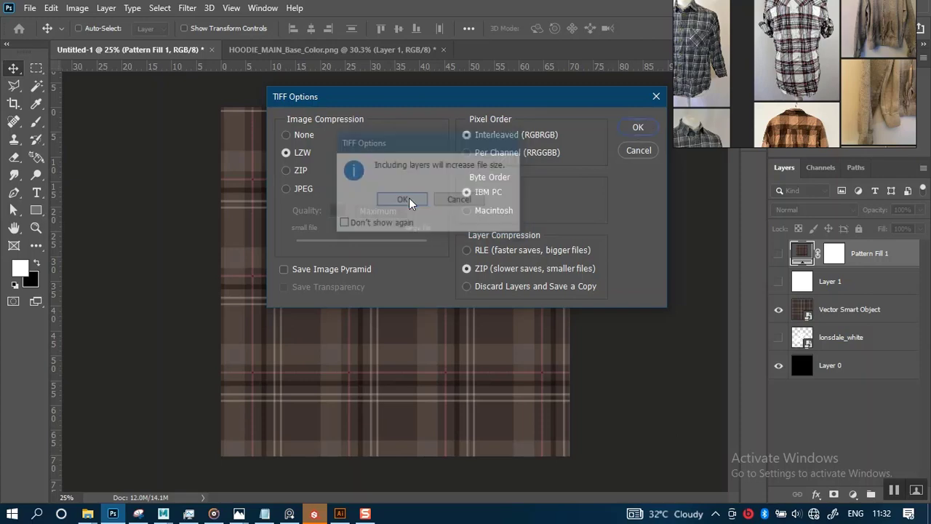
# Step: Switch to File Explorer to check the TILLABLE and PLAID FABRIC folders for the saved files, and return to Photoshop
pyautogui.moveTo(87, 513)
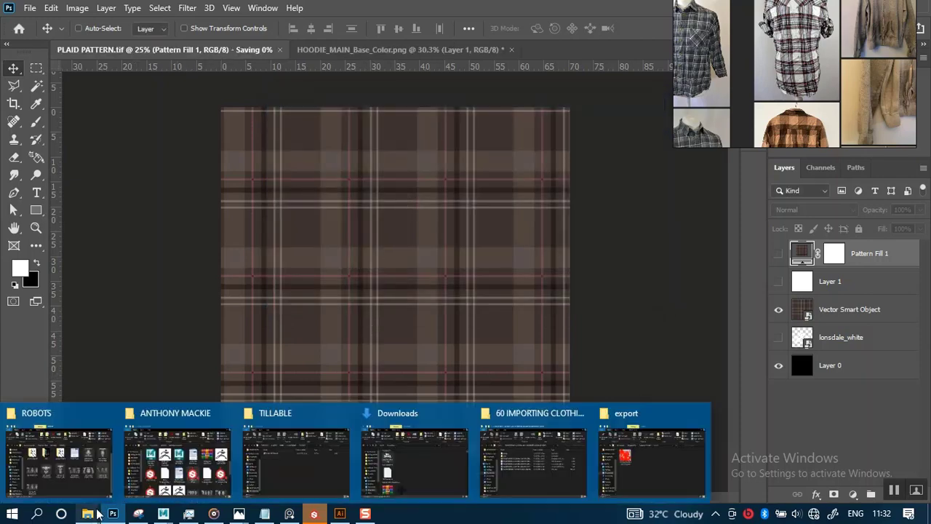
pyautogui.click(284, 449)
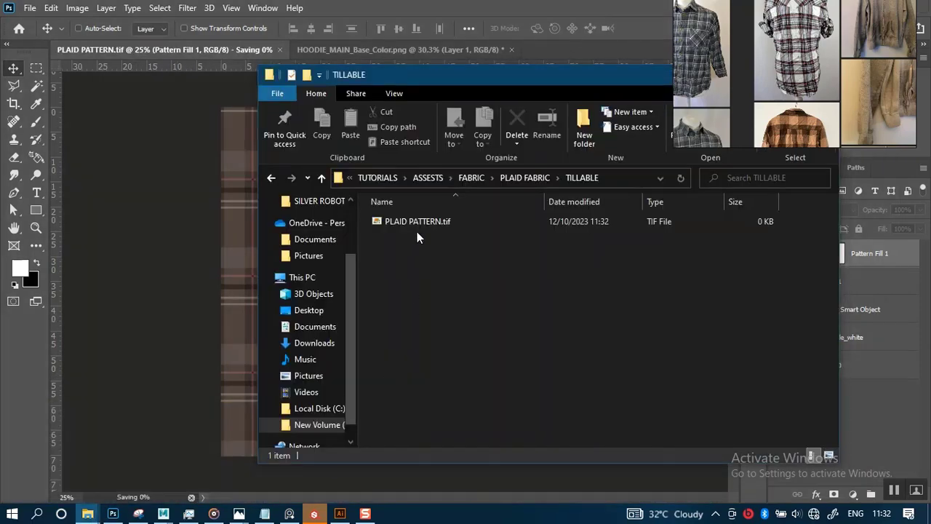
pyautogui.click(513, 180)
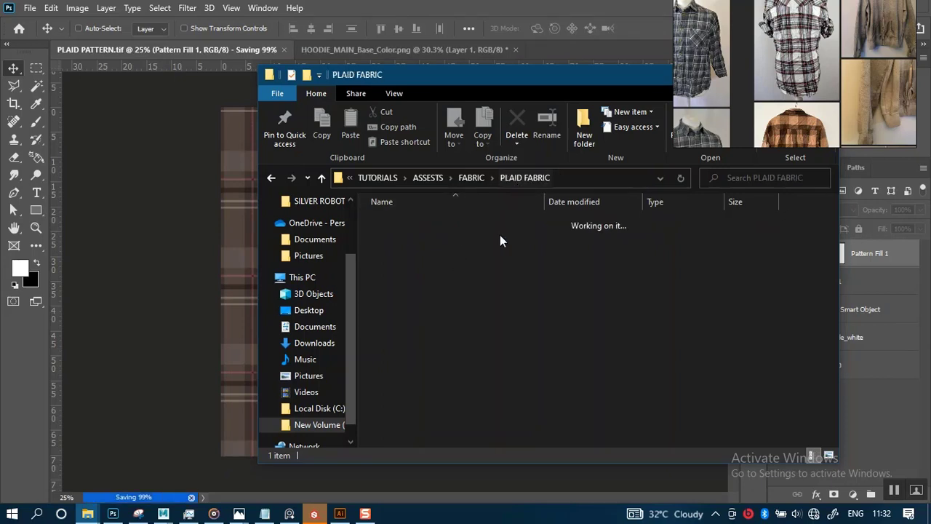
pyautogui.doubleClick(443, 254)
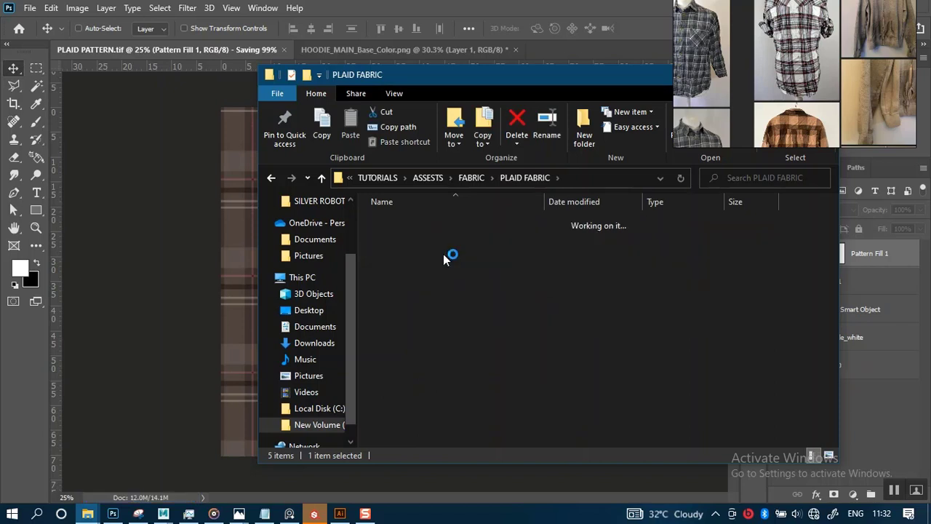
pyautogui.click(157, 268)
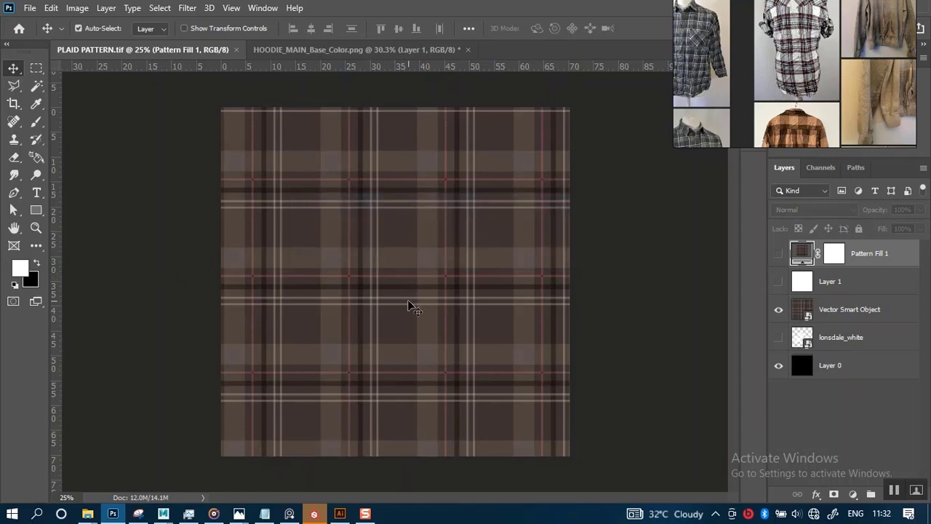
# Step: Save a PNG copy named PLAID PATTERN 01 in the TILLABLE folder, using the large file size option
pyautogui.hotkey('ctrl', 'shift', 's')
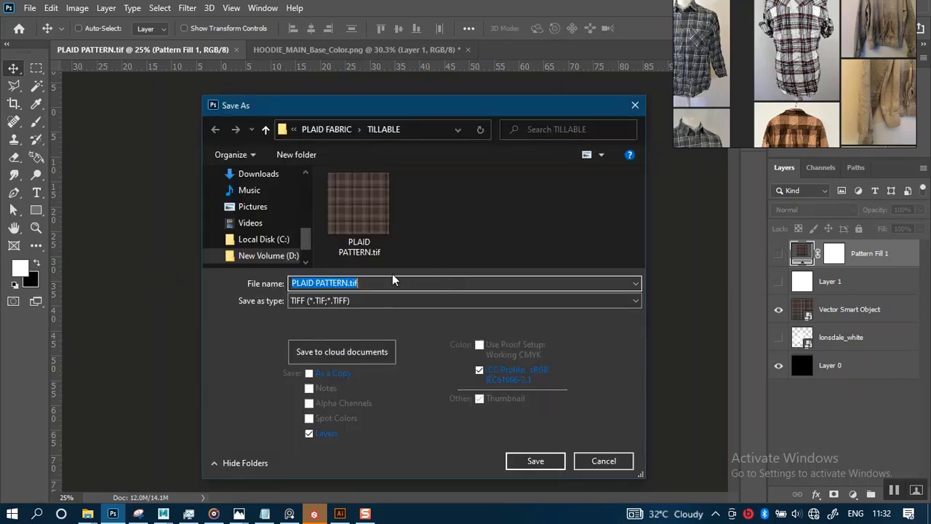
pyautogui.click(392, 300)
pyautogui.click(321, 244)
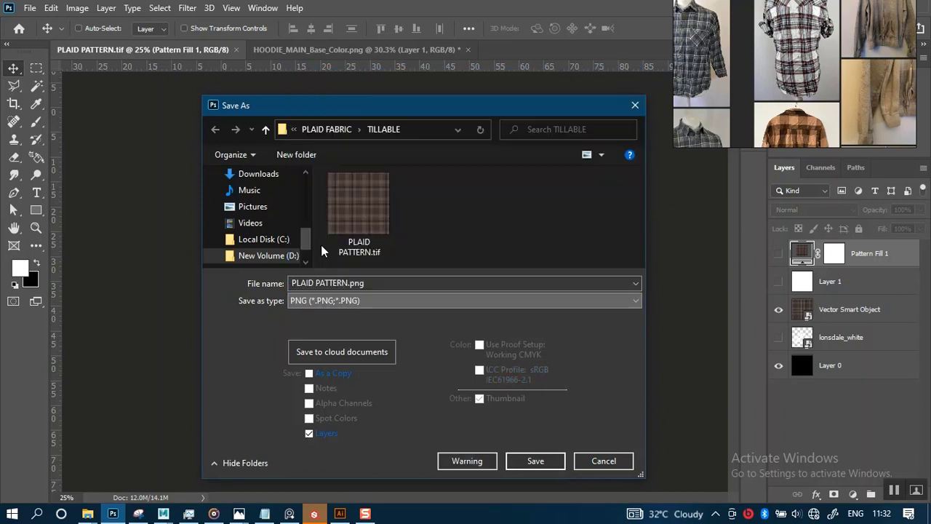
pyautogui.click(381, 282)
pyautogui.click(381, 283)
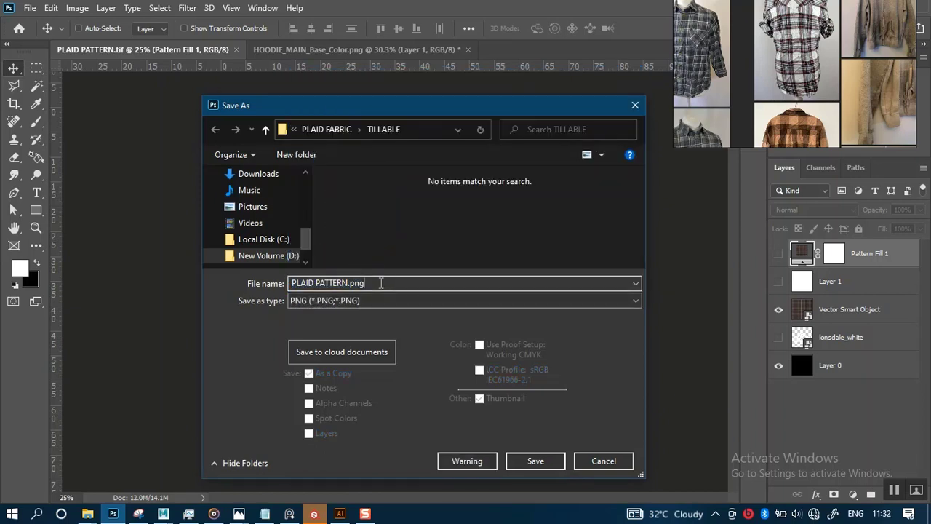
pyautogui.press('BackSpace')
pyautogui.press('BackSpace')
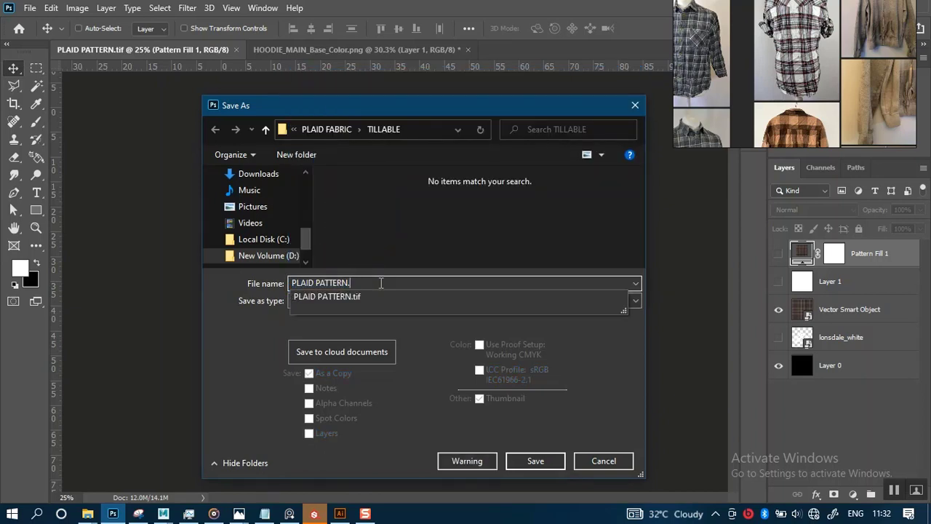
pyautogui.write('01')
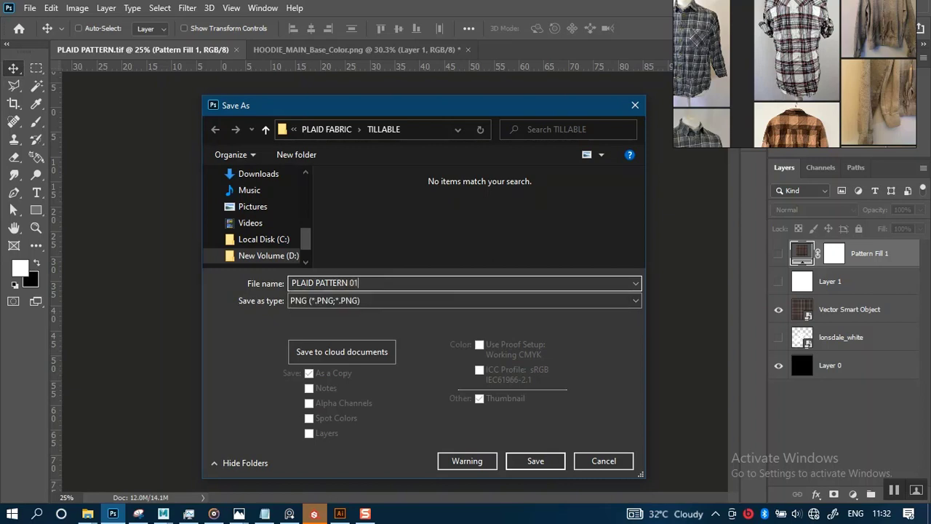
pyautogui.press('Return')
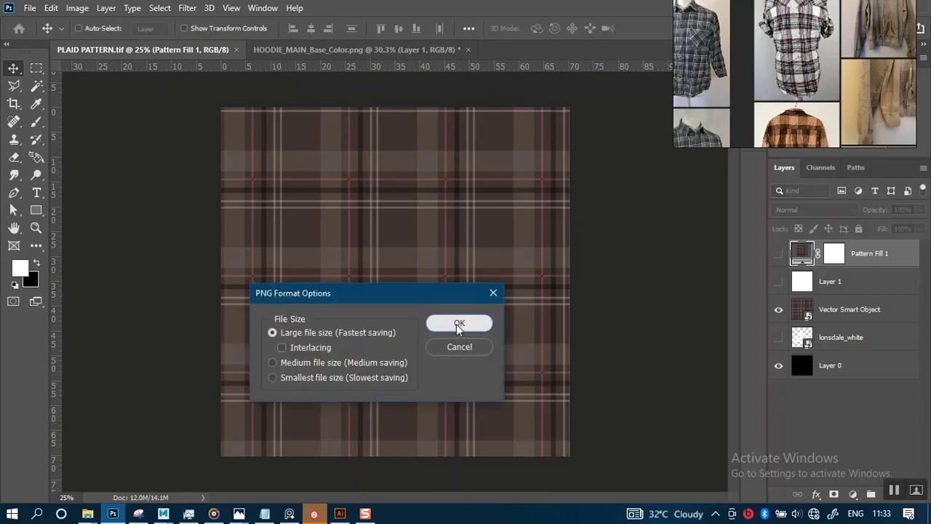
pyautogui.click(456, 324)
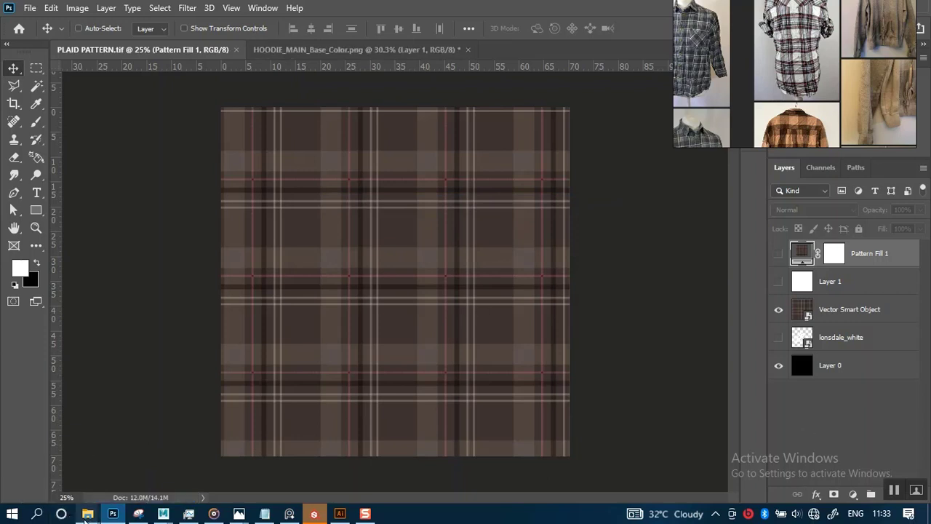
# Step: Switch to the TILLABLE folder in File Explorer and select PLAID PATTERN 01.png to inspect its file details
pyautogui.moveTo(87, 514)
pyautogui.click(281, 464)
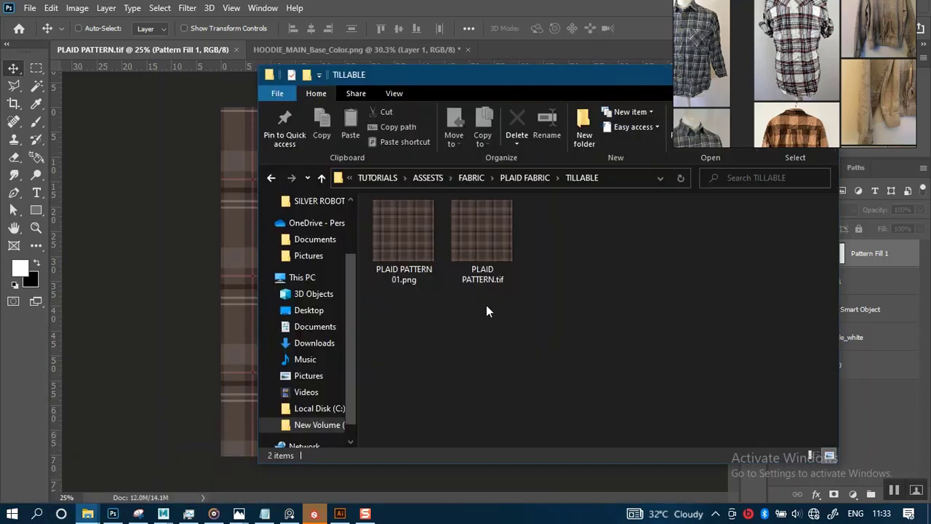
pyautogui.click(421, 253)
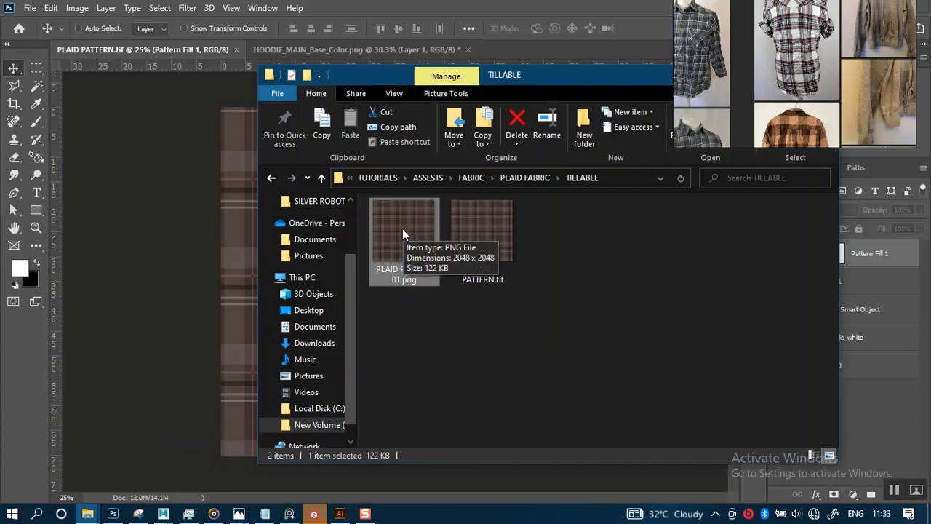
# Step: Switch to Substance Painter and isolate the ENGLISH_SHIRT texture set so only the shirt is shown, moving the reference board clear of it
pyautogui.click(307, 516)
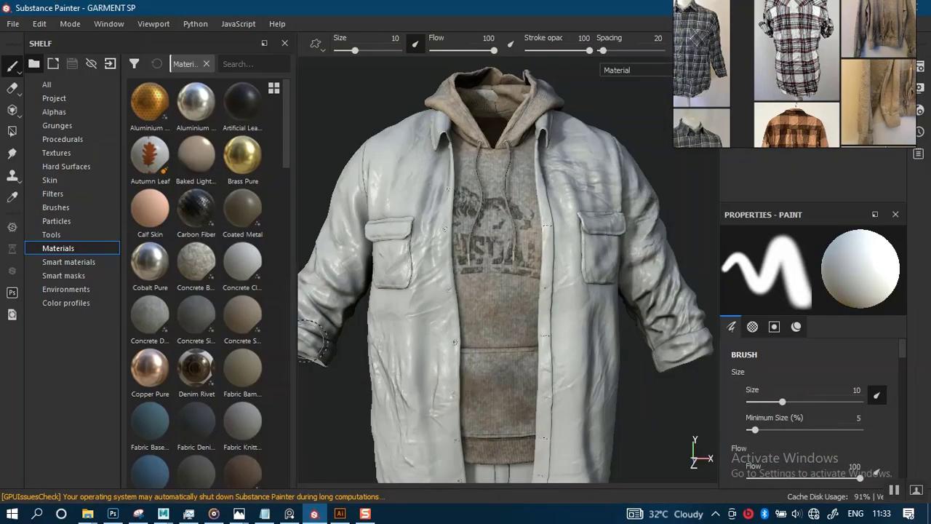
pyautogui.moveTo(750, 98); pyautogui.dragTo(404, 167, button='right')
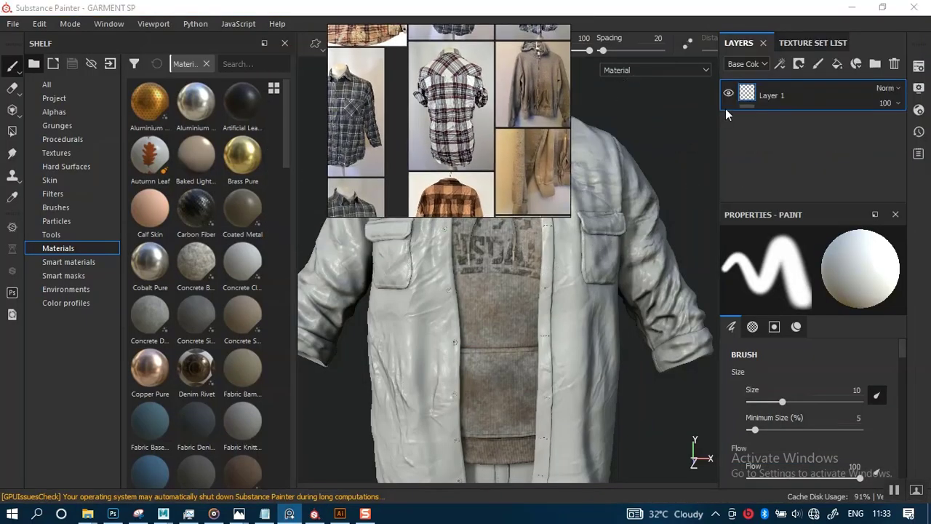
pyautogui.click(790, 42)
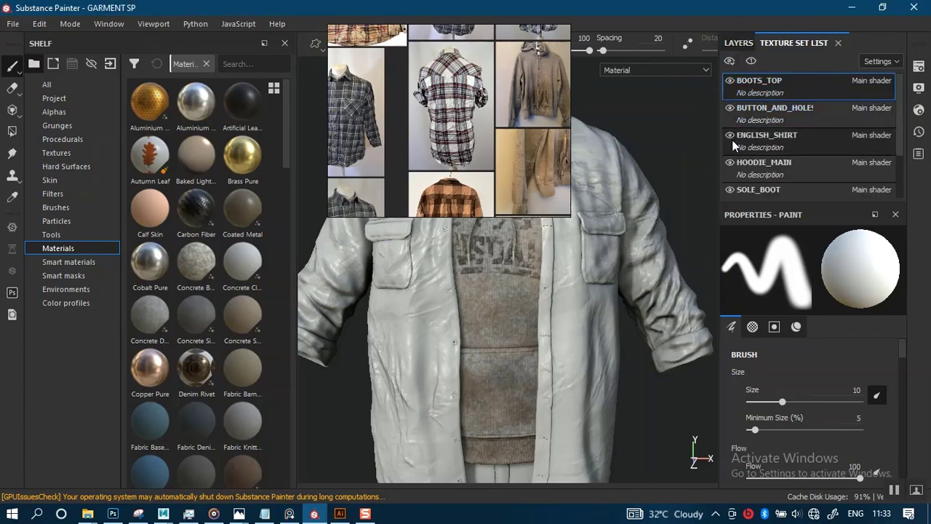
pyautogui.click(752, 62)
pyautogui.moveTo(431, 171); pyautogui.dragTo(816, 149, button='right')
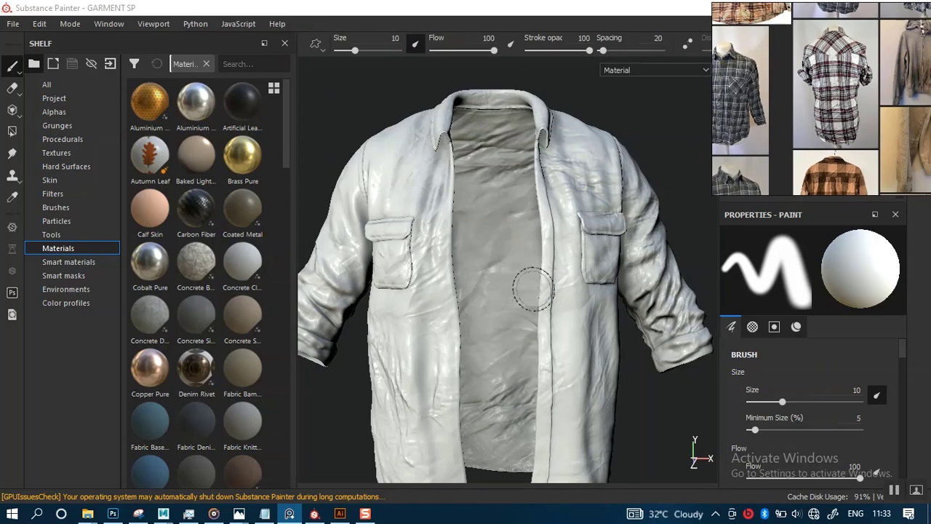
pyautogui.scroll(-3, 487, 240)
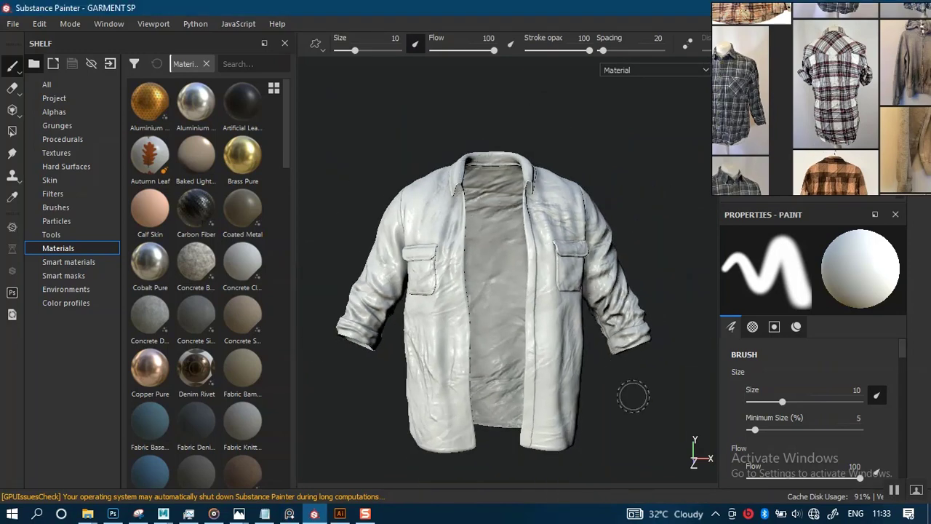
pyautogui.keyDown('shift'); pyautogui.moveTo(661, 440); pyautogui.dragTo(622, 379, button='right'); pyautogui.keyUp('shift')
pyautogui.keyDown('alt'); pyautogui.moveTo(637, 366); pyautogui.dragTo(605, 363); pyautogui.keyUp('alt')
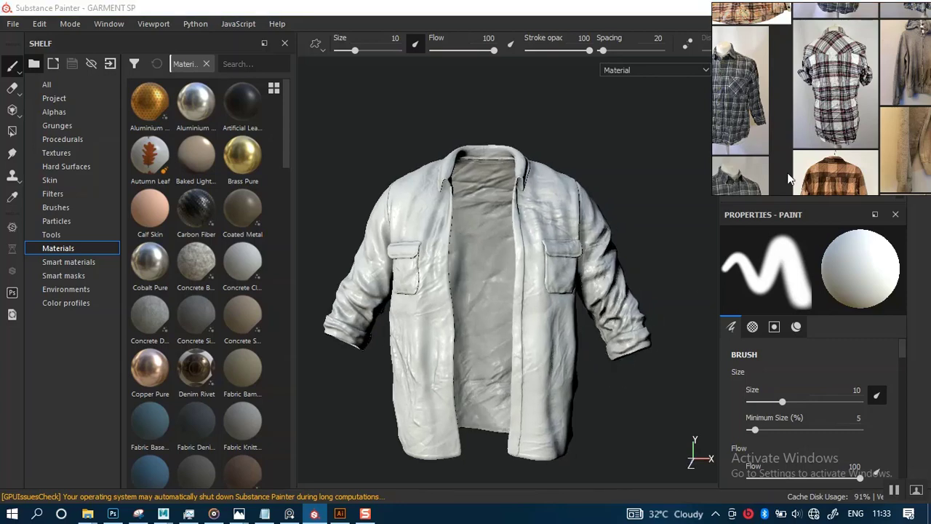
# Step: Turn off viewport shadows in the display settings, then close the settings
pyautogui.click(919, 88)
pyautogui.click(919, 109)
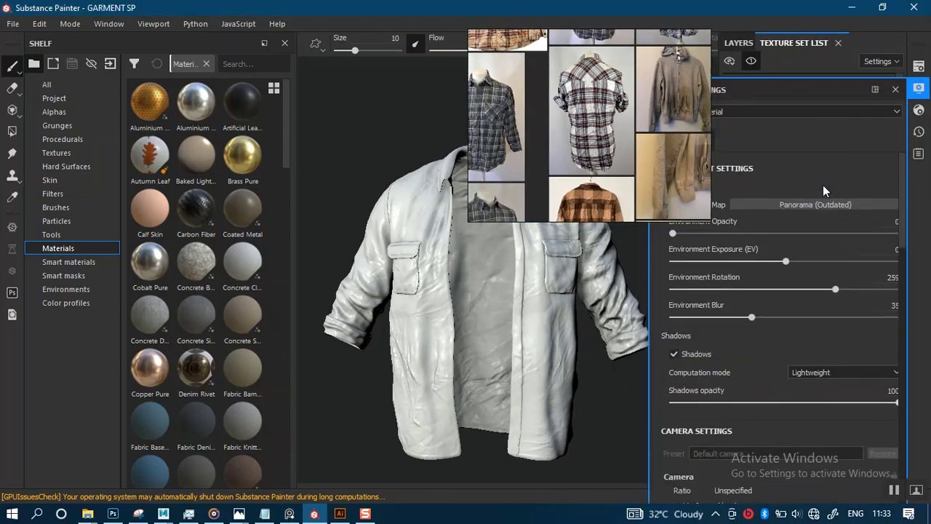
pyautogui.click(672, 354)
pyautogui.moveTo(616, 207); pyautogui.dragTo(848, 186)
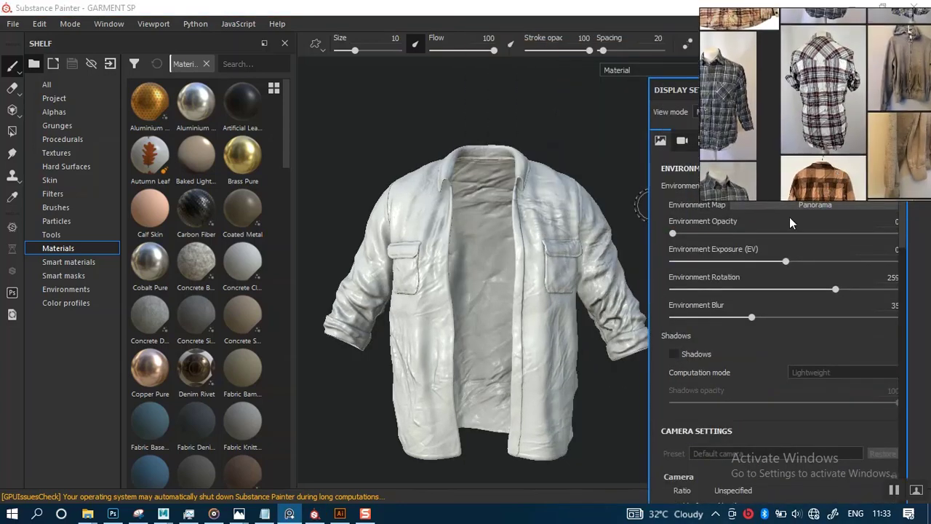
pyautogui.click(623, 184)
pyautogui.moveTo(823, 150)
pyautogui.mouseDown(button='right')
pyautogui.moveTo(543, 162)
pyautogui.moveTo(850, 113)
pyautogui.mouseUp(button='right')
pyautogui.click(895, 89)
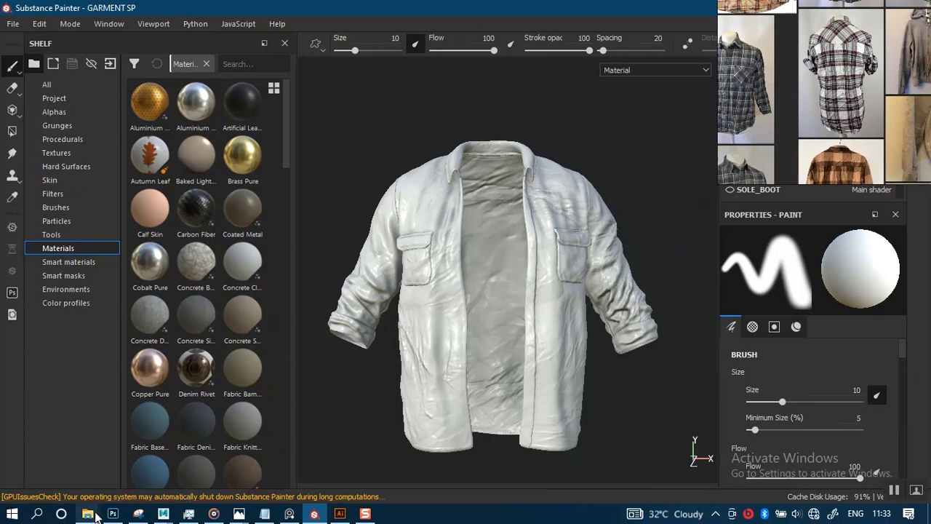
# Step: Bring PLAID PATTERN 01.png from the TILLABLE folder in File Explorer into the Substance Painter shelf for import
pyautogui.moveTo(87, 514)
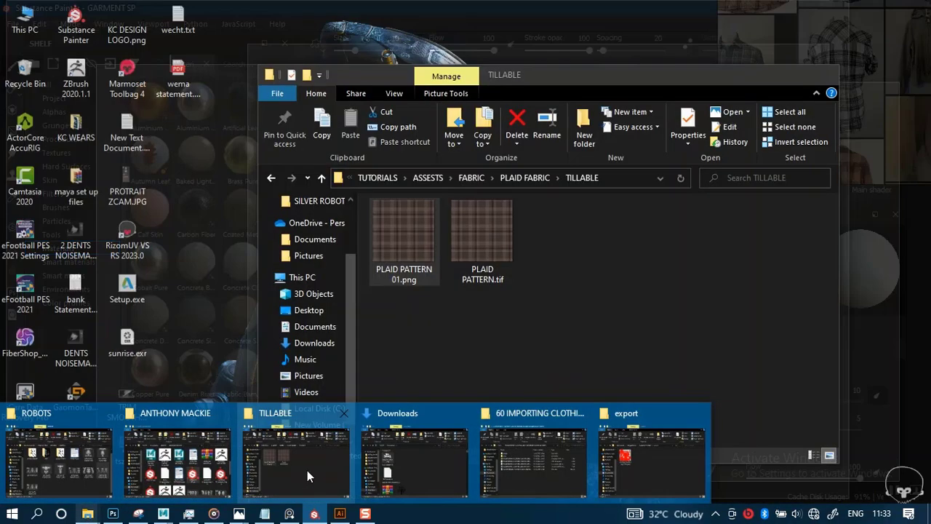
pyautogui.click(308, 471)
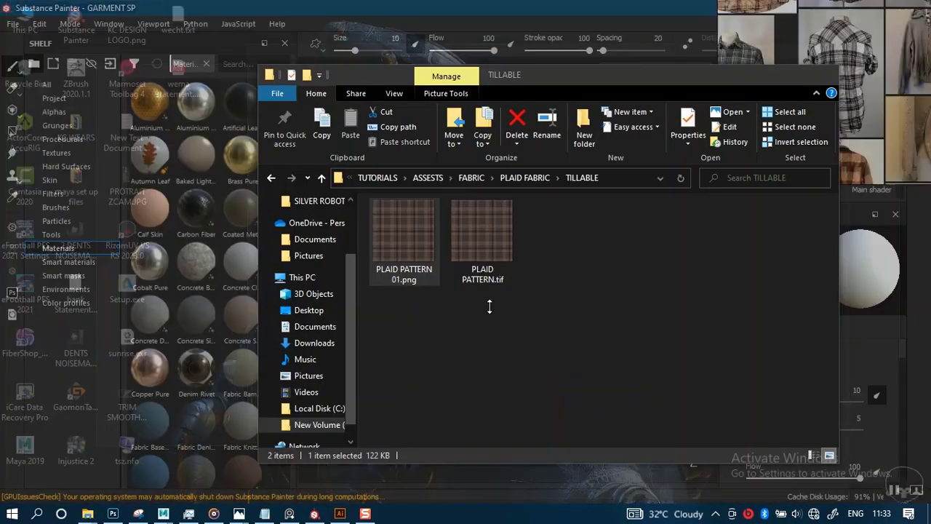
pyautogui.moveTo(402, 232)
pyautogui.mouseDown()
pyautogui.moveTo(230, 339)
pyautogui.moveTo(203, 346)
pyautogui.mouseUp()
pyautogui.click(246, 333)
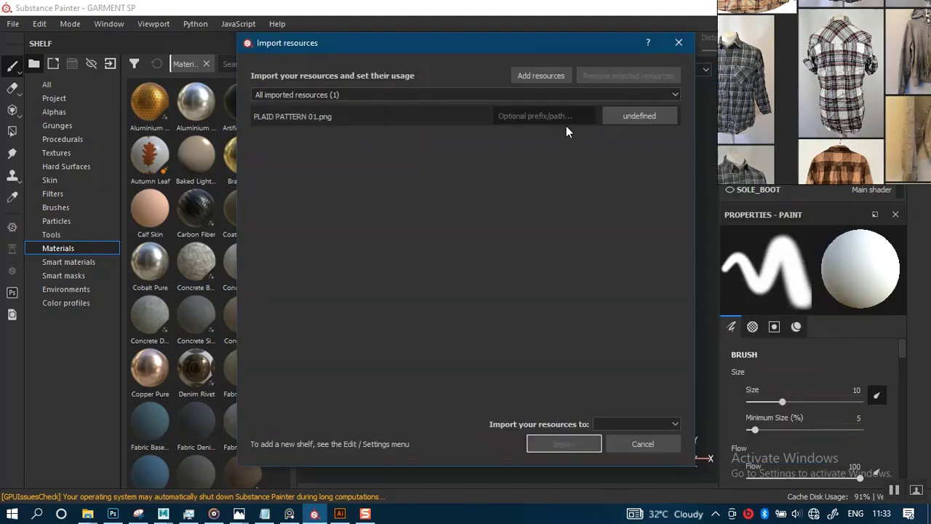
# Step: Import PLAID PATTERN 01.png with its usage set to texture into the project 'GARMENT SP'
pyautogui.click(638, 115)
pyautogui.click(670, 127)
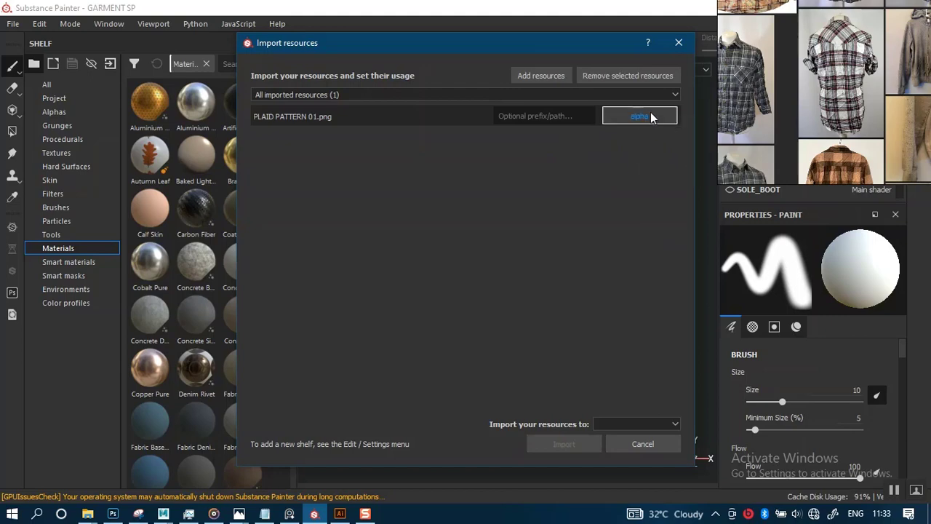
pyautogui.click(651, 117)
pyautogui.click(660, 163)
pyautogui.click(622, 424)
pyautogui.click(614, 444)
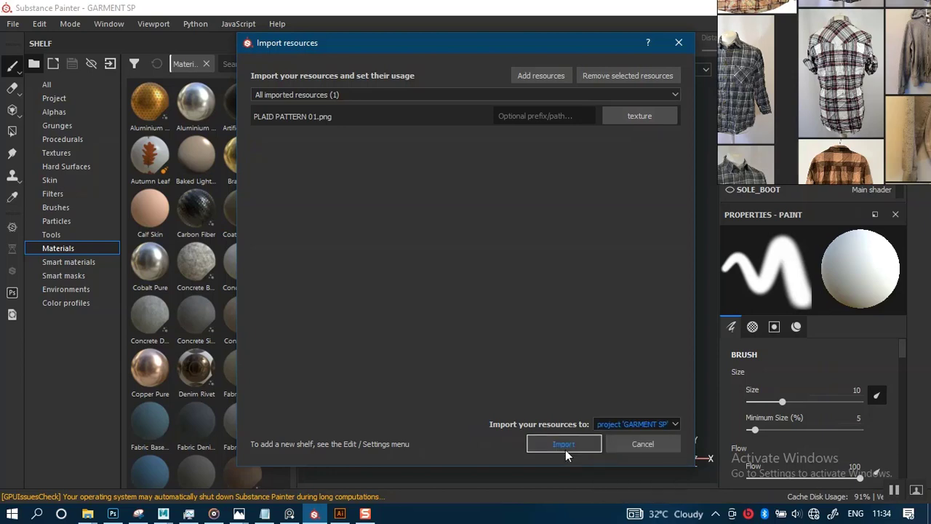
pyautogui.click(564, 445)
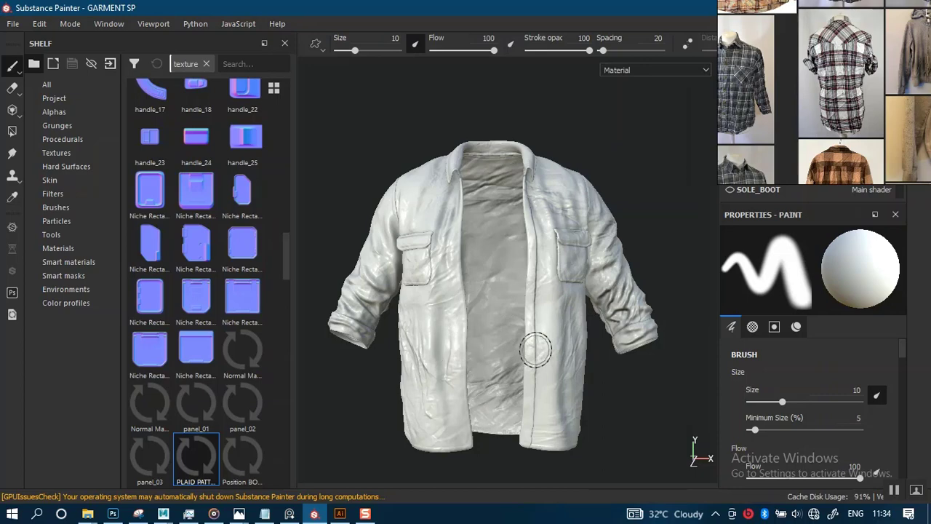
# Step: Examine the weave and stripes of the plaid shirts on the reference board up close, and park the board over the shelf
pyautogui.keyDown('alt'); pyautogui.moveTo(502, 368); pyautogui.dragTo(500, 348, button='right'); pyautogui.keyUp('alt')
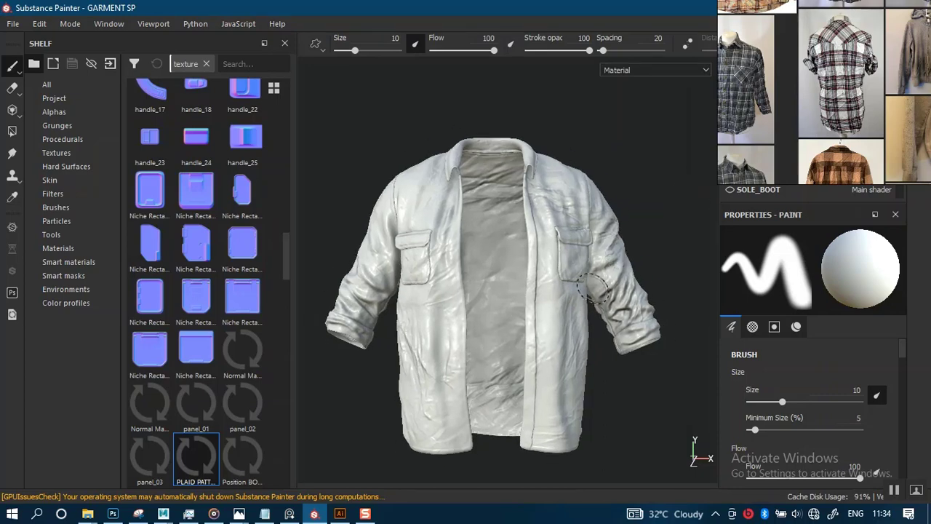
pyautogui.moveTo(829, 142); pyautogui.dragTo(751, 122)
pyautogui.scroll(2, 545, 260)
pyautogui.scroll(4, 515, 297)
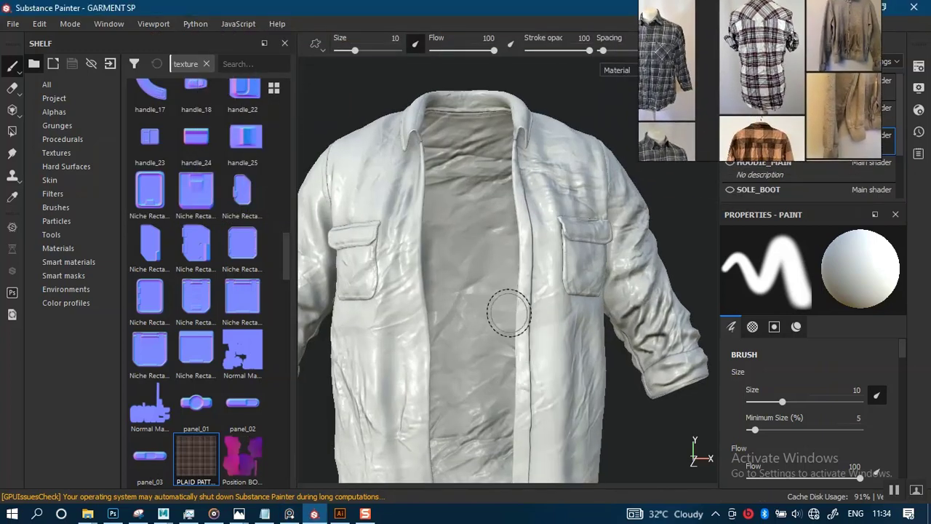
pyautogui.moveTo(715, 89); pyautogui.dragTo(644, 259, button='right')
pyautogui.scroll(8, 709, 253)
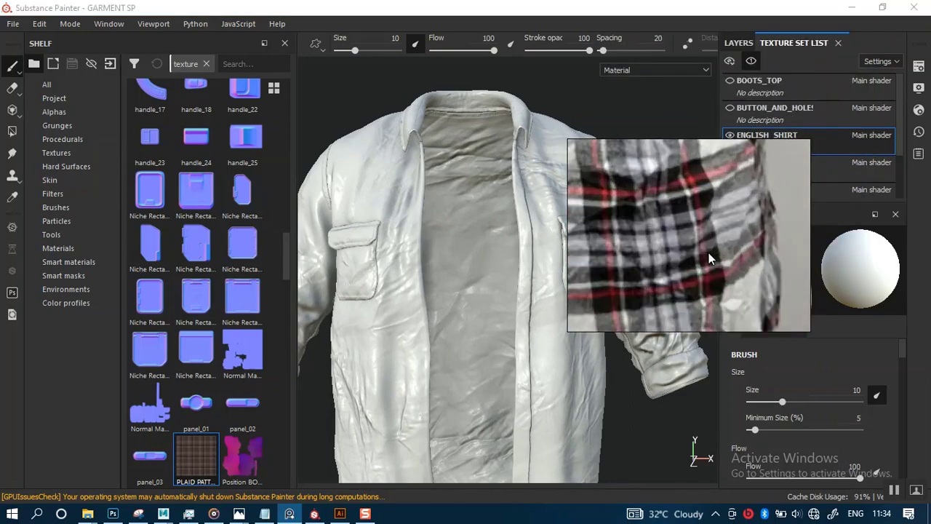
pyautogui.scroll(-5, 709, 253)
pyautogui.scroll(6, 680, 265)
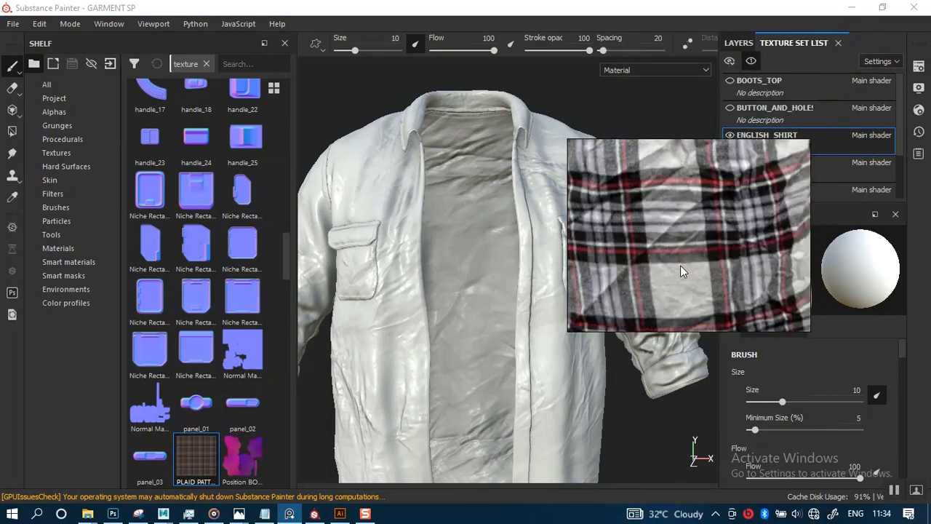
pyautogui.scroll(2, 680, 266)
pyautogui.scroll(-3, 679, 266)
pyautogui.scroll(3, 679, 265)
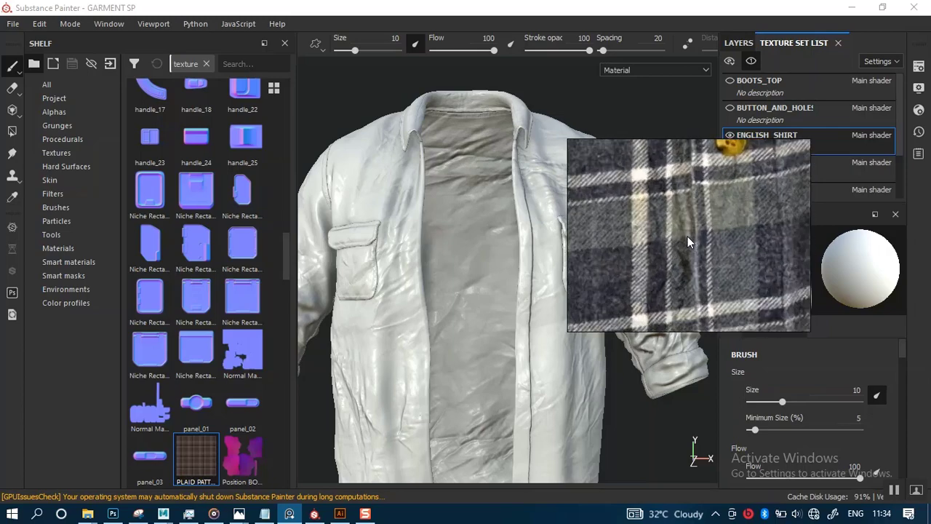
pyautogui.moveTo(699, 243); pyautogui.dragTo(153, 149)
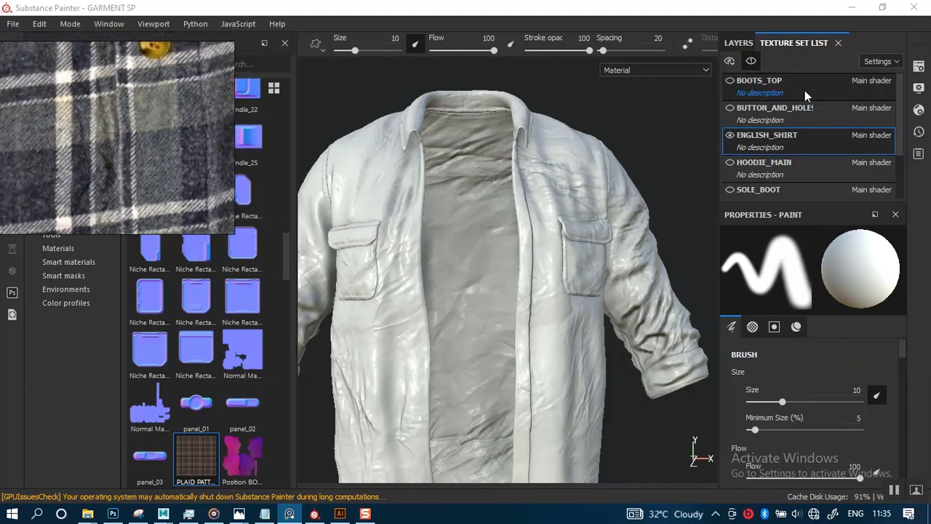
# Step: Replace Layer 1 of the shirt with a fill layer named HEIGHT
pyautogui.click(739, 42)
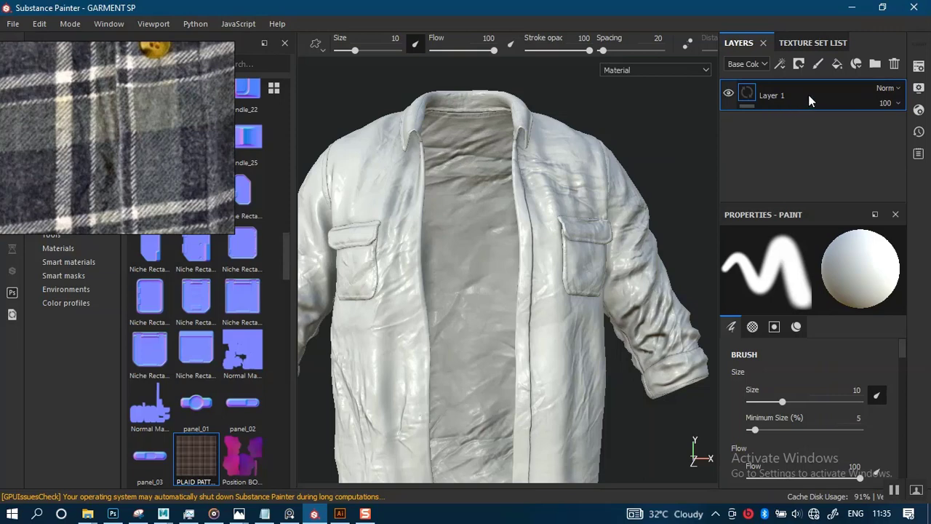
pyautogui.press('Delete')
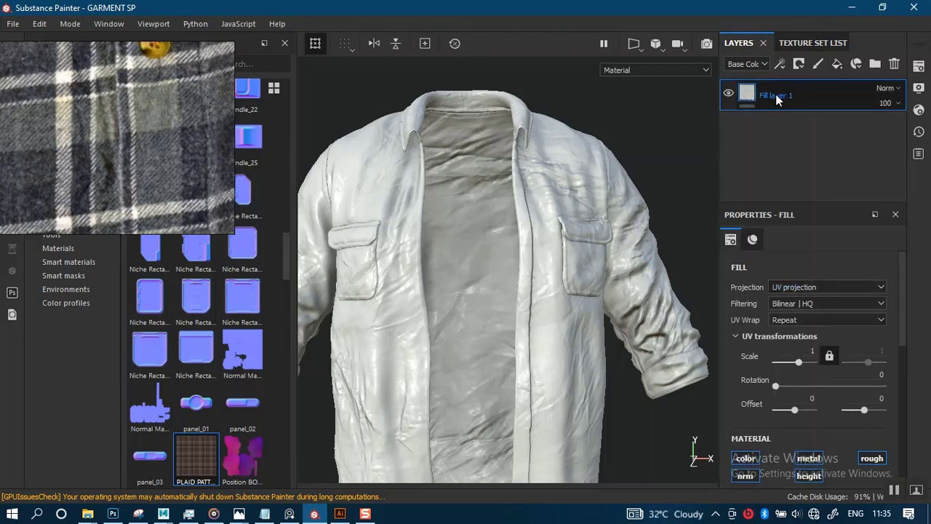
pyautogui.doubleClick(776, 98)
pyautogui.write('HEIGHT')
pyautogui.press('Return')
# Step: Add a black mask to the HEIGHT layer and put a fill effect in that mask
pyautogui.rightClick(760, 104)
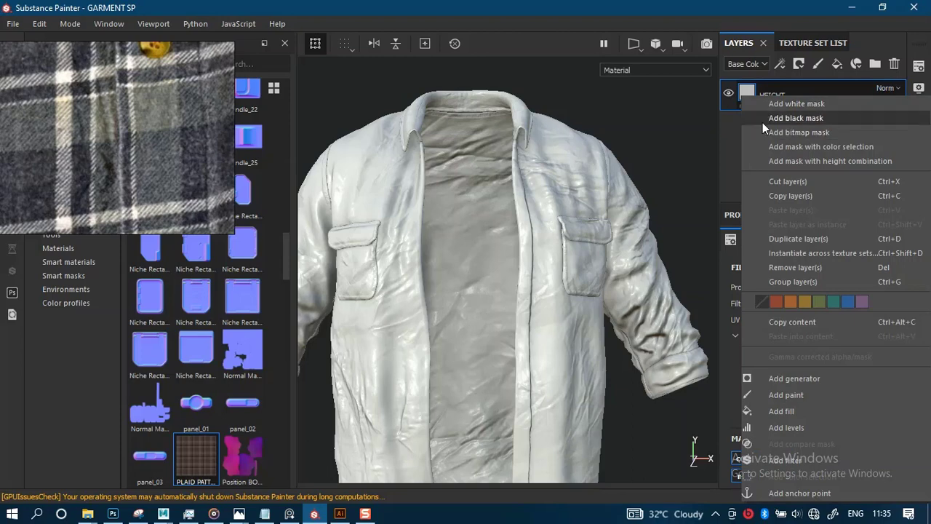
pyautogui.click(803, 118)
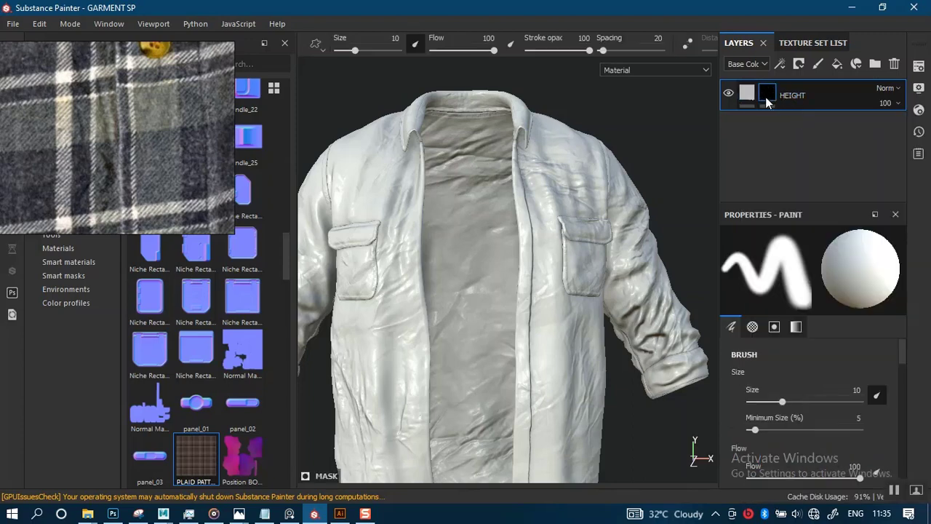
pyautogui.rightClick(766, 97)
pyautogui.click(792, 398)
# Step: Leave only the height channel active on the HEIGHT layer and set its height to about 0.314
pyautogui.click(746, 97)
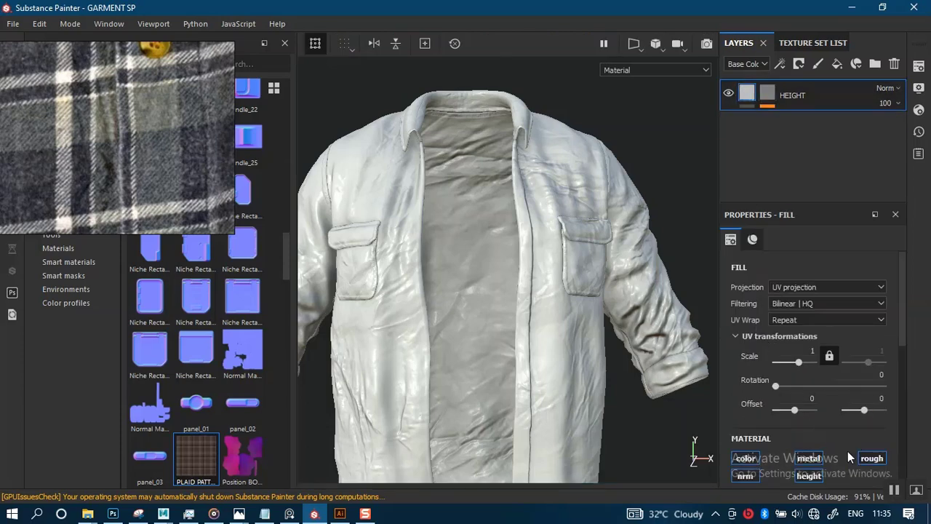
pyautogui.click(871, 459)
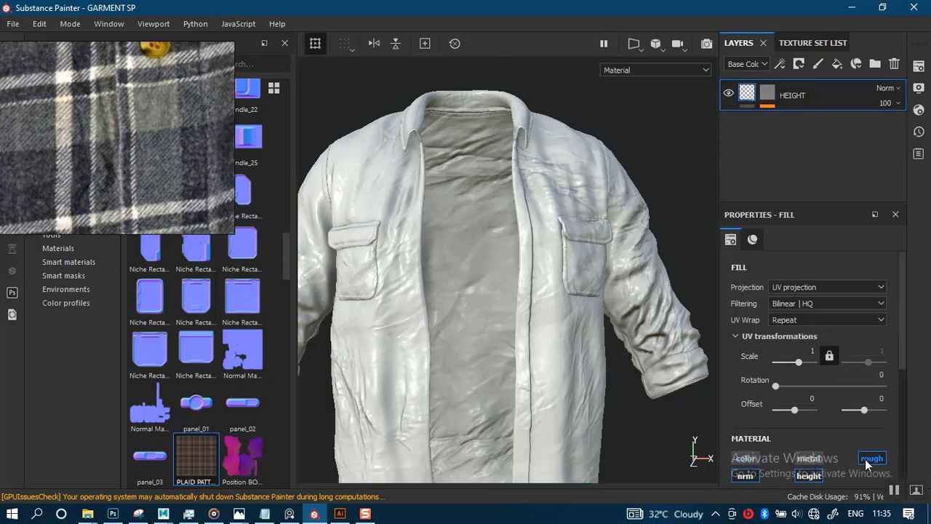
pyautogui.click(745, 476)
pyautogui.scroll(-3, 902, 432)
pyautogui.scroll(-3, 822, 441)
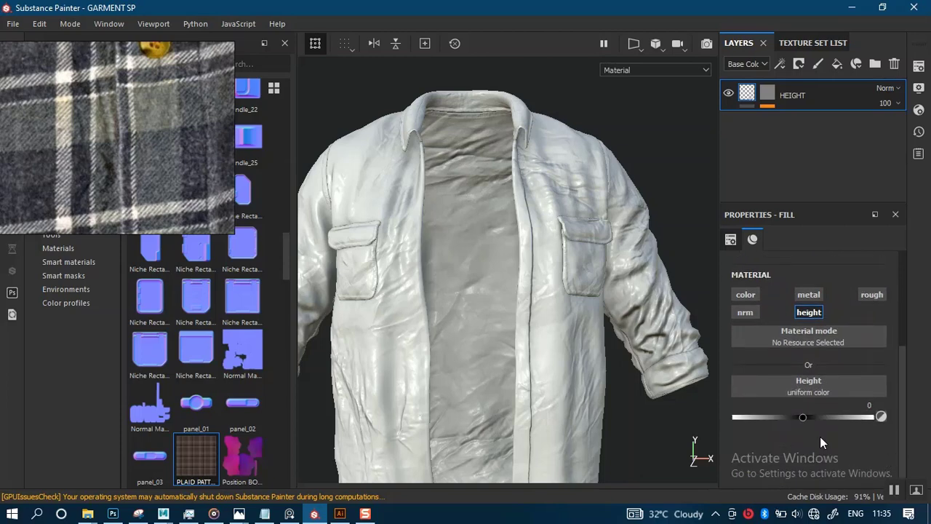
pyautogui.moveTo(805, 419); pyautogui.dragTo(825, 420)
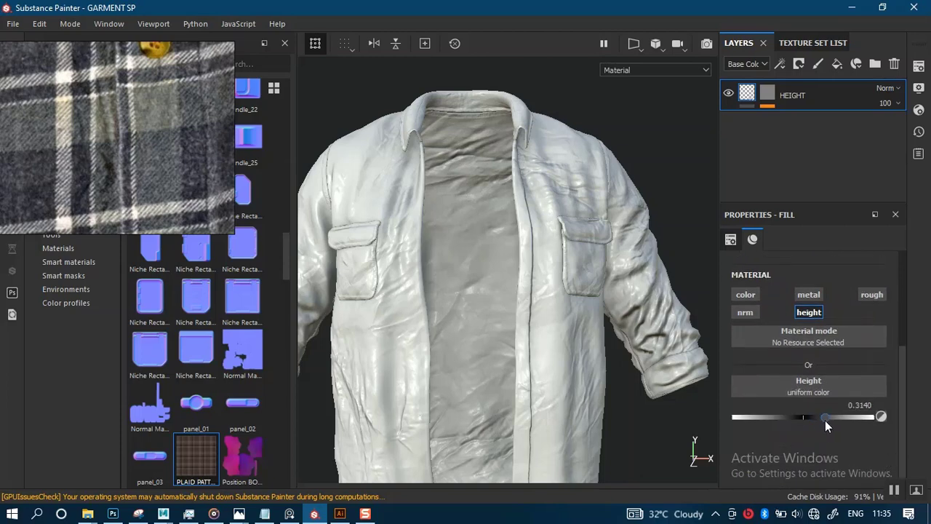
# Step: Search the grayscale resources for FABRIC and assign FABRIC PATTERN to the fill in the HEIGHT layer's mask
pyautogui.click(769, 100)
pyautogui.click(786, 125)
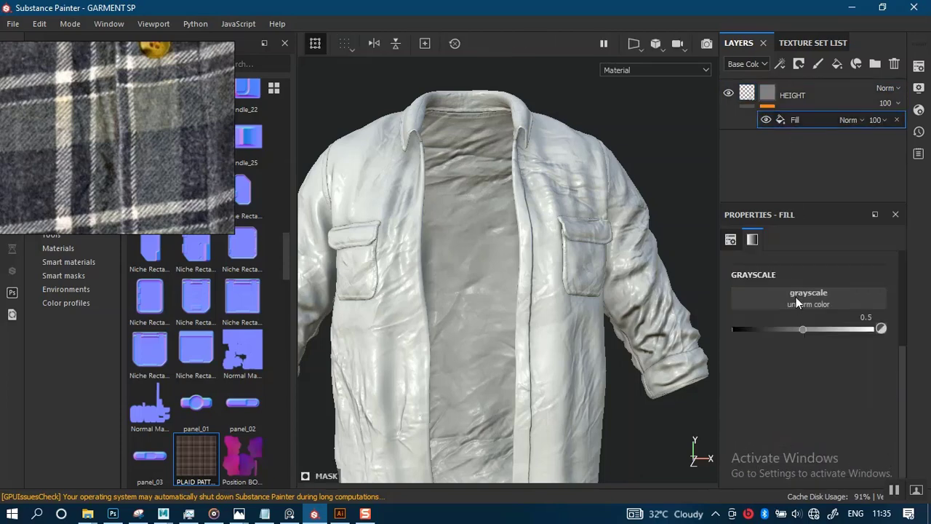
pyautogui.click(796, 301)
pyautogui.write('FABR')
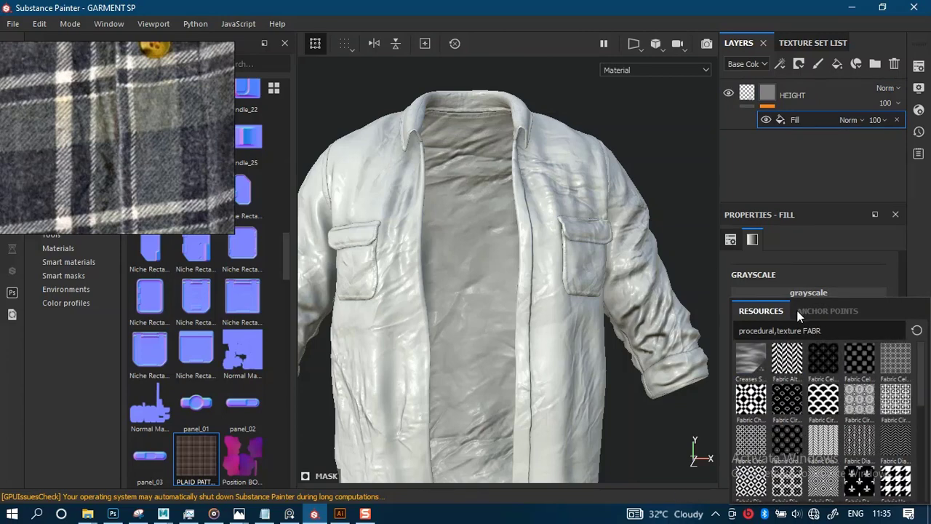
pyautogui.write('IC')
pyautogui.moveTo(926, 391); pyautogui.dragTo(924, 477)
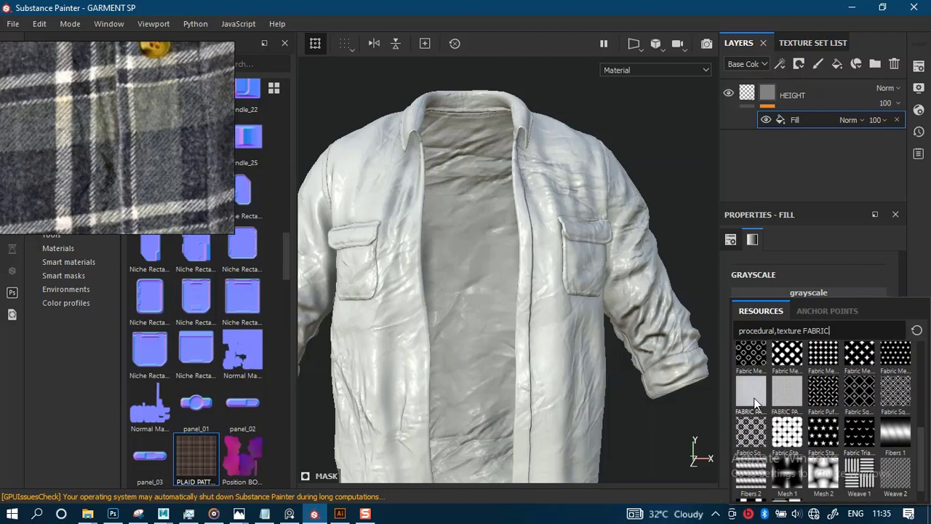
pyautogui.moveTo(755, 404)
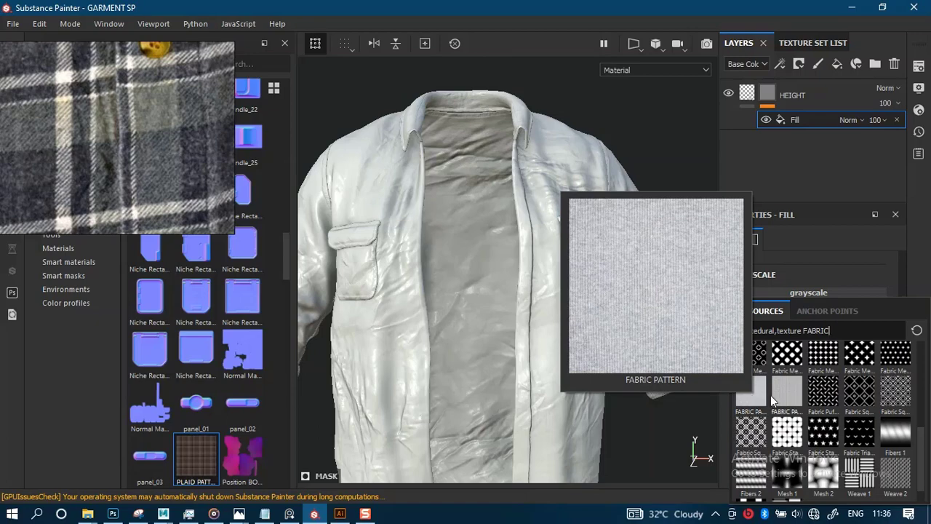
pyautogui.moveTo(781, 396)
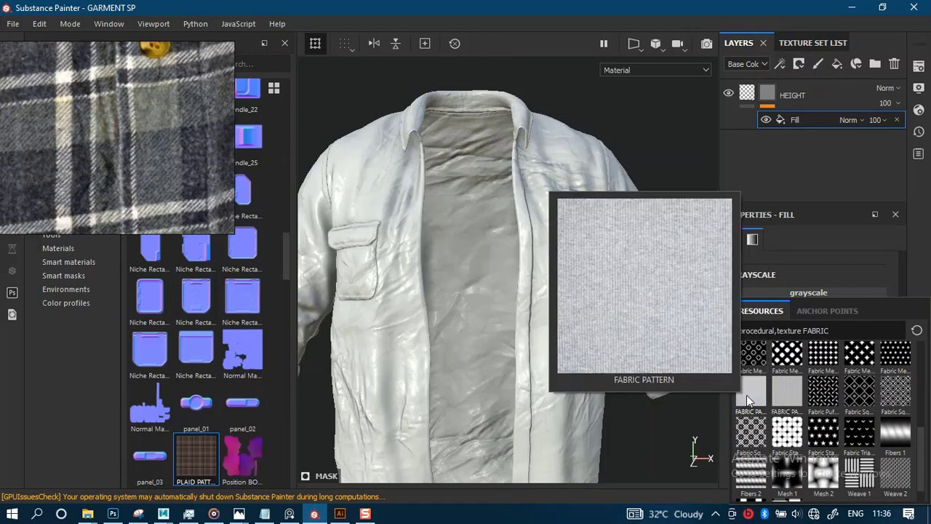
pyautogui.click(746, 395)
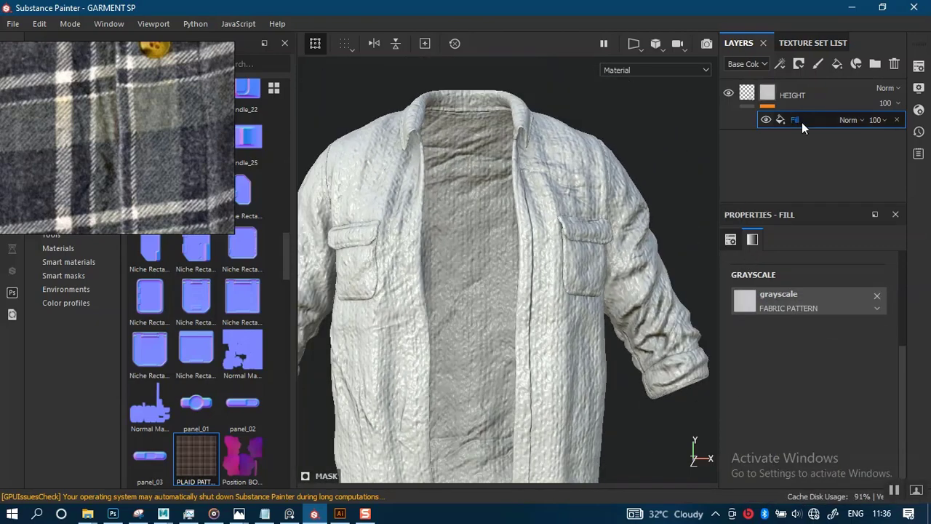
# Step: Raise the HEIGHT layer's height to about 0.70 and select the fill effect in its mask
pyautogui.click(747, 92)
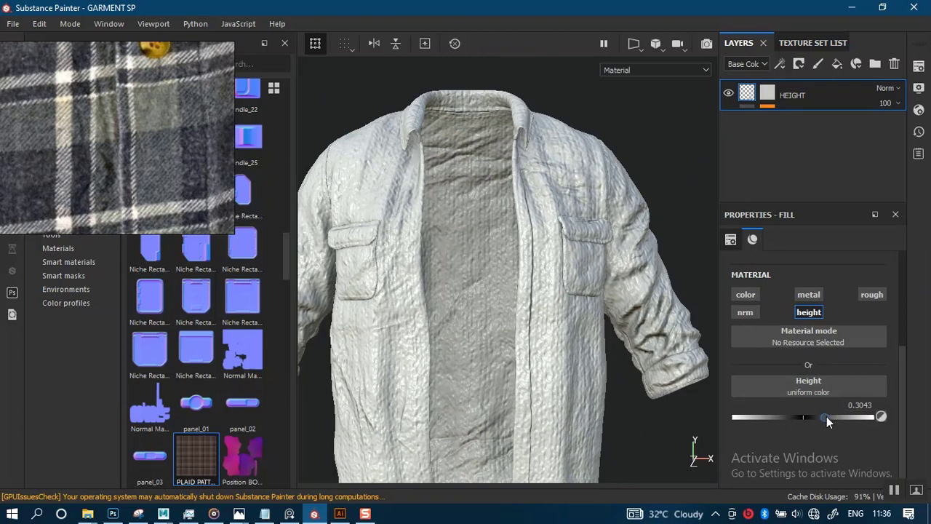
pyautogui.moveTo(826, 416); pyautogui.dragTo(843, 416)
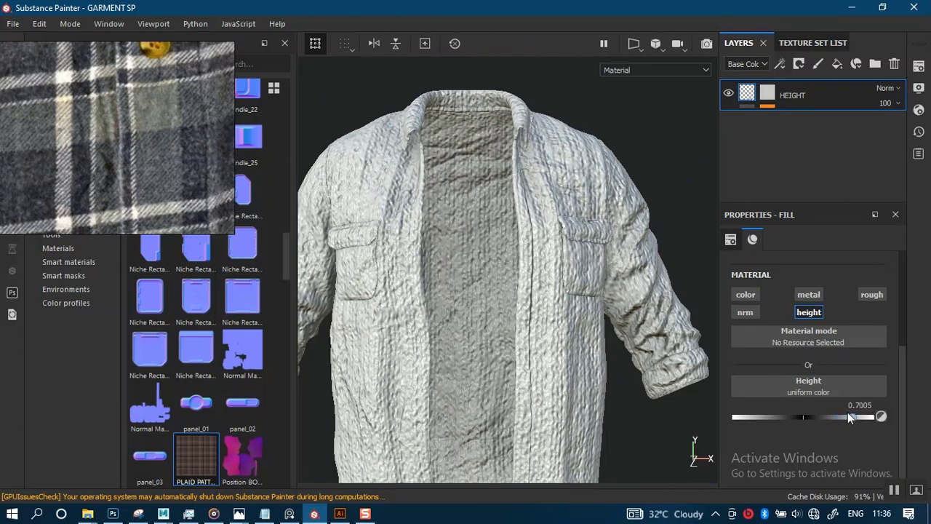
pyautogui.click(767, 92)
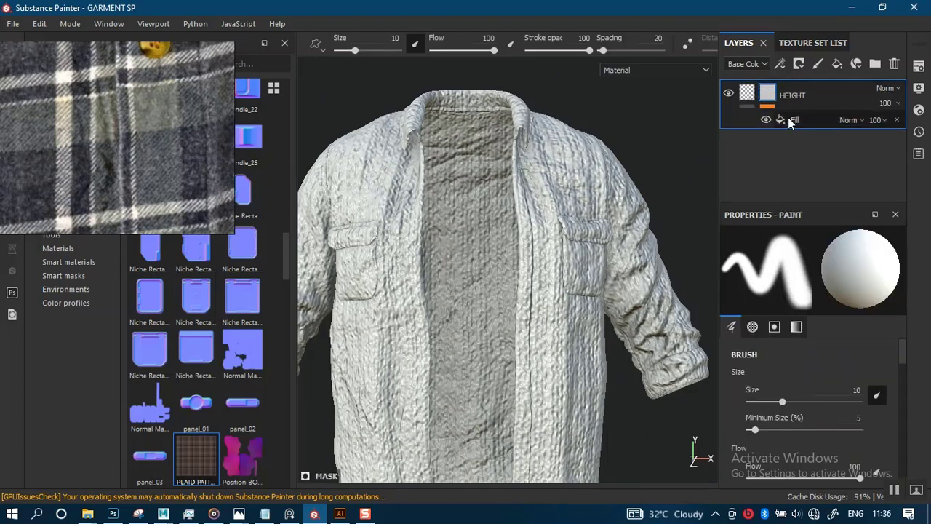
pyautogui.click(789, 119)
# Step: Try a UV scale of 10 on the mask's FABRIC PATTERN fill and check the weave around the chest pocket
pyautogui.scroll(3, 900, 408)
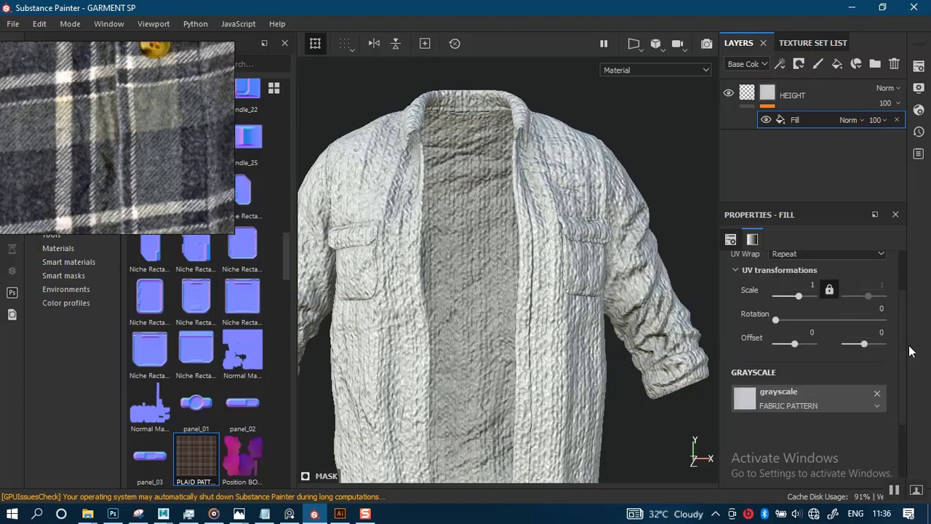
pyautogui.click(809, 350)
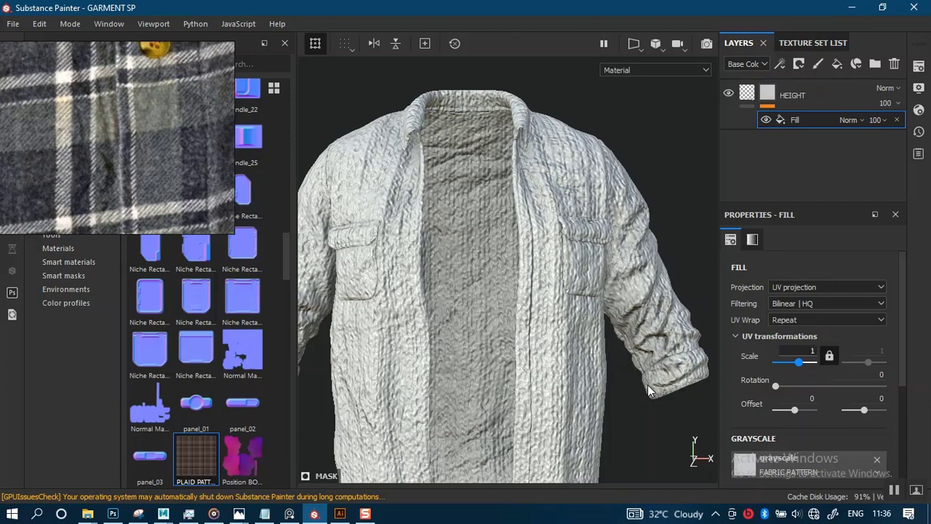
pyautogui.write('0')
pyautogui.press('Return')
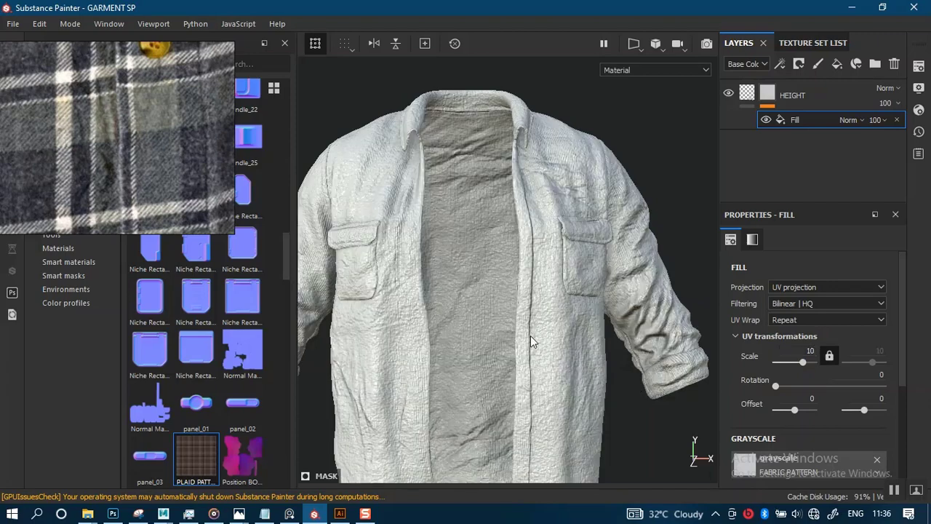
pyautogui.scroll(5, 530, 336)
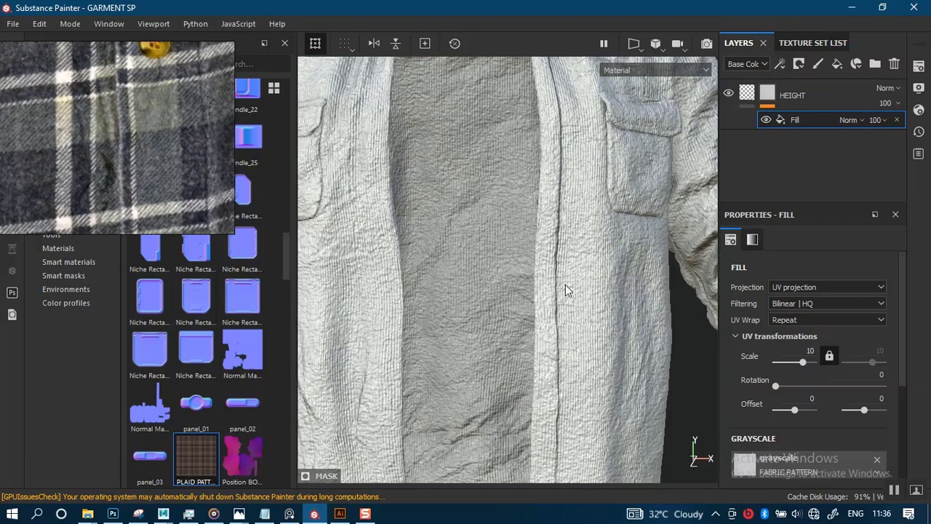
pyautogui.scroll(2, 565, 285)
pyautogui.keyDown('alt'); pyautogui.moveTo(562, 257); pyautogui.dragTo(539, 363, button='middle'); pyautogui.keyUp('alt')
pyautogui.scroll(-2, 554, 291)
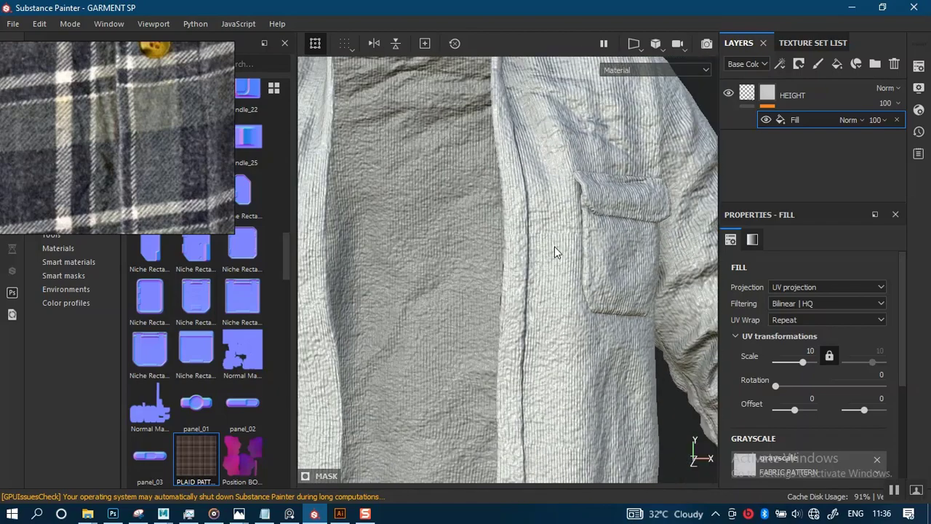
pyautogui.moveTo(554, 253)
pyautogui.keyDown('alt'); pyautogui.mouseDown()
pyautogui.moveTo(538, 284)
pyautogui.moveTo(511, 289)
pyautogui.moveTo(514, 308)
pyautogui.moveTo(556, 265)
pyautogui.moveTo(556, 351)
pyautogui.mouseUp(); pyautogui.keyUp('alt')
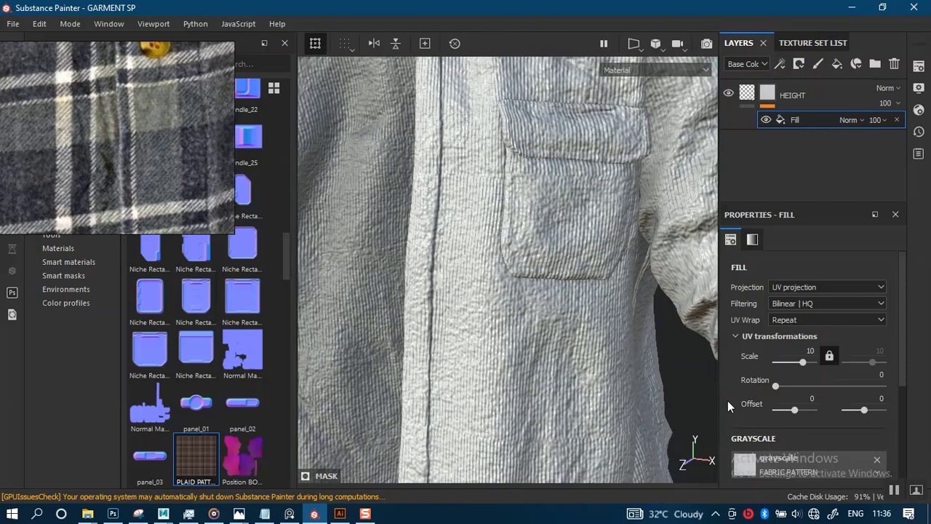
# Step: Try a UV scale of 20 on the mask's FABRIC PATTERN fill
pyautogui.click(810, 351)
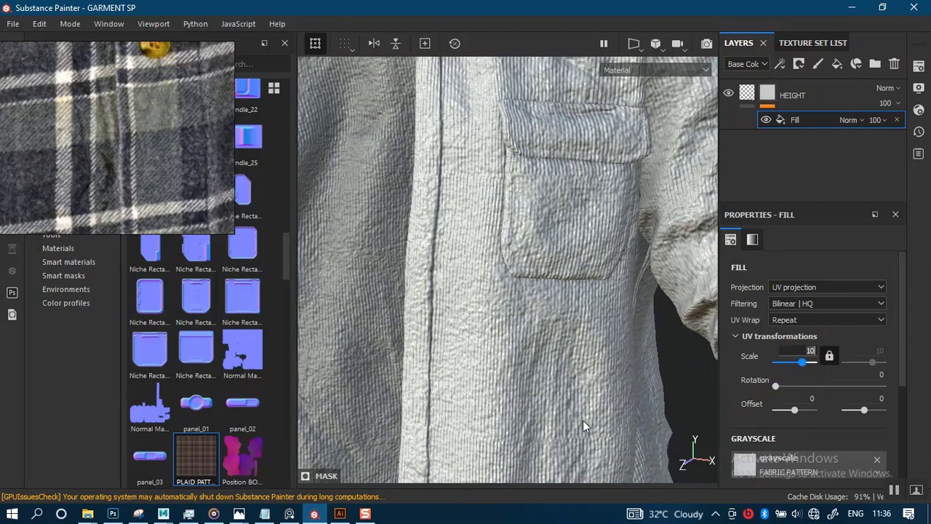
pyautogui.write('20')
pyautogui.press('Return')
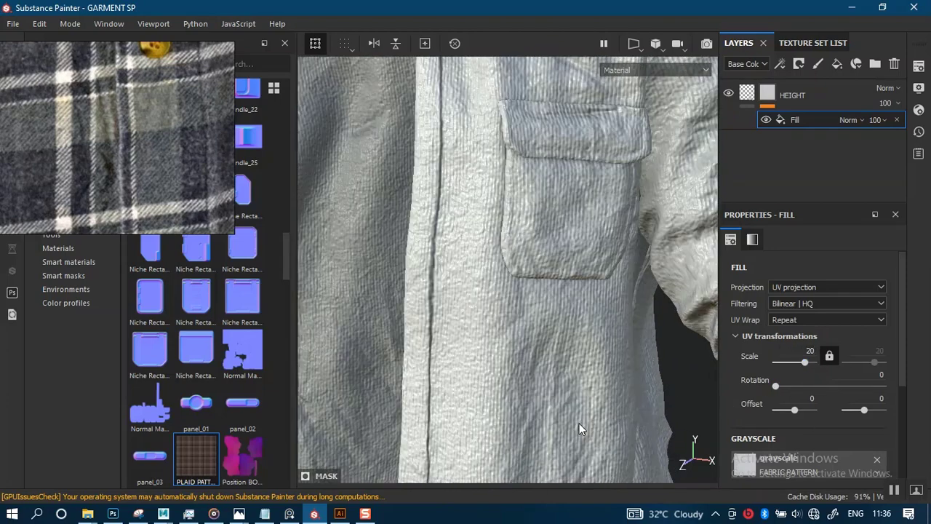
pyautogui.keyDown('alt'); pyautogui.moveTo(514, 371); pyautogui.dragTo(704, 326, button='right'); pyautogui.keyUp('alt')
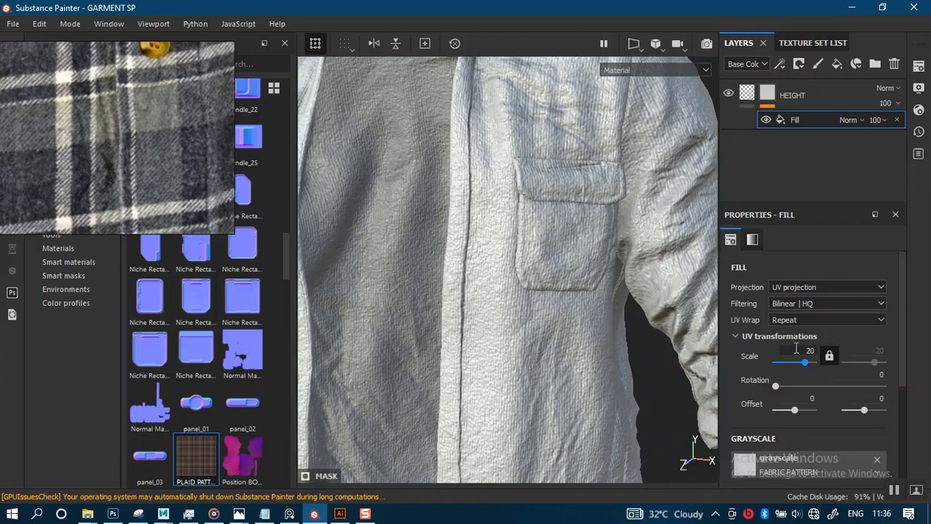
# Step: Try a UV scale of 15 on the fabric fill and check the pattern across the shirt's front
pyautogui.moveTo(797, 351); pyautogui.dragTo(829, 355)
pyautogui.write('15')
pyautogui.press('Return')
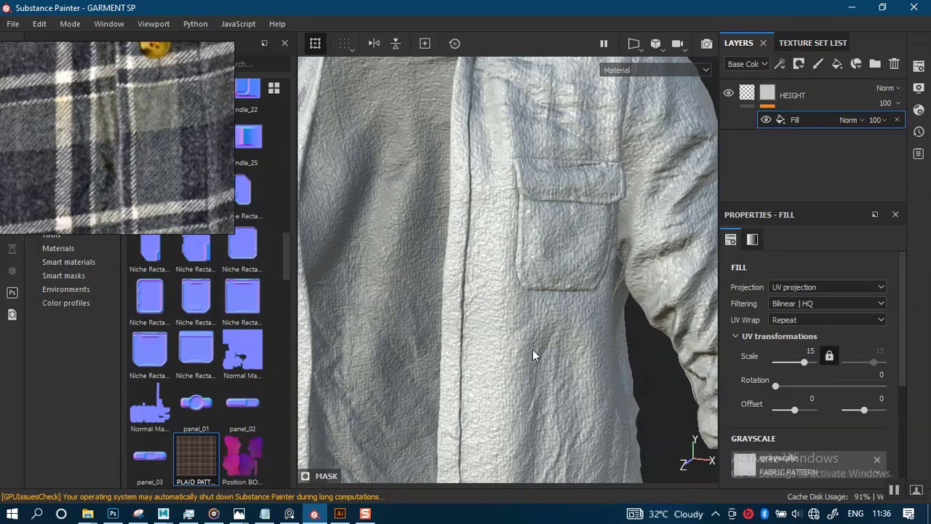
pyautogui.keyDown('alt'); pyautogui.moveTo(534, 351); pyautogui.dragTo(586, 123, button='right'); pyautogui.keyUp('alt')
pyautogui.keyDown('alt'); pyautogui.moveTo(522, 350); pyautogui.dragTo(522, 305, button='middle'); pyautogui.keyUp('alt')
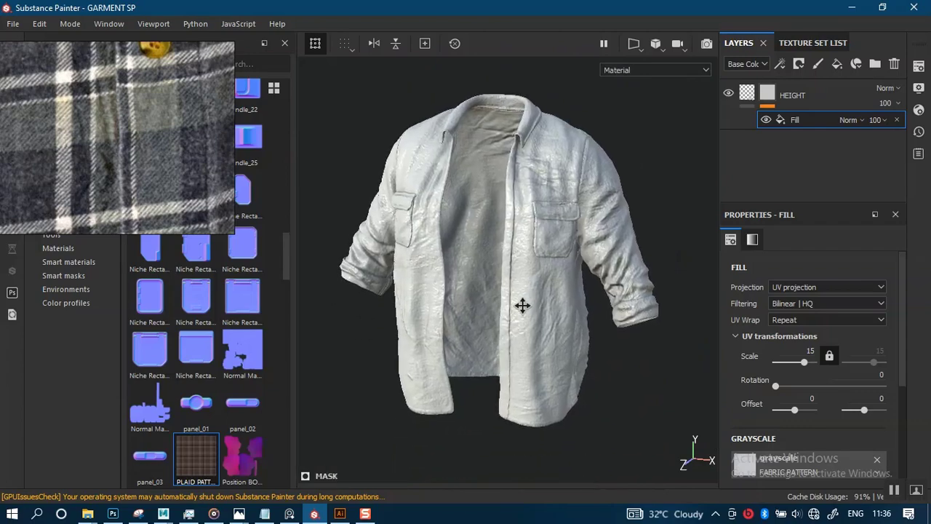
pyautogui.scroll(-5, 524, 307)
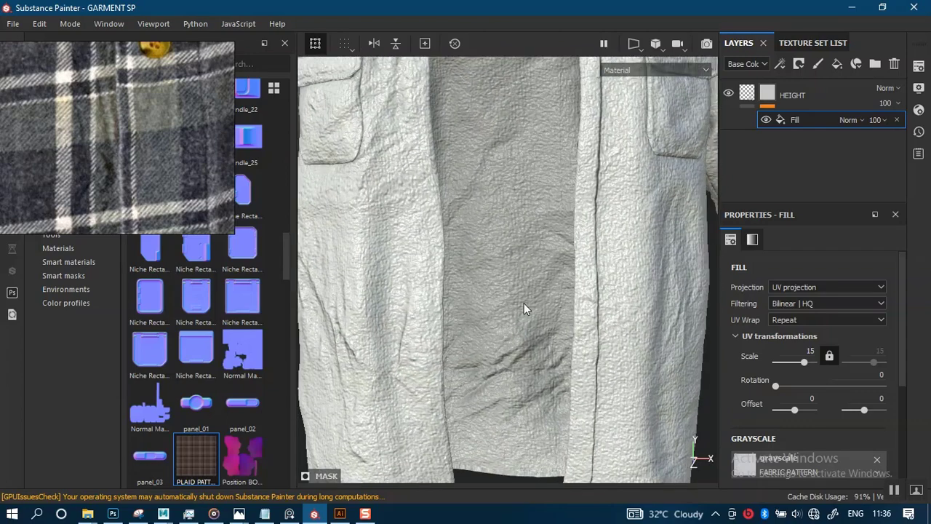
pyautogui.keyDown('alt'); pyautogui.moveTo(488, 320); pyautogui.dragTo(557, 318); pyautogui.keyUp('alt')
pyautogui.keyDown('alt'); pyautogui.moveTo(517, 318); pyautogui.dragTo(483, 356, button='middle'); pyautogui.keyUp('alt')
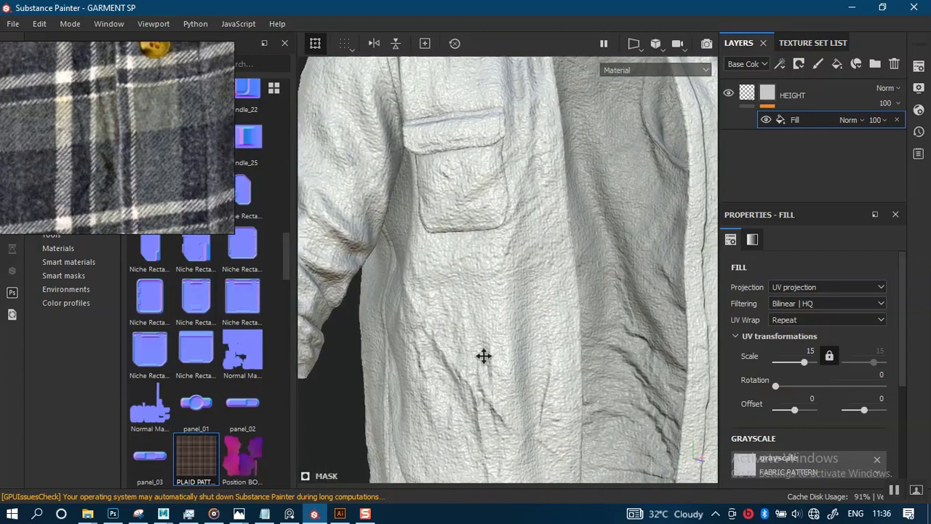
pyautogui.keyDown('alt'); pyautogui.moveTo(484, 356); pyautogui.dragTo(613, 386, button='right'); pyautogui.keyUp('alt')
# Step: Try UV scales of 10 and 11 on the fabric fill, then undo the last scale change
pyautogui.click(808, 351)
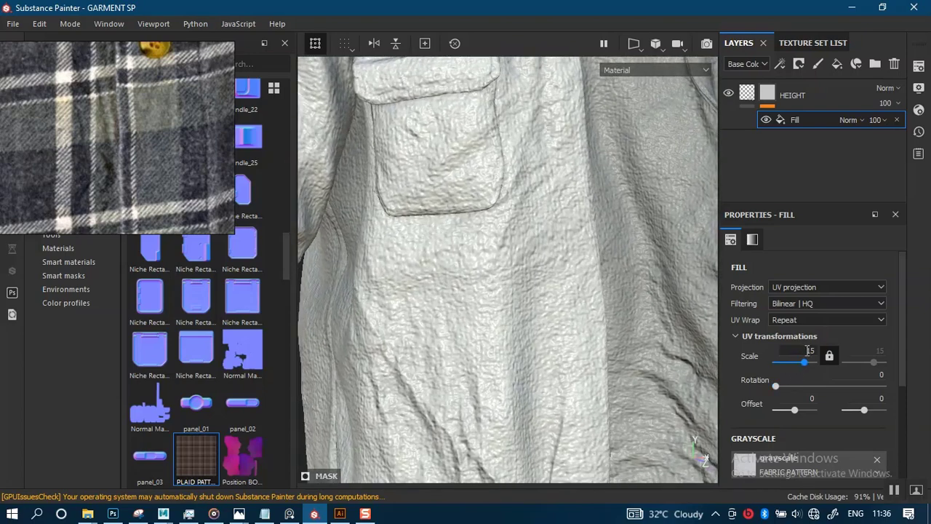
pyautogui.write('0')
pyautogui.press('Return')
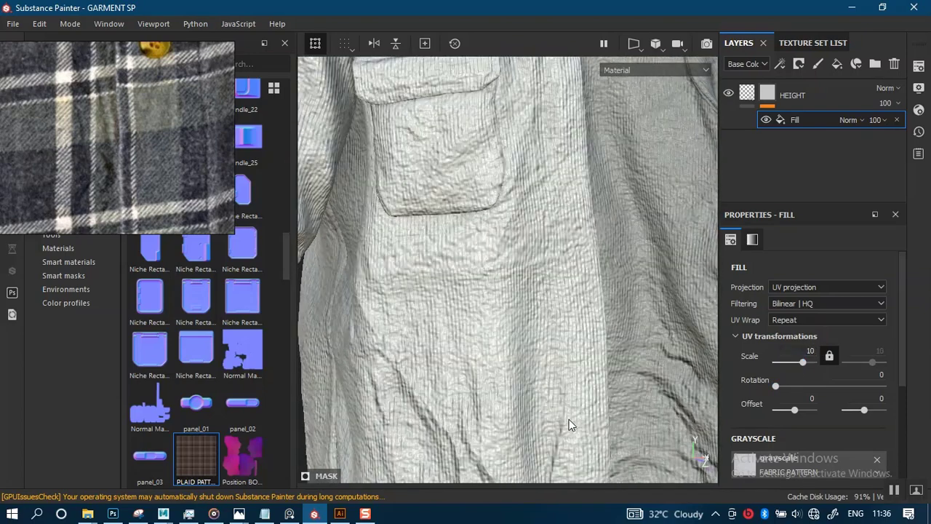
pyautogui.click(809, 352)
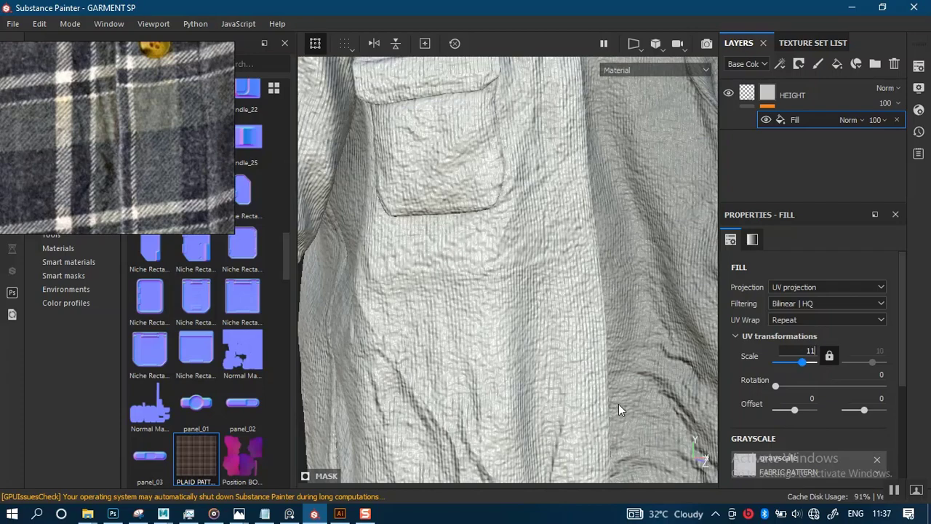
pyautogui.press('Return')
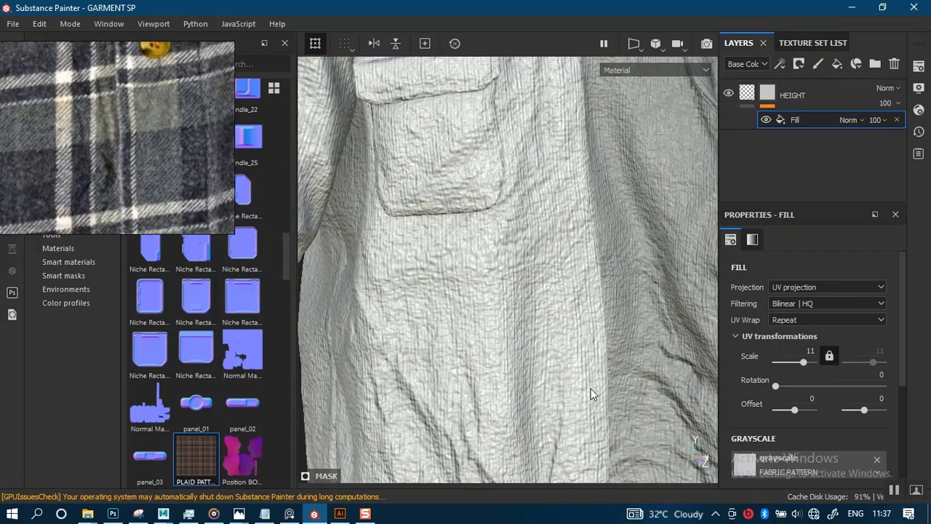
pyautogui.hotkey('ctrl', 'z')
# Step: Set the UV scale of the mask's FABRIC PATTERN fill to 10.5
pyautogui.click(812, 351)
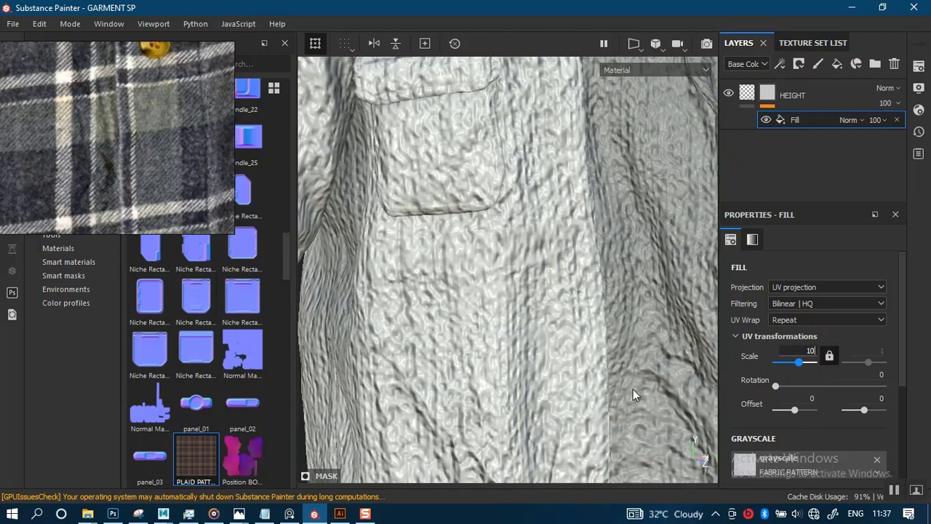
pyautogui.write('10.5')
pyautogui.press('Return')
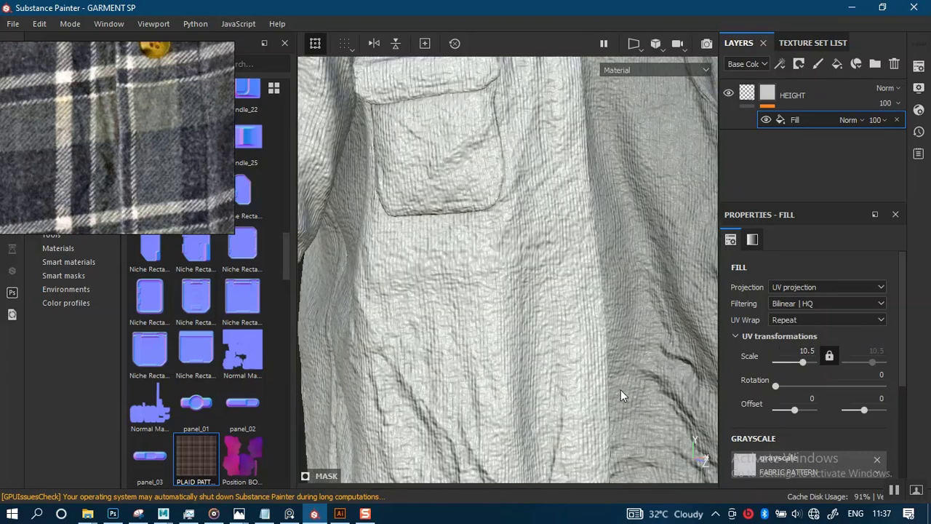
# Step: Examine the size and depth of the fabric weave on the shirt's front panels, pockets and sleeves
pyautogui.keyDown('alt'); pyautogui.moveTo(536, 353); pyautogui.dragTo(571, 219); pyautogui.keyUp('alt')
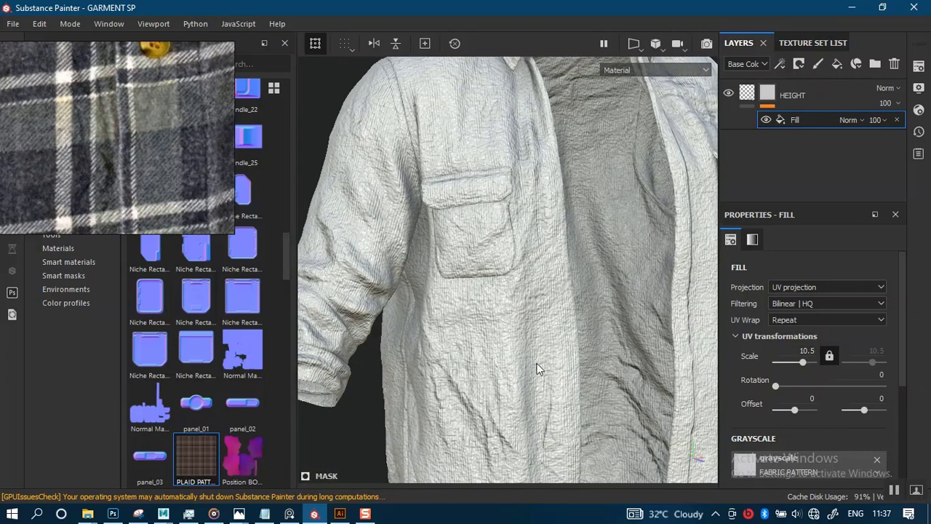
pyautogui.keyDown('alt'); pyautogui.moveTo(537, 369); pyautogui.dragTo(567, 292, button='right'); pyautogui.keyUp('alt')
pyautogui.keyDown('alt'); pyautogui.moveTo(503, 338); pyautogui.dragTo(590, 344); pyautogui.keyUp('alt')
pyautogui.keyDown('alt'); pyautogui.moveTo(590, 343); pyautogui.dragTo(439, 330, button='middle'); pyautogui.keyUp('alt')
pyautogui.keyDown('alt'); pyautogui.moveTo(563, 270); pyautogui.dragTo(558, 492, button='right'); pyautogui.keyUp('alt')
pyautogui.keyDown('alt'); pyautogui.moveTo(553, 356); pyautogui.dragTo(472, 340); pyautogui.keyUp('alt')
pyautogui.keyDown('alt'); pyautogui.moveTo(473, 340); pyautogui.dragTo(553, 338, button='middle'); pyautogui.keyUp('alt')
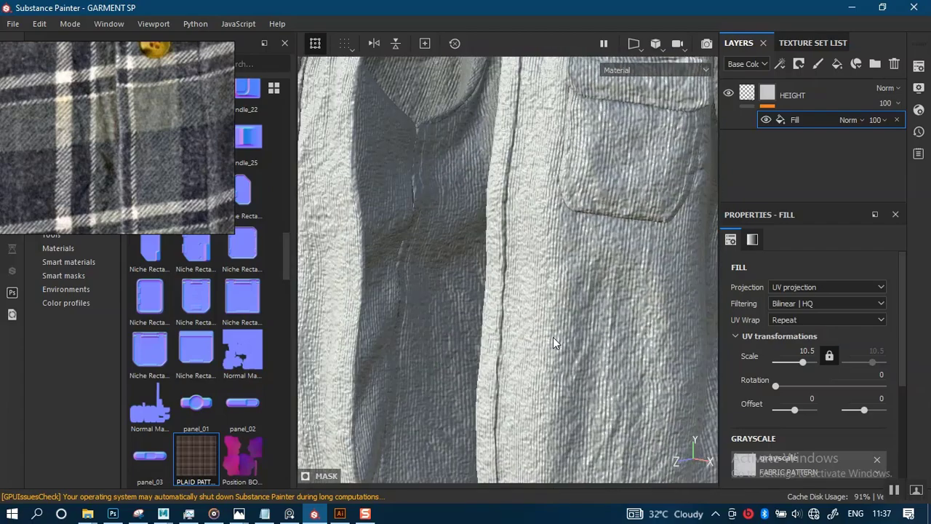
pyautogui.moveTo(553, 342)
pyautogui.keyDown('alt'); pyautogui.mouseDown()
pyautogui.moveTo(514, 400)
pyautogui.moveTo(553, 345)
pyautogui.moveTo(557, 374)
pyautogui.moveTo(520, 337)
pyautogui.moveTo(557, 358)
pyautogui.mouseUp(); pyautogui.keyUp('alt')
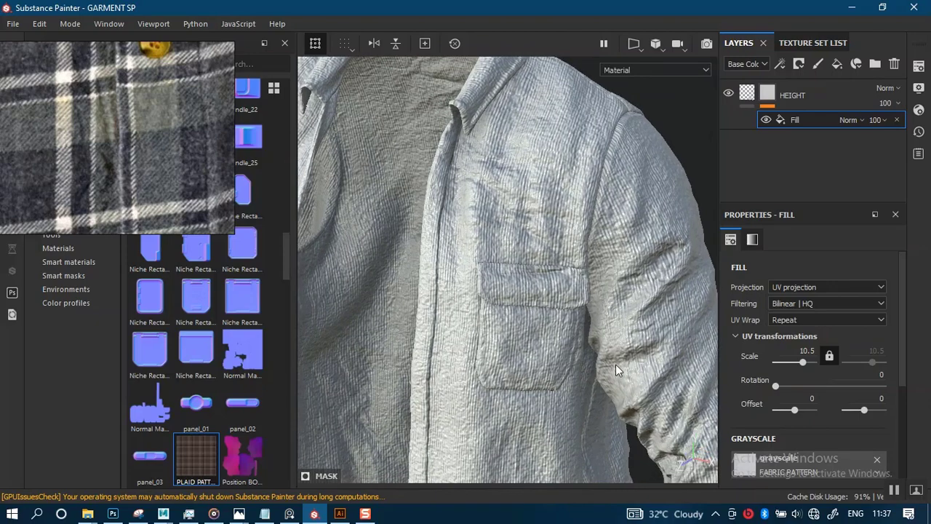
pyautogui.keyDown('alt'); pyautogui.moveTo(531, 296); pyautogui.dragTo(444, 256, button='right'); pyautogui.keyUp('alt')
pyautogui.keyDown('alt'); pyautogui.moveTo(445, 255); pyautogui.dragTo(507, 308); pyautogui.keyUp('alt')
pyautogui.keyDown('alt'); pyautogui.moveTo(507, 307); pyautogui.dragTo(570, 289, button='middle'); pyautogui.keyUp('alt')
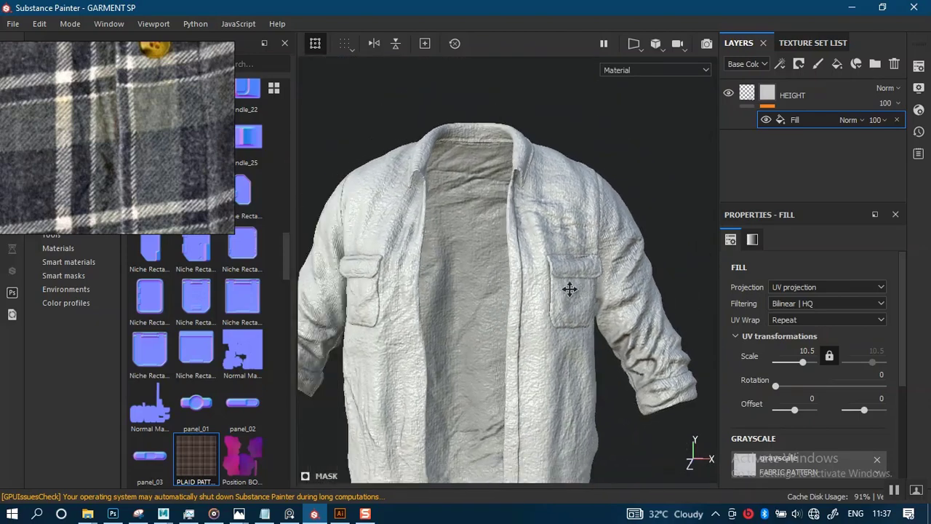
pyautogui.keyDown('alt'); pyautogui.moveTo(569, 289); pyautogui.dragTo(589, 277, button='right'); pyautogui.keyUp('alt')
pyautogui.keyDown('alt'); pyautogui.moveTo(588, 277); pyautogui.dragTo(521, 273); pyautogui.keyUp('alt')
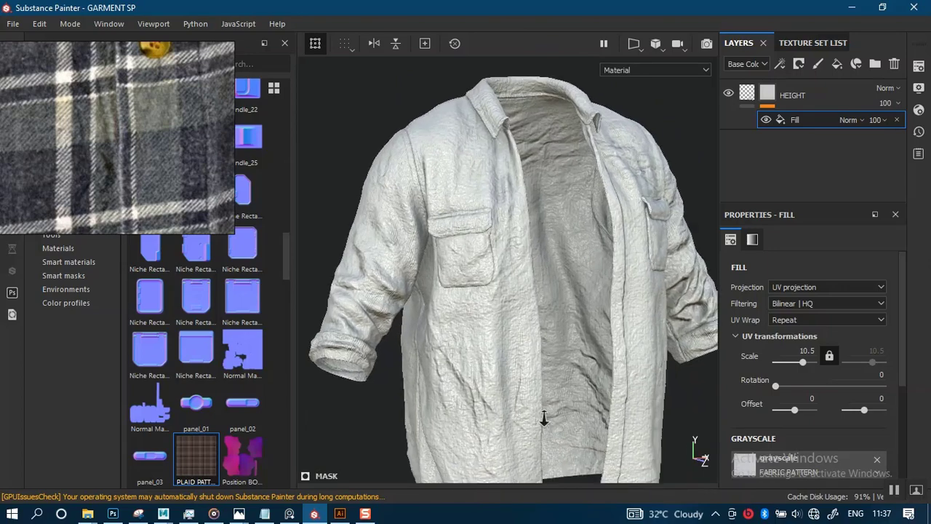
# Step: Examine the fabric weave on the shirt's side, sleeve and back
pyautogui.keyDown('alt'); pyautogui.moveTo(544, 419); pyautogui.dragTo(557, 356, button='right'); pyautogui.keyUp('alt')
pyautogui.keyDown('alt'); pyautogui.moveTo(558, 356); pyautogui.dragTo(536, 318); pyautogui.keyUp('alt')
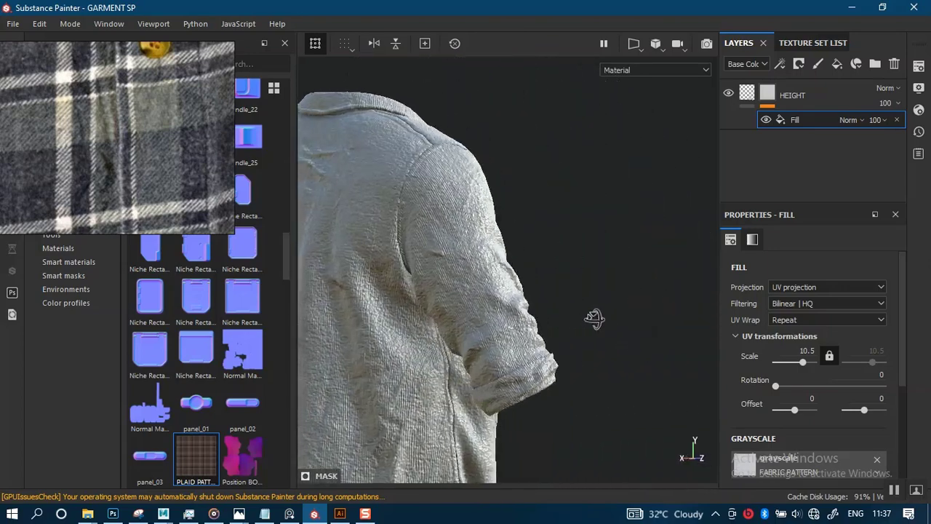
pyautogui.keyDown('alt'); pyautogui.moveTo(594, 318); pyautogui.dragTo(630, 320); pyautogui.keyUp('alt')
pyautogui.keyDown('alt'); pyautogui.moveTo(560, 348); pyautogui.dragTo(677, 337); pyautogui.keyUp('alt')
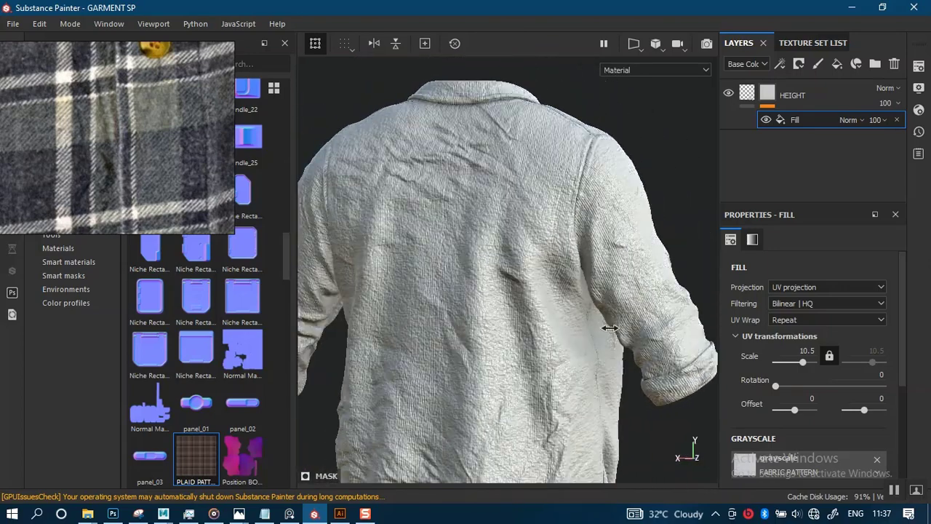
pyautogui.keyDown('alt'); pyautogui.moveTo(570, 356); pyautogui.dragTo(612, 287, button='middle'); pyautogui.keyUp('alt')
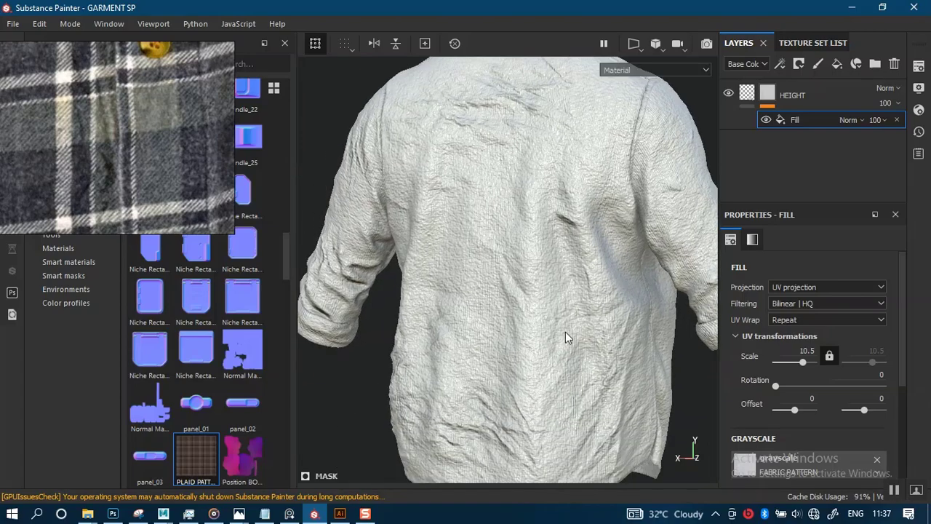
pyautogui.keyDown('alt'); pyautogui.moveTo(550, 407); pyautogui.dragTo(563, 366, button='right'); pyautogui.keyUp('alt')
pyautogui.keyDown('alt'); pyautogui.moveTo(563, 366); pyautogui.dragTo(573, 310); pyautogui.keyUp('alt')
pyautogui.keyDown('alt'); pyautogui.moveTo(554, 321); pyautogui.dragTo(563, 355); pyautogui.keyUp('alt')
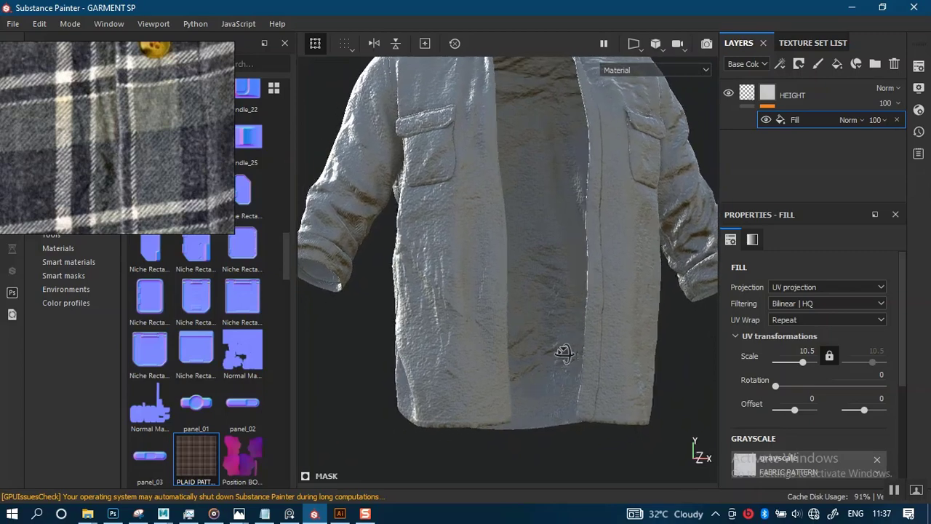
# Step: Rotate the environment lighting to check the fabric relief on the shirt's front
pyautogui.keyDown('shift'); pyautogui.moveTo(637, 352); pyautogui.dragTo(548, 357, button='right'); pyautogui.keyUp('shift')
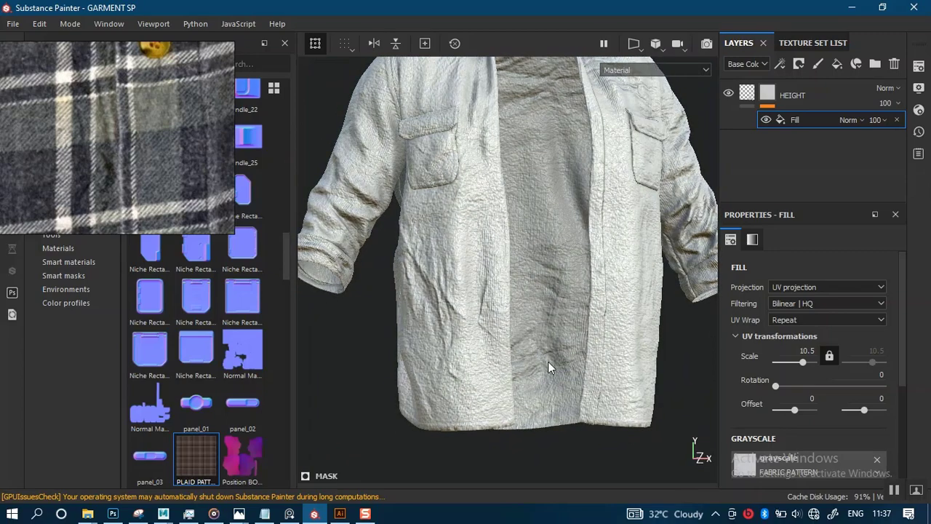
pyautogui.keyDown('alt'); pyautogui.moveTo(549, 376); pyautogui.dragTo(539, 285); pyautogui.keyUp('alt')
pyautogui.press('f')
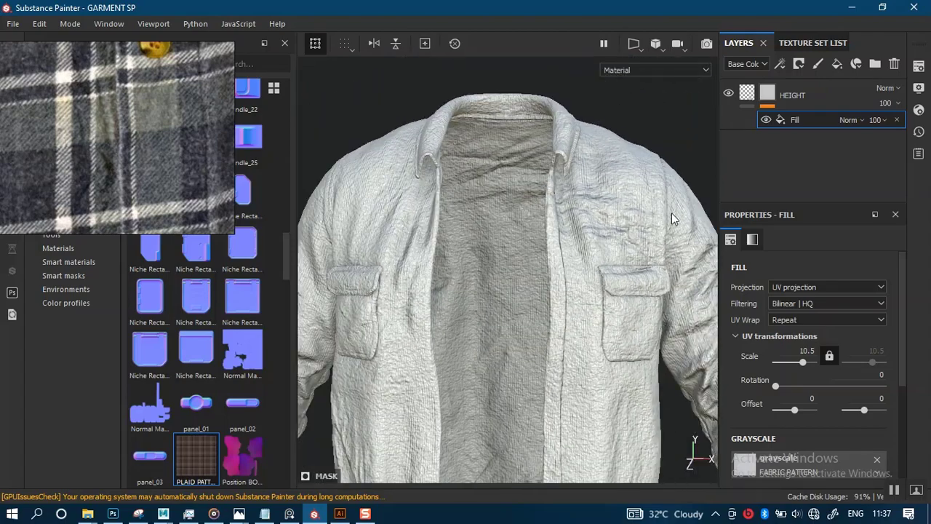
# Step: Add a new fill layer above the HEIGHT layer
pyautogui.press('1')
pyautogui.click(804, 95)
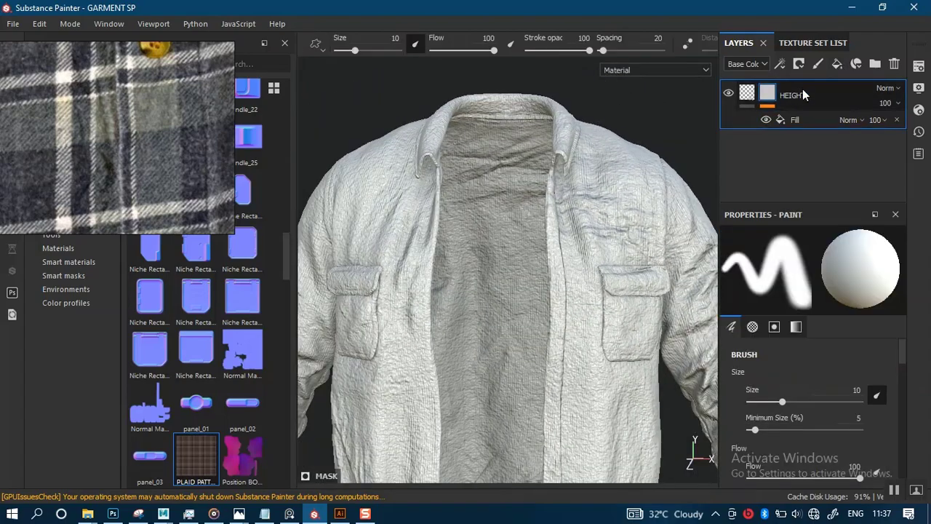
pyautogui.click(750, 98)
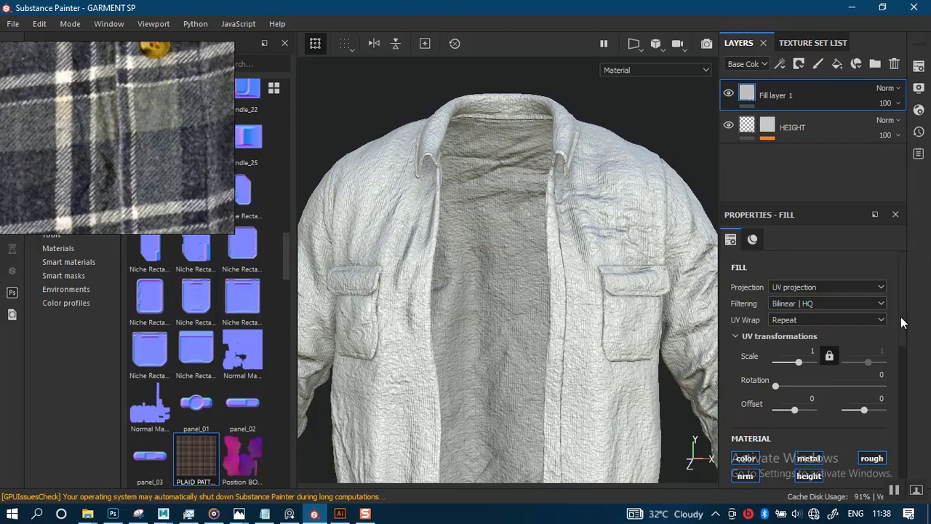
# Step: Assign PLAID PATTERN 01 as Fill layer 1's base color and raise its roughness to about 0.88
pyautogui.moveTo(902, 323); pyautogui.dragTo(904, 408)
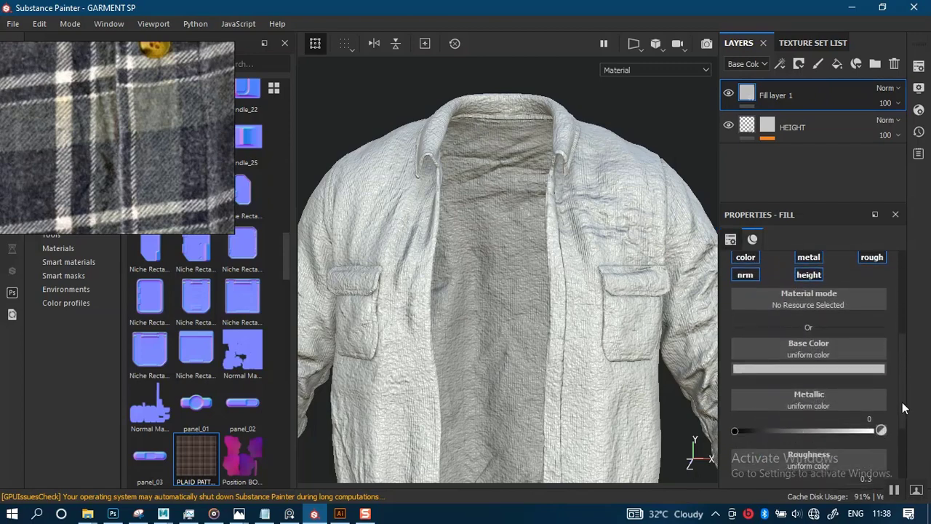
pyautogui.scroll(-2, 899, 409)
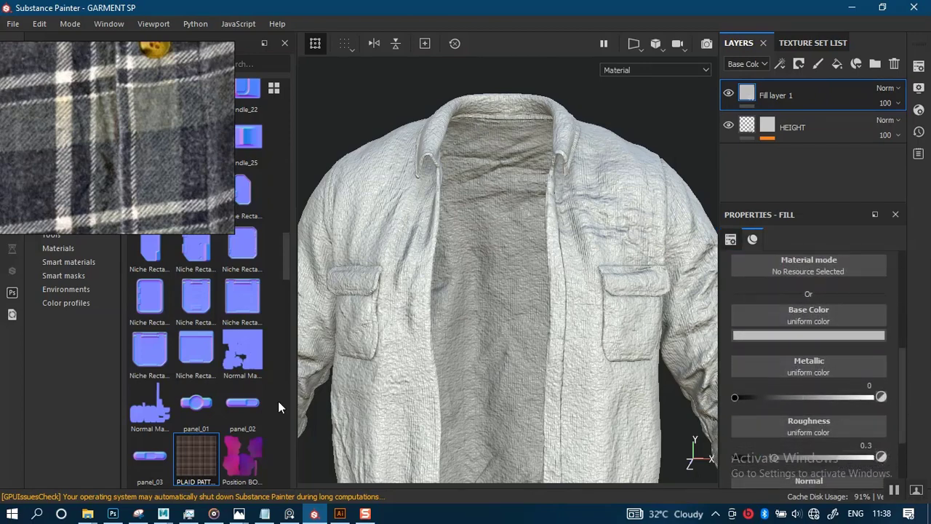
pyautogui.moveTo(192, 464); pyautogui.dragTo(756, 318)
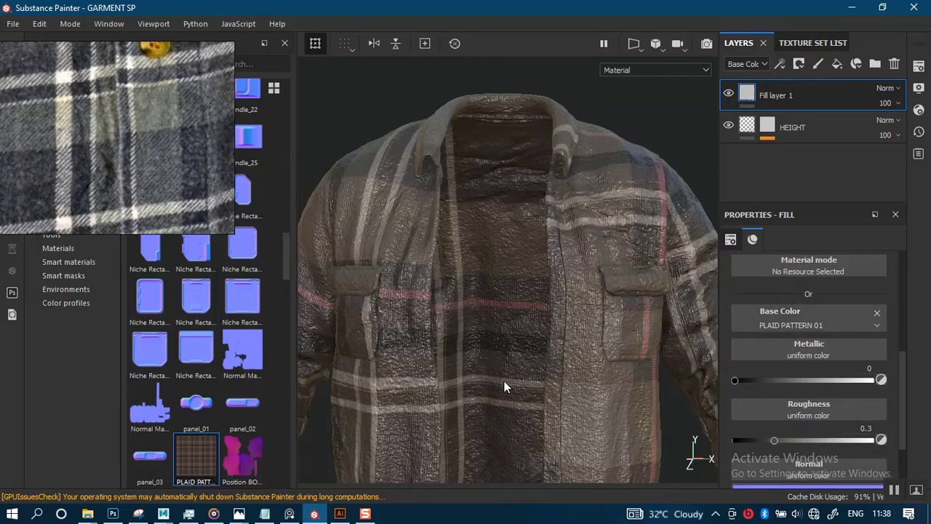
pyautogui.moveTo(803, 440); pyautogui.dragTo(855, 444)
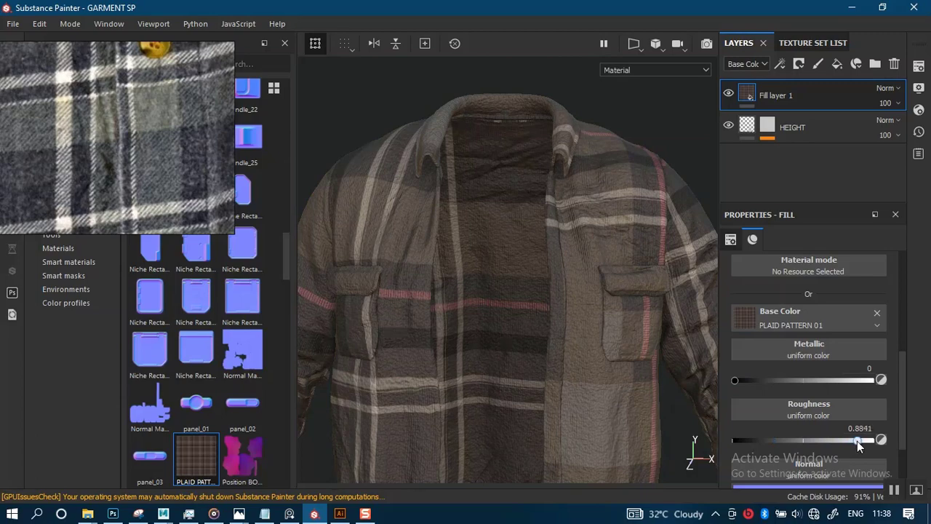
# Step: Examine the size and layout of the plaid pattern across the shirt's front, pockets and sleeves
pyautogui.keyDown('alt'); pyautogui.moveTo(678, 369); pyautogui.dragTo(552, 231, button='right'); pyautogui.keyUp('alt')
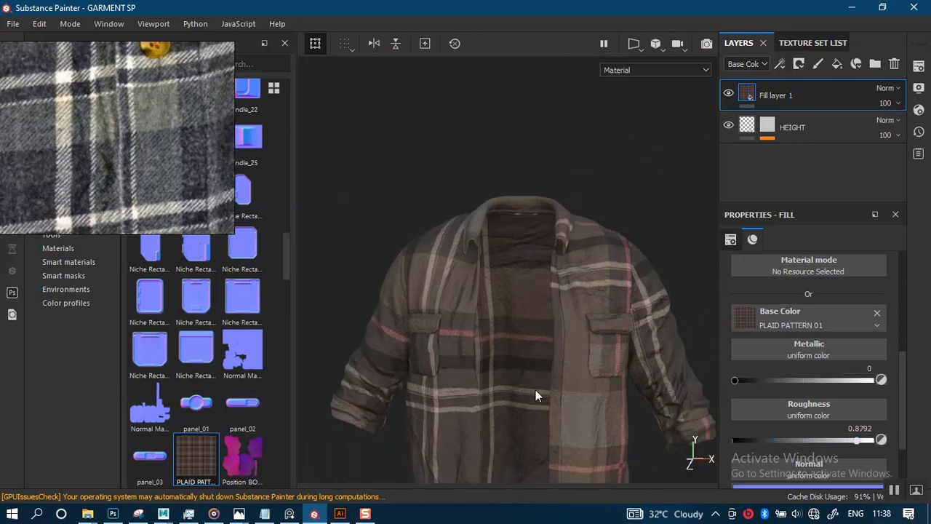
pyautogui.keyDown('alt'); pyautogui.moveTo(535, 390); pyautogui.dragTo(525, 227, button='middle'); pyautogui.keyUp('alt')
pyautogui.keyDown('alt'); pyautogui.moveTo(507, 331); pyautogui.dragTo(534, 323); pyautogui.keyUp('alt')
pyautogui.keyDown('alt'); pyautogui.moveTo(534, 323); pyautogui.dragTo(543, 381, button='right'); pyautogui.keyUp('alt')
pyautogui.keyDown('alt'); pyautogui.moveTo(542, 380); pyautogui.dragTo(517, 300); pyautogui.keyUp('alt')
pyautogui.keyDown('alt'); pyautogui.moveTo(518, 300); pyautogui.dragTo(537, 349, button='middle'); pyautogui.keyUp('alt')
pyautogui.keyDown('alt'); pyautogui.moveTo(537, 349); pyautogui.dragTo(519, 267, button='right'); pyautogui.keyUp('alt')
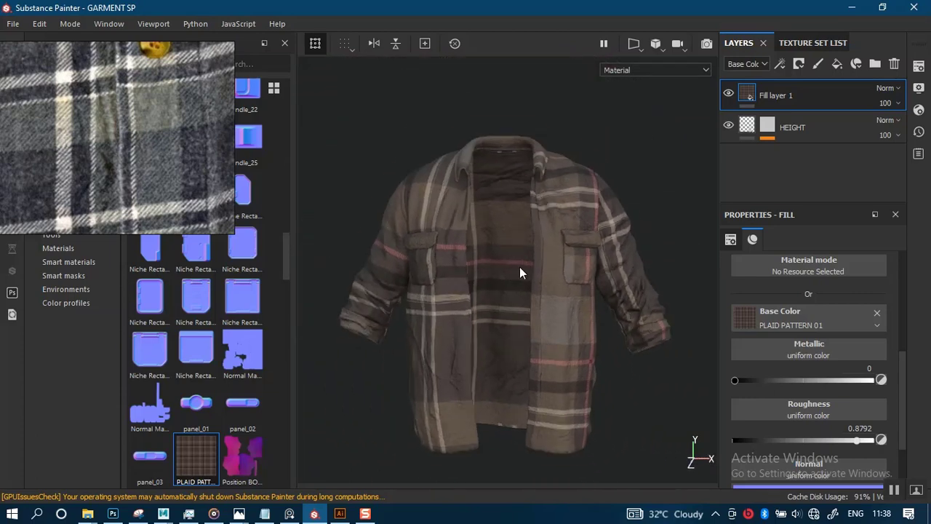
pyautogui.keyDown('alt'); pyautogui.moveTo(519, 267); pyautogui.dragTo(569, 261); pyautogui.keyUp('alt')
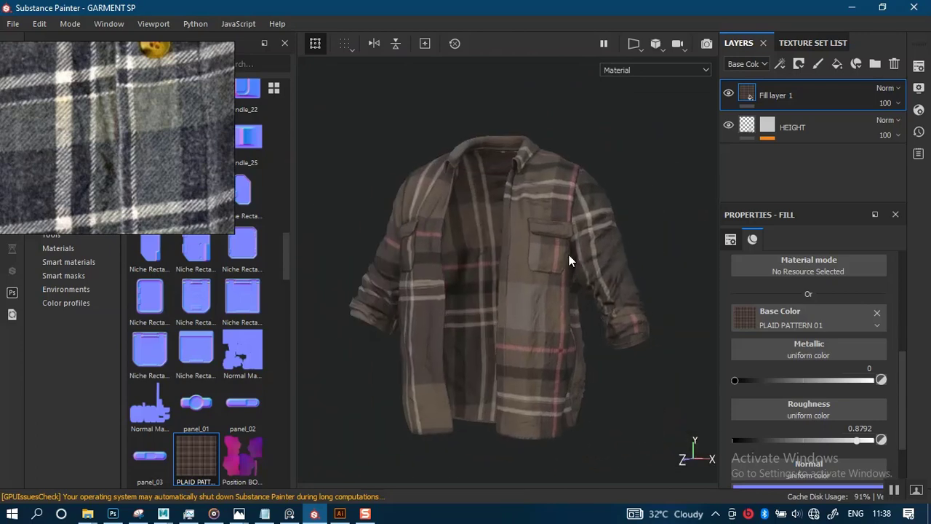
pyautogui.keyDown('alt'); pyautogui.moveTo(570, 261); pyautogui.dragTo(592, 208, button='right'); pyautogui.keyUp('alt')
pyautogui.keyDown('alt'); pyautogui.moveTo(592, 208); pyautogui.dragTo(563, 326, button='middle'); pyautogui.keyUp('alt')
pyautogui.keyDown('alt'); pyautogui.moveTo(563, 327); pyautogui.dragTo(575, 247, button='right'); pyautogui.keyUp('alt')
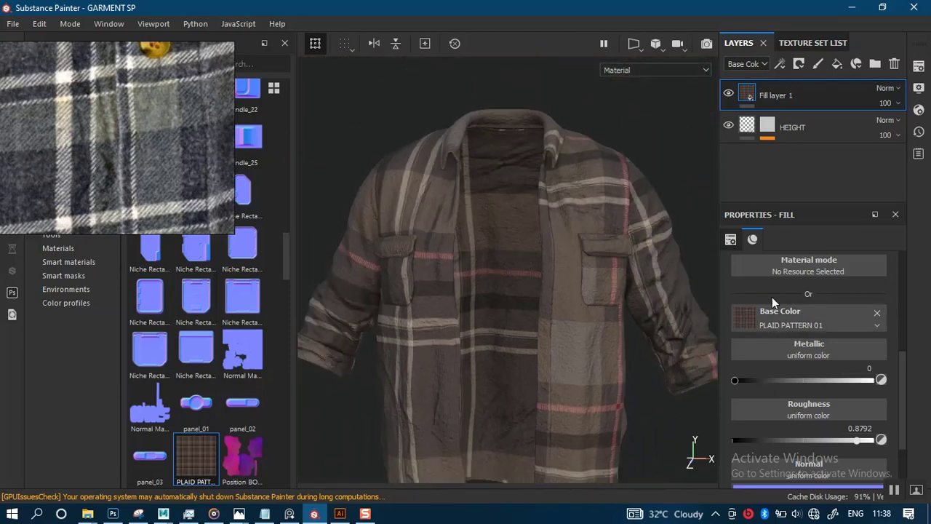
# Step: Set the plaid fill layer's UV scale to 4
pyautogui.moveTo(906, 378); pyautogui.dragTo(897, 323)
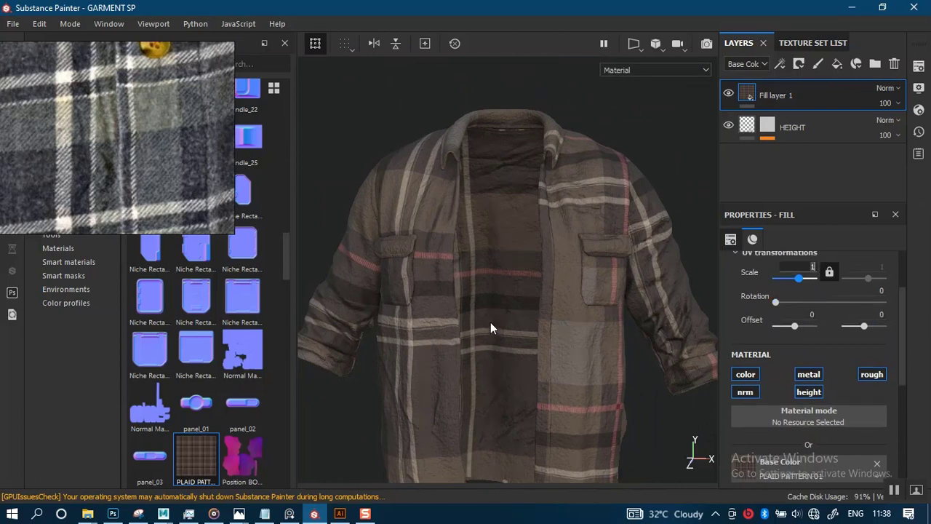
pyautogui.write('4')
pyautogui.press('Return')
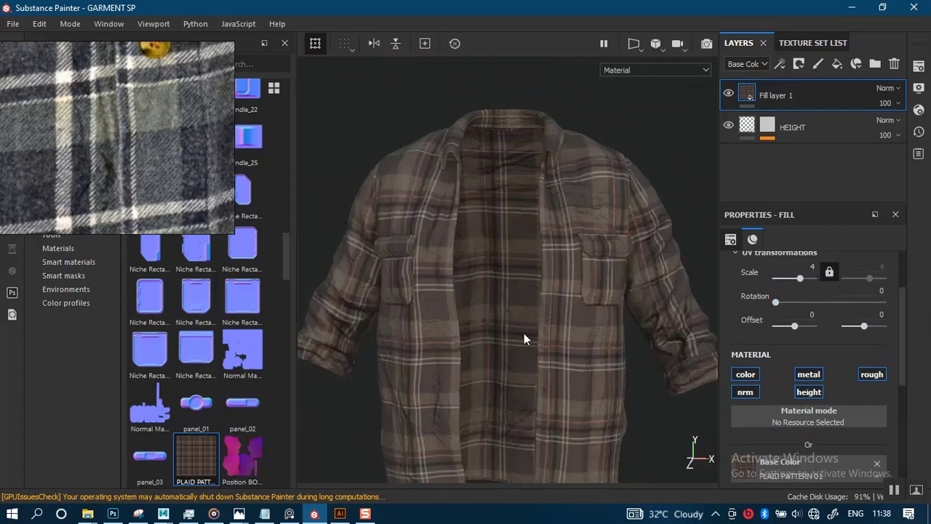
# Step: Examine the rescaled plaid from several angles around the shirt
pyautogui.scroll(-3, 535, 354)
pyautogui.moveTo(511, 313)
pyautogui.keyDown('alt'); pyautogui.mouseDown()
pyautogui.moveTo(520, 343)
pyautogui.moveTo(516, 331)
pyautogui.mouseUp(); pyautogui.keyUp('alt')
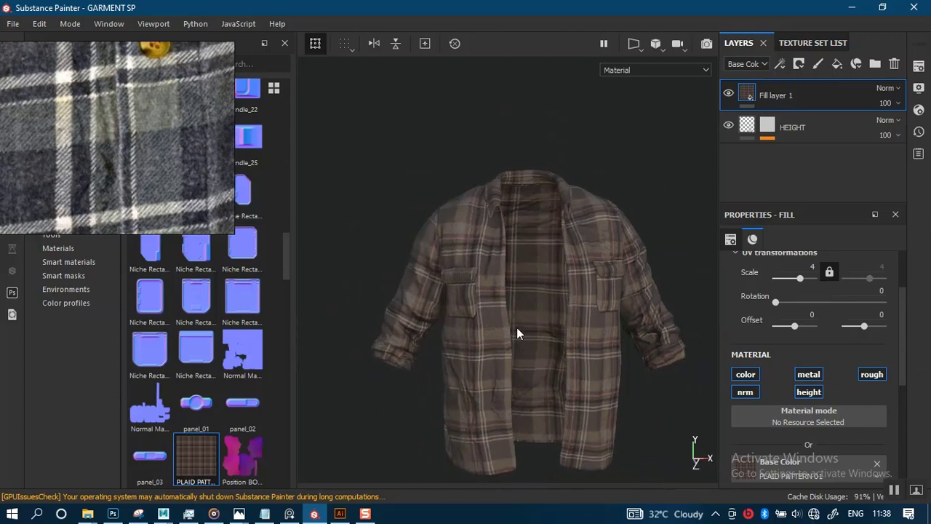
pyautogui.keyDown('alt'); pyautogui.moveTo(517, 327); pyautogui.dragTo(494, 261, button='middle'); pyautogui.keyUp('alt')
pyautogui.keyDown('alt'); pyautogui.moveTo(495, 264); pyautogui.dragTo(540, 339, button='right'); pyautogui.keyUp('alt')
pyautogui.keyDown('alt'); pyautogui.moveTo(501, 323); pyautogui.dragTo(344, 275); pyautogui.keyUp('alt')
pyautogui.keyDown('alt'); pyautogui.moveTo(534, 246); pyautogui.dragTo(456, 274, button='middle'); pyautogui.keyUp('alt')
pyautogui.keyDown('alt'); pyautogui.moveTo(464, 275); pyautogui.dragTo(600, 303); pyautogui.keyUp('alt')
pyautogui.keyDown('alt'); pyautogui.moveTo(446, 286); pyautogui.dragTo(489, 288); pyautogui.keyUp('alt')
pyautogui.keyDown('alt'); pyautogui.moveTo(526, 289); pyautogui.dragTo(655, 292, button='middle'); pyautogui.keyUp('alt')
pyautogui.keyDown('alt'); pyautogui.moveTo(502, 280); pyautogui.dragTo(597, 272, button='middle'); pyautogui.keyUp('alt')
pyautogui.keyDown('alt'); pyautogui.moveTo(515, 268); pyautogui.dragTo(478, 177, button='right'); pyautogui.keyUp('alt')
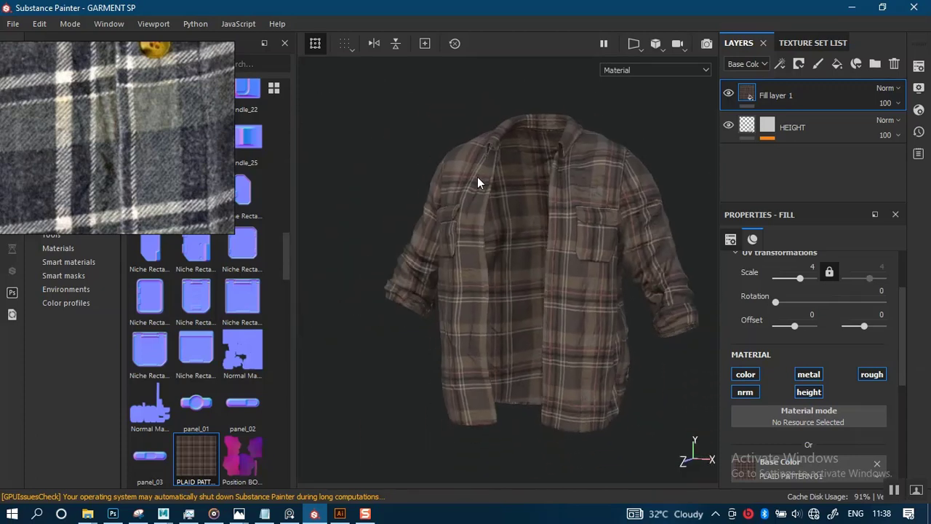
# Step: Browse the reference board and examine the plaid check size on the grey, red-and-white and brown shirts
pyautogui.scroll(-5, 179, 188)
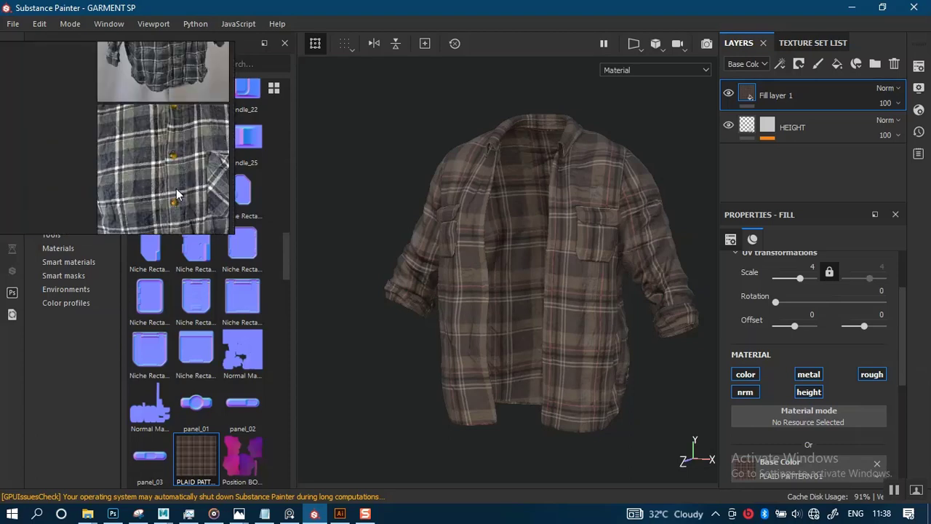
pyautogui.moveTo(180, 145)
pyautogui.mouseDown(button='middle')
pyautogui.moveTo(164, 184)
pyautogui.moveTo(169, 221)
pyautogui.mouseUp(button='middle')
pyautogui.scroll(-4, 175, 175)
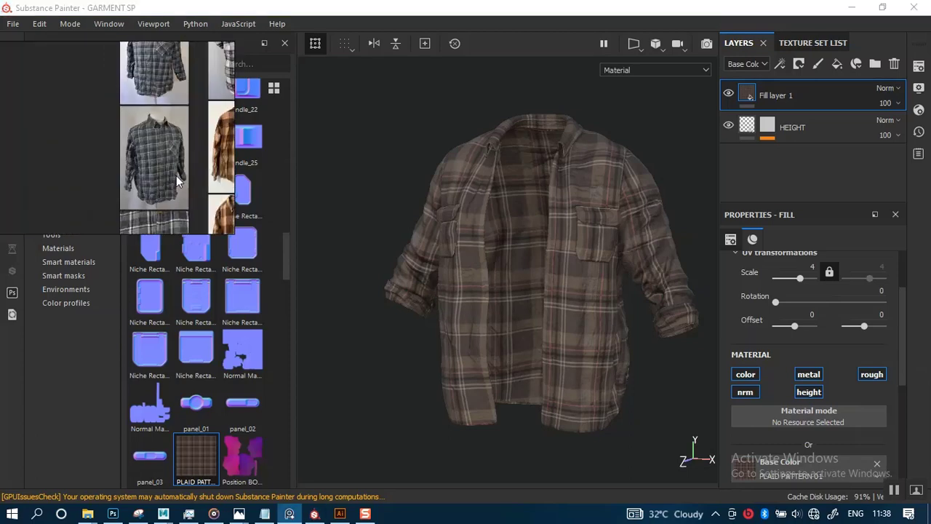
pyautogui.moveTo(177, 175); pyautogui.dragTo(107, 160, button='middle')
pyautogui.moveTo(167, 158)
pyautogui.mouseDown(button='middle')
pyautogui.moveTo(142, 157)
pyautogui.moveTo(176, 174)
pyautogui.mouseUp(button='middle')
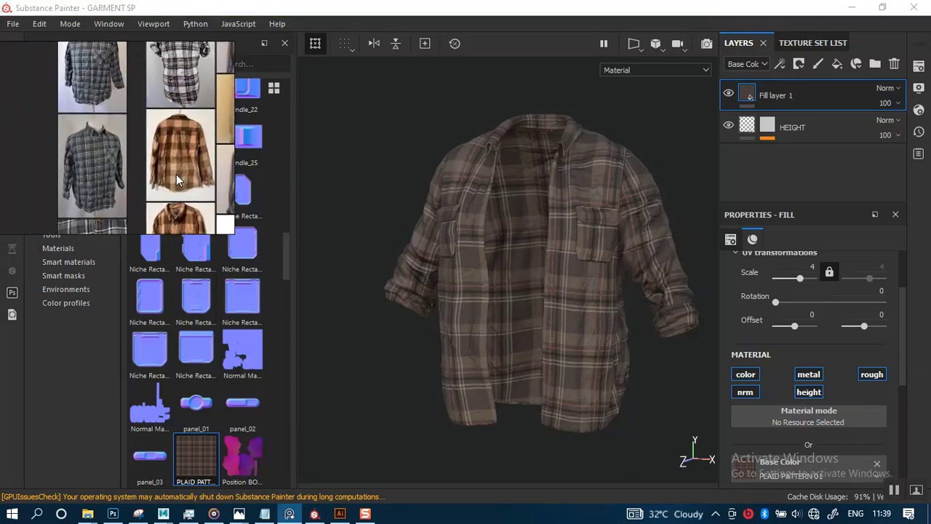
pyautogui.scroll(5, 87, 157)
pyautogui.scroll(-6, 87, 158)
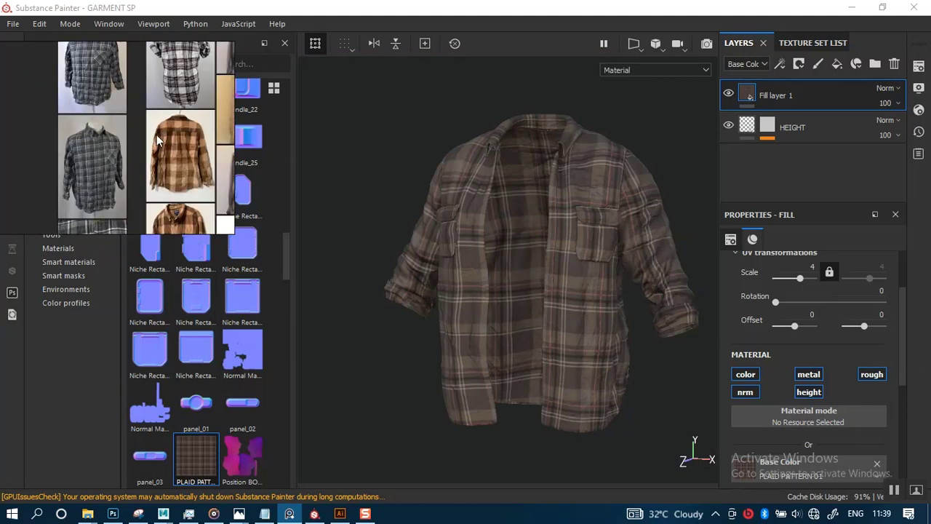
pyautogui.scroll(6, 141, 153)
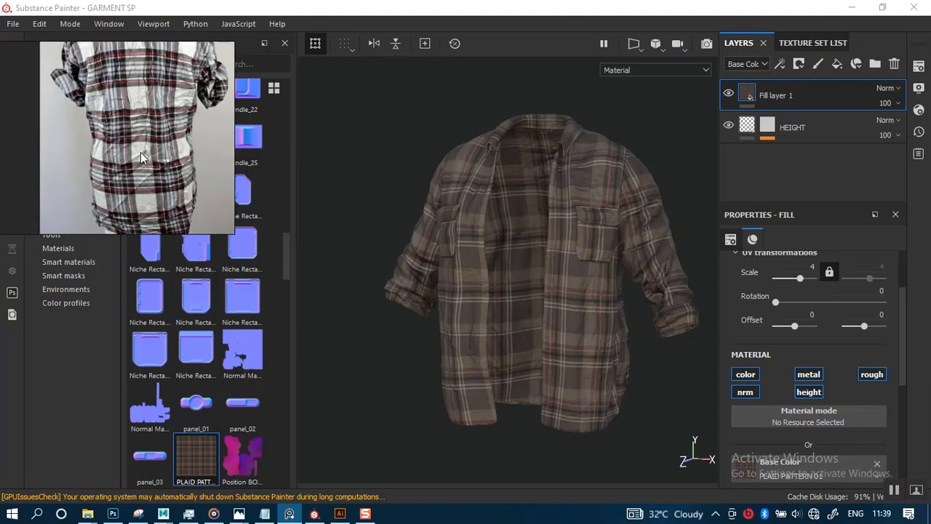
pyautogui.scroll(-6, 141, 152)
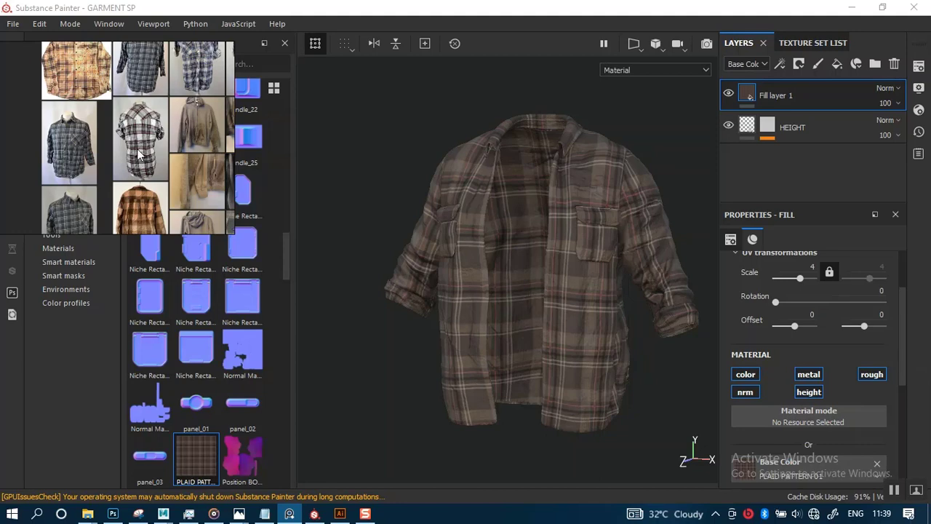
pyautogui.moveTo(140, 152); pyautogui.dragTo(85, 143, button='middle')
pyautogui.moveTo(125, 193); pyautogui.dragTo(186, 102, button='middle')
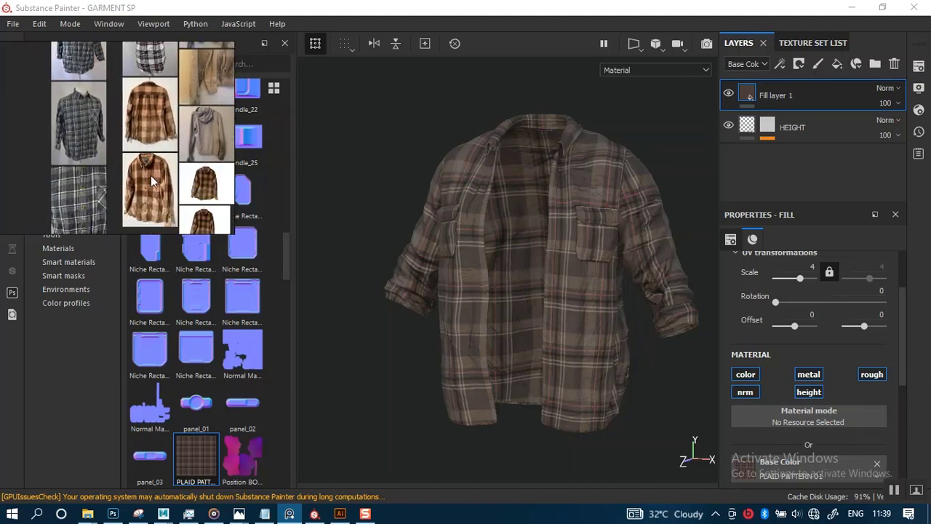
pyautogui.moveTo(152, 182); pyautogui.dragTo(119, 162, button='middle')
pyautogui.scroll(5, 118, 162)
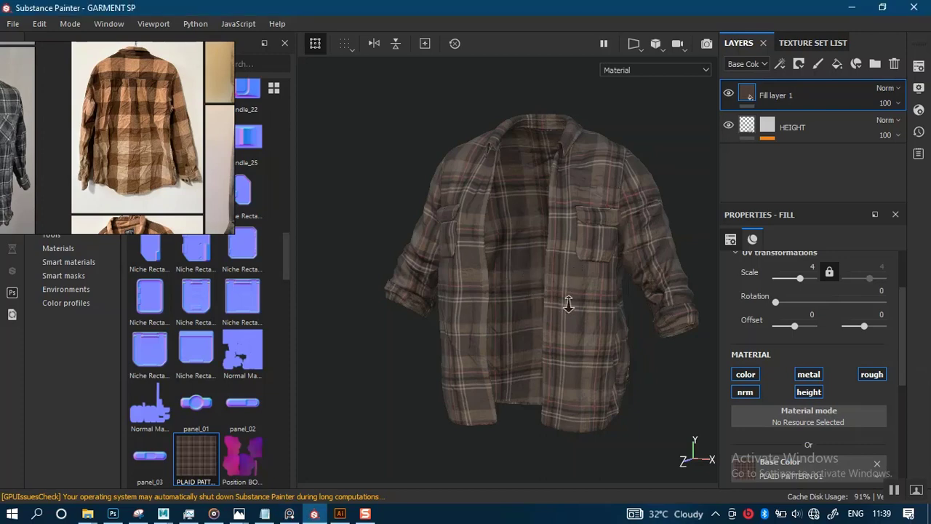
# Step: Set the plaid fill layer's UV scale to 5
pyautogui.keyDown('alt'); pyautogui.moveTo(566, 306); pyautogui.dragTo(543, 283); pyautogui.keyUp('alt')
pyautogui.keyDown('alt'); pyautogui.moveTo(595, 256); pyautogui.dragTo(536, 253, button='middle'); pyautogui.keyUp('alt')
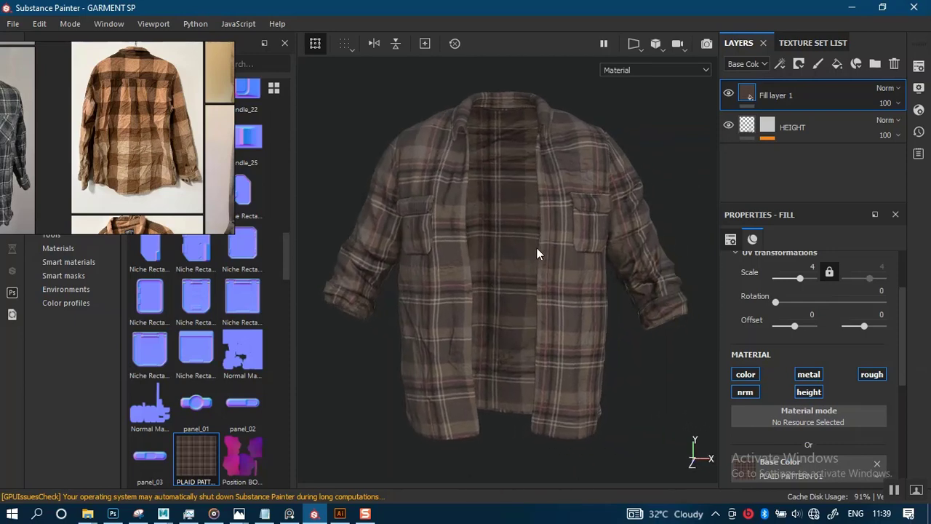
pyautogui.moveTo(515, 271)
pyautogui.keyDown('alt'); pyautogui.mouseDown()
pyautogui.moveTo(531, 264)
pyautogui.moveTo(521, 268)
pyautogui.mouseUp(); pyautogui.keyUp('alt')
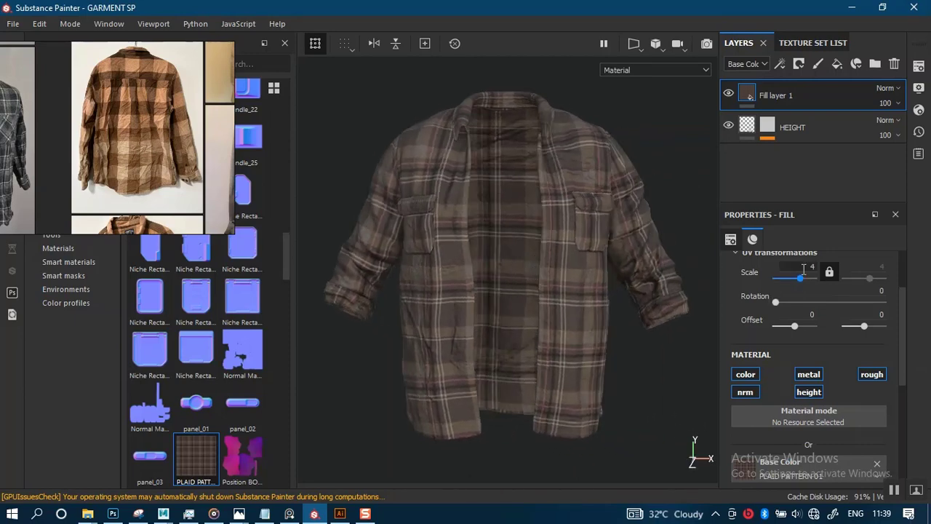
pyautogui.press('Return')
# Step: Examine the plaid on the shirt's front, sleeve and back, rotating the environment lighting to brighten the back
pyautogui.keyDown('alt'); pyautogui.moveTo(571, 358); pyautogui.dragTo(571, 116, button='right'); pyautogui.keyUp('alt')
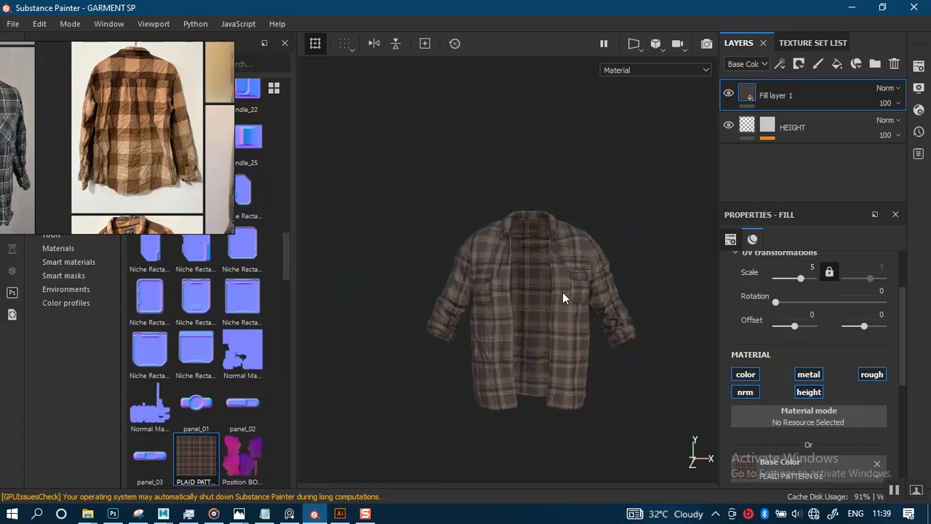
pyautogui.keyDown('alt'); pyautogui.moveTo(564, 294); pyautogui.dragTo(611, 461, button='right'); pyautogui.keyUp('alt')
pyautogui.keyDown('alt'); pyautogui.moveTo(550, 366); pyautogui.dragTo(562, 321); pyautogui.keyUp('alt')
pyautogui.keyDown('alt'); pyautogui.moveTo(562, 315); pyautogui.dragTo(526, 285, button='middle'); pyautogui.keyUp('alt')
pyautogui.keyDown('alt'); pyautogui.moveTo(526, 284); pyautogui.dragTo(557, 323, button='right'); pyautogui.keyUp('alt')
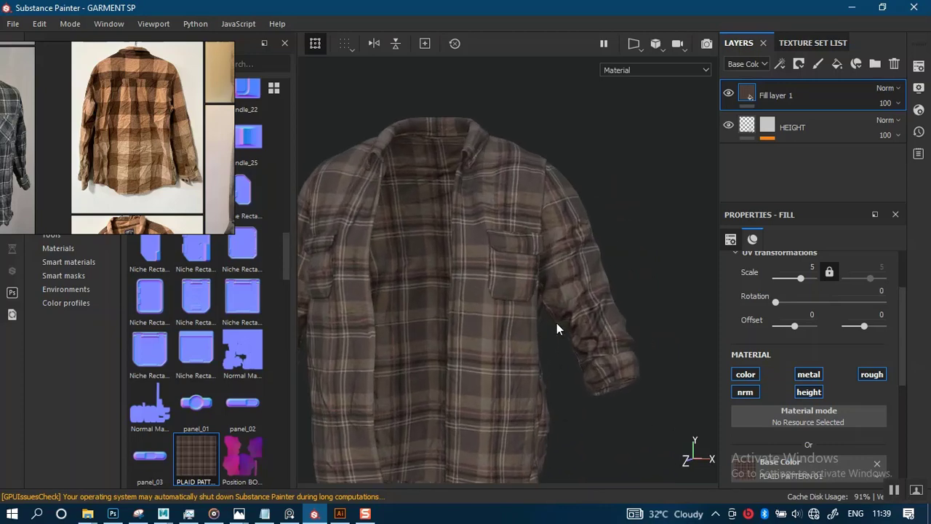
pyautogui.keyDown('alt'); pyautogui.moveTo(559, 321); pyautogui.dragTo(518, 288); pyautogui.keyUp('alt')
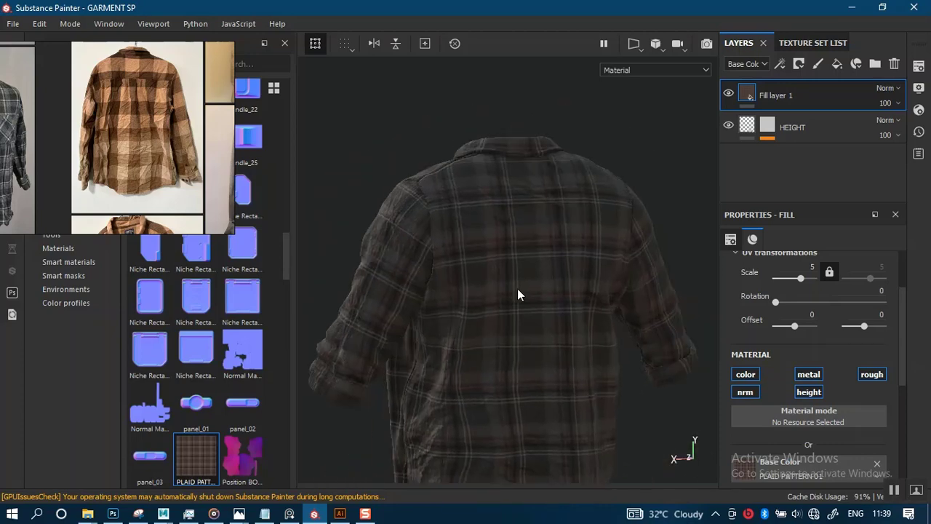
pyautogui.keyDown('shift'); pyautogui.moveTo(610, 281); pyautogui.dragTo(527, 302, button='right'); pyautogui.keyUp('shift')
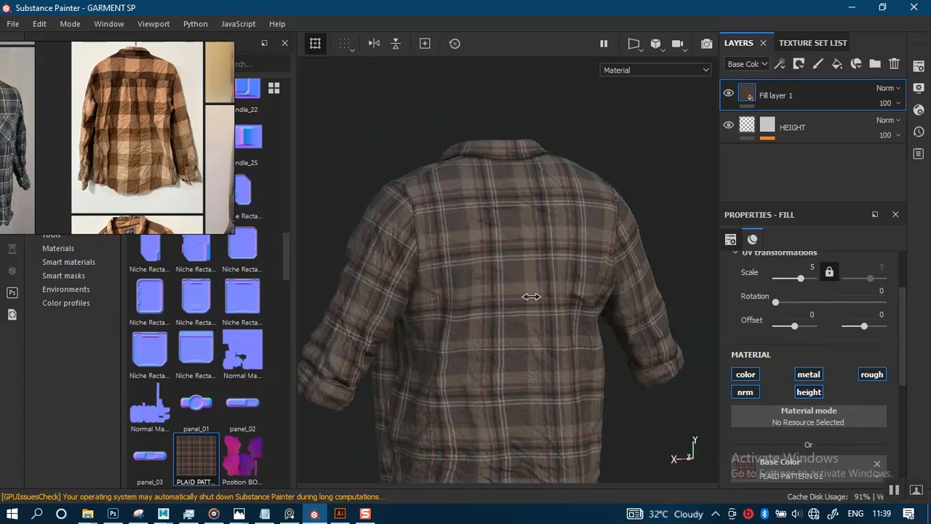
pyautogui.keyDown('alt'); pyautogui.moveTo(521, 344); pyautogui.dragTo(532, 275, button='middle'); pyautogui.keyUp('alt')
pyautogui.moveTo(527, 337)
pyautogui.keyDown('alt'); pyautogui.mouseDown()
pyautogui.moveTo(530, 239)
pyautogui.moveTo(525, 337)
pyautogui.mouseUp(); pyautogui.keyUp('alt')
pyautogui.keyDown('alt'); pyautogui.moveTo(525, 337); pyautogui.dragTo(526, 418, button='middle'); pyautogui.keyUp('alt')
pyautogui.keyDown('alt'); pyautogui.moveTo(526, 418); pyautogui.dragTo(532, 311, button='right'); pyautogui.keyUp('alt')
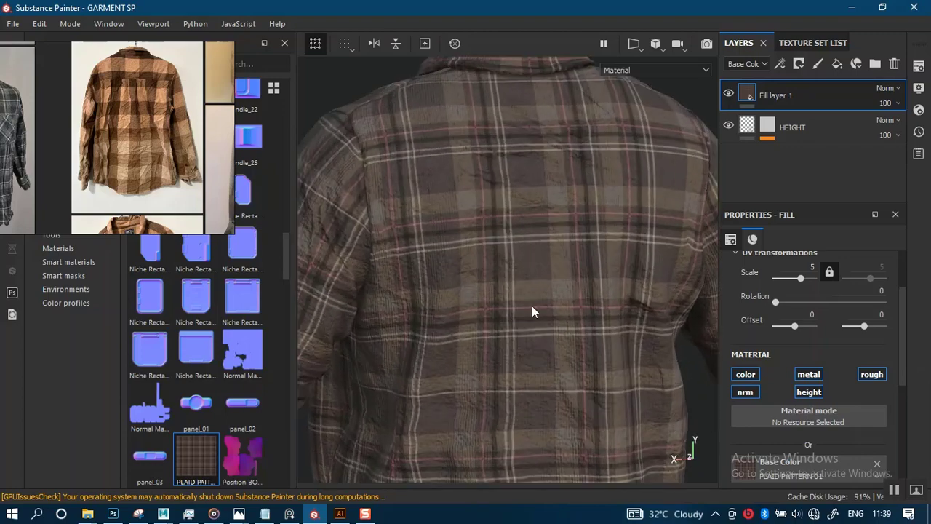
pyautogui.keyDown('alt'); pyautogui.moveTo(514, 268); pyautogui.dragTo(538, 335, button='right'); pyautogui.keyUp('alt')
# Step: Rotate the environment lighting and examine the plaid and fabric relief on the shirt's front panels and pockets
pyautogui.keyDown('alt'); pyautogui.moveTo(538, 335); pyautogui.dragTo(593, 275); pyautogui.keyUp('alt')
pyautogui.keyDown('shift'); pyautogui.moveTo(593, 274); pyautogui.dragTo(528, 270, button='right'); pyautogui.keyUp('shift')
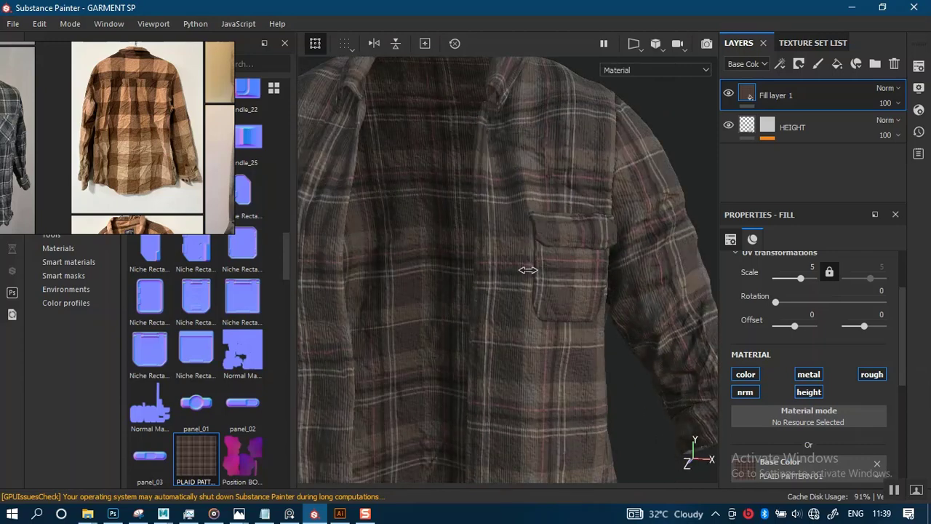
pyautogui.keyDown('alt'); pyautogui.moveTo(527, 286); pyautogui.dragTo(521, 250); pyautogui.keyUp('alt')
pyautogui.keyDown('alt'); pyautogui.moveTo(521, 250); pyautogui.dragTo(538, 273, button='middle'); pyautogui.keyUp('alt')
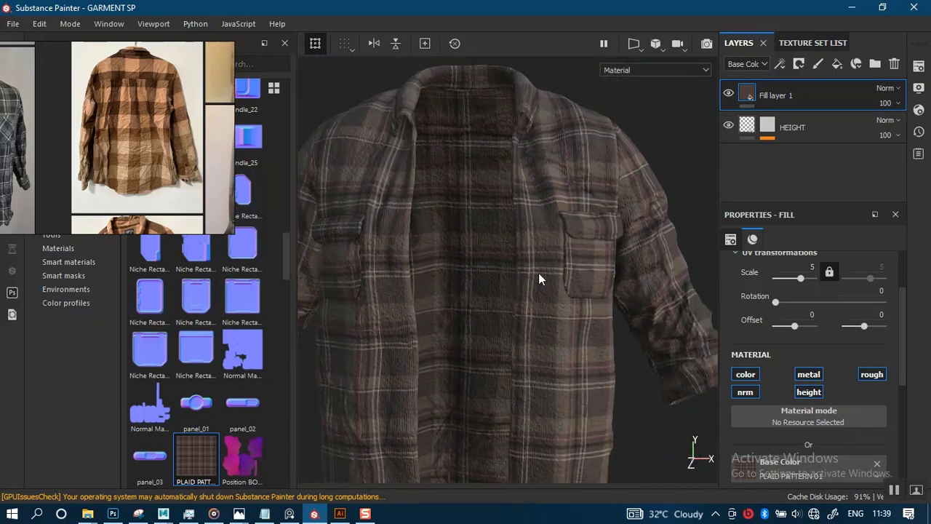
pyautogui.keyDown('alt'); pyautogui.moveTo(539, 273); pyautogui.dragTo(553, 346, button='right'); pyautogui.keyUp('alt')
pyautogui.moveTo(559, 280)
pyautogui.keyDown('alt'); pyautogui.mouseDown()
pyautogui.moveTo(561, 200)
pyautogui.moveTo(599, 269)
pyautogui.moveTo(545, 294)
pyautogui.mouseUp(); pyautogui.keyUp('alt')
pyautogui.keyDown('alt'); pyautogui.moveTo(544, 294); pyautogui.dragTo(563, 208, button='right'); pyautogui.keyUp('alt')
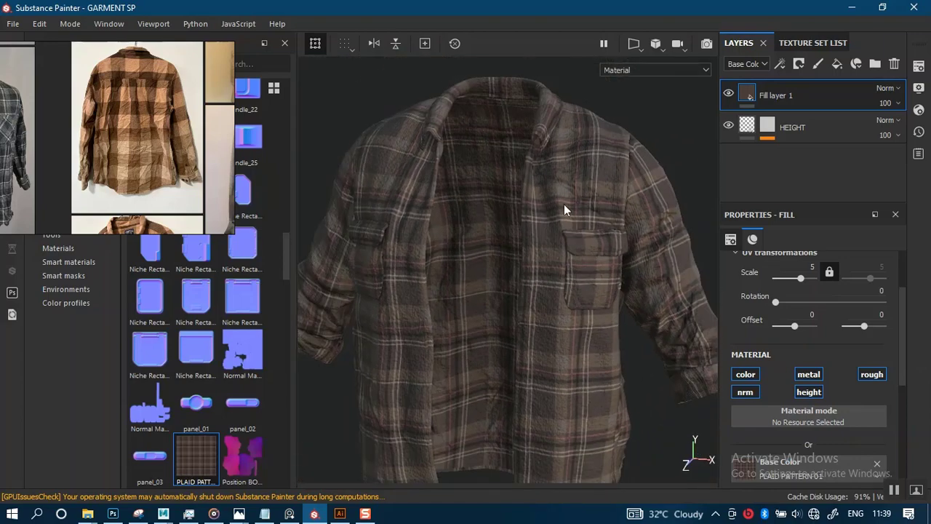
pyautogui.keyDown('alt'); pyautogui.moveTo(563, 208); pyautogui.dragTo(528, 249); pyautogui.keyUp('alt')
pyautogui.keyDown('alt'); pyautogui.moveTo(528, 249); pyautogui.dragTo(580, 244, button='middle'); pyautogui.keyUp('alt')
pyautogui.keyDown('alt'); pyautogui.moveTo(580, 244); pyautogui.dragTo(536, 260, button='right'); pyautogui.keyUp('alt')
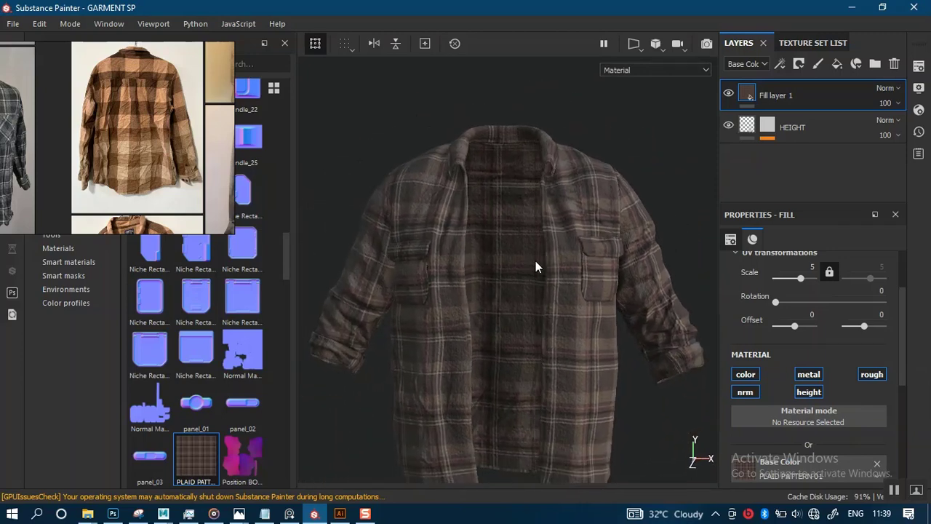
# Step: Compare the plaid's look on the shirt's front from a distance and up close
pyautogui.keyDown('alt'); pyautogui.moveTo(535, 261); pyautogui.dragTo(531, 228, button='middle'); pyautogui.keyUp('alt')
pyautogui.keyDown('alt'); pyautogui.moveTo(532, 228); pyautogui.dragTo(526, 223, button='right'); pyautogui.keyUp('alt')
pyautogui.keyDown('alt'); pyautogui.moveTo(527, 225); pyautogui.dragTo(534, 240); pyautogui.keyUp('alt')
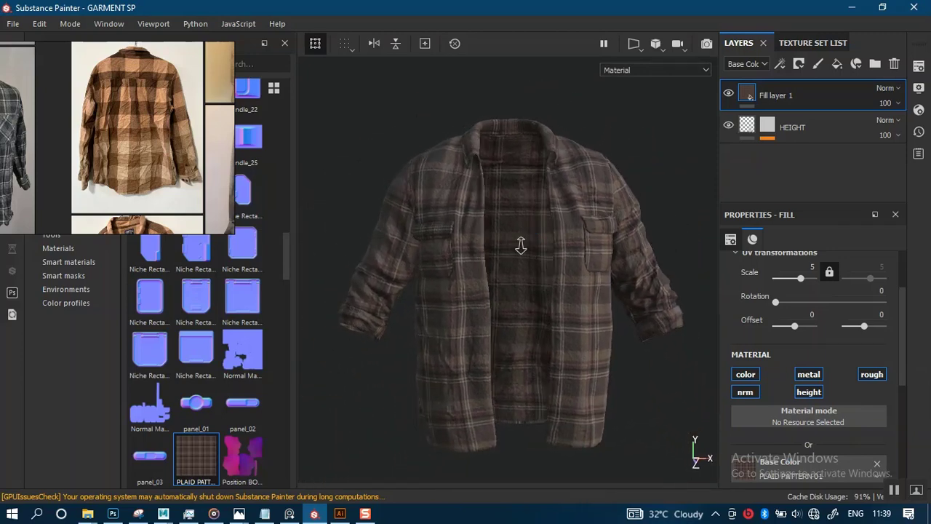
pyautogui.keyDown('alt'); pyautogui.moveTo(521, 246); pyautogui.dragTo(520, 291, button='right'); pyautogui.keyUp('alt')
pyautogui.keyDown('alt'); pyautogui.moveTo(519, 291); pyautogui.dragTo(519, 277); pyautogui.keyUp('alt')
pyautogui.keyDown('alt'); pyautogui.moveTo(519, 276); pyautogui.dragTo(551, 458, button='right'); pyautogui.keyUp('alt')
pyautogui.keyDown('alt'); pyautogui.moveTo(551, 318); pyautogui.dragTo(520, 207, button='right'); pyautogui.keyUp('alt')
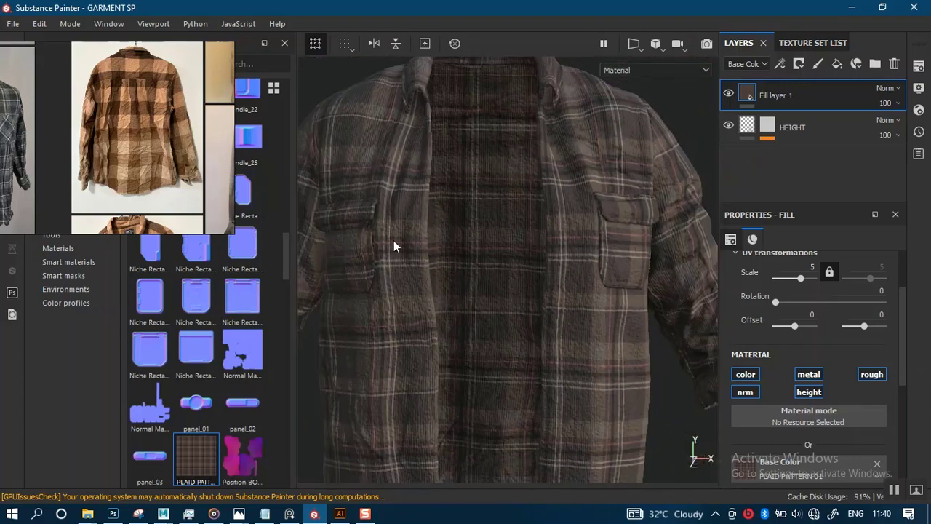
# Step: Examine the plaid's stripes and scale on the back of the white, black and red reference shirt
pyautogui.scroll(-7, 177, 185)
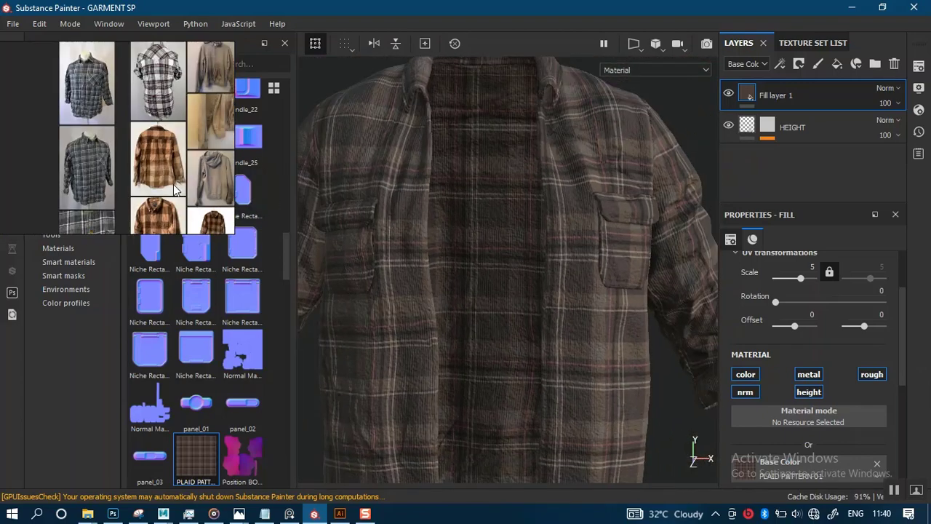
pyautogui.moveTo(180, 186)
pyautogui.mouseDown(button='middle')
pyautogui.moveTo(152, 124)
pyautogui.moveTo(190, 178)
pyautogui.mouseUp(button='middle')
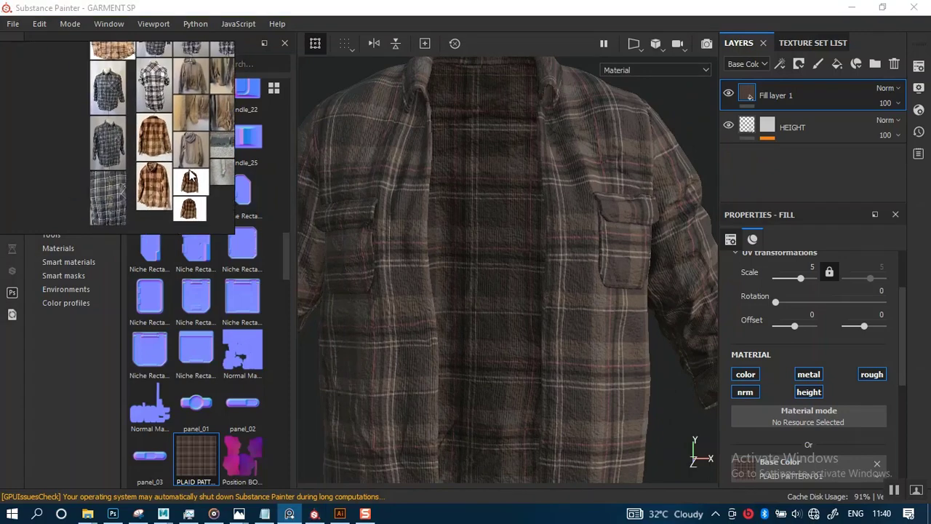
pyautogui.scroll(2, 160, 114)
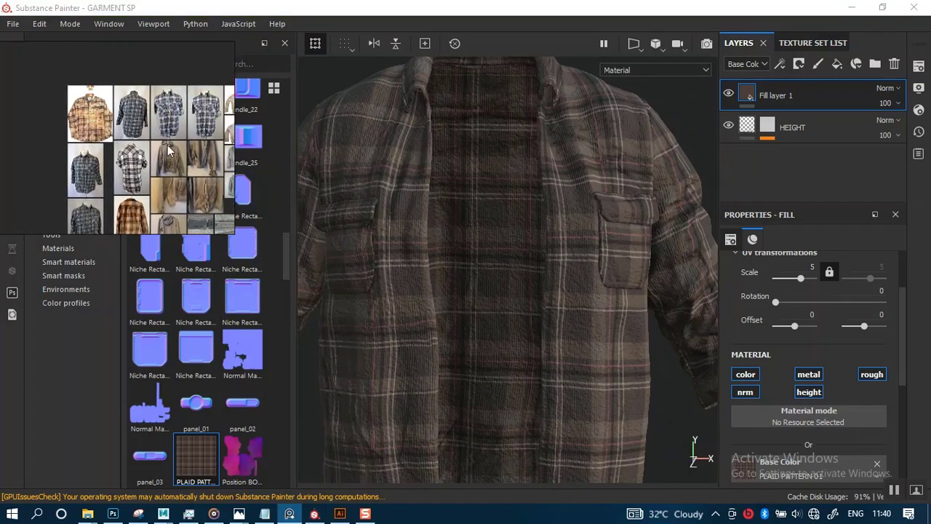
pyautogui.scroll(5, 168, 144)
pyautogui.scroll(6, 153, 158)
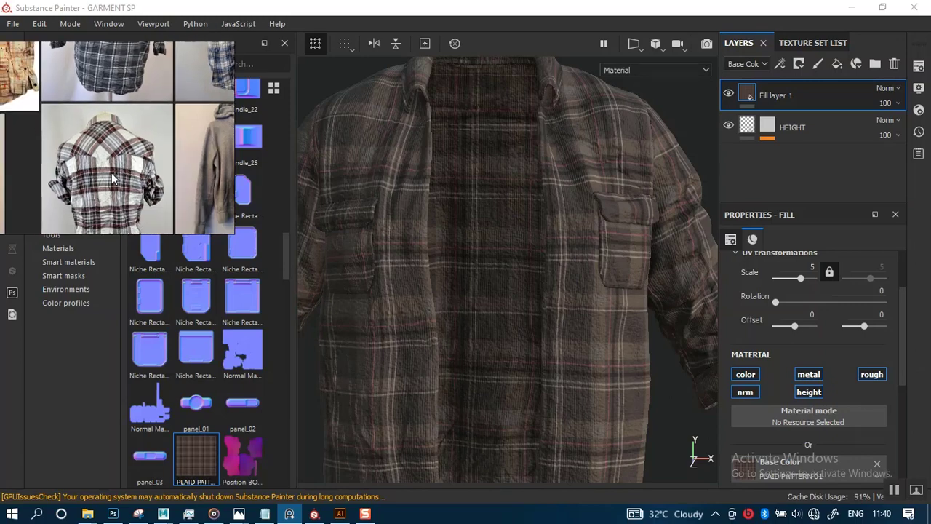
pyautogui.moveTo(110, 172); pyautogui.dragTo(475, 233, button='right')
pyautogui.scroll(-2, 473, 224)
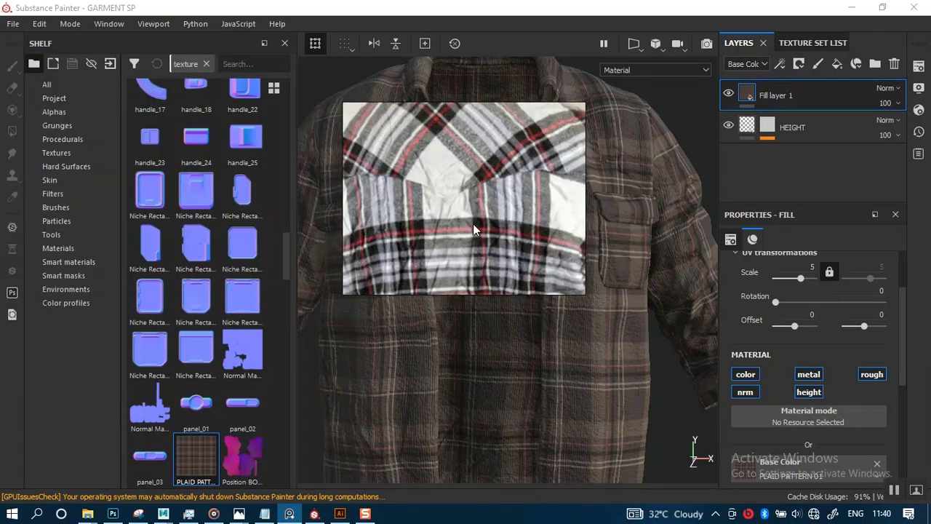
pyautogui.scroll(2, 460, 180)
pyautogui.moveTo(460, 180); pyautogui.dragTo(468, 210, button='middle')
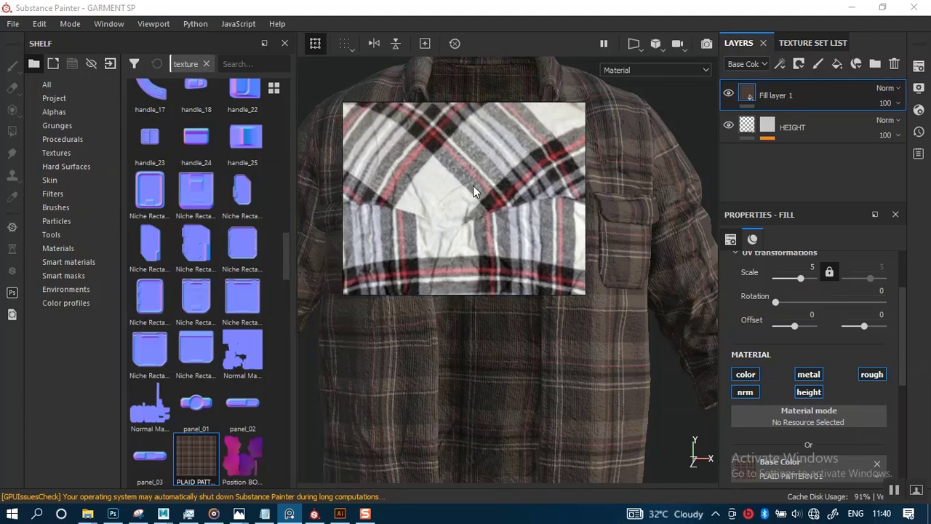
pyautogui.scroll(-5, 472, 186)
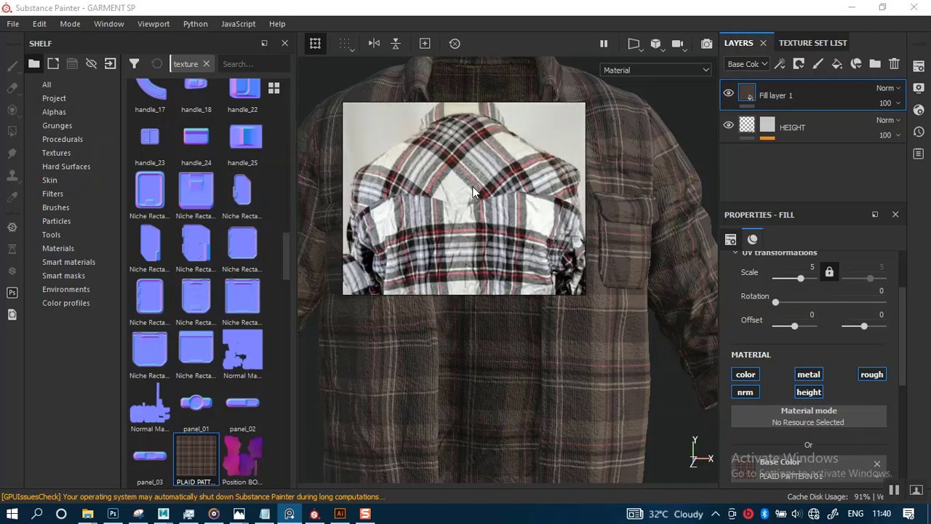
pyautogui.scroll(-4, 481, 215)
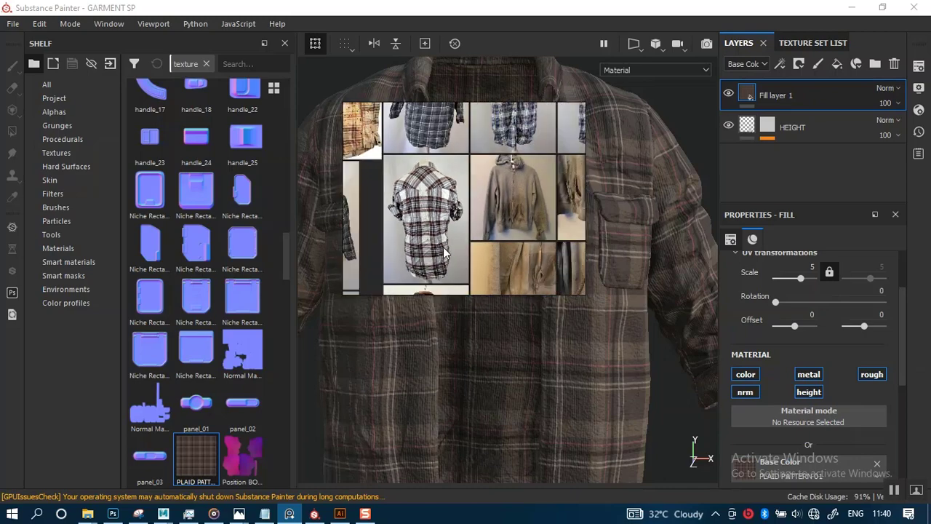
pyautogui.scroll(-5, 488, 216)
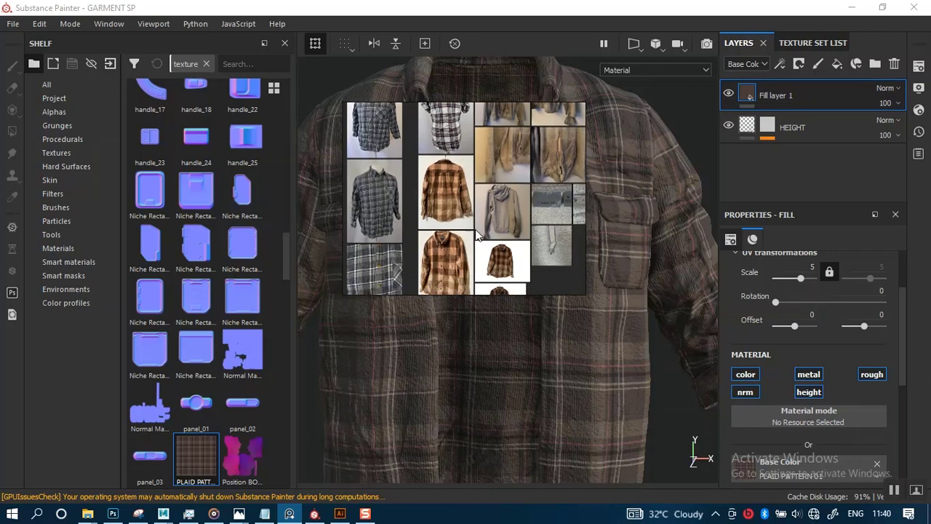
# Step: Examine the grey plaid reference shirt's front around its buttons and pocket, and move the reference board clear of the 3D model
pyautogui.scroll(8, 400, 207)
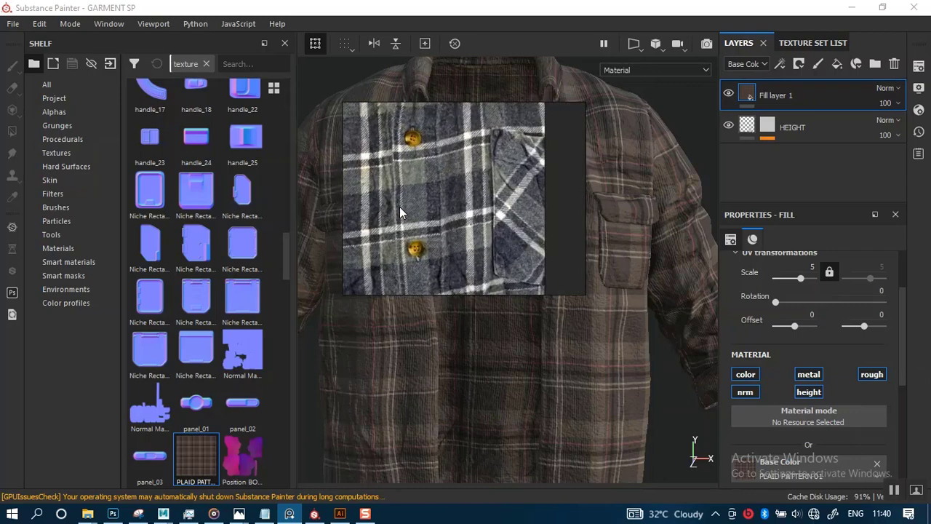
pyautogui.moveTo(445, 230); pyautogui.dragTo(393, 231)
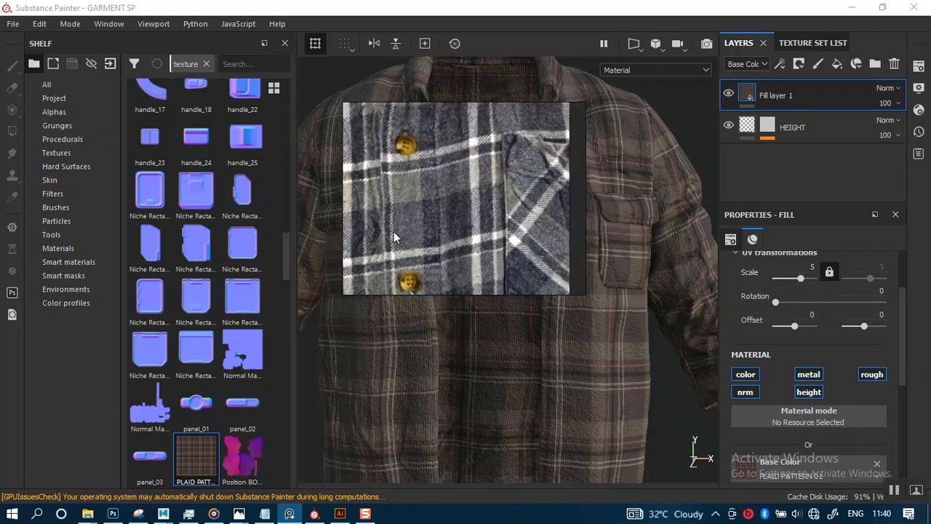
pyautogui.scroll(2, 453, 235)
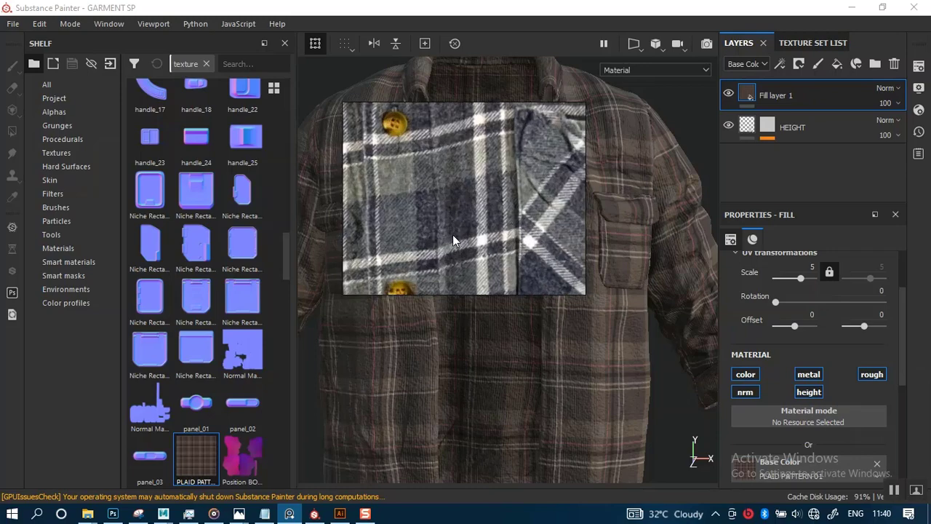
pyautogui.scroll(-10, 452, 235)
pyautogui.moveTo(455, 218); pyautogui.dragTo(507, 230, button='middle')
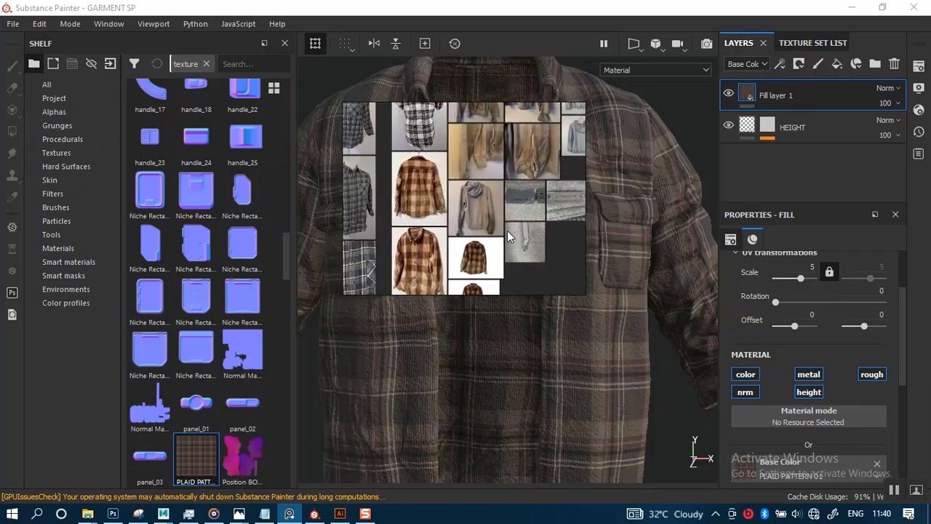
pyautogui.moveTo(468, 182); pyautogui.dragTo(505, 205, button='middle')
pyautogui.moveTo(505, 206); pyautogui.dragTo(231, 205, button='right')
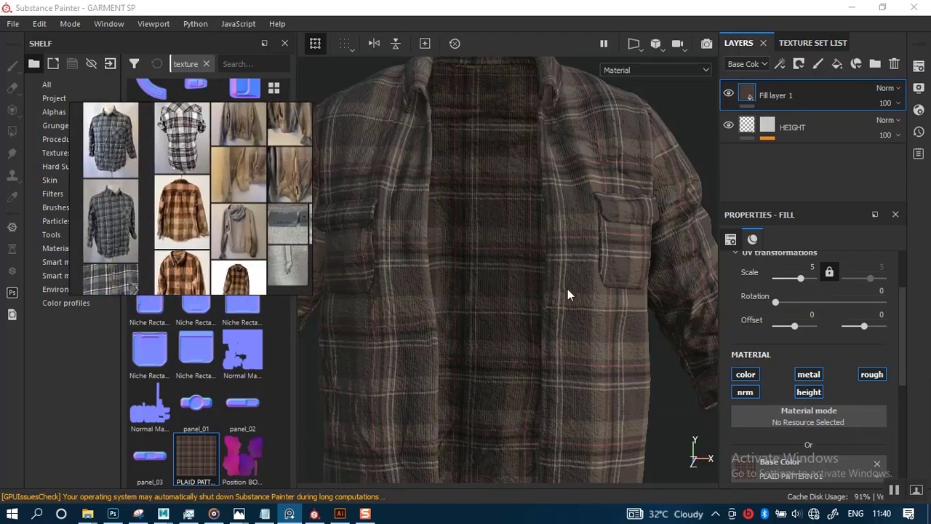
# Step: Switch to the HOODIE_MAIN texture set and delete its hidden Fill layer 2
pyautogui.moveTo(568, 288)
pyautogui.keyDown('alt'); pyautogui.mouseDown(button='right')
pyautogui.moveTo(575, 183)
pyautogui.moveTo(604, 148)
pyautogui.mouseUp(button='right'); pyautogui.keyUp('alt')
pyautogui.click(806, 43)
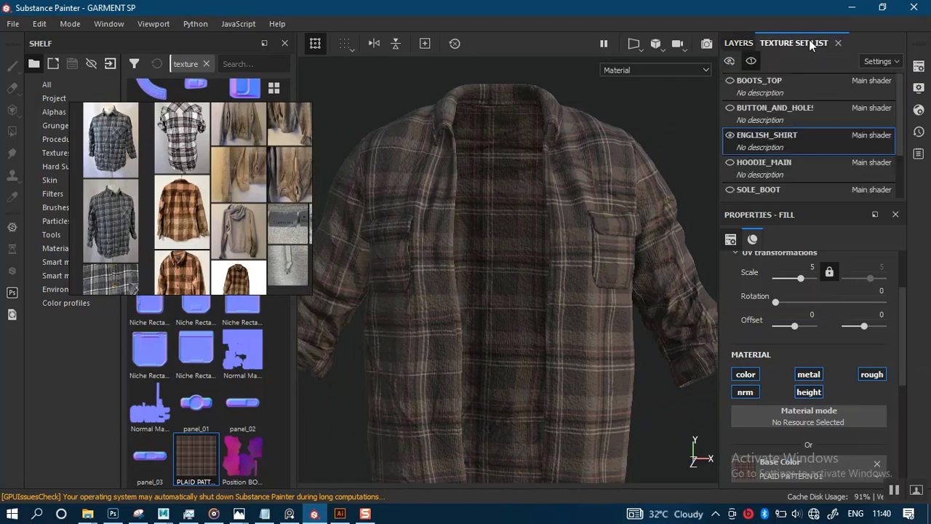
pyautogui.click(785, 165)
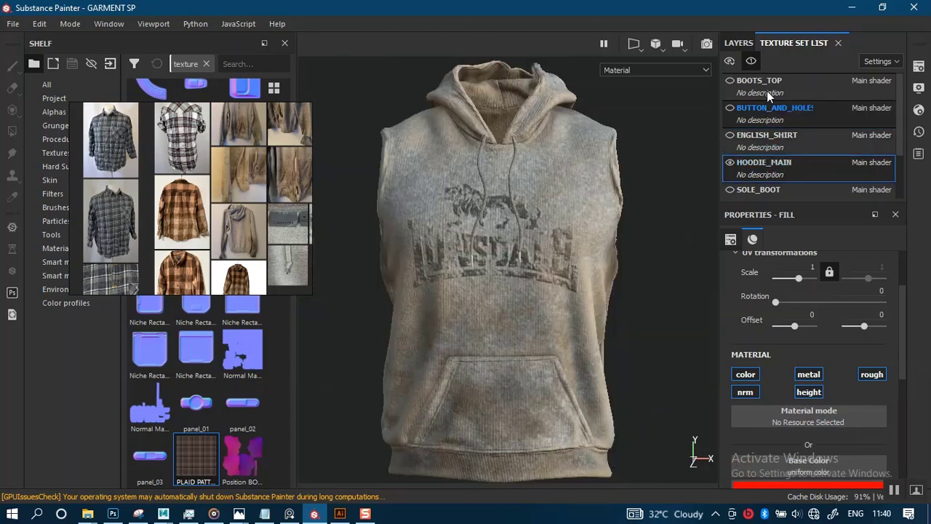
pyautogui.click(741, 41)
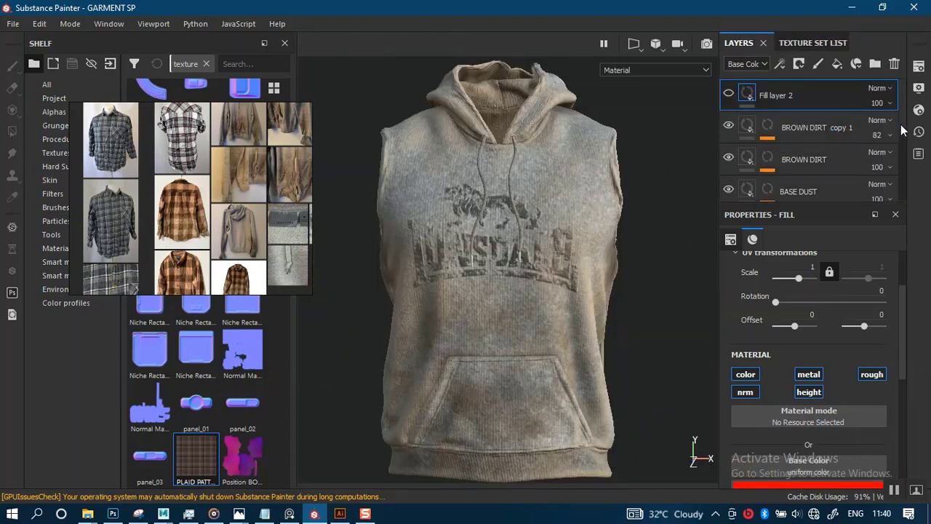
pyautogui.scroll(-2, 901, 124)
pyautogui.scroll(2, 861, 94)
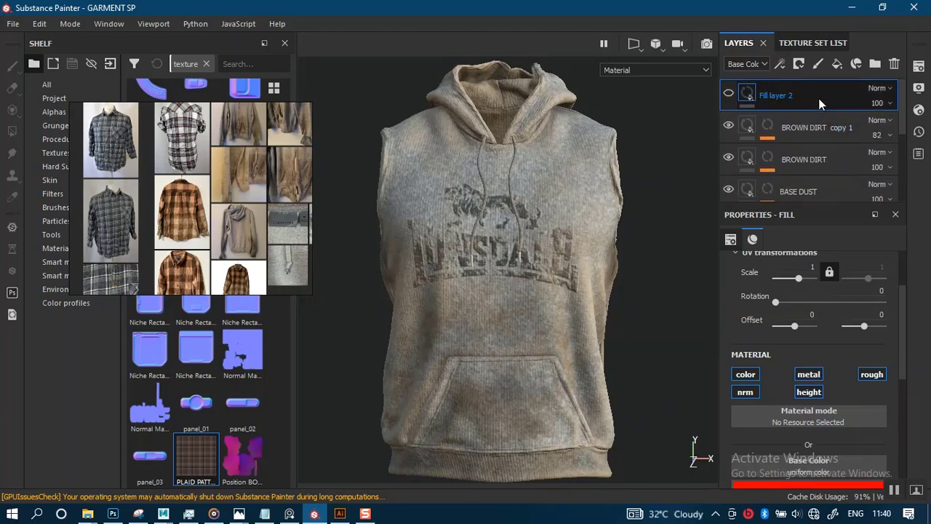
pyautogui.press('Delete')
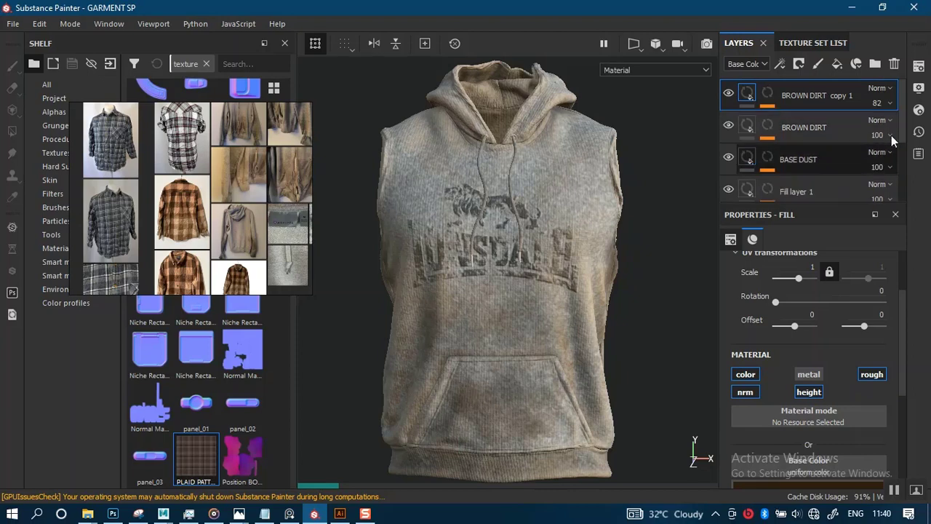
# Step: Expand HOODIE_MAIN's BRIGHT WOOL folder and copy its WHITE SPOT and GREY SPOT layers
pyautogui.moveTo(904, 147); pyautogui.dragTo(886, 162)
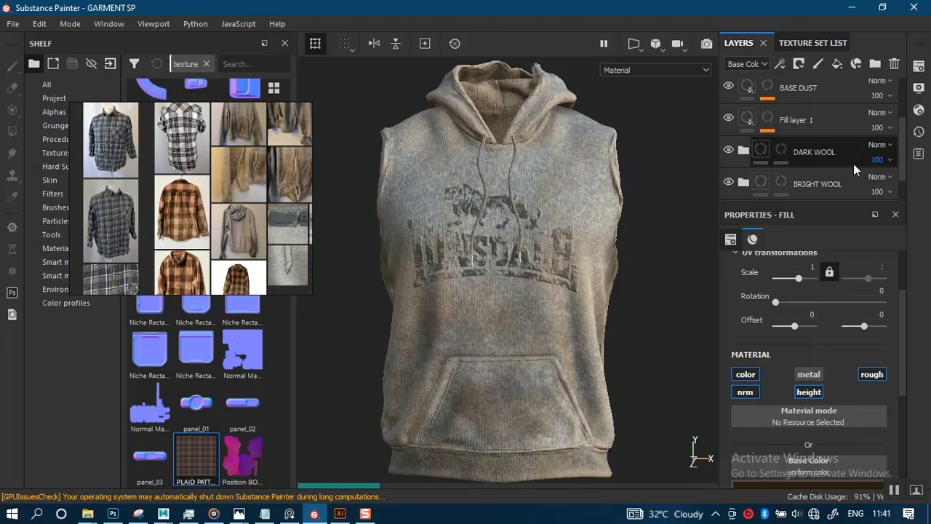
pyautogui.click(822, 182)
pyautogui.scroll(-1, 900, 168)
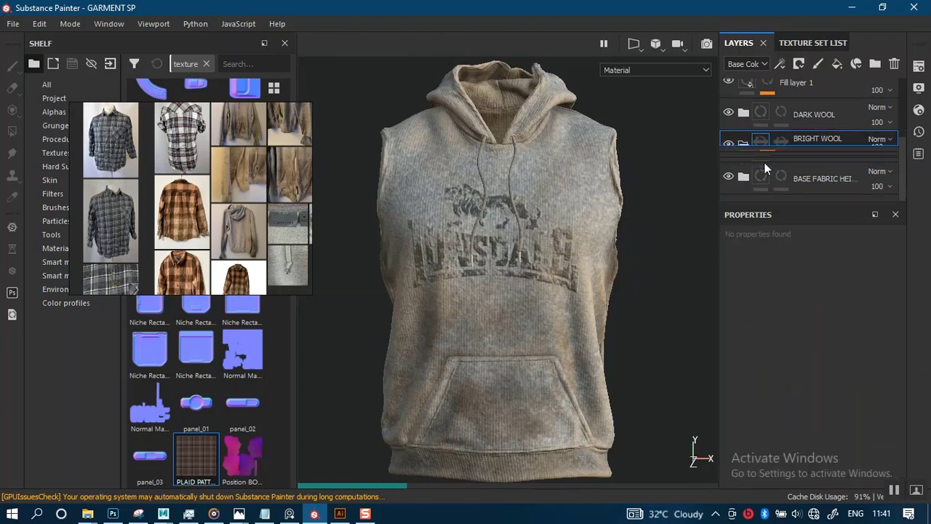
pyautogui.click(744, 146)
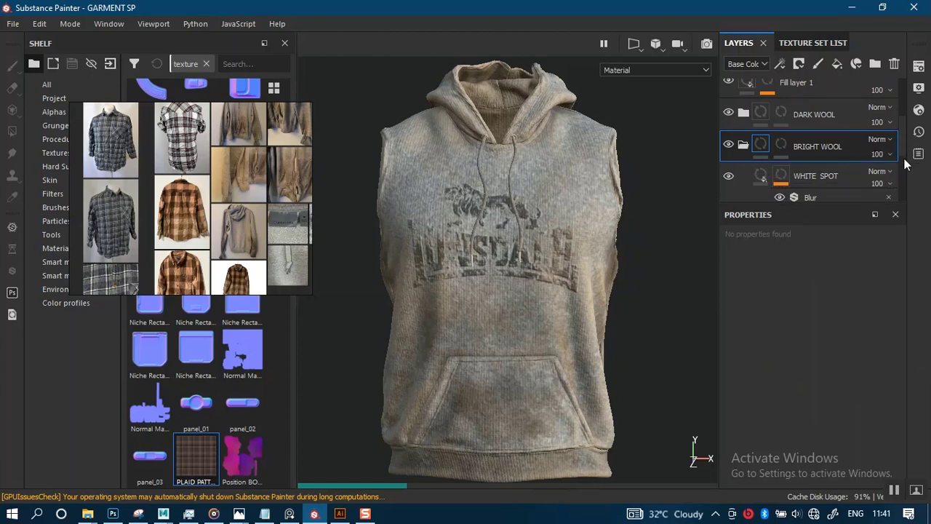
pyautogui.scroll(-2, 905, 165)
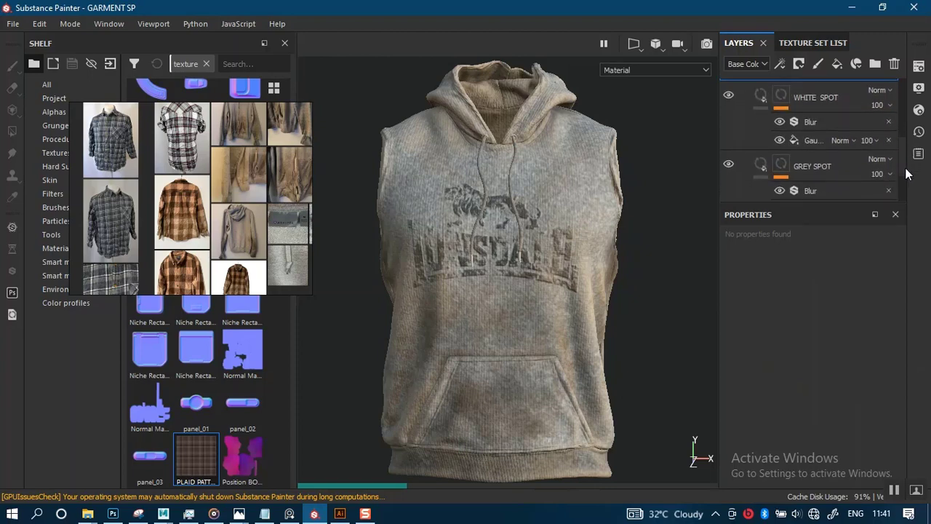
pyautogui.scroll(1, 905, 167)
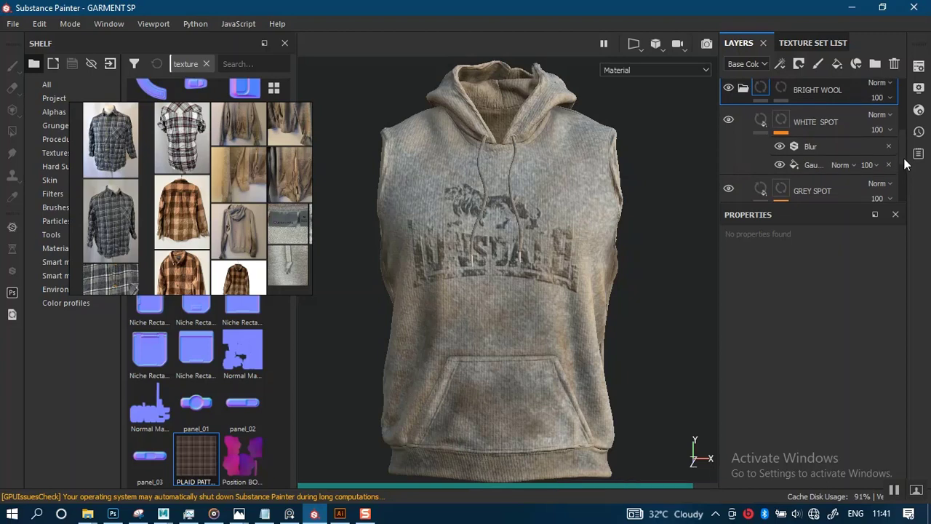
pyautogui.scroll(1, 869, 150)
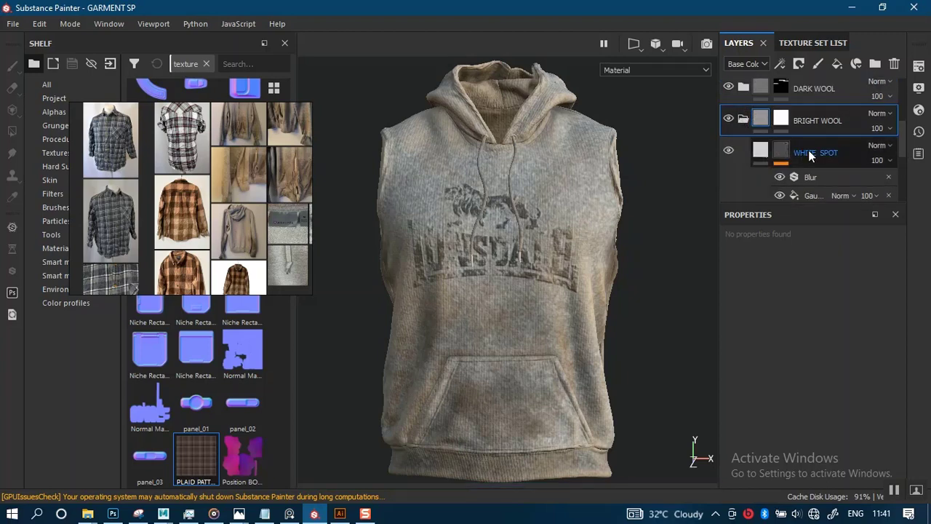
pyautogui.click(837, 151)
pyautogui.scroll(-2, 898, 149)
pyautogui.click(835, 159)
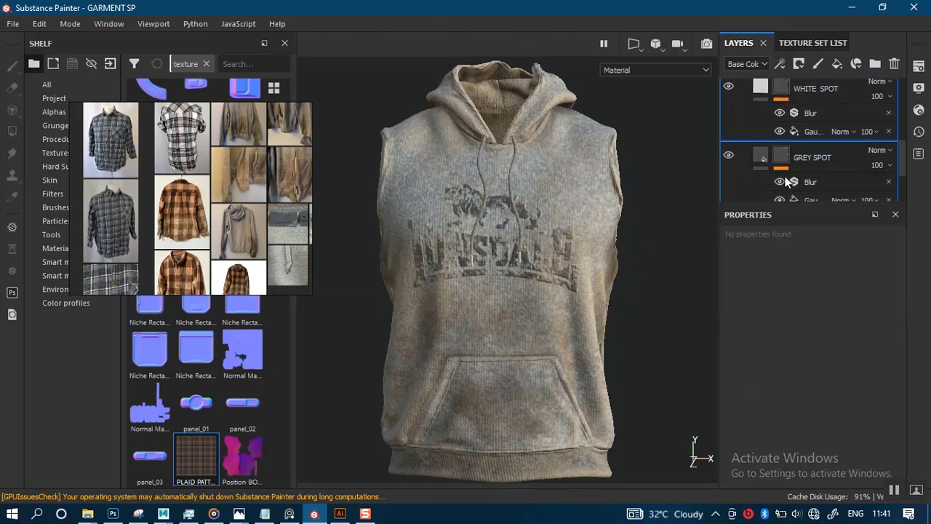
# Step: Paste the copied WHITE SPOT and GREY SPOT layers above Fill layer 1 in the ENGLISH_SHIRT texture set
pyautogui.click(793, 42)
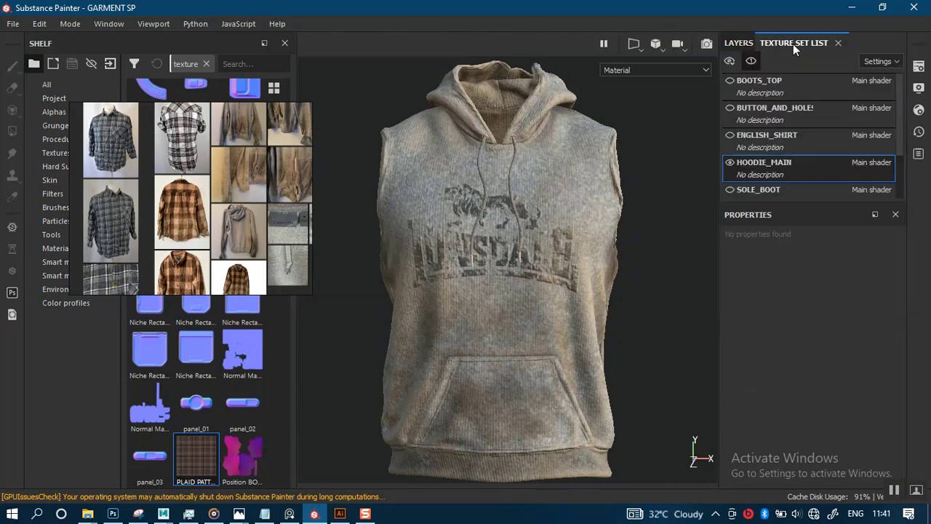
pyautogui.click(786, 136)
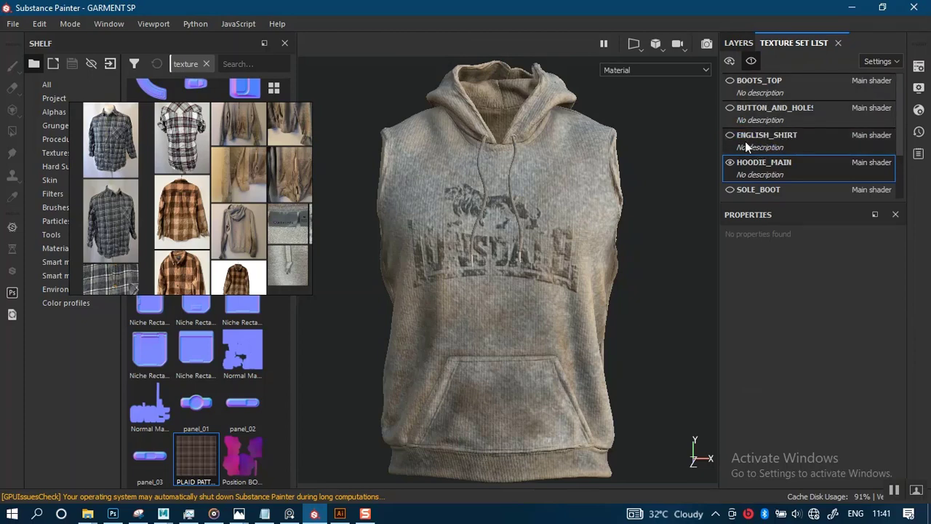
pyautogui.click(736, 43)
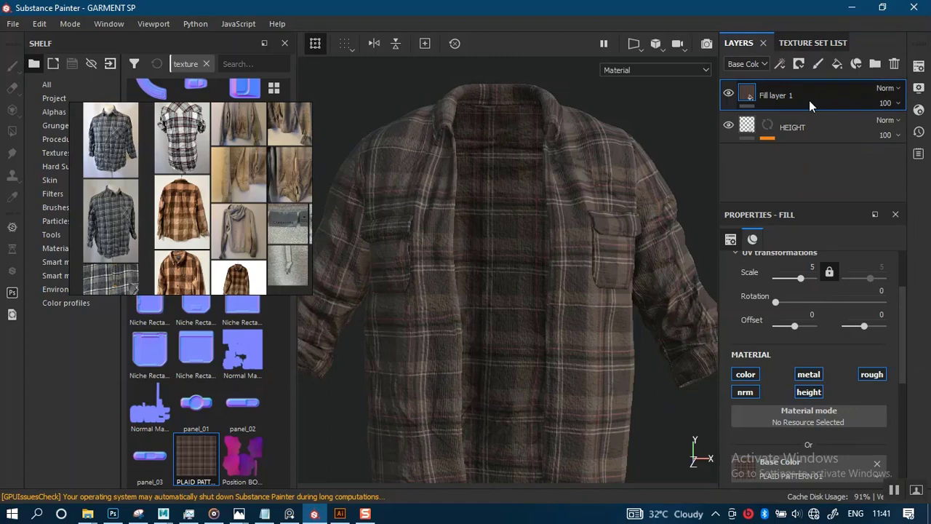
pyautogui.hotkey('ctrl', 'v')
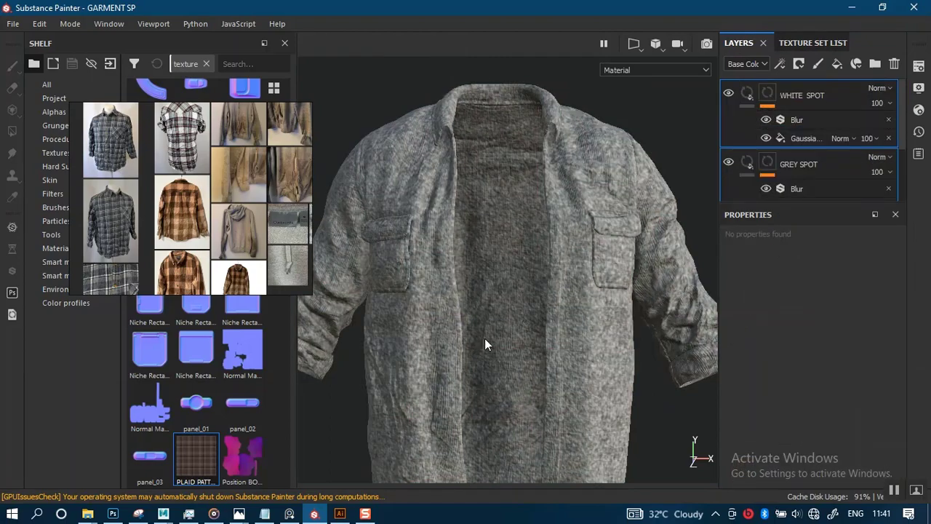
# Step: Group the pasted spot layers into a folder and set the folder's Base Color blending mode to Passthrough
pyautogui.keyDown('alt'); pyautogui.moveTo(540, 331); pyautogui.dragTo(542, 296); pyautogui.keyUp('alt')
pyautogui.keyDown('alt'); pyautogui.moveTo(539, 293); pyautogui.dragTo(523, 267, button='middle'); pyautogui.keyUp('alt')
pyautogui.keyDown('alt'); pyautogui.moveTo(539, 266); pyautogui.dragTo(547, 354, button='right'); pyautogui.keyUp('alt')
pyautogui.keyDown('alt'); pyautogui.moveTo(547, 354); pyautogui.dragTo(580, 290); pyautogui.keyUp('alt')
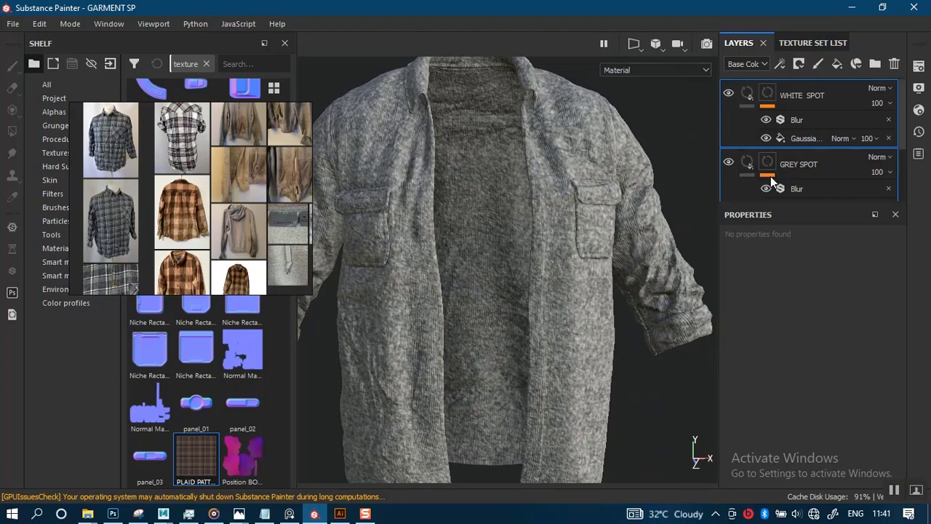
pyautogui.hotkey('ctrl', 'g')
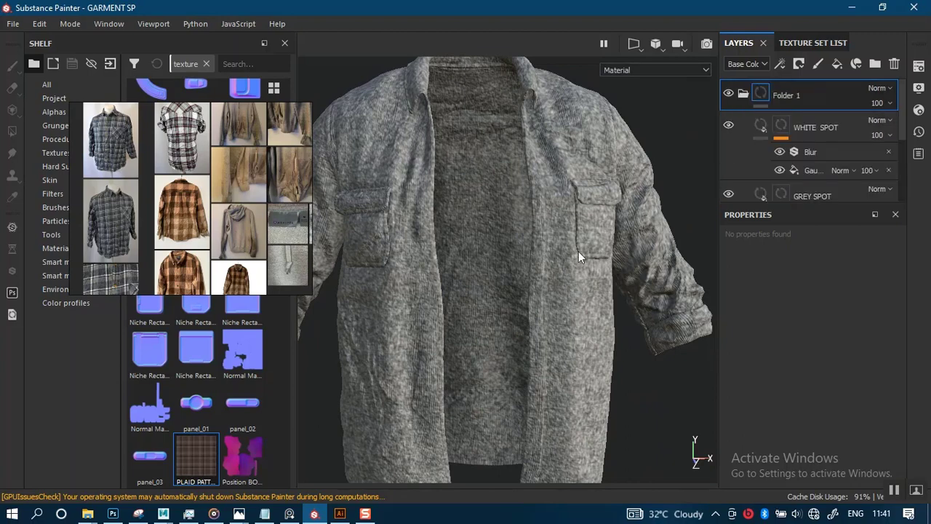
pyautogui.click(890, 87)
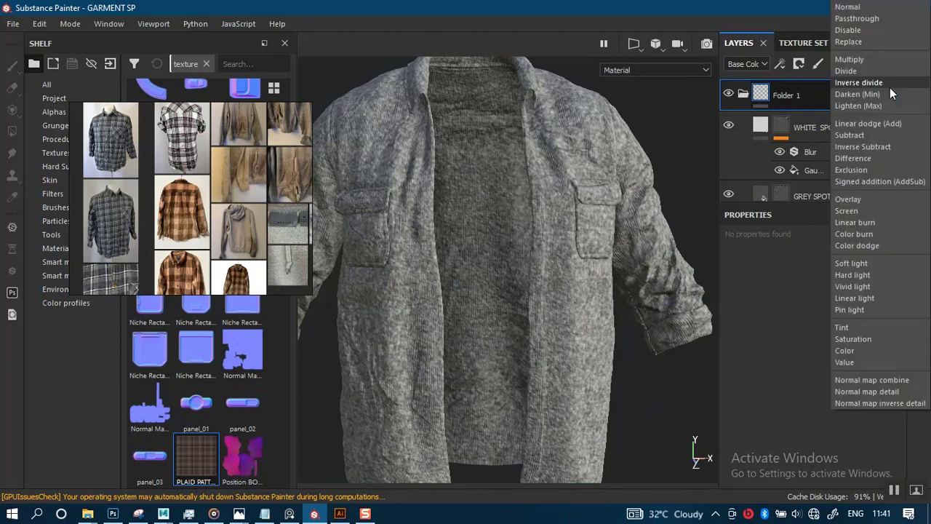
pyautogui.click(858, 18)
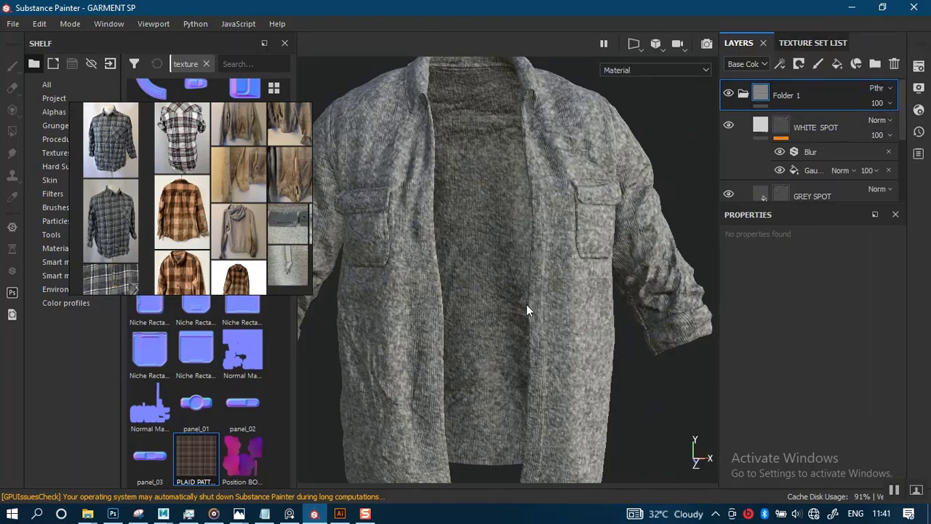
pyautogui.keyDown('alt'); pyautogui.moveTo(535, 288); pyautogui.dragTo(541, 236); pyautogui.keyUp('alt')
pyautogui.keyDown('alt'); pyautogui.moveTo(541, 235); pyautogui.dragTo(507, 248, button='middle'); pyautogui.keyUp('alt')
pyautogui.keyDown('alt'); pyautogui.moveTo(507, 248); pyautogui.dragTo(482, 324, button='right'); pyautogui.keyUp('alt')
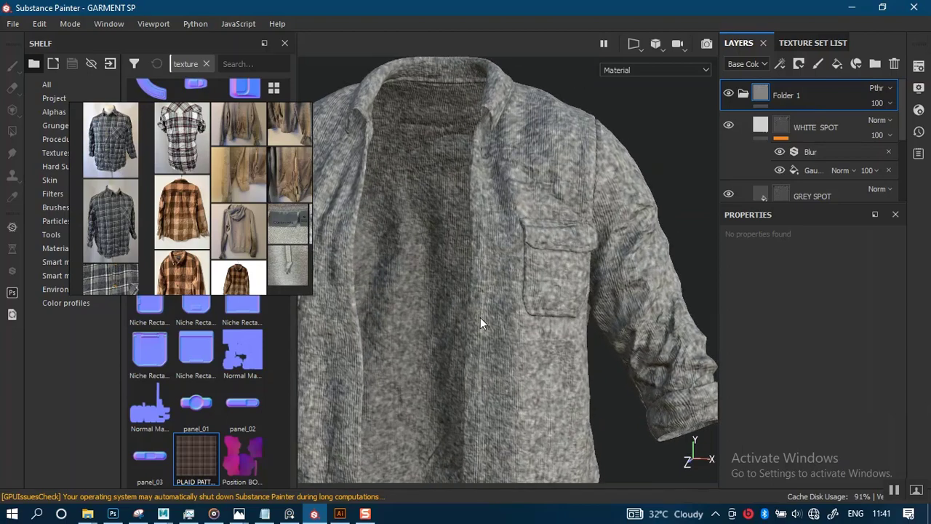
# Step: Set the Base Color blending mode of the spot layers' folder to Multiply
pyautogui.keyDown('alt'); pyautogui.moveTo(483, 325); pyautogui.dragTo(501, 289, button='middle'); pyautogui.keyUp('alt')
pyautogui.keyDown('alt'); pyautogui.moveTo(501, 289); pyautogui.dragTo(536, 395, button='right'); pyautogui.keyUp('alt')
pyautogui.keyDown('alt'); pyautogui.moveTo(536, 395); pyautogui.dragTo(546, 287); pyautogui.keyUp('alt')
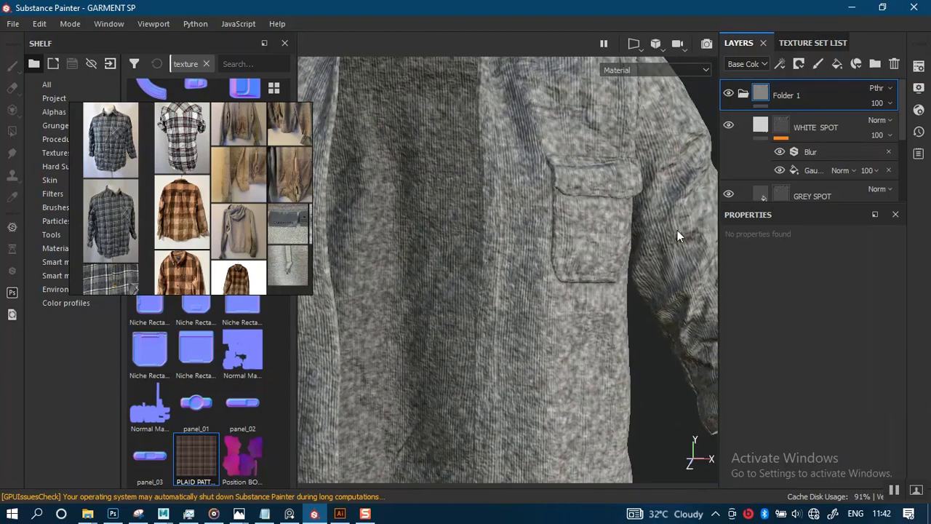
pyautogui.click(892, 87)
pyautogui.click(860, 59)
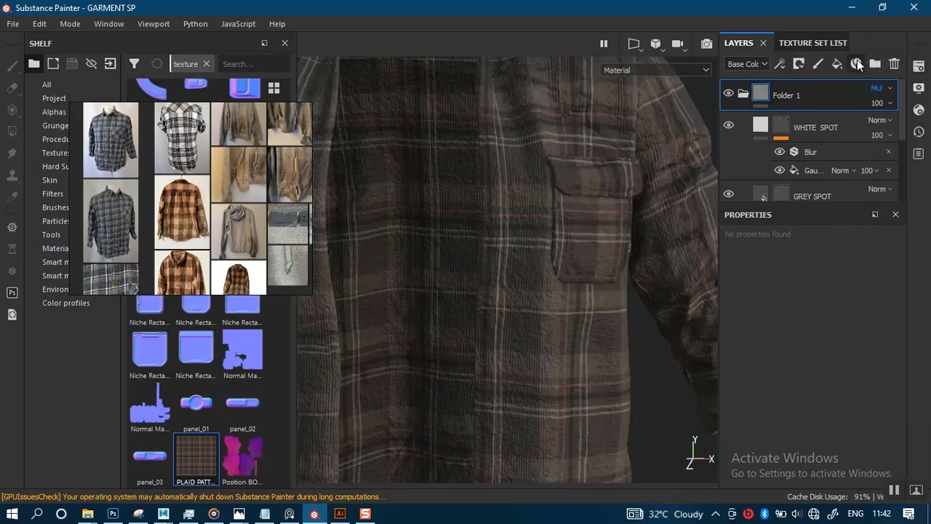
pyautogui.keyDown('alt'); pyautogui.moveTo(545, 246); pyautogui.dragTo(547, 269, button='right'); pyautogui.keyUp('alt')
pyautogui.keyDown('alt'); pyautogui.moveTo(507, 261); pyautogui.dragTo(463, 218, button='middle'); pyautogui.keyUp('alt')
pyautogui.keyDown('alt'); pyautogui.moveTo(518, 249); pyautogui.dragTo(526, 265, button='right'); pyautogui.keyUp('alt')
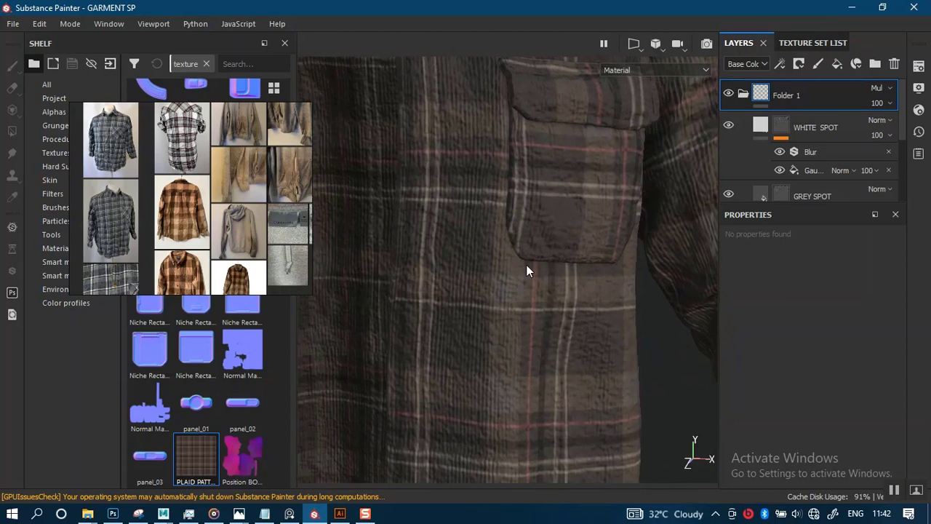
# Step: Toggle the spot folder's visibility to compare the shirt's plaid with and without the spots, up close and from farther away
pyautogui.click(728, 93)
pyautogui.click(728, 93)
pyautogui.click(729, 94)
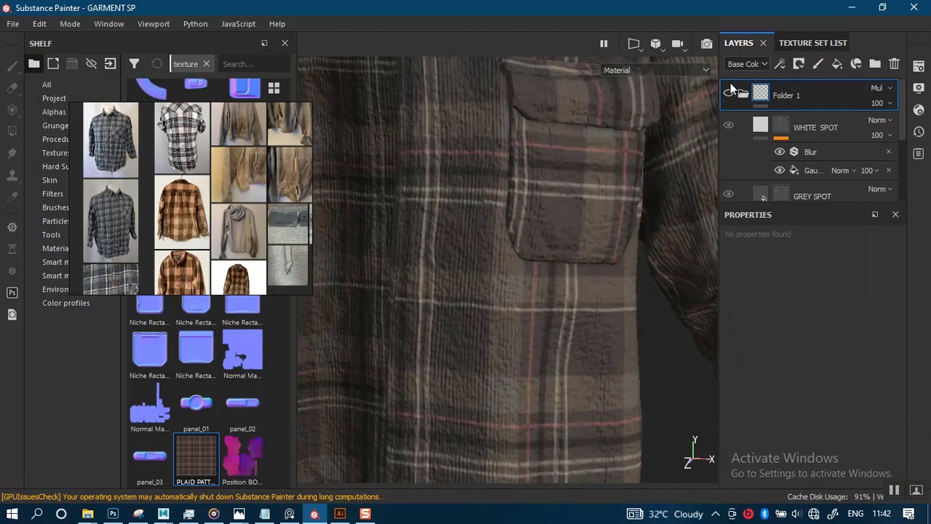
pyautogui.click(730, 90)
pyautogui.click(731, 89)
pyautogui.keyDown('alt'); pyautogui.moveTo(567, 283); pyautogui.dragTo(524, 288); pyautogui.keyUp('alt')
pyautogui.keyDown('alt'); pyautogui.moveTo(521, 310); pyautogui.dragTo(497, 296, button='right'); pyautogui.keyUp('alt')
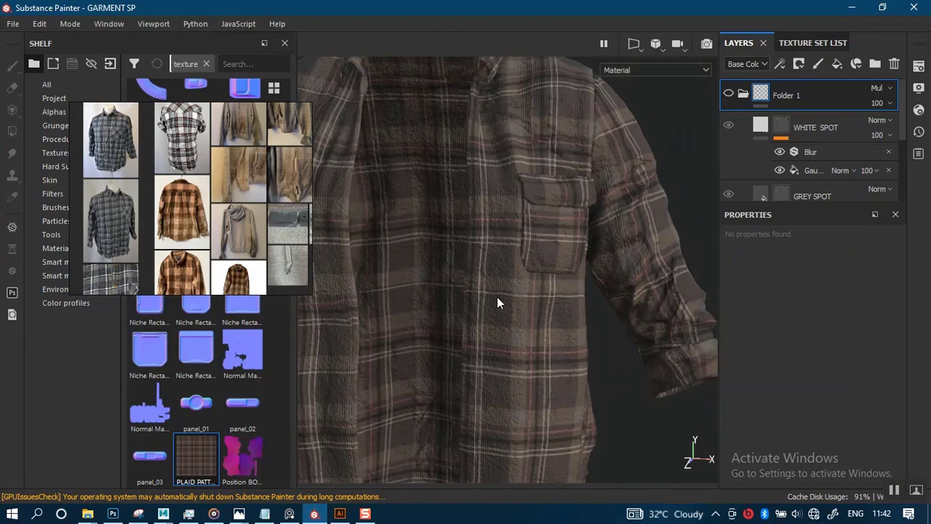
pyautogui.keyDown('alt'); pyautogui.moveTo(491, 296); pyautogui.dragTo(535, 227, button='middle'); pyautogui.keyUp('alt')
pyautogui.moveTo(535, 227)
pyautogui.keyDown('alt'); pyautogui.mouseDown(button='right')
pyautogui.moveTo(540, 208)
pyautogui.moveTo(546, 237)
pyautogui.mouseUp(button='right'); pyautogui.keyUp('alt')
pyautogui.keyDown('alt'); pyautogui.moveTo(546, 237); pyautogui.dragTo(553, 218); pyautogui.keyUp('alt')
pyautogui.keyDown('alt'); pyautogui.moveTo(553, 218); pyautogui.dragTo(551, 241, button='right'); pyautogui.keyUp('alt')
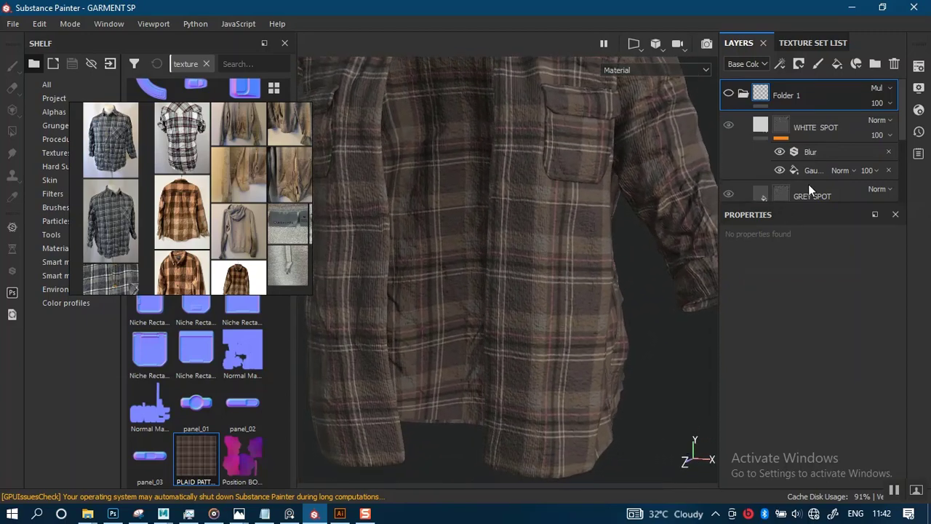
pyautogui.click(729, 93)
pyautogui.click(729, 93)
pyautogui.click(727, 93)
pyautogui.scroll(3, 625, 240)
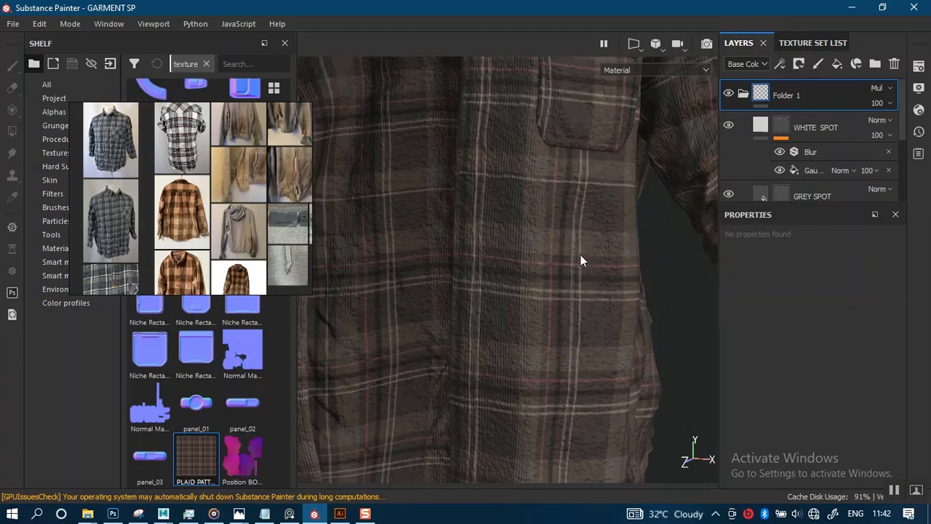
# Step: Hide the WHITE SPOT layer inside the folder to judge its effect on the plaid
pyautogui.scroll(3, 582, 255)
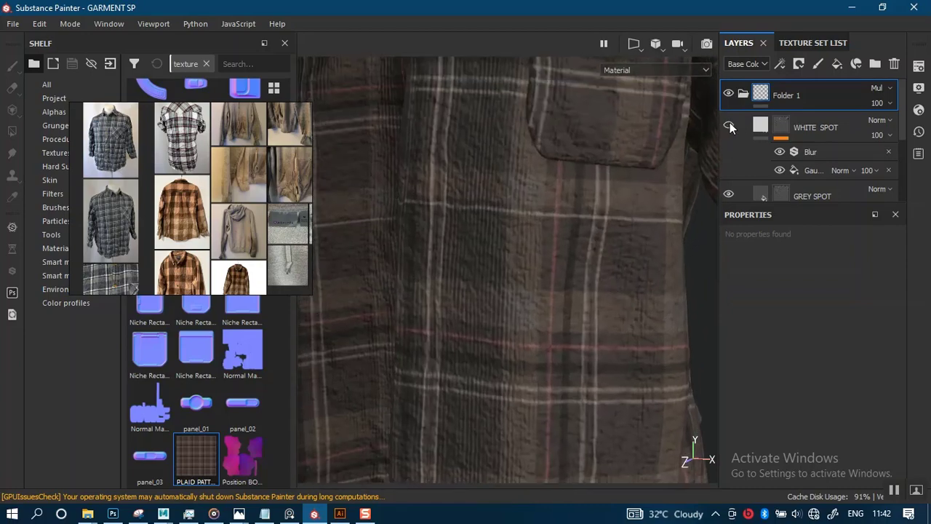
pyautogui.click(729, 127)
pyautogui.click(744, 94)
pyautogui.rightClick(842, 103)
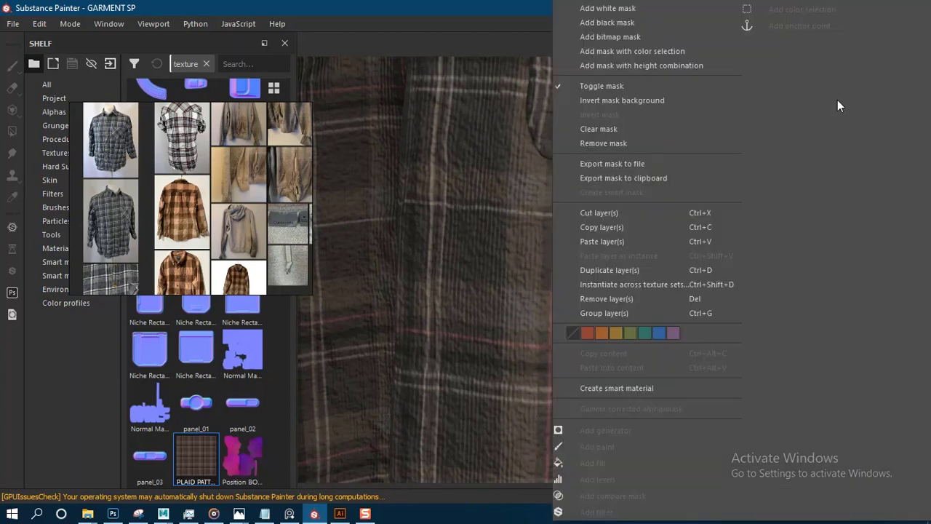
pyautogui.click(505, 41)
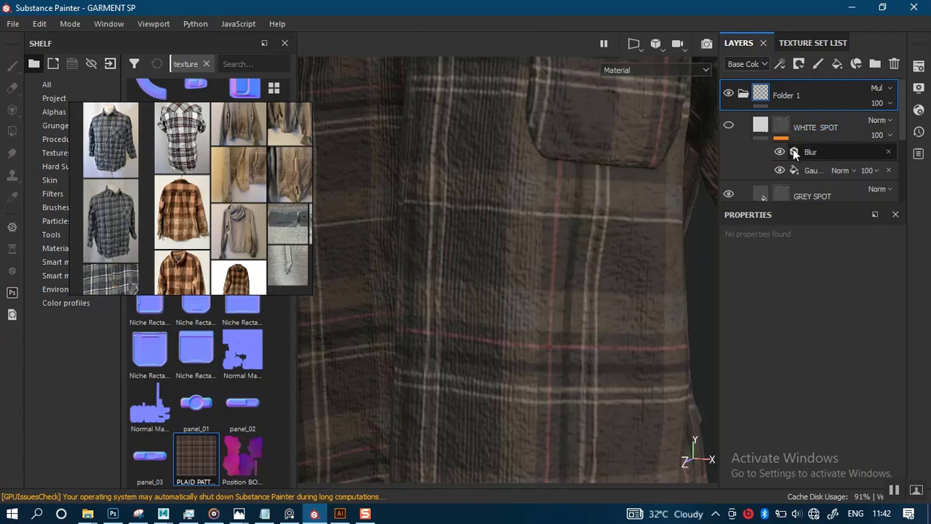
# Step: Undo the folder's blending changes and the grouping of the spot layers, and hide the GREY SPOT layer
pyautogui.press('ctrl')
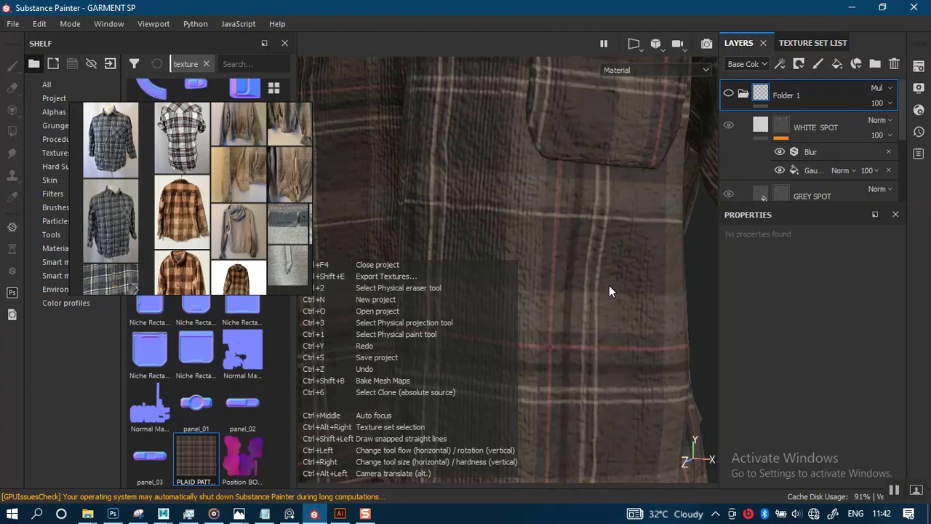
pyautogui.hotkey('ctrl', 'z')
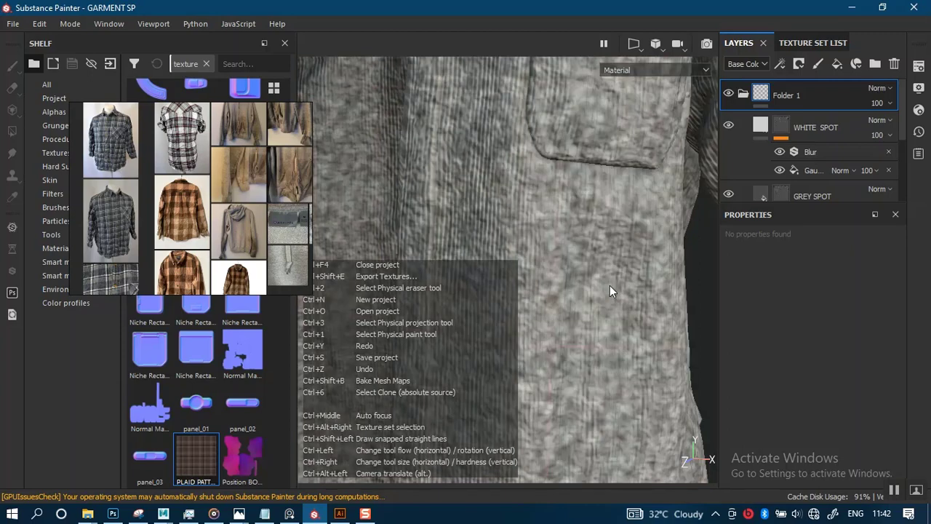
pyautogui.hotkey('ctrl', 'z')
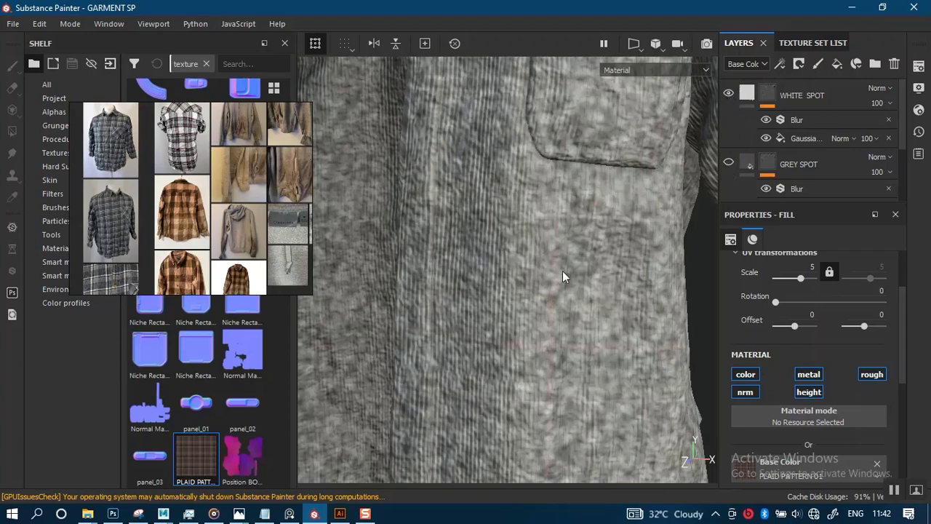
pyautogui.keyDown('alt'); pyautogui.moveTo(557, 280); pyautogui.dragTo(577, 77, button='right'); pyautogui.keyUp('alt')
pyautogui.keyDown('alt'); pyautogui.moveTo(559, 303); pyautogui.dragTo(555, 191, button='right'); pyautogui.keyUp('alt')
pyautogui.keyDown('alt'); pyautogui.moveTo(539, 283); pyautogui.dragTo(563, 240, button='right'); pyautogui.keyUp('alt')
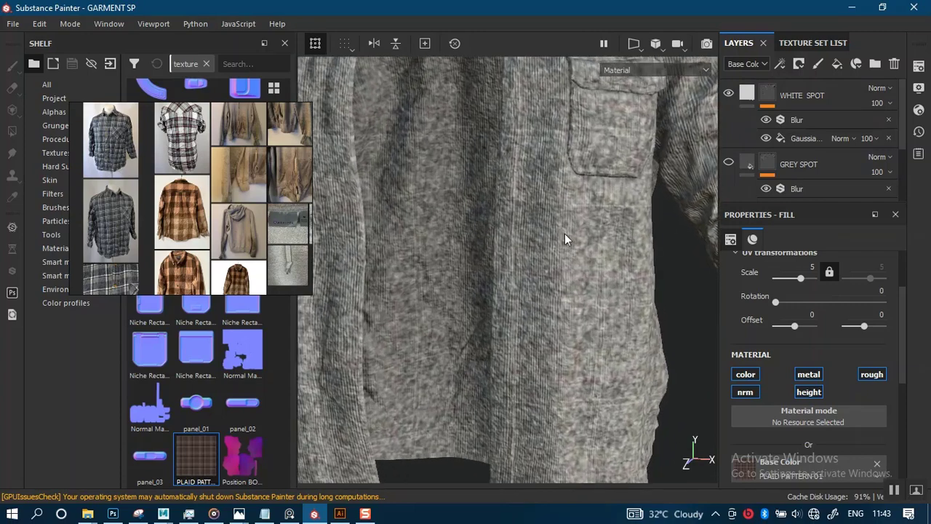
pyautogui.keyDown('alt'); pyautogui.moveTo(563, 239); pyautogui.dragTo(540, 277, button='middle'); pyautogui.keyUp('alt')
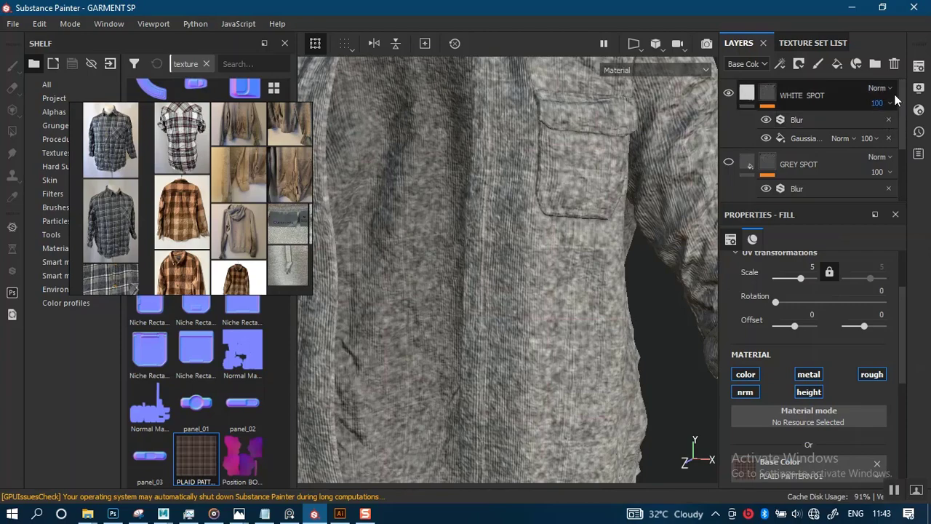
# Step: Try the Overlay blending mode on the WHITE SPOT layer's Base Color
pyautogui.click(888, 85)
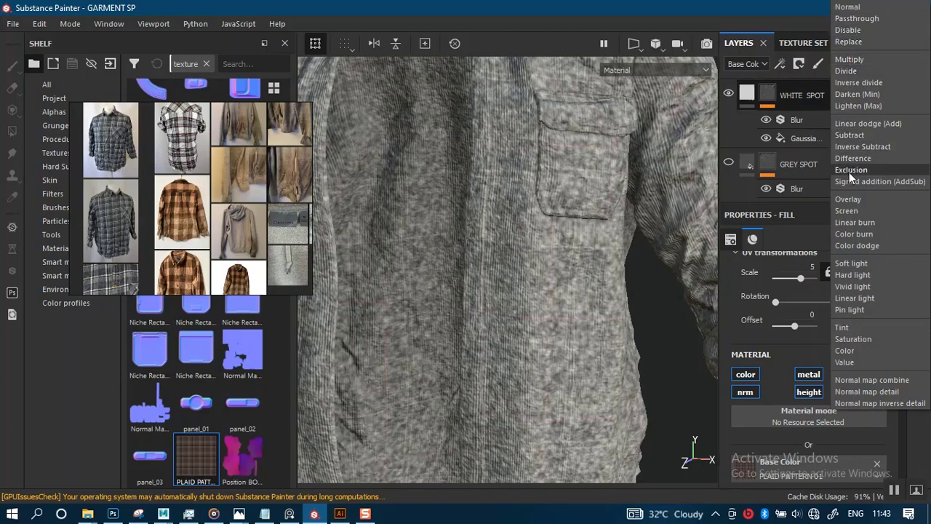
pyautogui.click(851, 201)
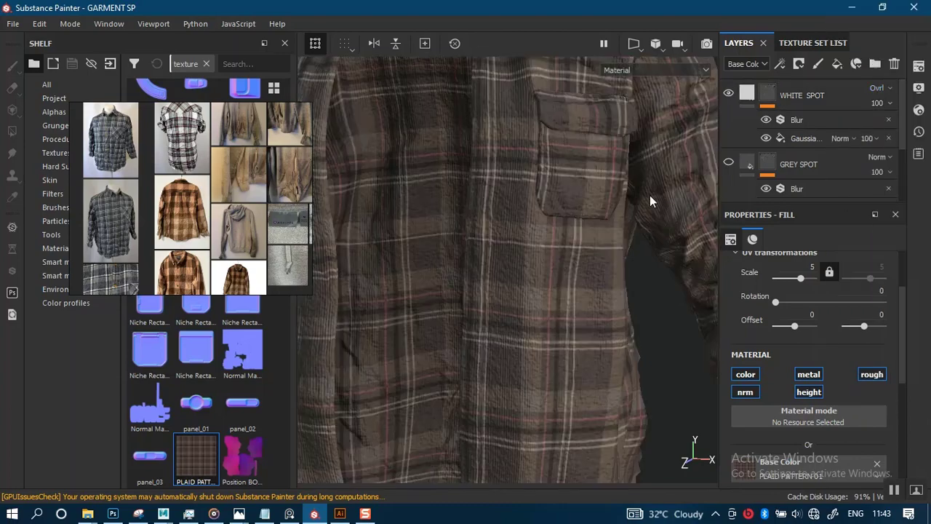
pyautogui.keyDown('alt'); pyautogui.moveTo(509, 251); pyautogui.dragTo(578, 384, button='right'); pyautogui.keyUp('alt')
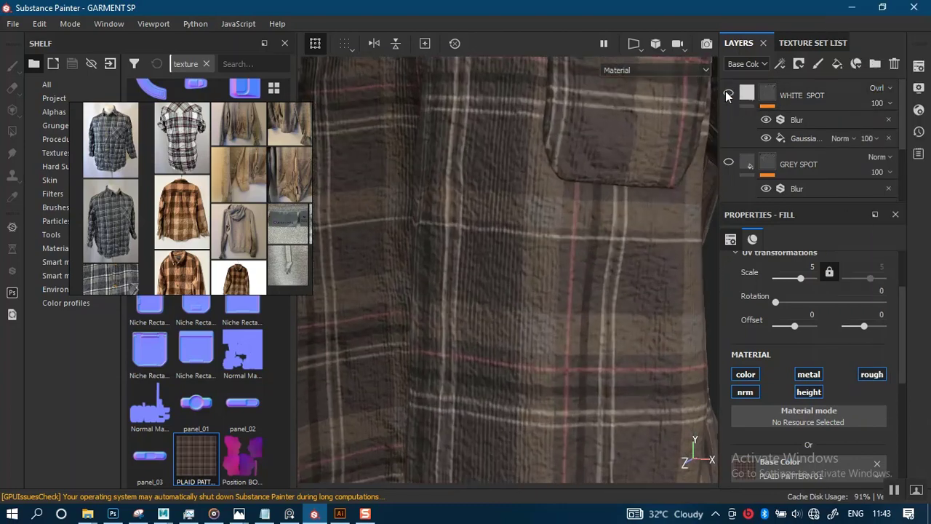
# Step: Set the WHITE SPOT layer's Base Color blending mode to Screen and disable the Blur filter on its mask
pyautogui.click(889, 90)
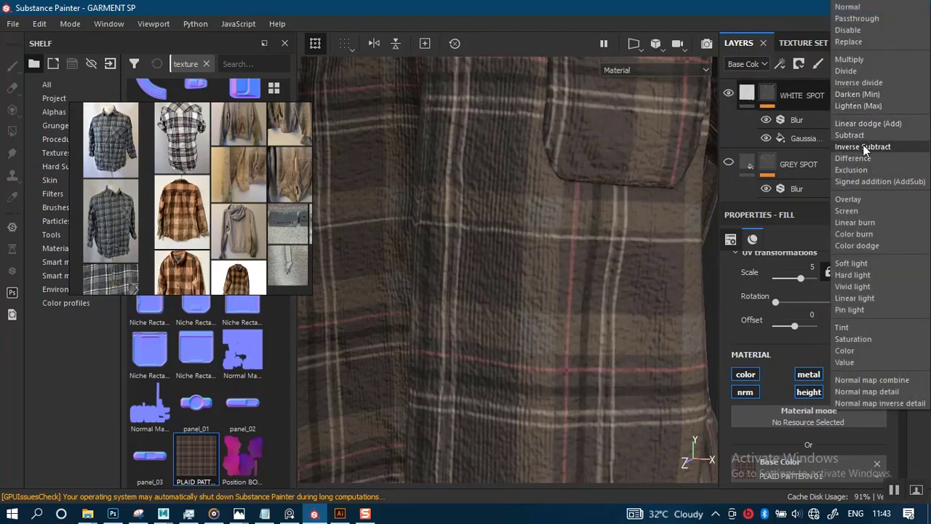
pyautogui.click(848, 211)
pyautogui.keyDown('alt'); pyautogui.moveTo(569, 355); pyautogui.dragTo(564, 257, button='right'); pyautogui.keyUp('alt')
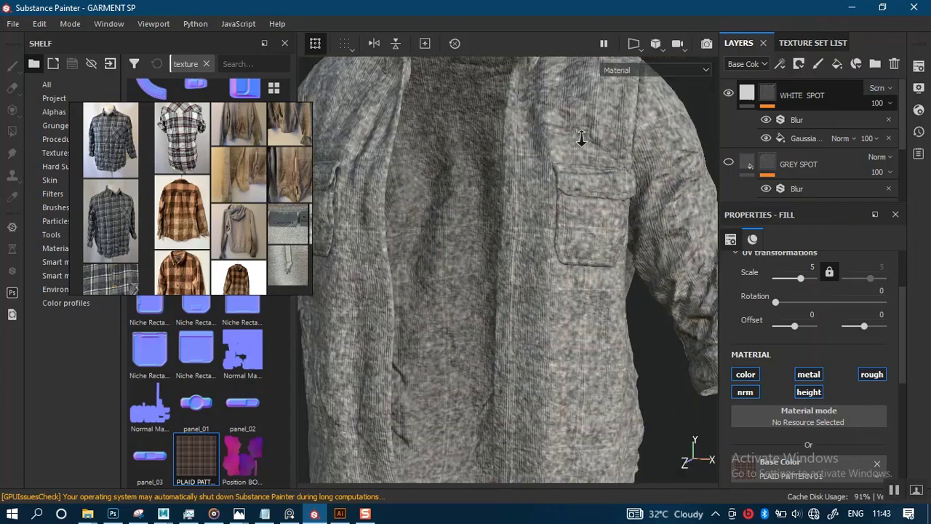
pyautogui.keyDown('alt'); pyautogui.moveTo(564, 301); pyautogui.dragTo(562, 281); pyautogui.keyUp('alt')
pyautogui.keyDown('alt'); pyautogui.moveTo(558, 314); pyautogui.dragTo(564, 227, button='middle'); pyautogui.keyUp('alt')
pyautogui.keyDown('alt'); pyautogui.moveTo(564, 226); pyautogui.dragTo(634, 211, button='right'); pyautogui.keyUp('alt')
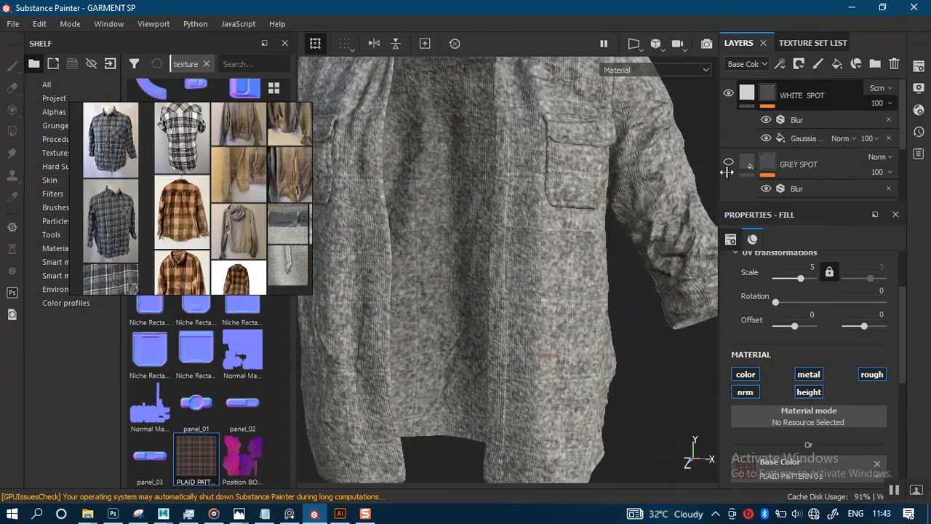
pyautogui.click(767, 121)
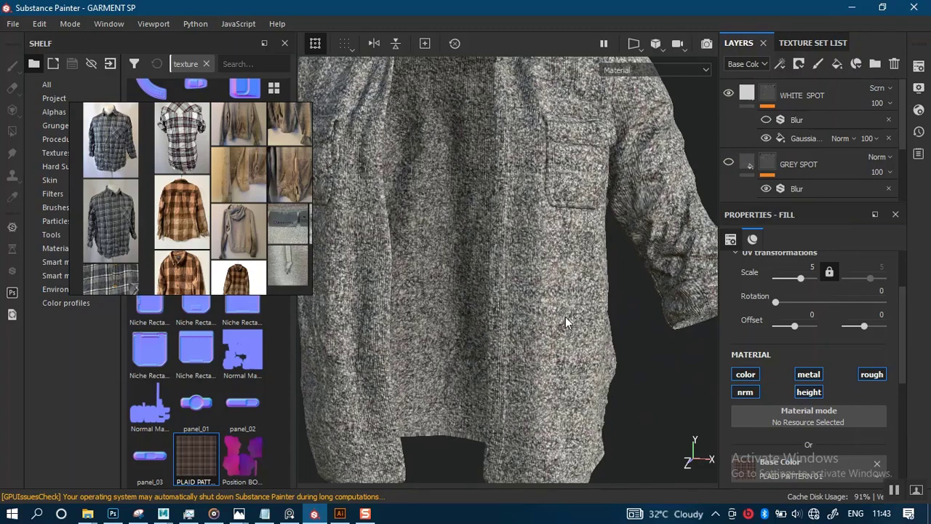
pyautogui.keyDown('alt'); pyautogui.moveTo(540, 328); pyautogui.dragTo(591, 313, button='right'); pyautogui.keyUp('alt')
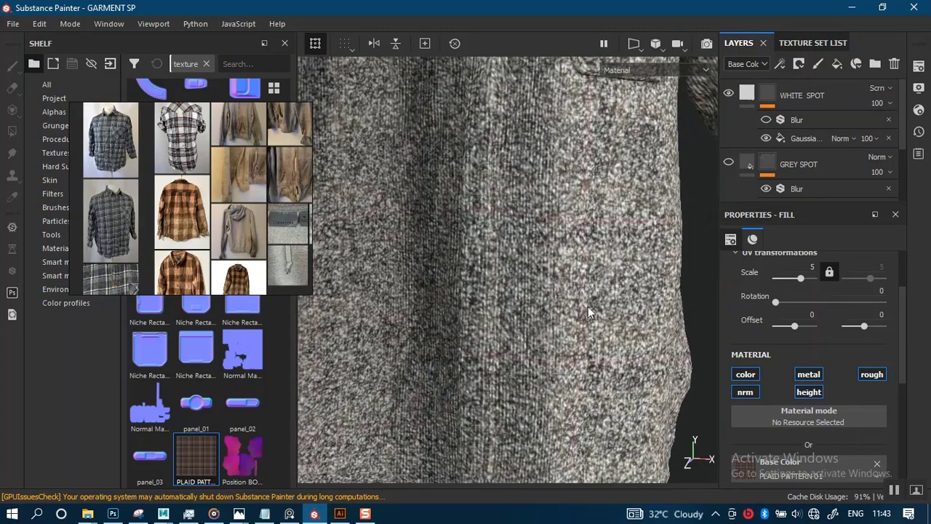
# Step: Try Subtract on the Gaussian Spots 2 fill in WHITE SPOT's mask, and set its blending mode to Screen
pyautogui.click(784, 142)
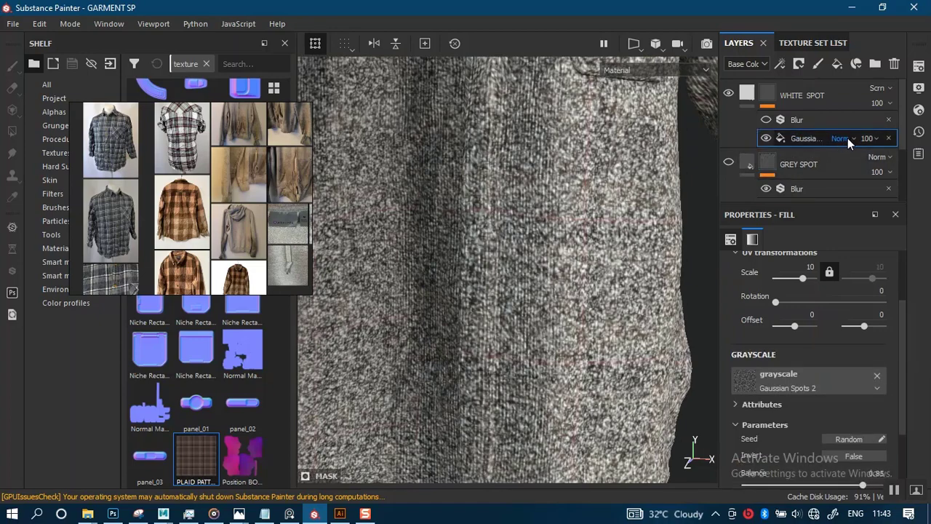
pyautogui.keyDown('alt'); pyautogui.moveTo(555, 298); pyautogui.dragTo(584, 282, button='right'); pyautogui.keyUp('alt')
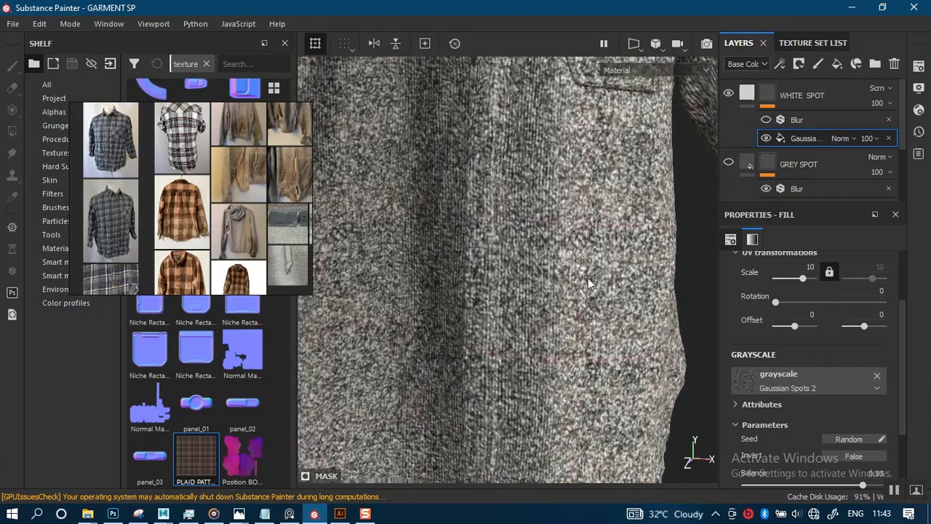
pyautogui.keyDown('alt'); pyautogui.moveTo(585, 283); pyautogui.dragTo(572, 291); pyautogui.keyUp('alt')
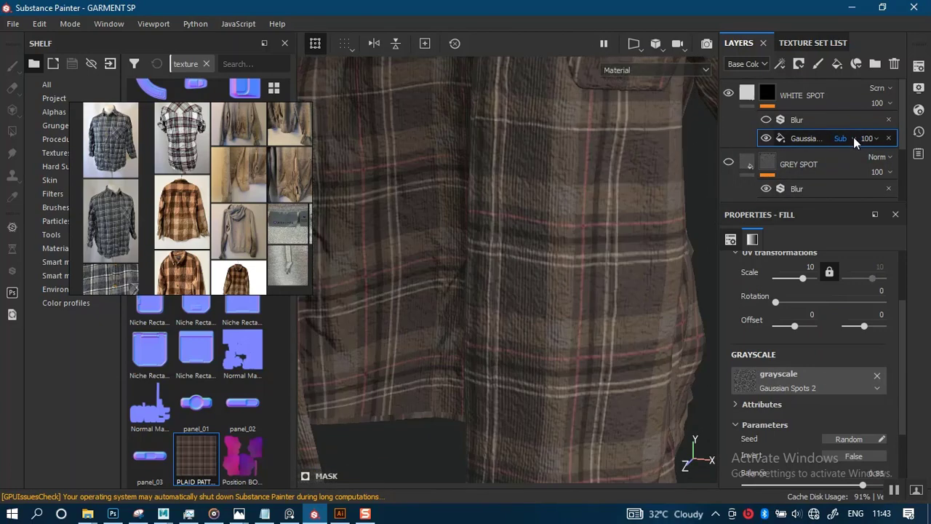
pyautogui.click(856, 138)
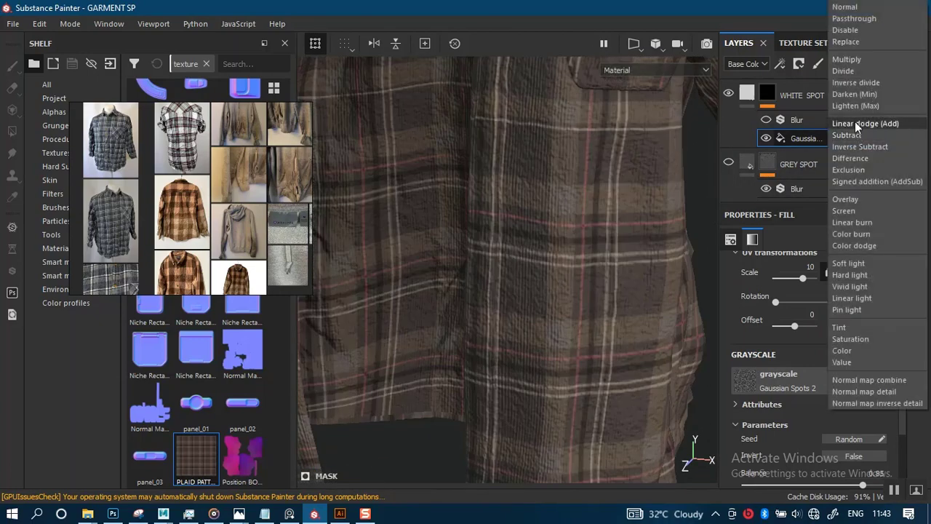
pyautogui.click(847, 59)
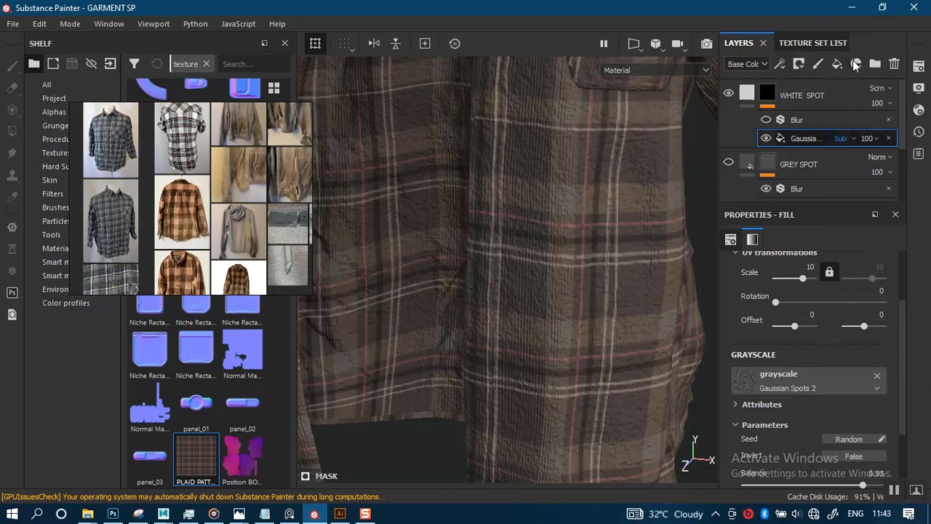
pyautogui.click(853, 138)
pyautogui.click(849, 210)
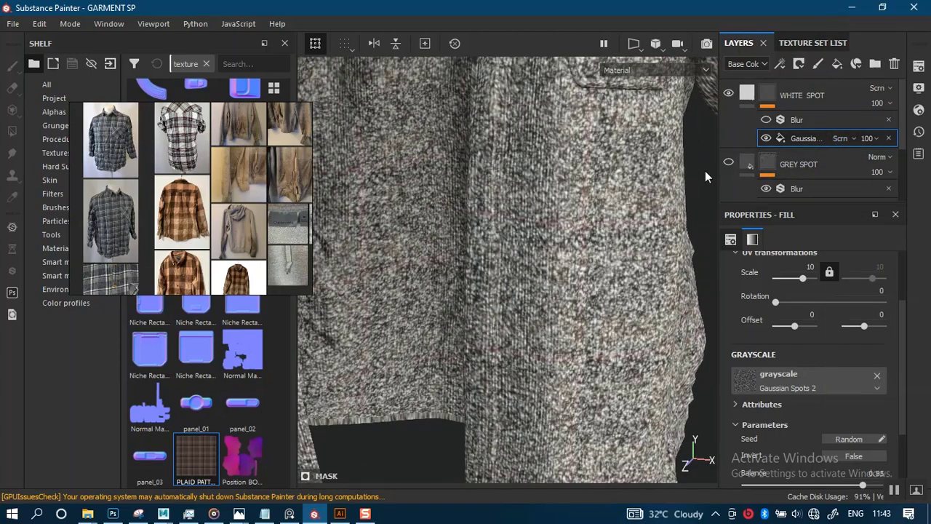
# Step: Lower the WHITE SPOT layer's Base Color opacity to 13
pyautogui.click(878, 102)
pyautogui.click(887, 130)
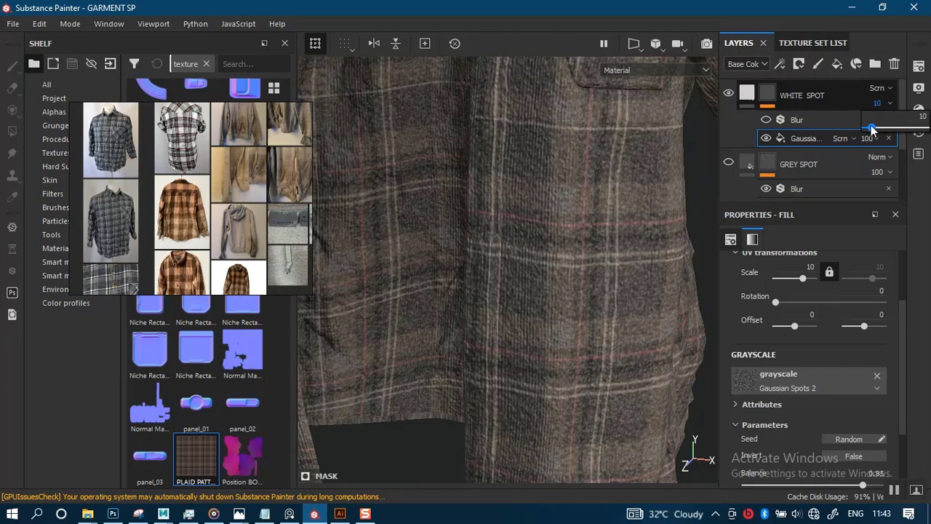
pyautogui.moveTo(872, 129); pyautogui.dragTo(875, 129)
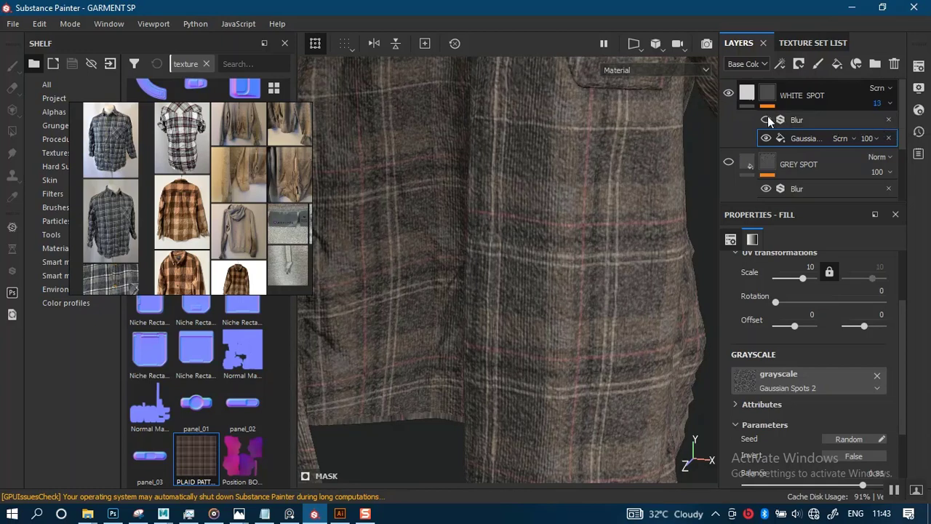
# Step: Compare the shirt with WHITE SPOT's Blur filter on and off, and examine the spotted plaid from afar and up close
pyautogui.keyDown('alt'); pyautogui.moveTo(551, 339); pyautogui.dragTo(551, 283); pyautogui.keyUp('alt')
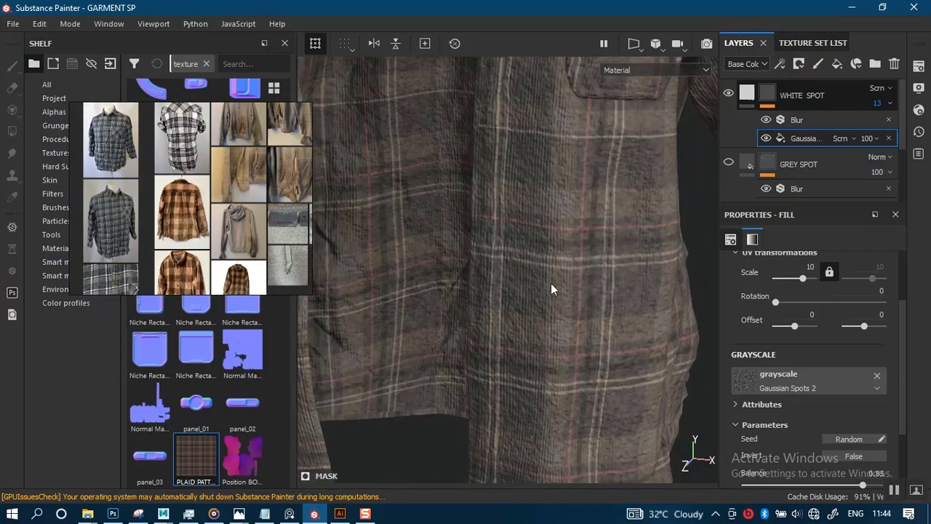
pyautogui.click(793, 121)
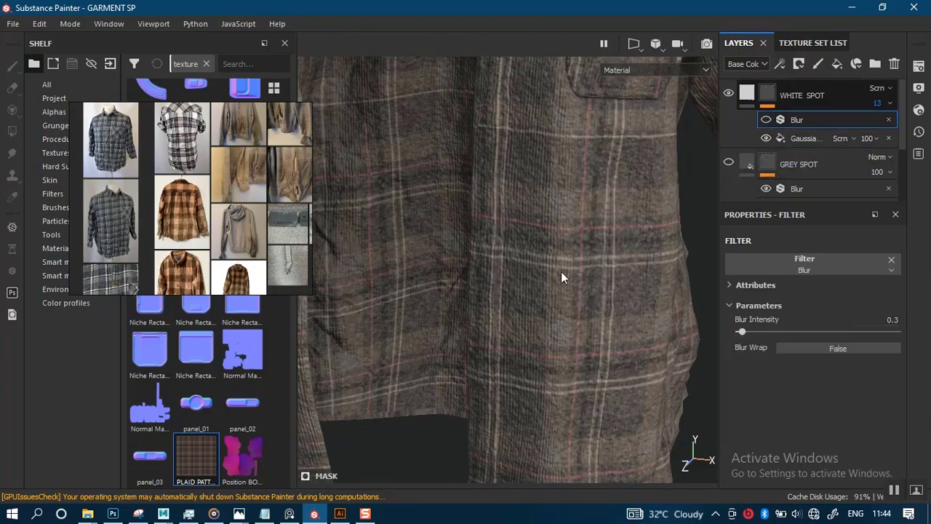
pyautogui.keyDown('alt'); pyautogui.moveTo(560, 273); pyautogui.dragTo(522, 194, button='right'); pyautogui.keyUp('alt')
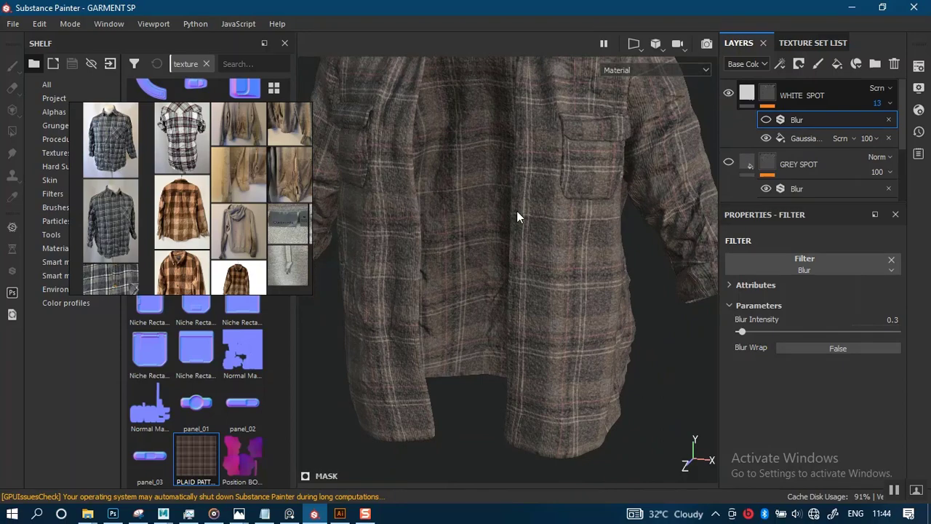
pyautogui.keyDown('alt'); pyautogui.moveTo(526, 244); pyautogui.dragTo(546, 291, button='right'); pyautogui.keyUp('alt')
pyautogui.keyDown('alt'); pyautogui.moveTo(602, 212); pyautogui.dragTo(610, 349, button='right'); pyautogui.keyUp('alt')
pyautogui.keyDown('alt'); pyautogui.moveTo(620, 300); pyautogui.dragTo(620, 238, button='middle'); pyautogui.keyUp('alt')
pyautogui.keyDown('alt'); pyautogui.moveTo(618, 242); pyautogui.dragTo(594, 318, button='right'); pyautogui.keyUp('alt')
pyautogui.keyDown('alt'); pyautogui.moveTo(596, 288); pyautogui.dragTo(604, 234, button='middle'); pyautogui.keyUp('alt')
pyautogui.keyDown('alt'); pyautogui.moveTo(594, 256); pyautogui.dragTo(594, 345, button='right'); pyautogui.keyUp('alt')
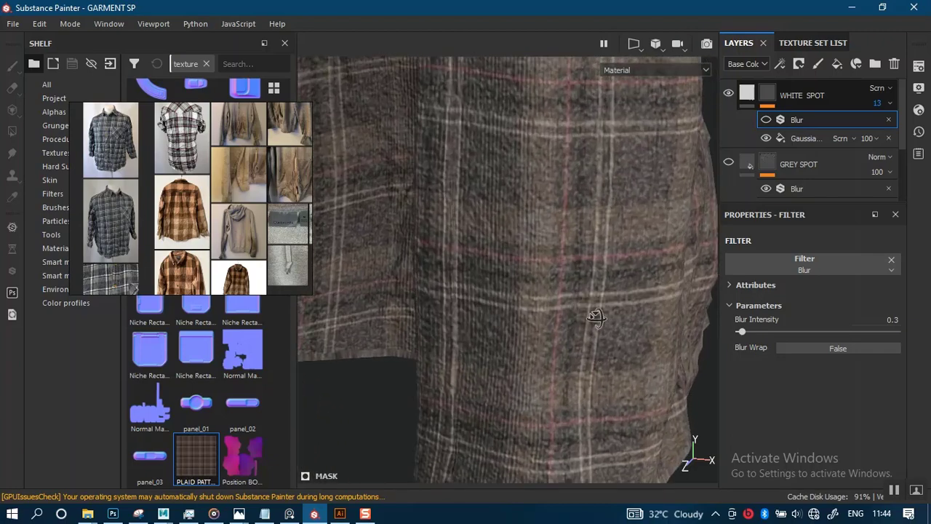
# Step: Lower the WHITE SPOT layer's Base Color opacity to 10 and check the plaid up close
pyautogui.keyDown('alt'); pyautogui.moveTo(595, 317); pyautogui.dragTo(605, 270); pyautogui.keyUp('alt')
pyautogui.keyDown('alt'); pyautogui.moveTo(605, 270); pyautogui.dragTo(597, 227, button='middle'); pyautogui.keyUp('alt')
pyautogui.moveTo(596, 227)
pyautogui.keyDown('alt'); pyautogui.mouseDown()
pyautogui.moveTo(581, 239)
pyautogui.moveTo(590, 226)
pyautogui.mouseUp(); pyautogui.keyUp('alt')
pyautogui.keyDown('alt'); pyautogui.moveTo(590, 226); pyautogui.dragTo(656, 169, button='right'); pyautogui.keyUp('alt')
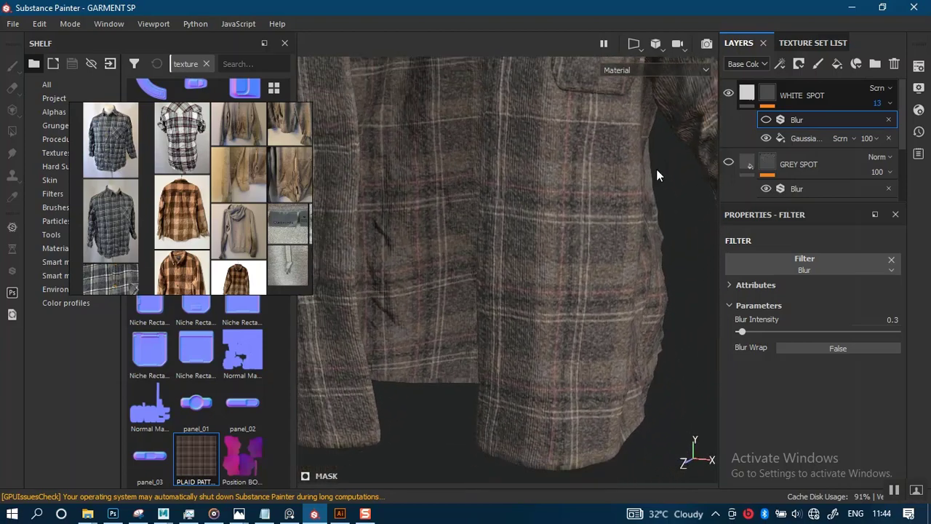
pyautogui.click(889, 103)
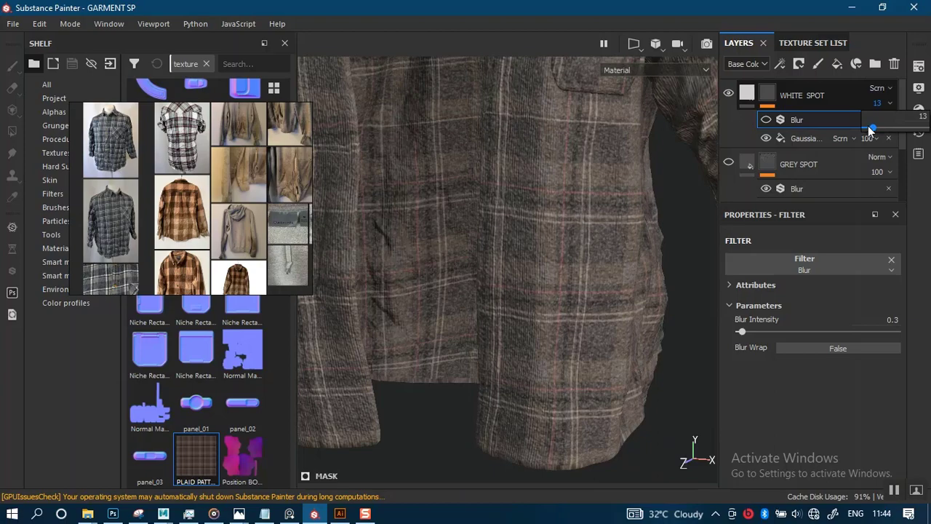
pyautogui.moveTo(871, 129); pyautogui.dragTo(872, 129)
pyautogui.scroll(5, 586, 339)
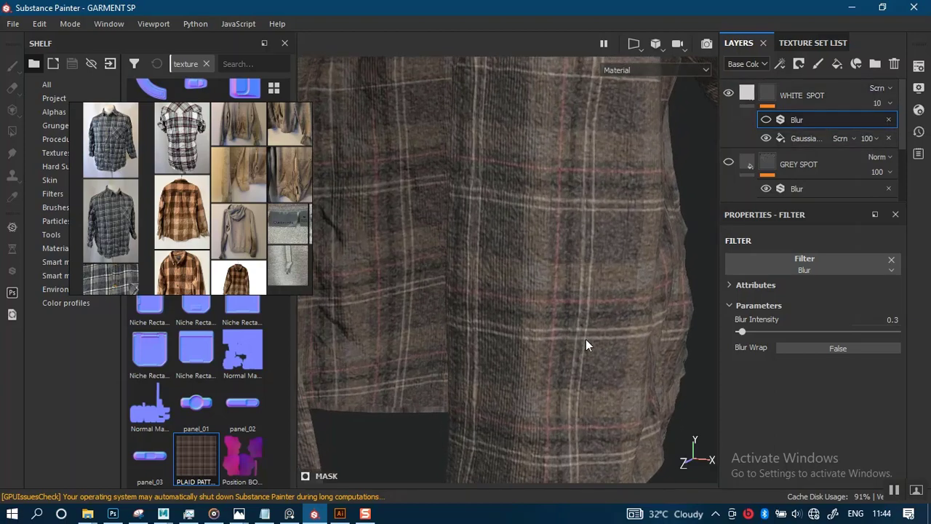
pyautogui.keyDown('alt'); pyautogui.moveTo(584, 323); pyautogui.dragTo(582, 250, button='middle'); pyautogui.keyUp('alt')
pyautogui.keyDown('alt'); pyautogui.moveTo(582, 255); pyautogui.dragTo(583, 336, button='right'); pyautogui.keyUp('alt')
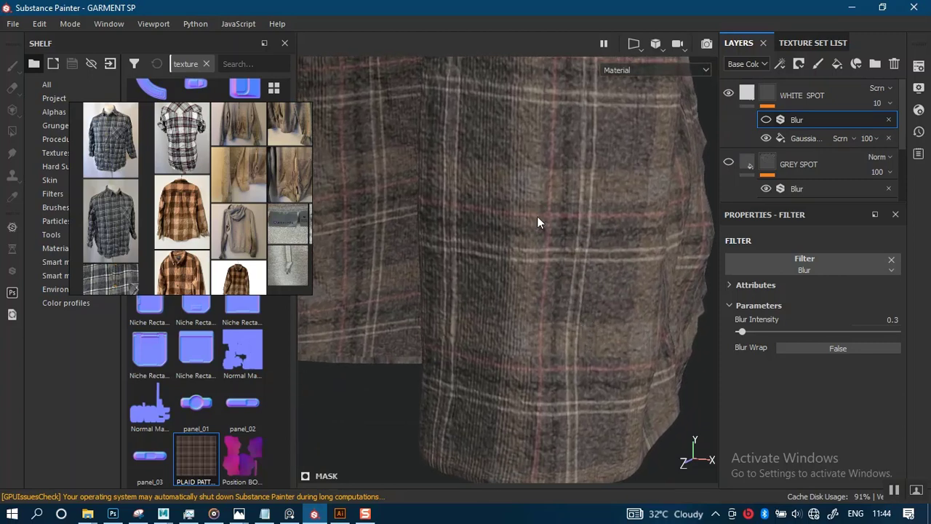
# Step: Set the ENGLISH_SHIRT texture set's size to 4096 and check the shirt's detail
pyautogui.click(918, 66)
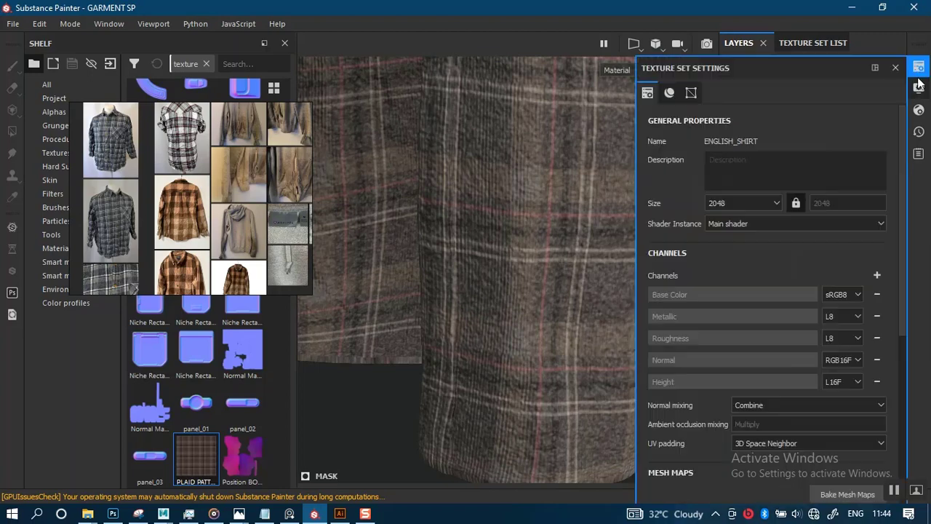
pyautogui.click(762, 204)
pyautogui.click(733, 259)
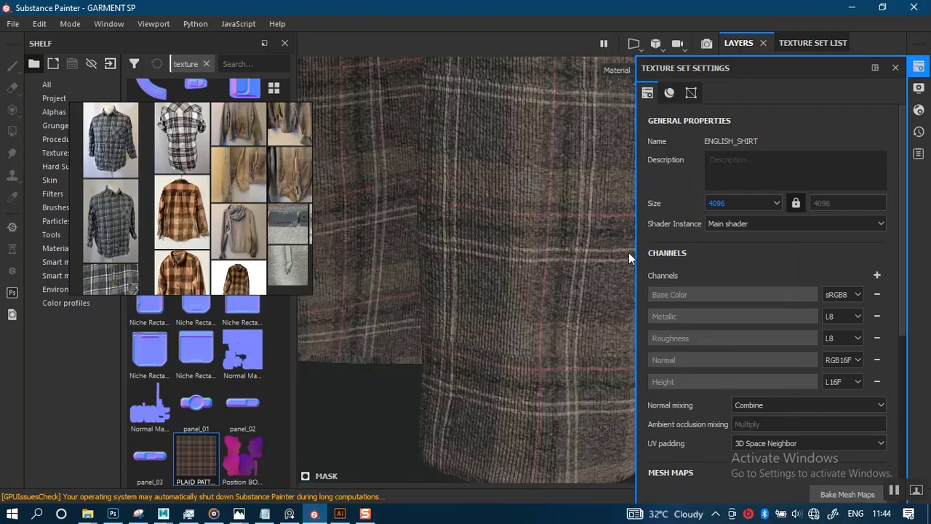
pyautogui.click(895, 68)
pyautogui.keyDown('alt'); pyautogui.moveTo(614, 234); pyautogui.dragTo(528, 138, button='right'); pyautogui.keyUp('alt')
pyautogui.keyDown('alt'); pyautogui.moveTo(529, 138); pyautogui.dragTo(517, 288, button='middle'); pyautogui.keyUp('alt')
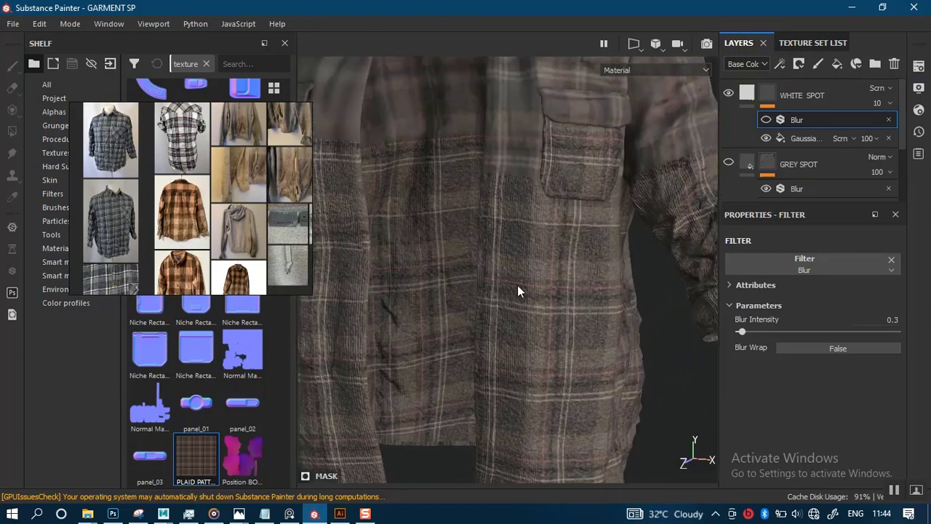
pyautogui.keyDown('alt'); pyautogui.moveTo(595, 309); pyautogui.dragTo(582, 273, button='right'); pyautogui.keyUp('alt')
# Step: Set the UV scale of the FABRIC PATTERN fill in the HEIGHT layer's mask to 15
pyautogui.scroll(-2, 749, 165)
pyautogui.click(748, 173)
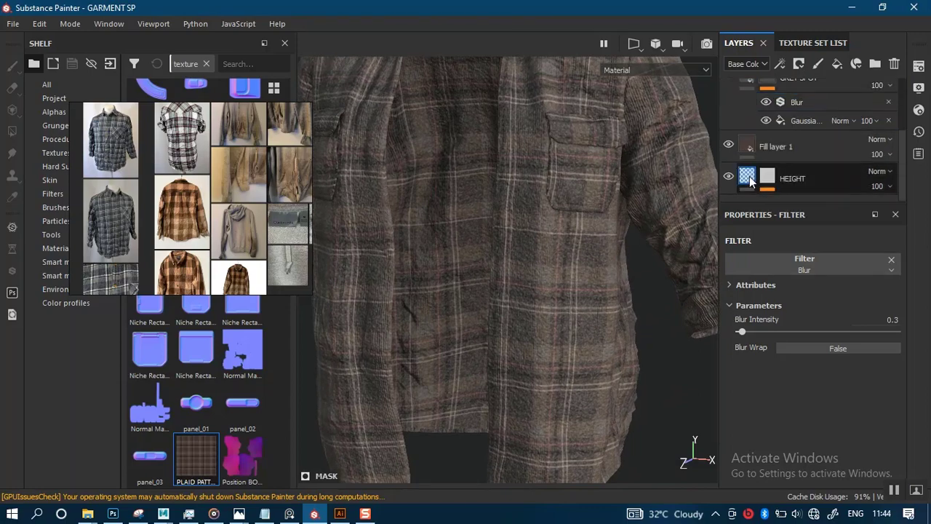
pyautogui.click(765, 182)
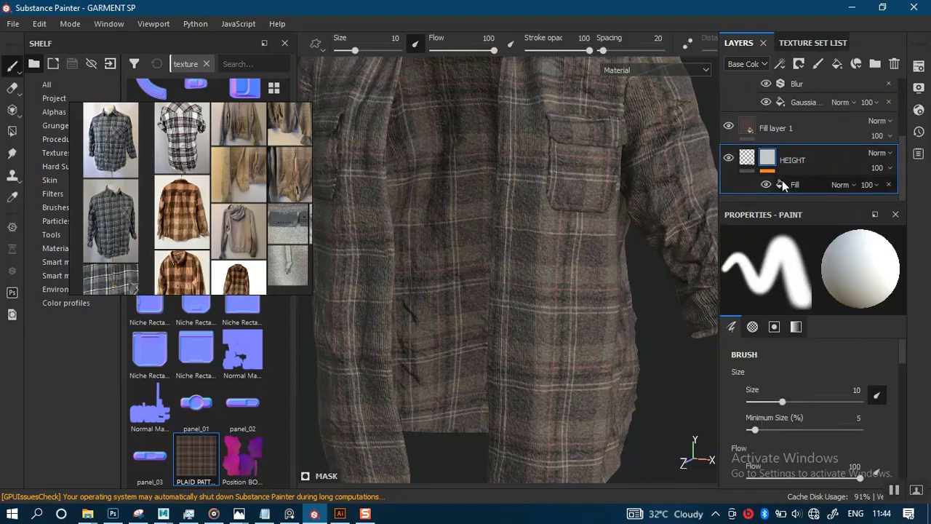
pyautogui.click(782, 181)
pyautogui.click(796, 263)
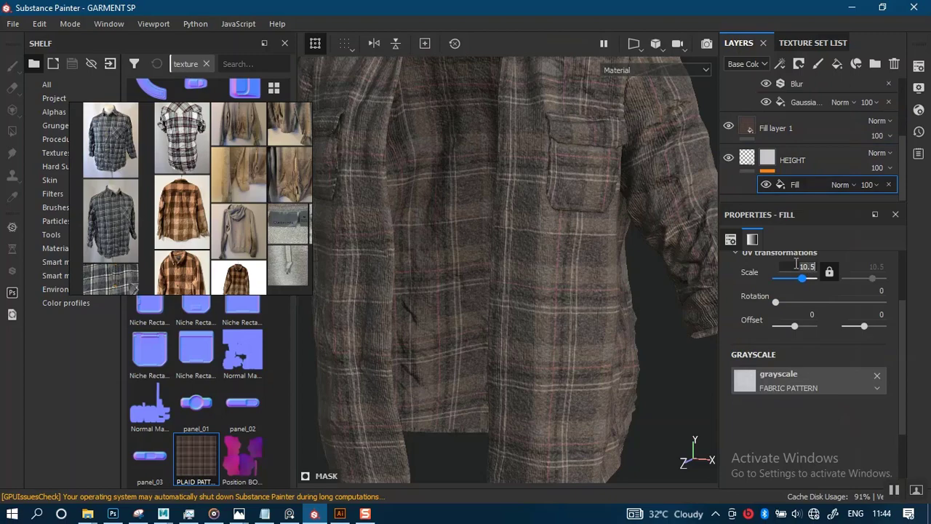
pyautogui.write('1')
pyautogui.press('Return')
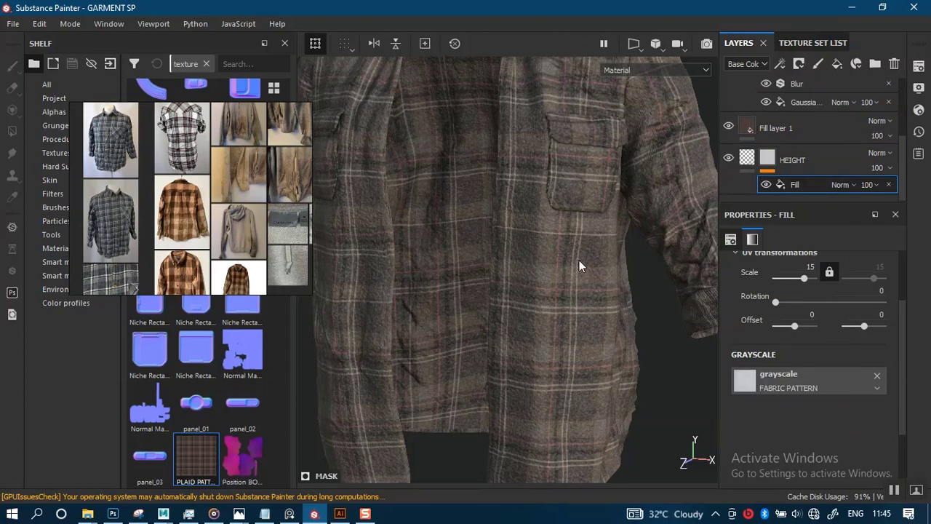
# Step: Examine the fabric height and plaid on the shirt's front, pocket and sleeve from close up and from afar
pyautogui.keyDown('alt'); pyautogui.moveTo(581, 266); pyautogui.dragTo(498, 310, button='right'); pyautogui.keyUp('alt')
pyautogui.keyDown('alt'); pyautogui.moveTo(497, 308); pyautogui.dragTo(503, 328, button='middle'); pyautogui.keyUp('alt')
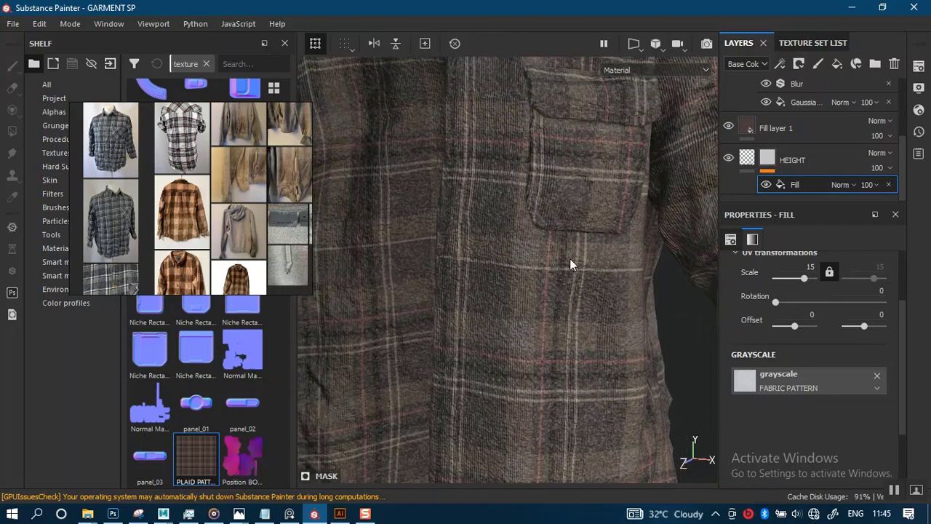
pyautogui.keyDown('alt'); pyautogui.moveTo(510, 283); pyautogui.dragTo(509, 352, button='right'); pyautogui.keyUp('alt')
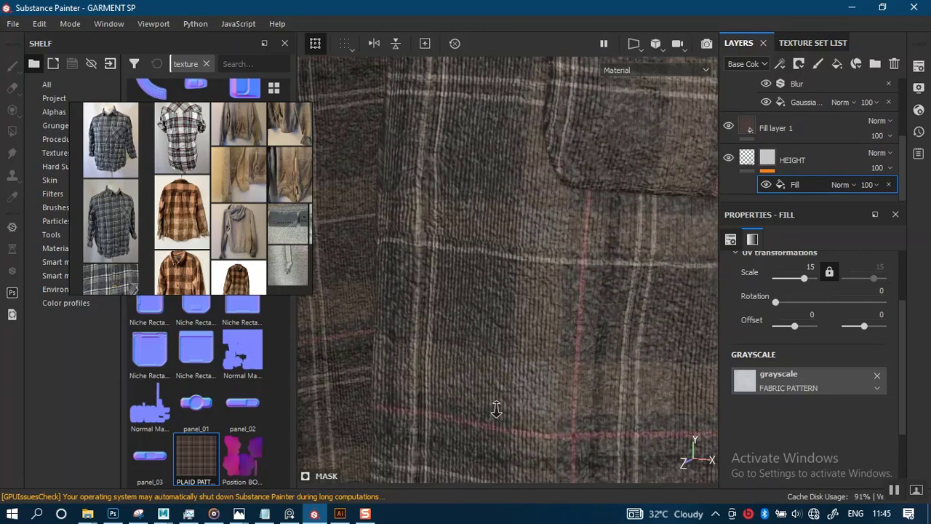
pyautogui.keyDown('alt'); pyautogui.moveTo(495, 410); pyautogui.dragTo(475, 155, button='right'); pyautogui.keyUp('alt')
pyautogui.keyDown('alt'); pyautogui.moveTo(484, 230); pyautogui.dragTo(476, 152, button='right'); pyautogui.keyUp('alt')
pyautogui.keyDown('alt'); pyautogui.moveTo(524, 321); pyautogui.dragTo(476, 236, button='right'); pyautogui.keyUp('alt')
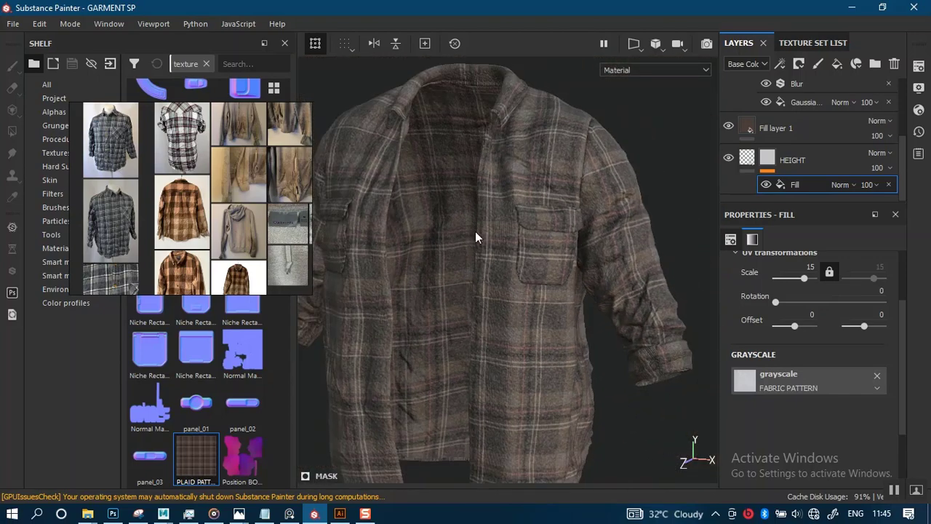
pyautogui.keyDown('alt'); pyautogui.moveTo(498, 264); pyautogui.dragTo(493, 149, button='middle'); pyautogui.keyUp('alt')
pyautogui.keyDown('alt'); pyautogui.moveTo(527, 234); pyautogui.dragTo(541, 380, button='right'); pyautogui.keyUp('alt')
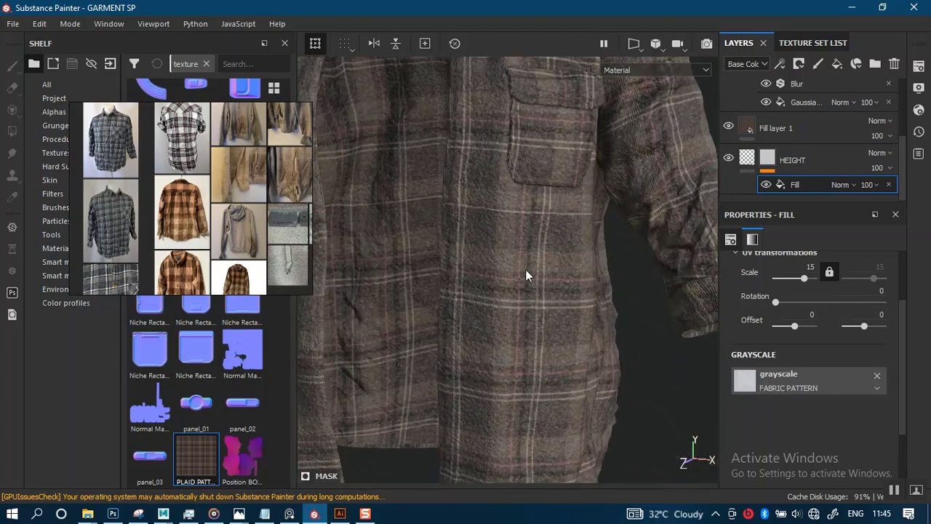
pyautogui.keyDown('alt'); pyautogui.moveTo(526, 274); pyautogui.dragTo(532, 201, button='right'); pyautogui.keyUp('alt')
pyautogui.keyDown('alt'); pyautogui.moveTo(528, 201); pyautogui.dragTo(523, 209, button='middle'); pyautogui.keyUp('alt')
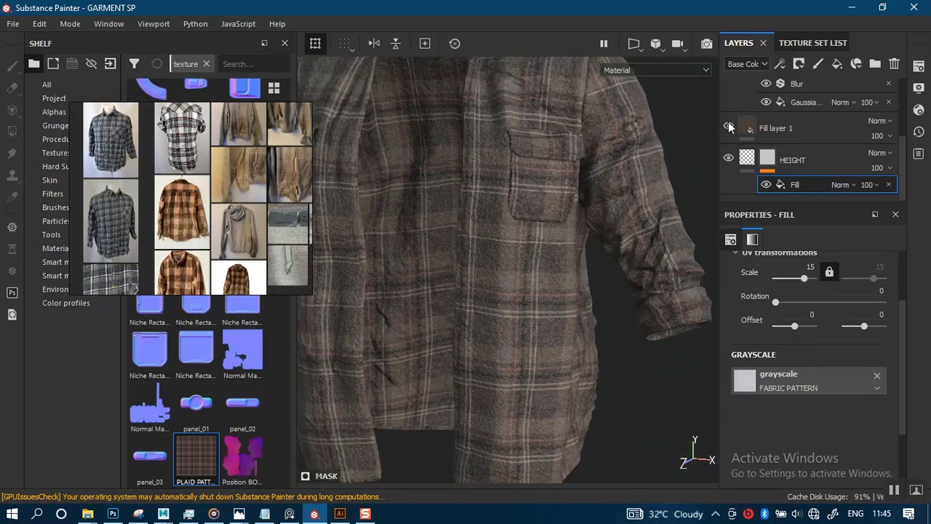
pyautogui.scroll(3, 749, 125)
pyautogui.keyDown('alt'); pyautogui.moveTo(543, 227); pyautogui.dragTo(519, 229); pyautogui.keyUp('alt')
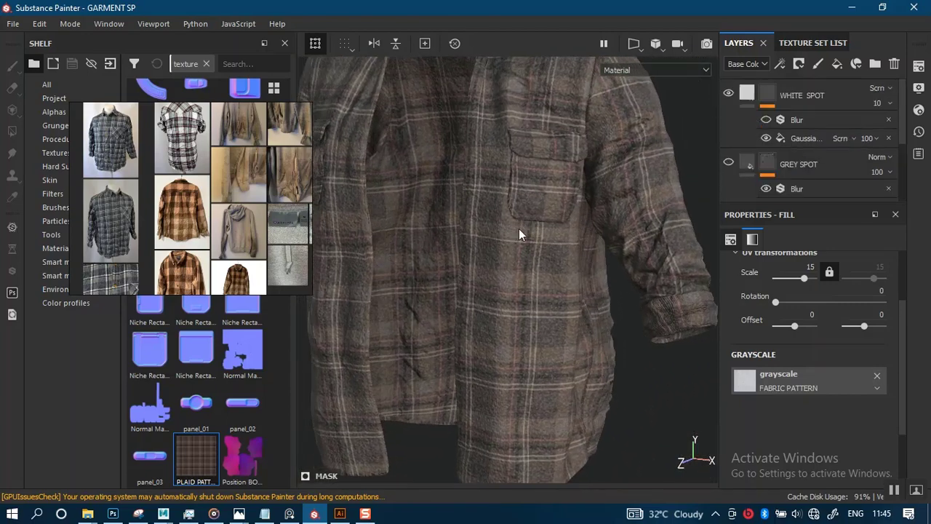
pyautogui.keyDown('alt'); pyautogui.moveTo(560, 190); pyautogui.dragTo(589, 291, button='right'); pyautogui.keyUp('alt')
# Step: Select the WHITE SPOT layer's mask and zoom in on the reference photo of the grey plaid shirt to study its weave
pyautogui.click(794, 102)
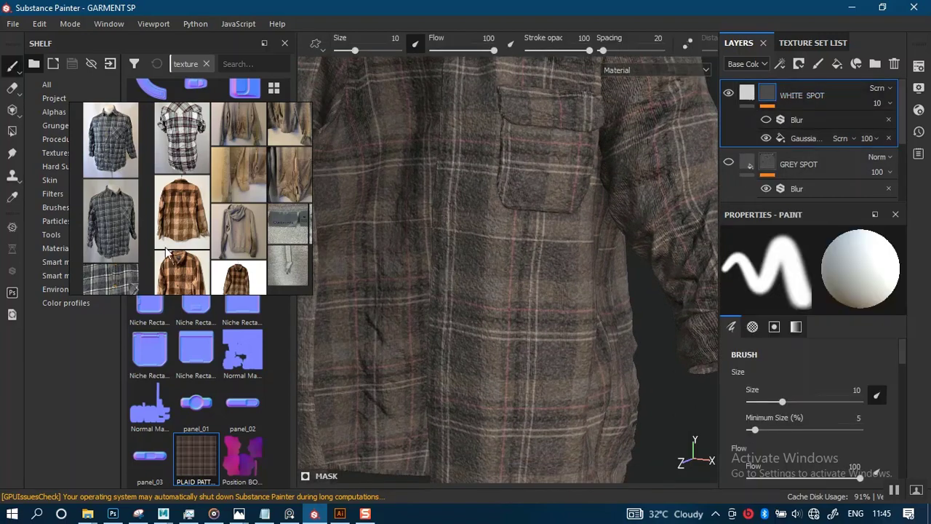
pyautogui.scroll(2, 156, 241)
pyautogui.moveTo(169, 243); pyautogui.dragTo(223, 131, button='middle')
pyautogui.scroll(2, 155, 240)
pyautogui.scroll(3, 155, 240)
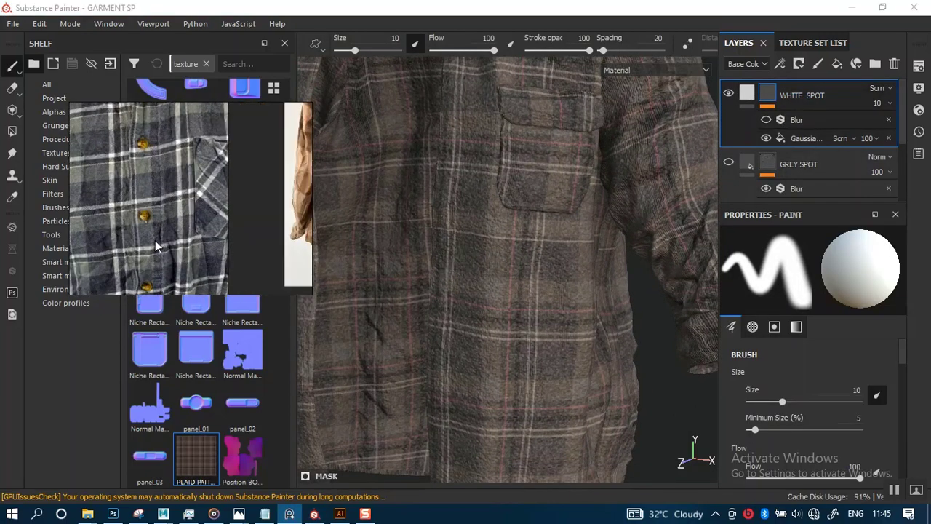
pyautogui.moveTo(164, 234); pyautogui.dragTo(156, 234, button='middle')
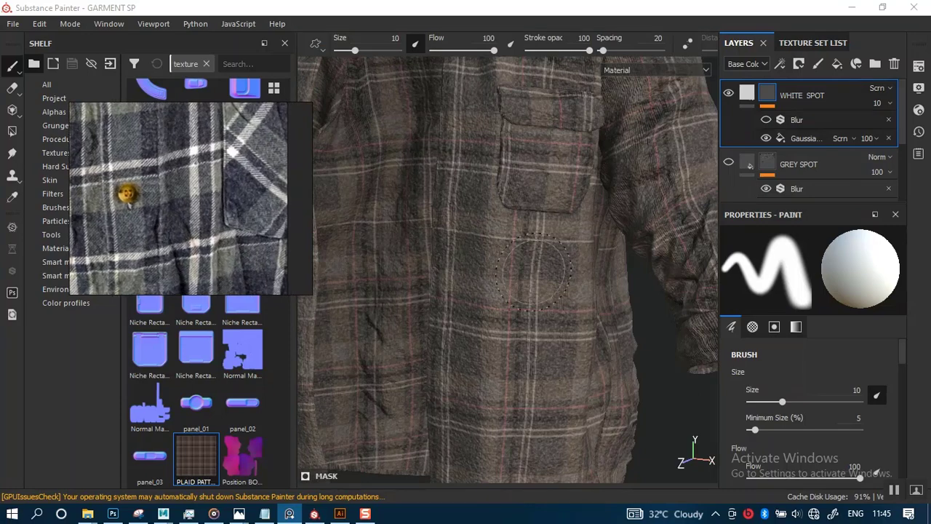
# Step: Display WHITE SPOT's mask on the shirt and examine the density of its spots
pyautogui.keyDown('alt'); pyautogui.moveTo(535, 272); pyautogui.dragTo(535, 323, button='right'); pyautogui.keyUp('alt')
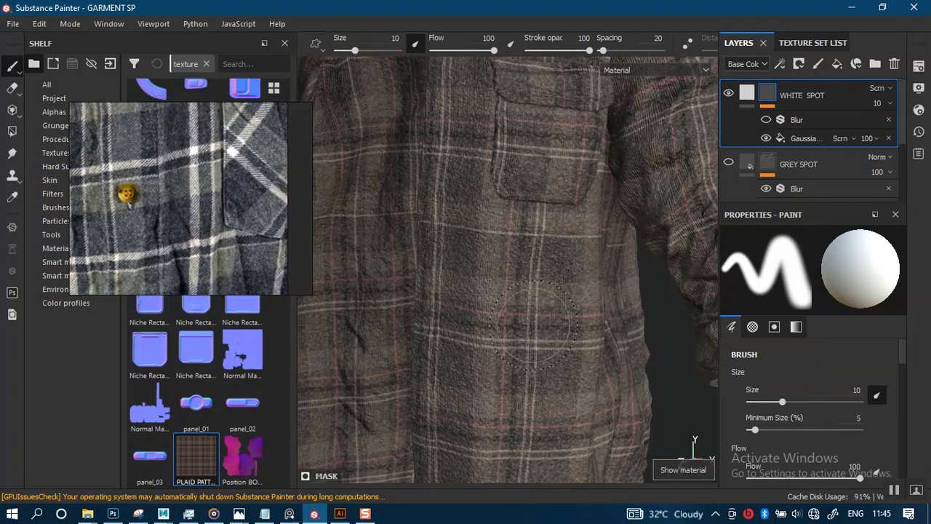
pyautogui.press('c')
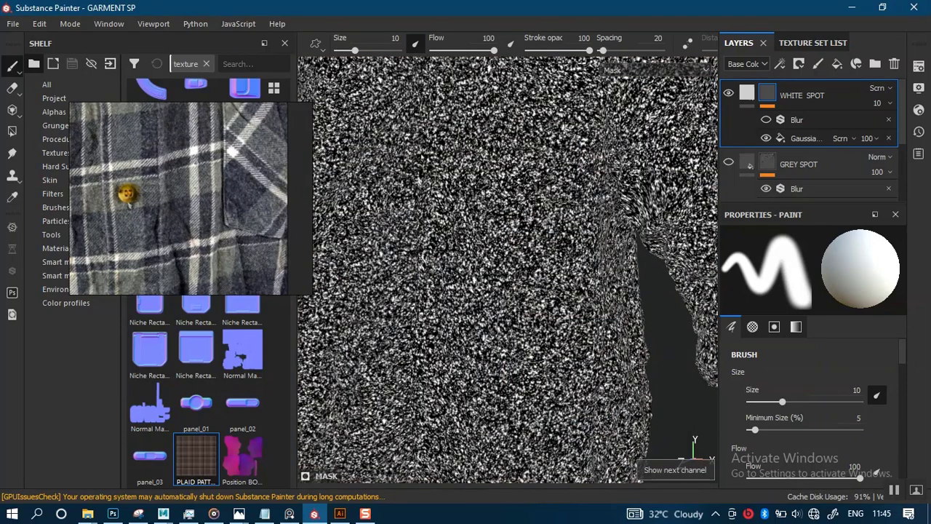
pyautogui.keyDown('alt'); pyautogui.moveTo(534, 324); pyautogui.dragTo(521, 258, button='right'); pyautogui.keyUp('alt')
pyautogui.keyDown('alt'); pyautogui.moveTo(518, 312); pyautogui.dragTo(571, 231); pyautogui.keyUp('alt')
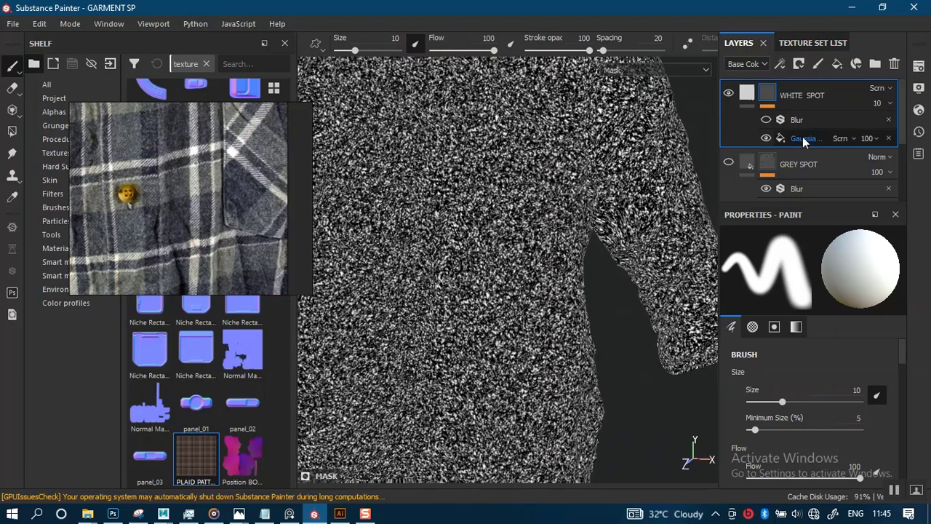
# Step: Try a Balance of 1 on the Gaussian Spots 2 fill in WHITE SPOT's mask and view it on the material
pyautogui.click(804, 139)
pyautogui.scroll(-5, 809, 408)
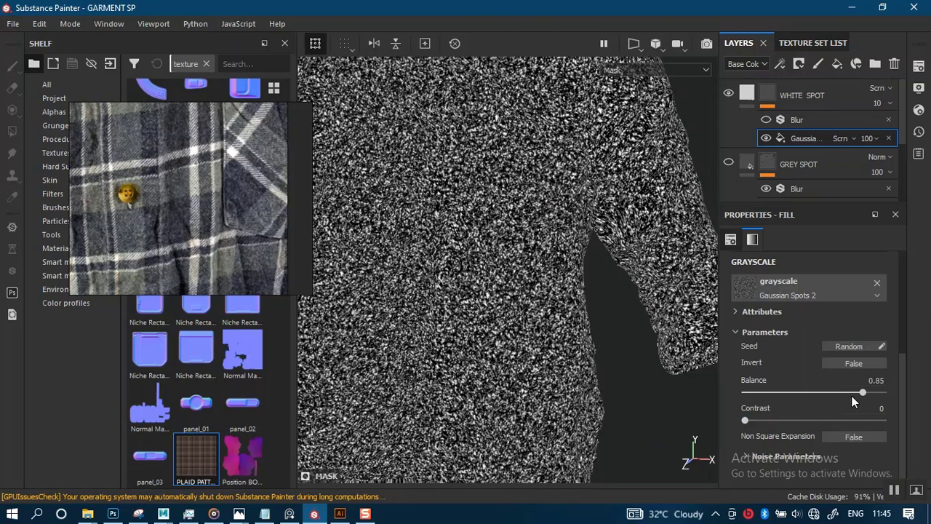
pyautogui.moveTo(862, 393); pyautogui.dragTo(887, 394)
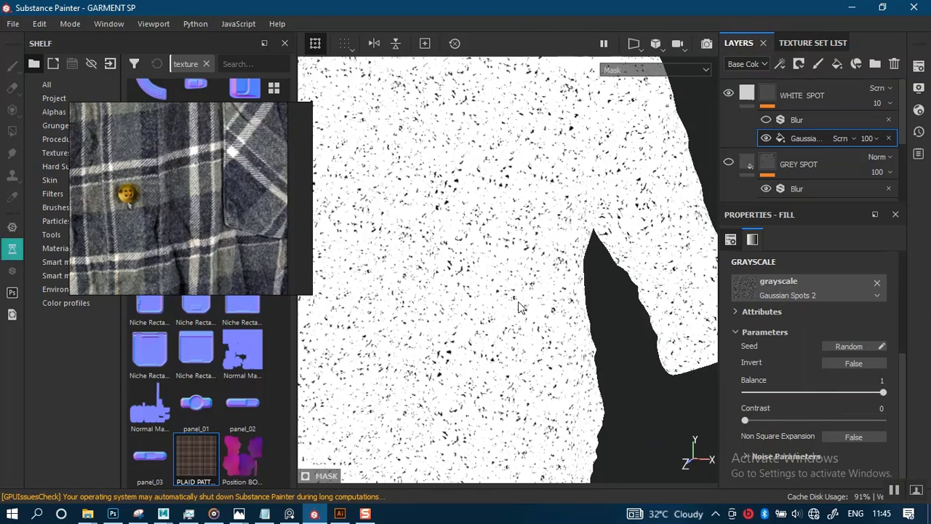
pyautogui.keyDown('alt'); pyautogui.moveTo(518, 306); pyautogui.dragTo(510, 289); pyautogui.keyUp('alt')
pyautogui.press('m')
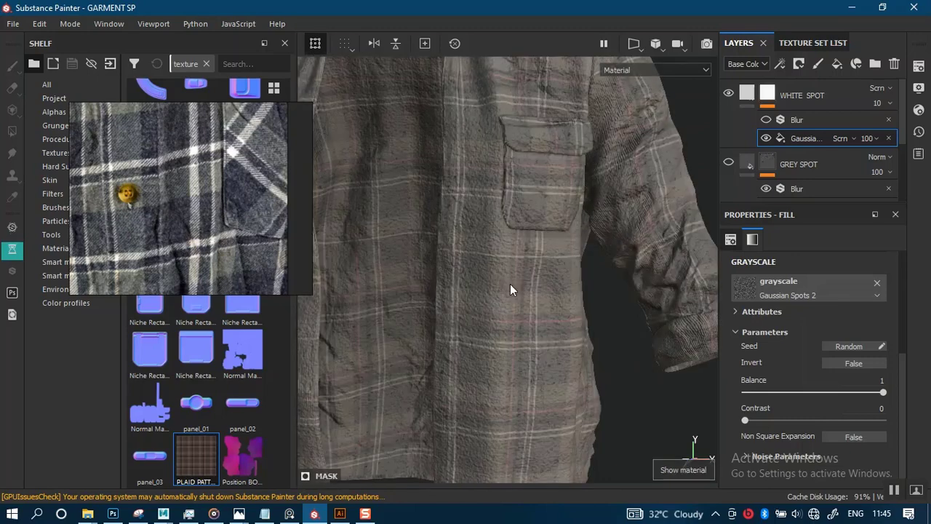
# Step: Set the Gaussian Spots 2 fill's Balance to 0.42 while viewing the mask, check the material, and save the project
pyautogui.press('m')
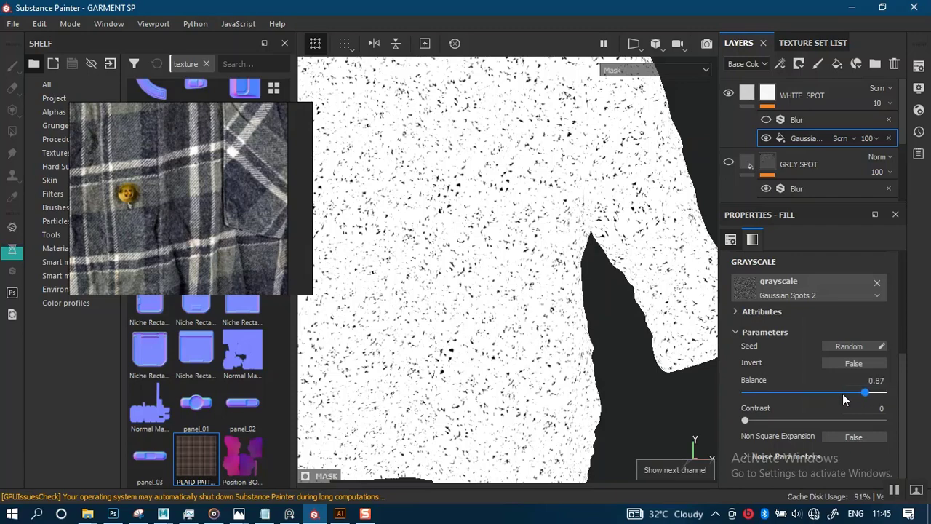
pyautogui.moveTo(844, 399); pyautogui.dragTo(802, 395)
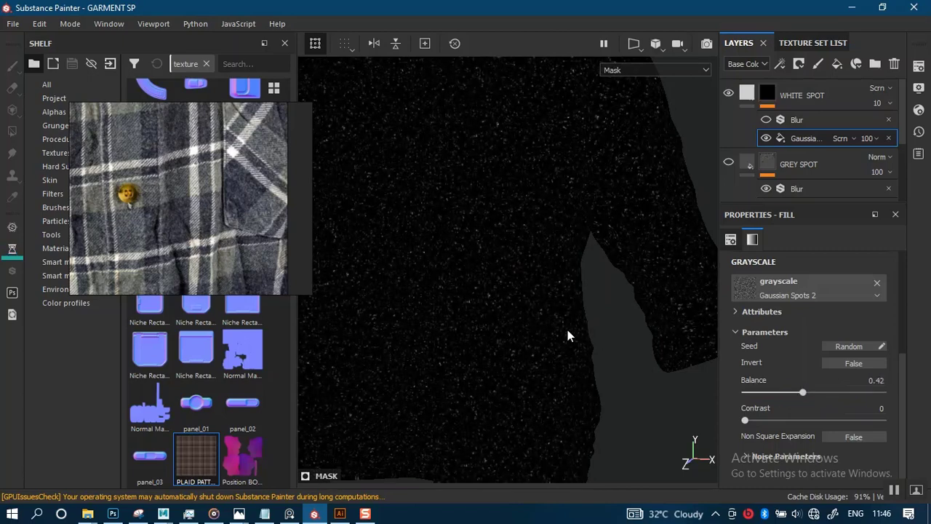
pyautogui.press('m')
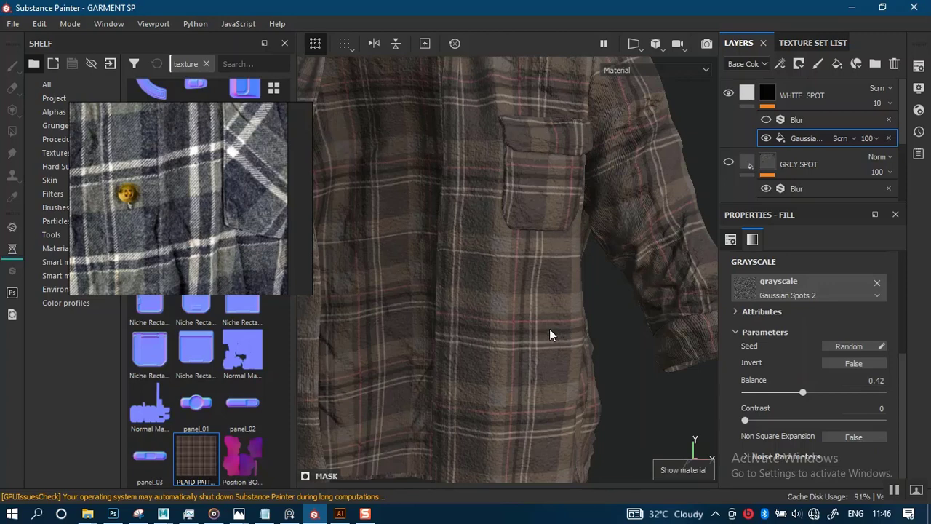
pyautogui.keyDown('alt'); pyautogui.moveTo(550, 329); pyautogui.dragTo(576, 379); pyautogui.keyUp('alt')
pyautogui.hotkey('ctrl', 's')
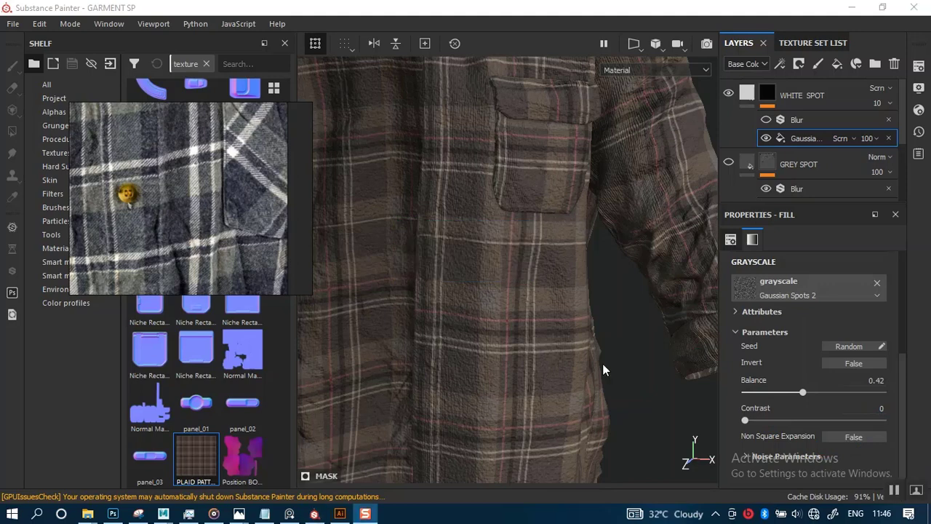
# Step: Raise the WHITE SPOT layer's Base Color opacity to 100 and inspect the speckles on the shirt
pyautogui.click(892, 104)
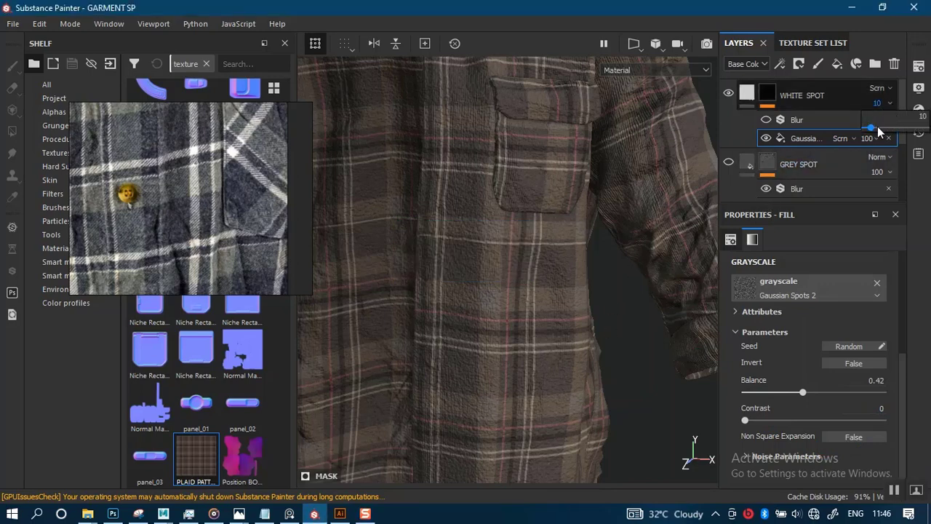
pyautogui.moveTo(877, 126); pyautogui.dragTo(930, 133)
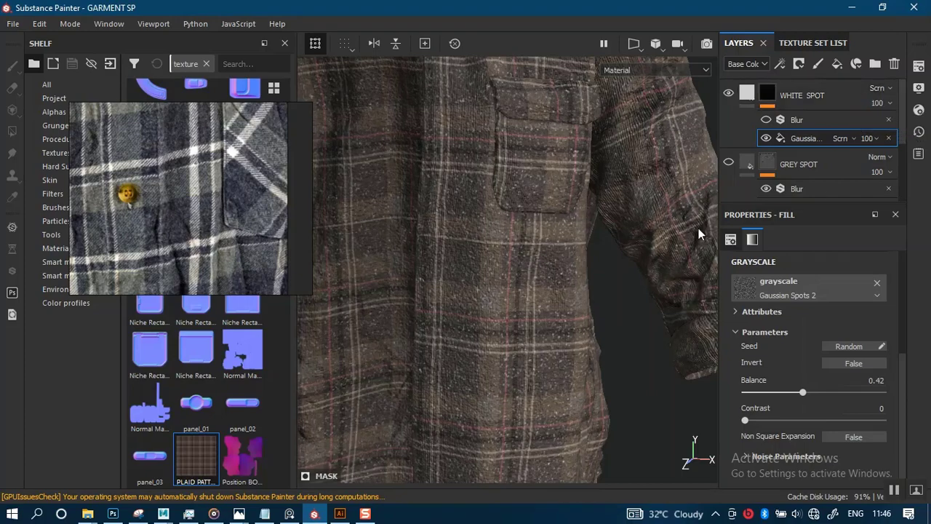
pyautogui.keyDown('alt'); pyautogui.moveTo(490, 324); pyautogui.dragTo(451, 172, button='right'); pyautogui.keyUp('alt')
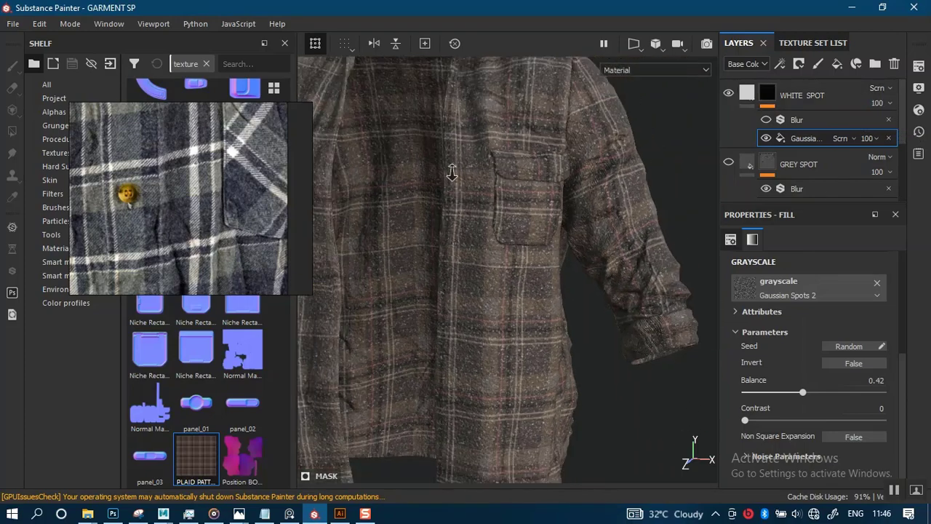
pyautogui.keyDown('alt'); pyautogui.moveTo(494, 283); pyautogui.dragTo(486, 240, button='right'); pyautogui.keyUp('alt')
pyautogui.keyDown('alt'); pyautogui.moveTo(511, 329); pyautogui.dragTo(654, 314, button='right'); pyautogui.keyUp('alt')
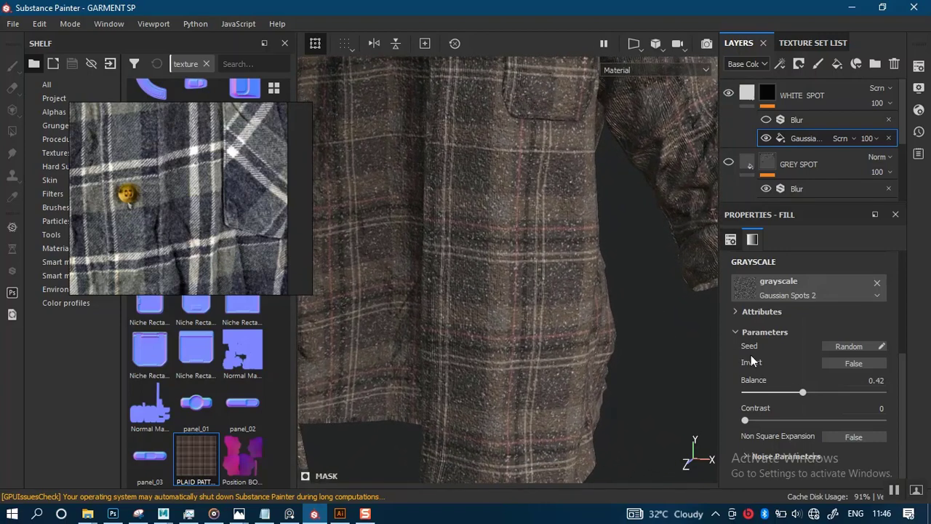
# Step: Set the UV scale of the Gaussian Spots 2 fill in WHITE SPOT's mask to 20
pyautogui.scroll(5, 792, 372)
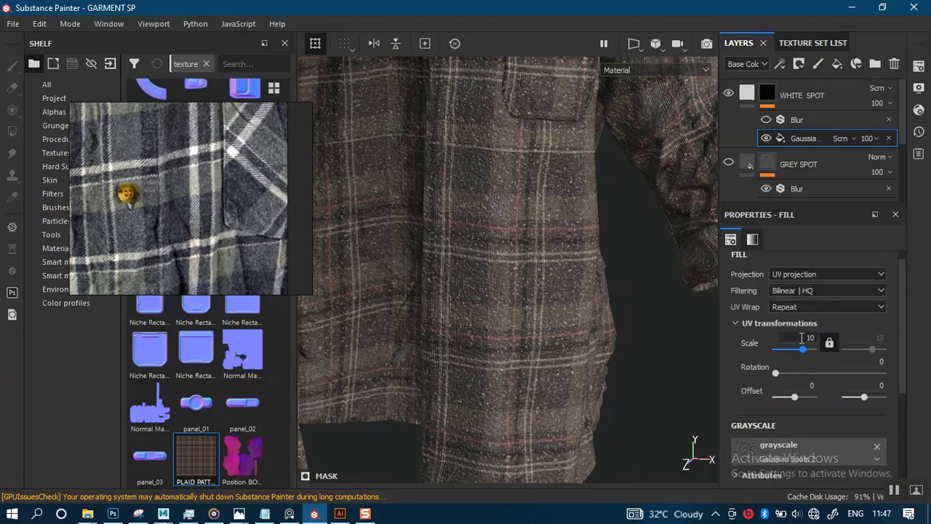
pyautogui.click(801, 338)
pyautogui.write('2')
pyautogui.press('Return')
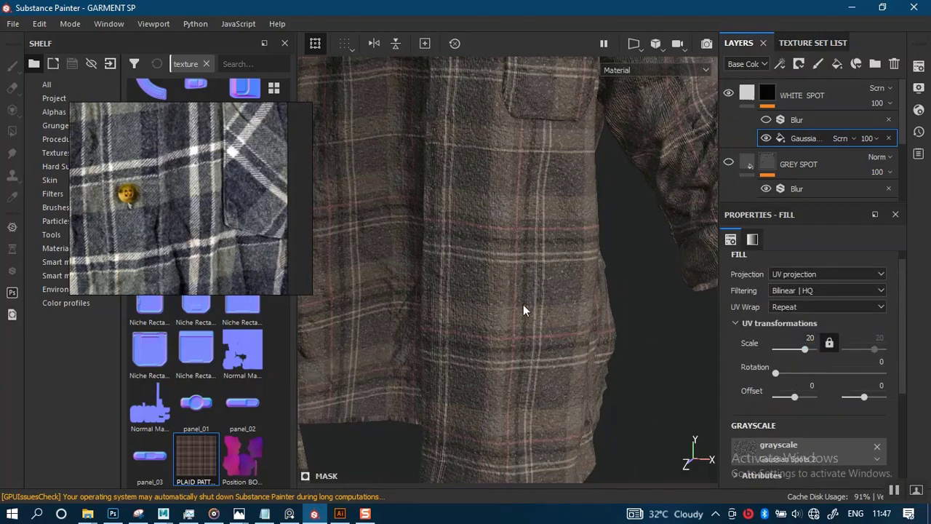
# Step: Examine the size and density of the white speckles on the lower shirt front, both close up and from farther away
pyautogui.keyDown('alt'); pyautogui.moveTo(523, 310); pyautogui.dragTo(482, 272); pyautogui.keyUp('alt')
pyautogui.keyDown('alt'); pyautogui.moveTo(510, 233); pyautogui.dragTo(516, 368, button='right'); pyautogui.keyUp('alt')
pyautogui.keyDown('alt'); pyautogui.moveTo(533, 265); pyautogui.dragTo(502, 267, button='middle'); pyautogui.keyUp('alt')
pyautogui.keyDown('alt'); pyautogui.moveTo(502, 267); pyautogui.dragTo(537, 338, button='right'); pyautogui.keyUp('alt')
pyautogui.keyDown('alt'); pyautogui.moveTo(525, 255); pyautogui.dragTo(523, 286); pyautogui.keyUp('alt')
pyautogui.keyDown('alt'); pyautogui.moveTo(524, 283); pyautogui.dragTo(558, 265, button='middle'); pyautogui.keyUp('alt')
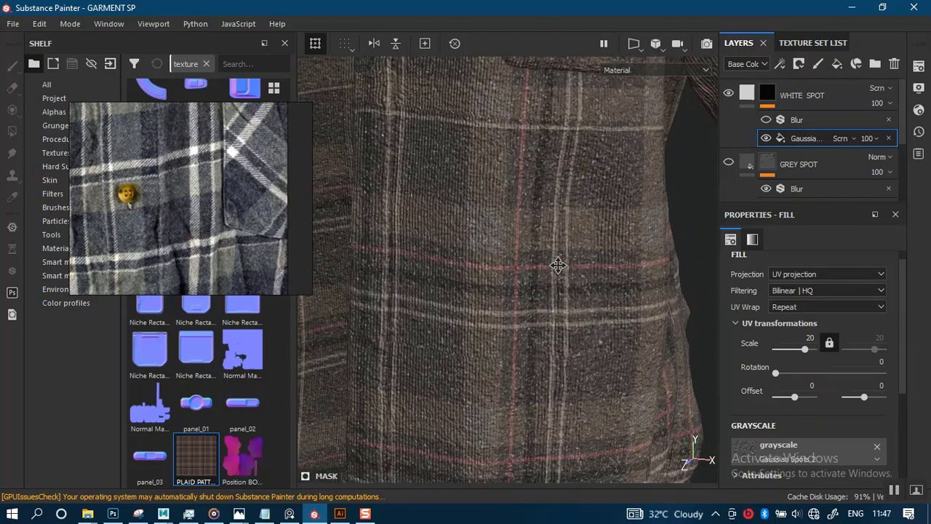
pyautogui.keyDown('alt'); pyautogui.moveTo(558, 265); pyautogui.dragTo(524, 163, button='right'); pyautogui.keyUp('alt')
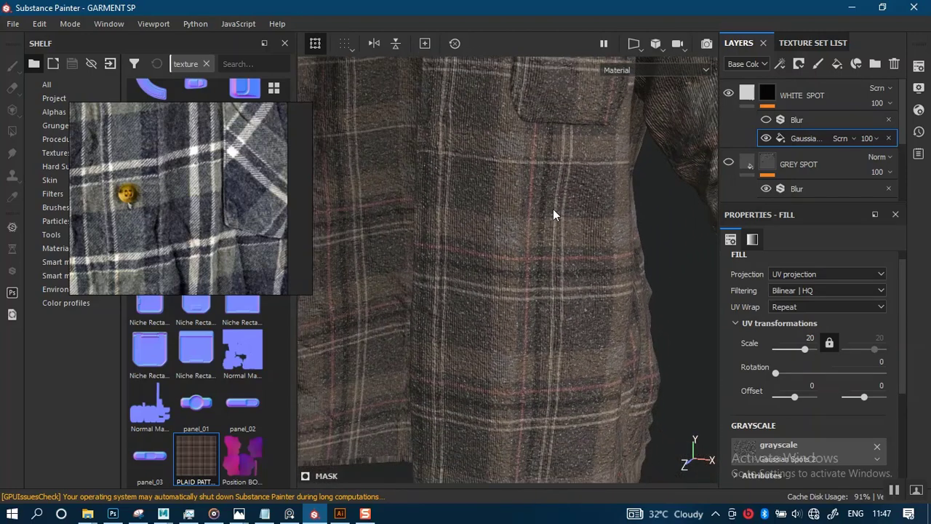
pyautogui.keyDown('alt'); pyautogui.moveTo(553, 214); pyautogui.dragTo(539, 186, button='middle'); pyautogui.keyUp('alt')
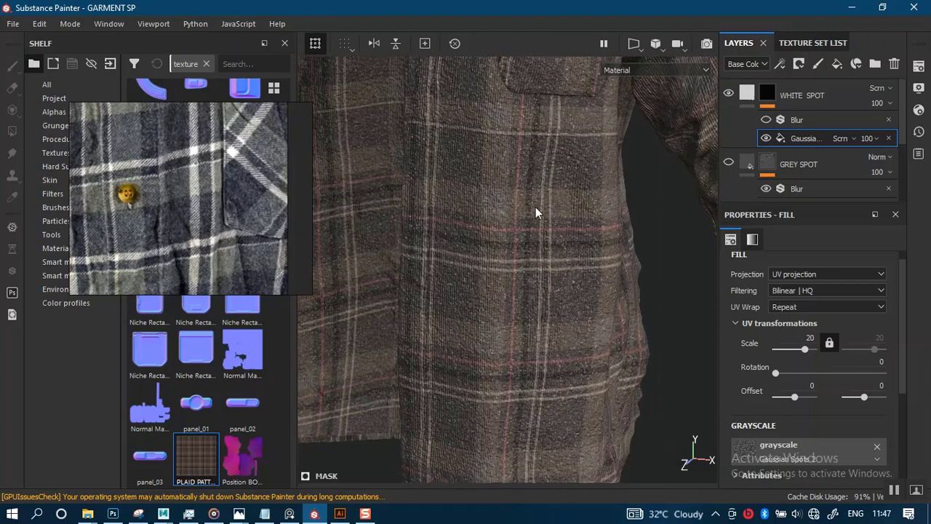
pyautogui.keyDown('alt'); pyautogui.moveTo(536, 213); pyautogui.dragTo(465, 276, button='right'); pyautogui.keyUp('alt')
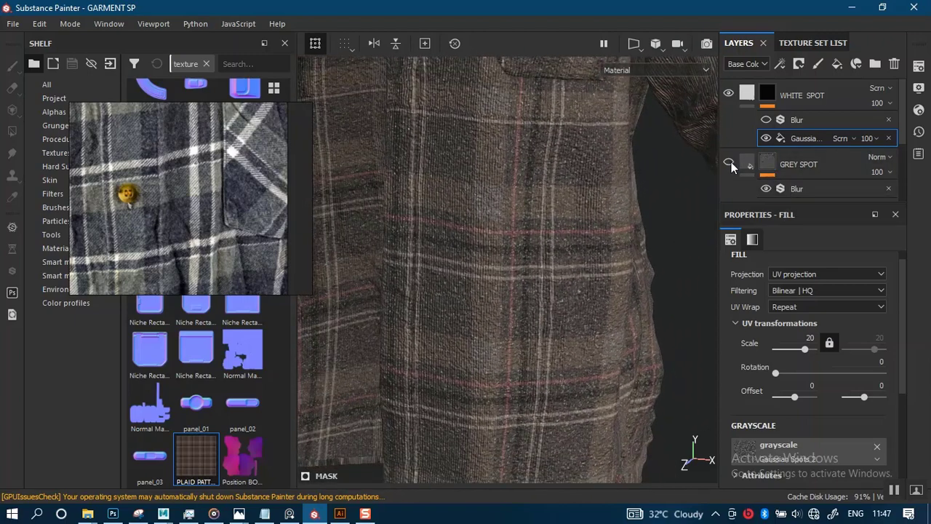
# Step: Check the shirt with GREY SPOT toggled on and off, and duplicate the WHITE SPOT layer
pyautogui.click(838, 98)
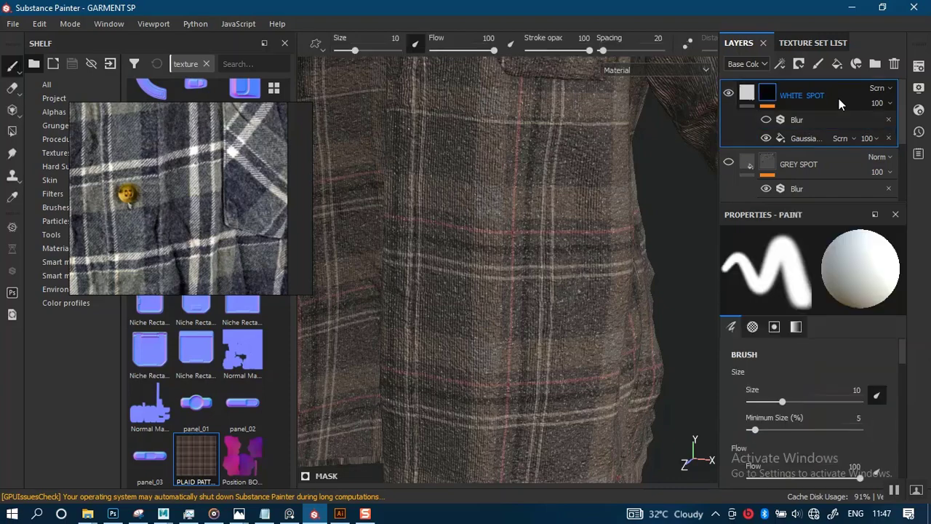
pyautogui.click(729, 166)
pyautogui.click(728, 165)
pyautogui.hotkey('ctrl', 'd')
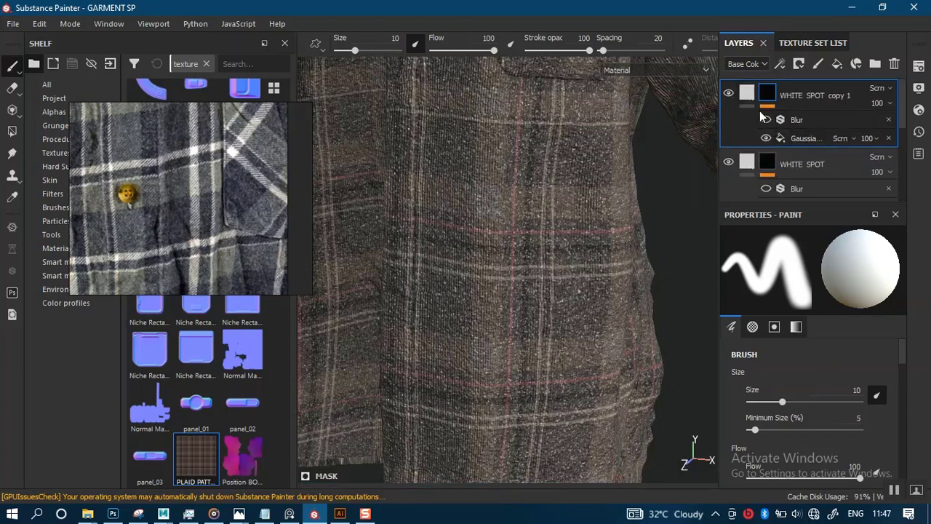
# Step: Try the dark grey of the GREY SPOT layer, RGB 0.070, as the WHITE SPOT copy's Base Color
pyautogui.click(751, 98)
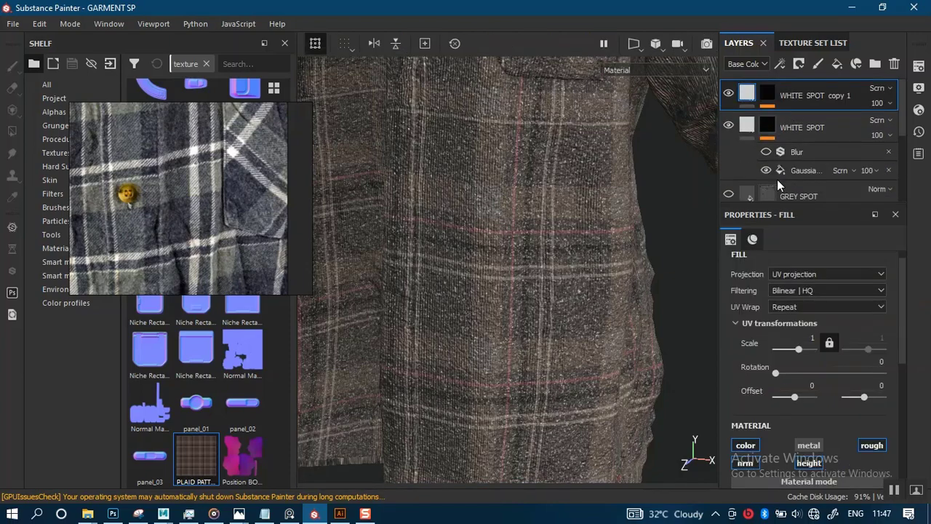
pyautogui.scroll(-2, 779, 178)
pyautogui.scroll(1, 778, 178)
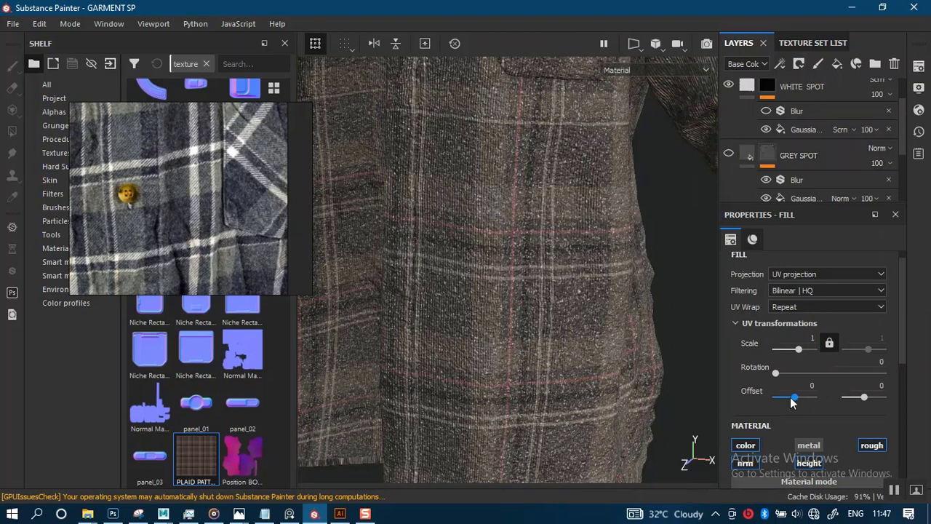
pyautogui.scroll(-4, 791, 406)
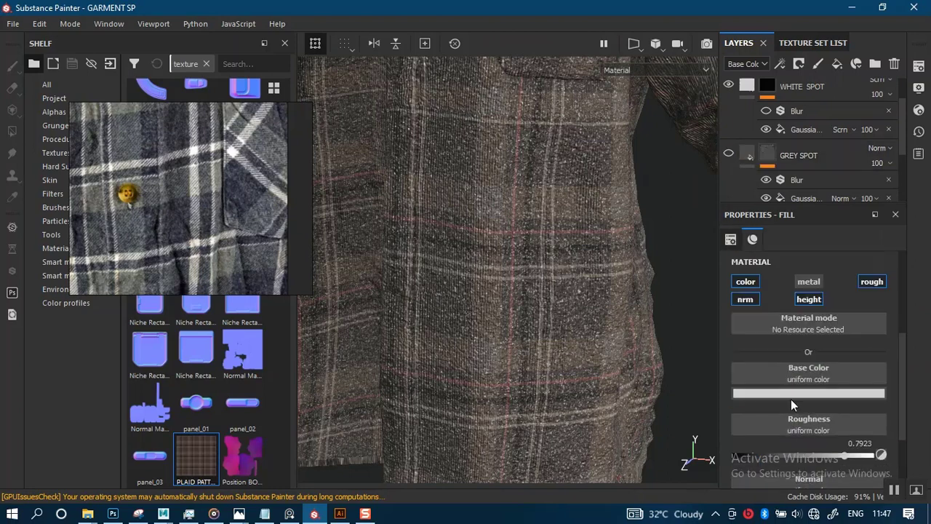
pyautogui.click(789, 394)
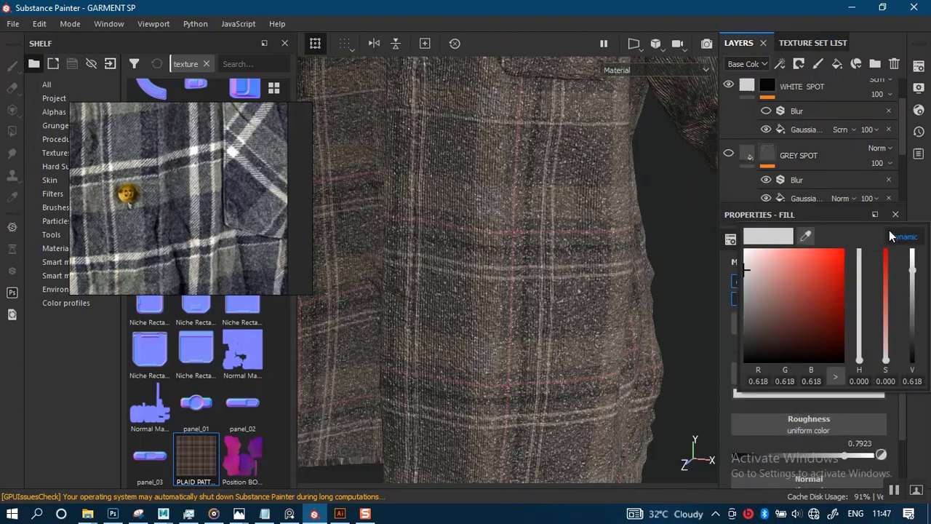
pyautogui.moveTo(771, 302); pyautogui.dragTo(744, 155)
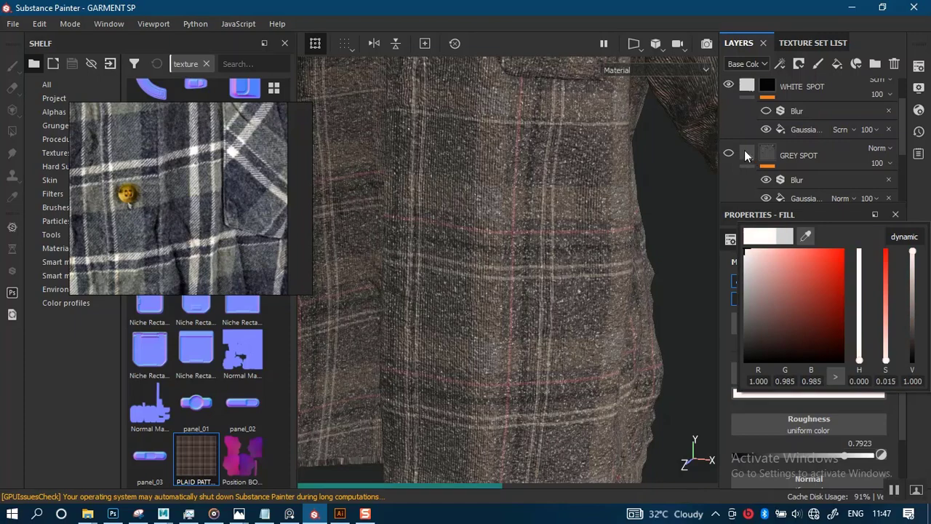
pyautogui.click(809, 232)
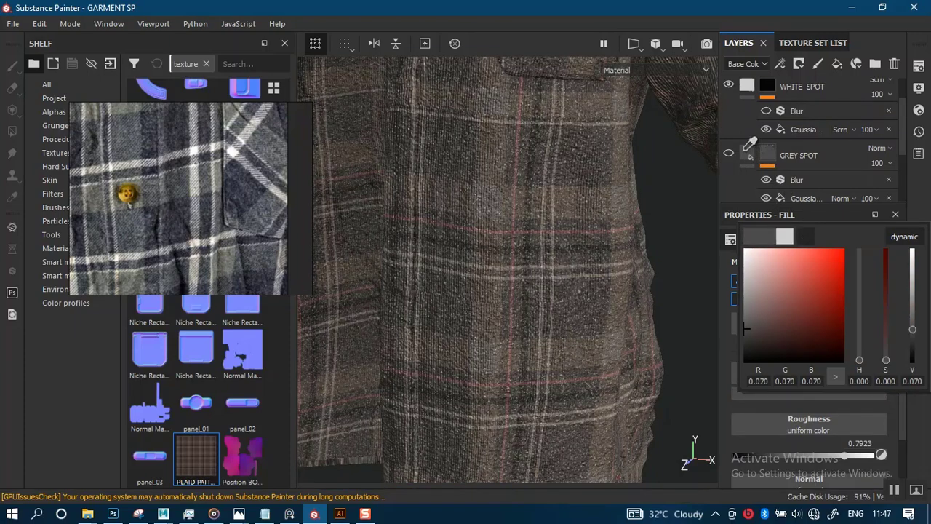
pyautogui.click(745, 152)
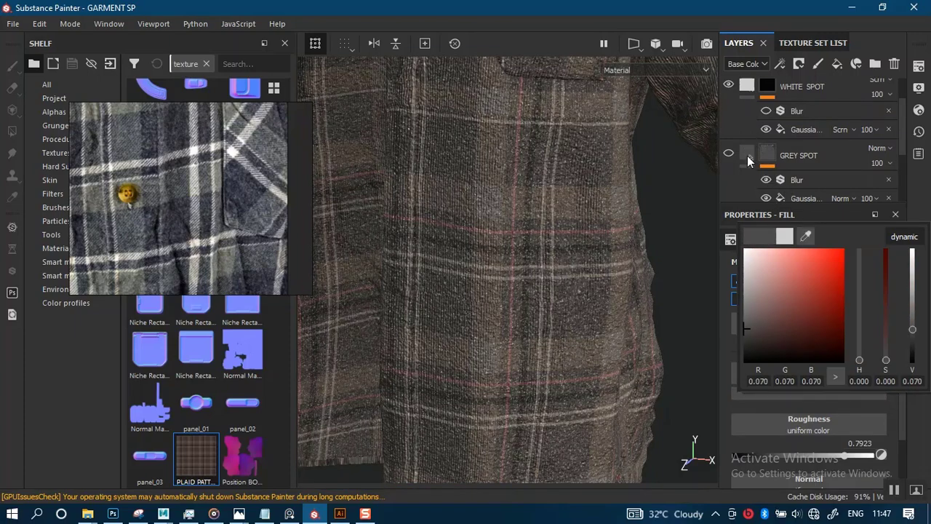
pyautogui.hotkey('ctrl', 'd')
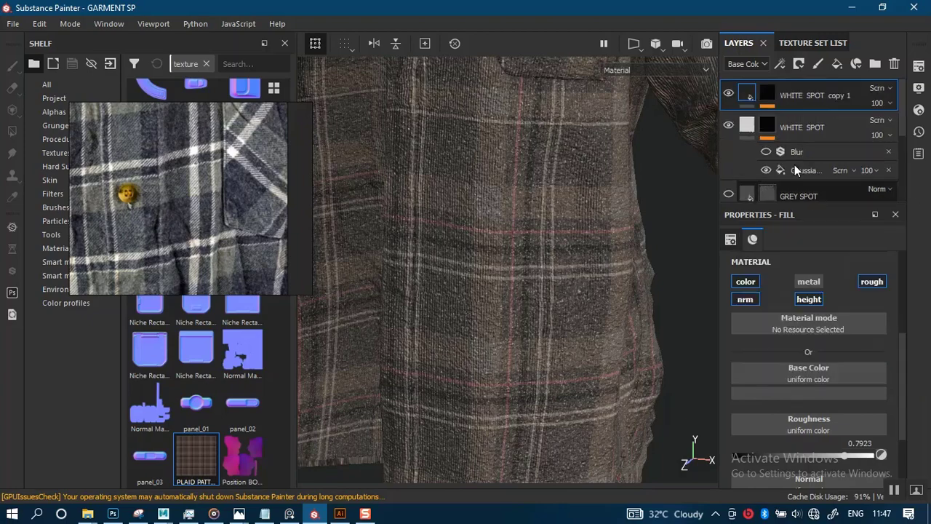
# Step: Randomize the seed of the Gaussian Spots 2 fill in the WHITE SPOT copy's mask
pyautogui.click(774, 100)
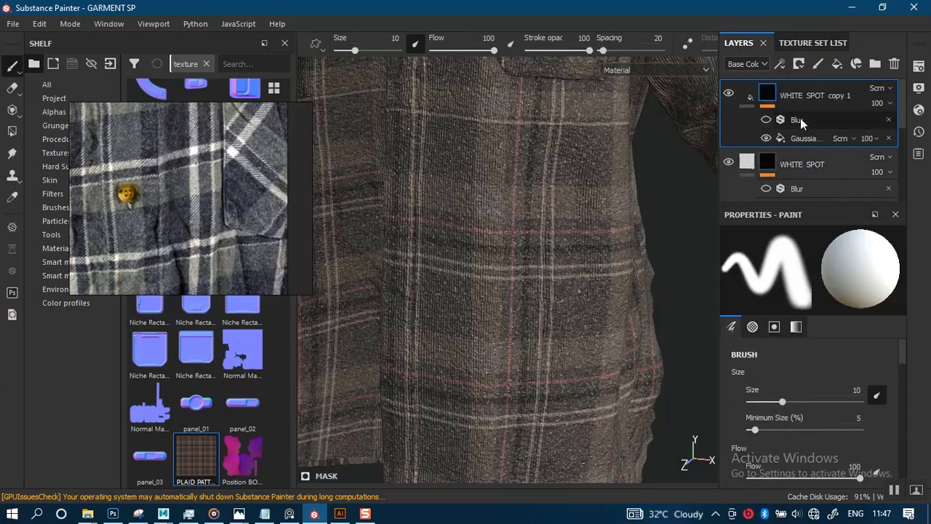
pyautogui.click(800, 137)
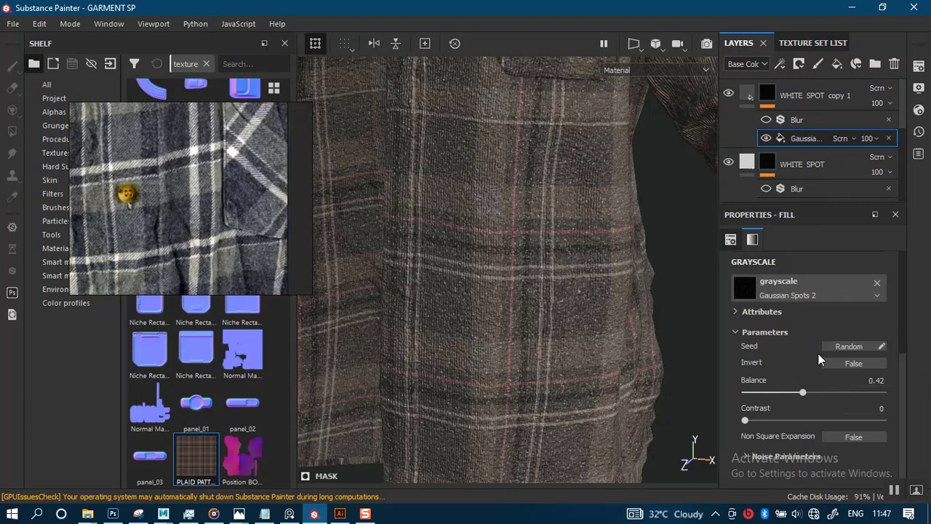
pyautogui.scroll(2, 819, 353)
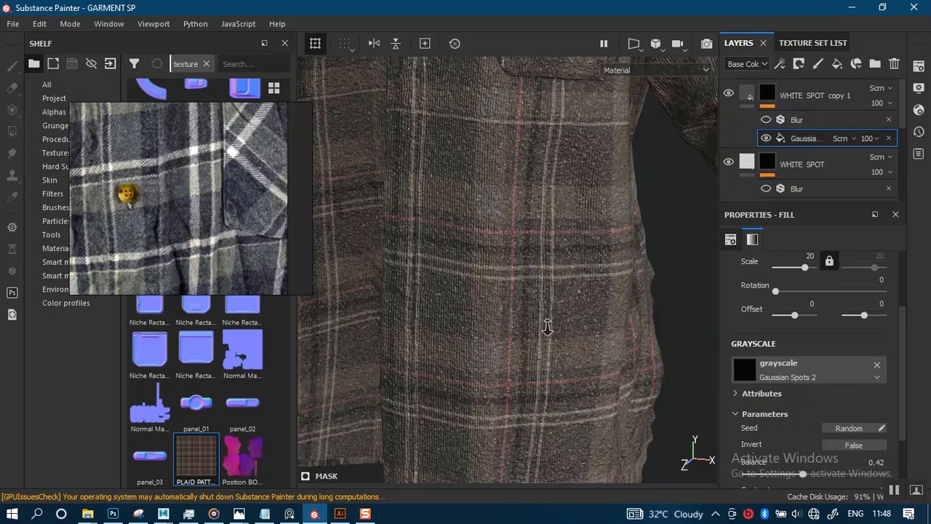
pyautogui.keyDown('alt'); pyautogui.moveTo(548, 328); pyautogui.dragTo(557, 375, button='right'); pyautogui.keyUp('alt')
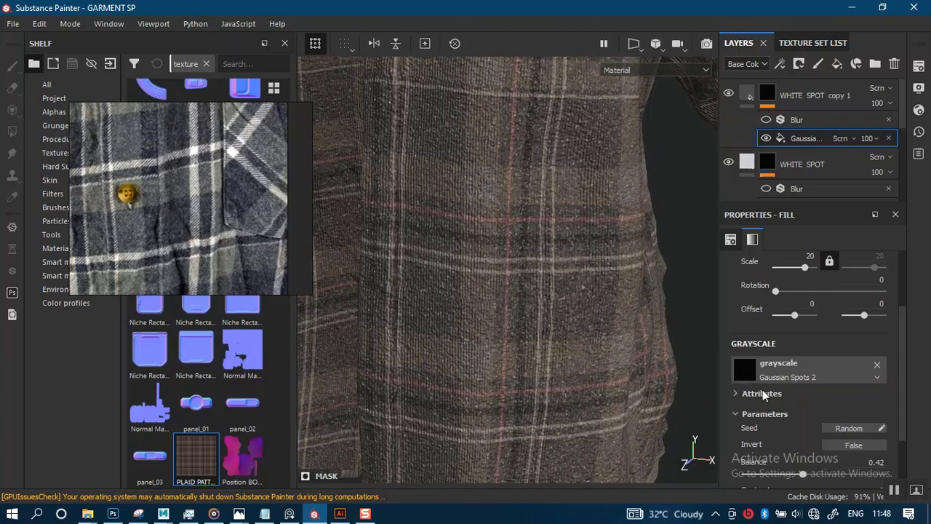
pyautogui.click(851, 429)
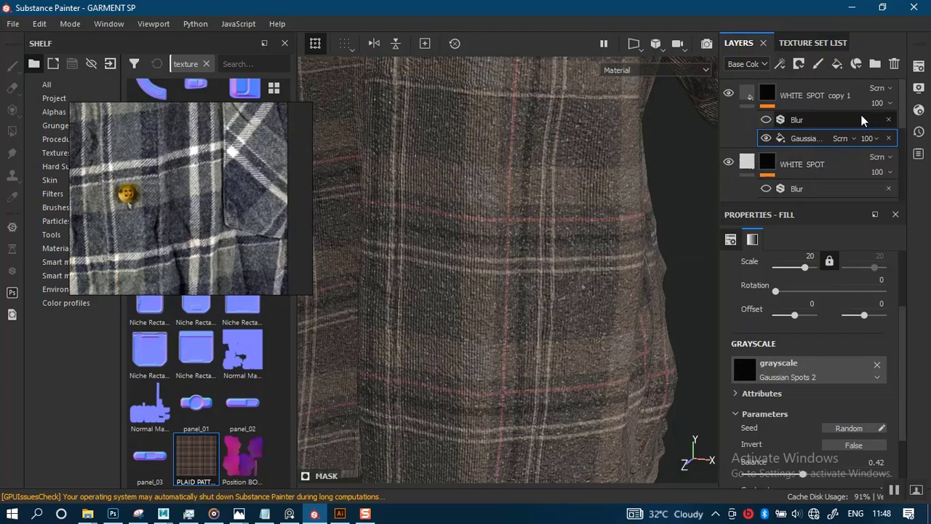
# Step: Set the blend modes of the WHITE SPOT copy and the Gaussian Spots 2 fill in its mask to Normal
pyautogui.click(888, 88)
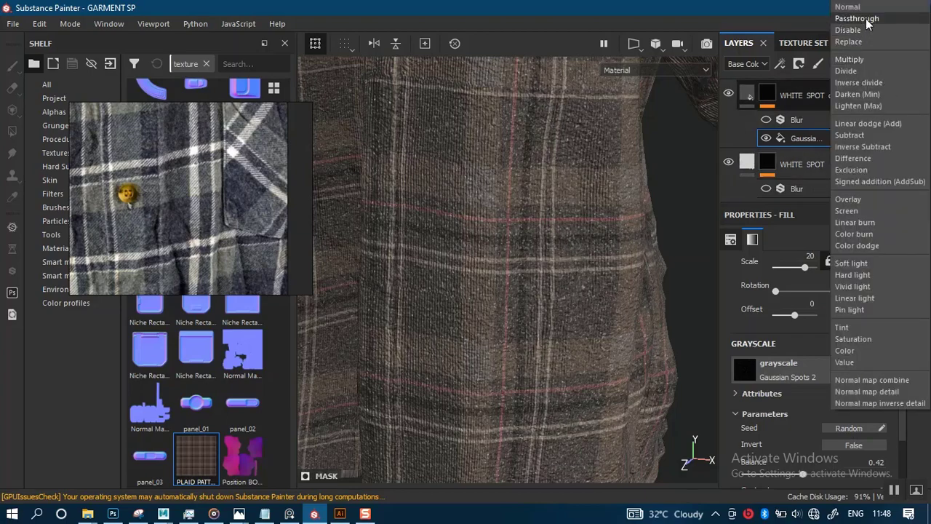
pyautogui.click(849, 7)
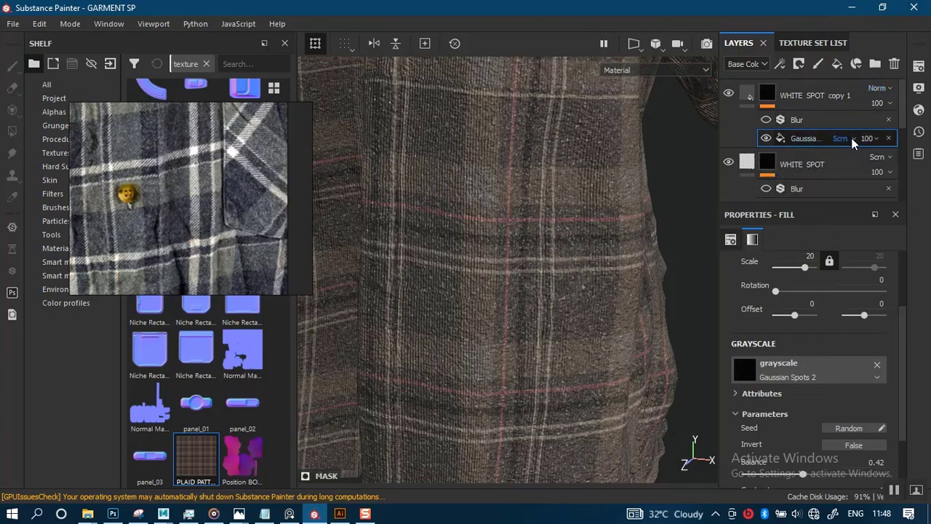
pyautogui.scroll(-1, 851, 144)
pyautogui.scroll(1, 847, 145)
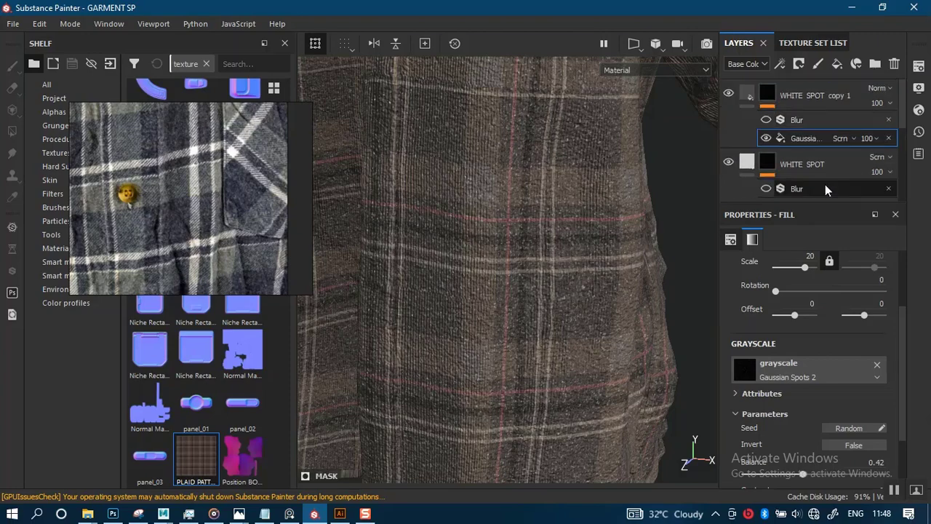
pyautogui.click(851, 138)
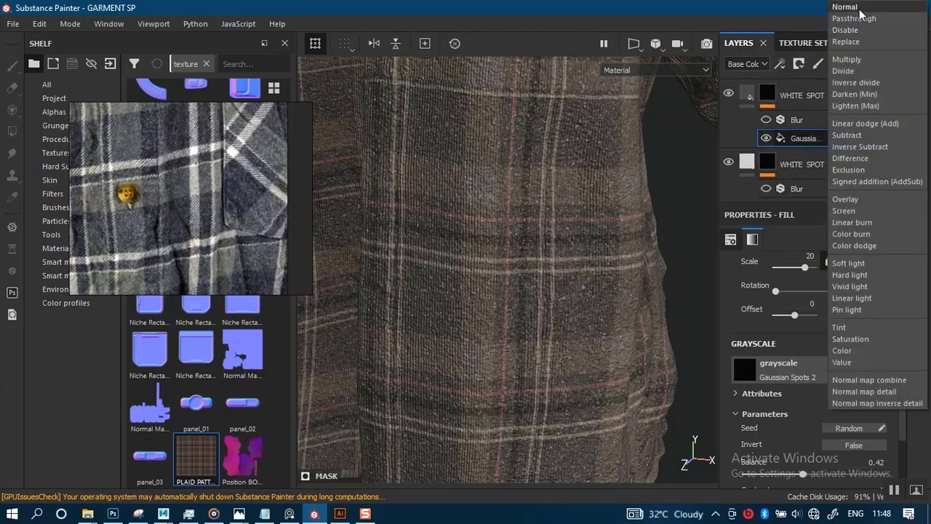
pyautogui.press('Escape')
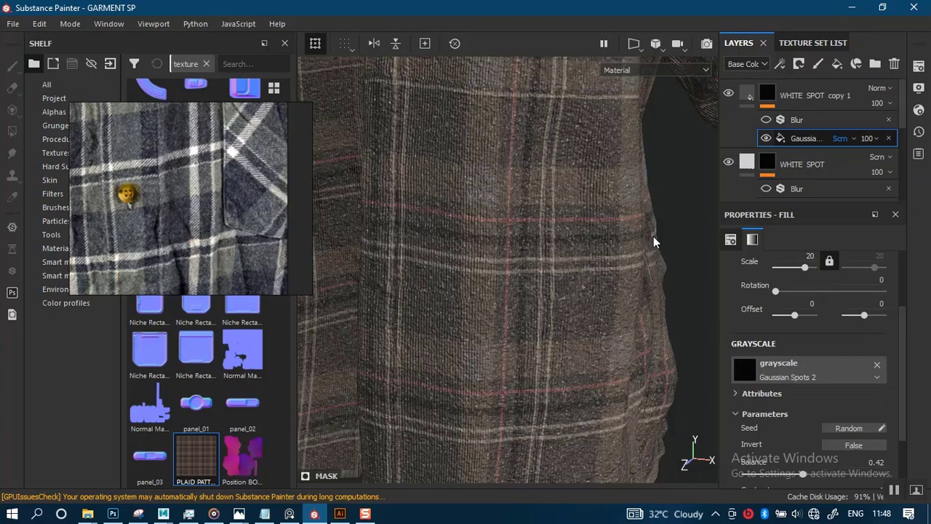
# Step: Inspect the speckles close up and set the WHITE SPOT copy's Base Color to black
pyautogui.scroll(2, 654, 242)
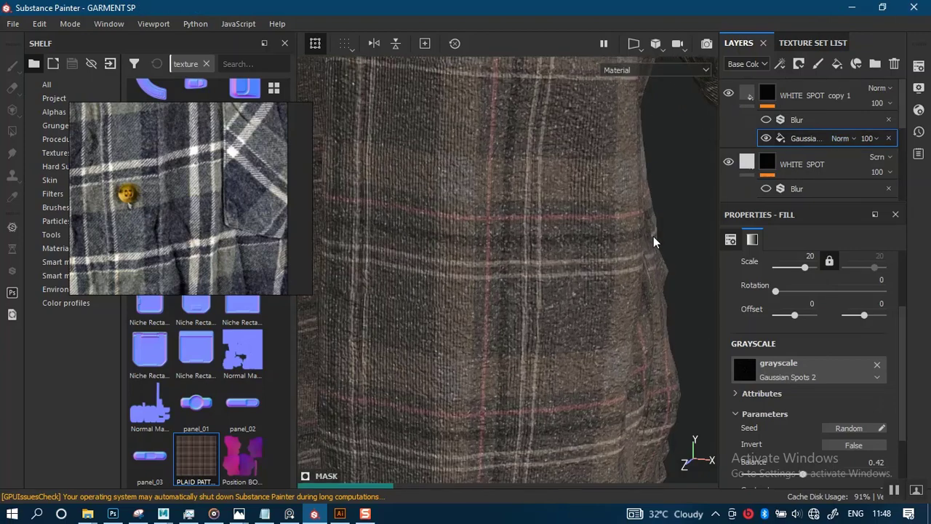
pyautogui.scroll(-4, 653, 242)
pyautogui.scroll(2, 652, 241)
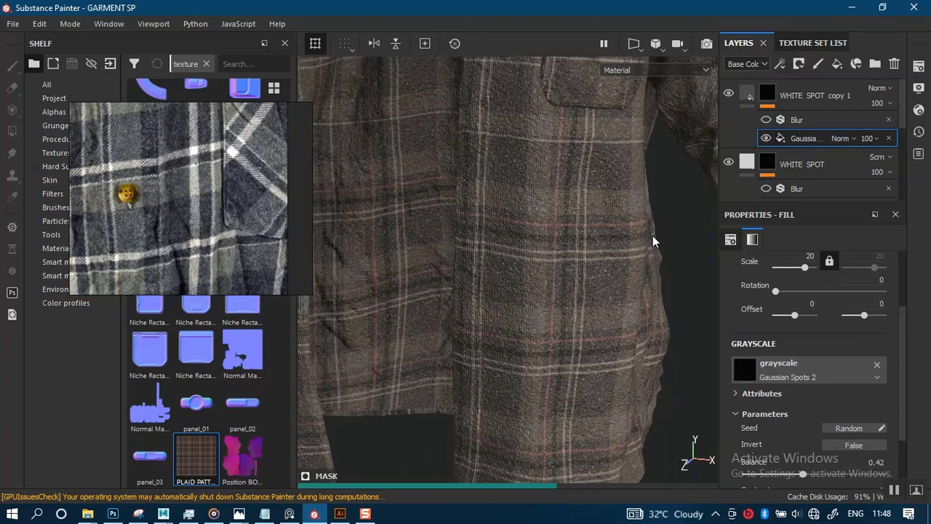
pyautogui.keyDown('alt'); pyautogui.moveTo(610, 231); pyautogui.dragTo(622, 331, button='right'); pyautogui.keyUp('alt')
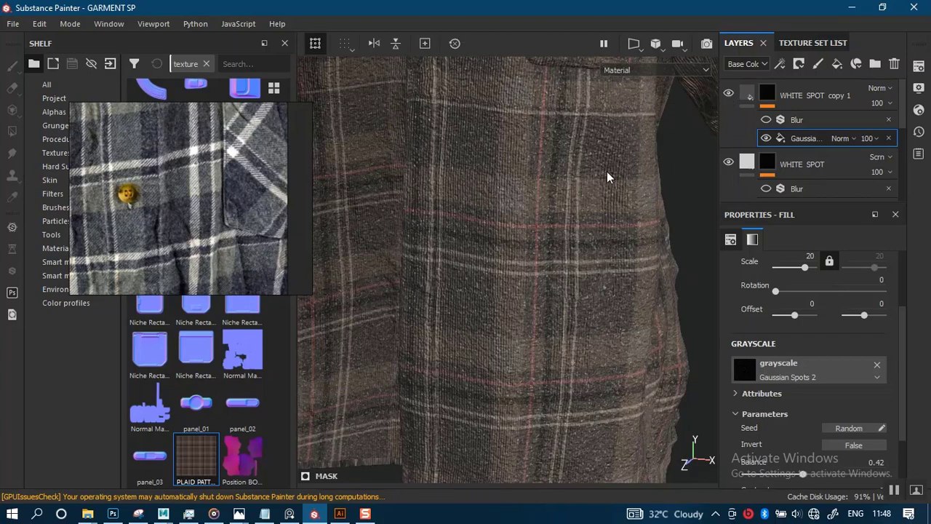
pyautogui.scroll(6, 603, 291)
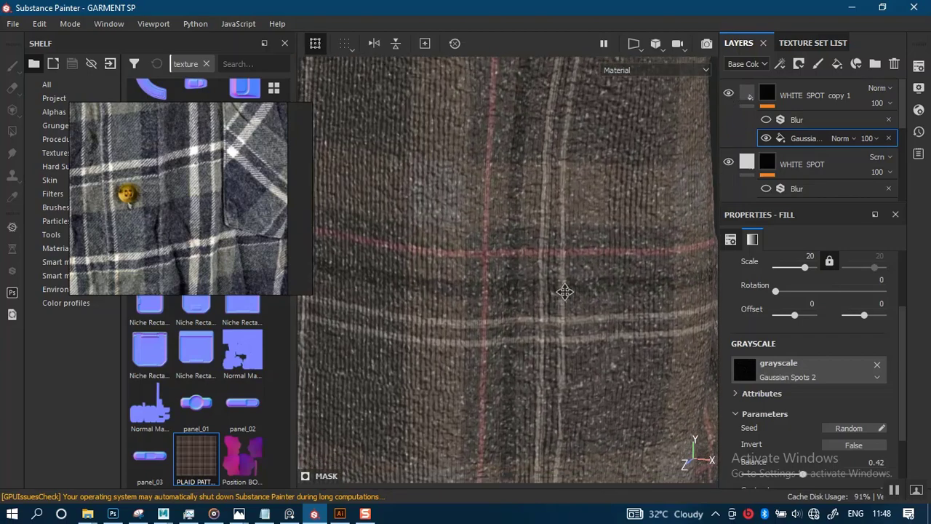
pyautogui.scroll(4, 575, 277)
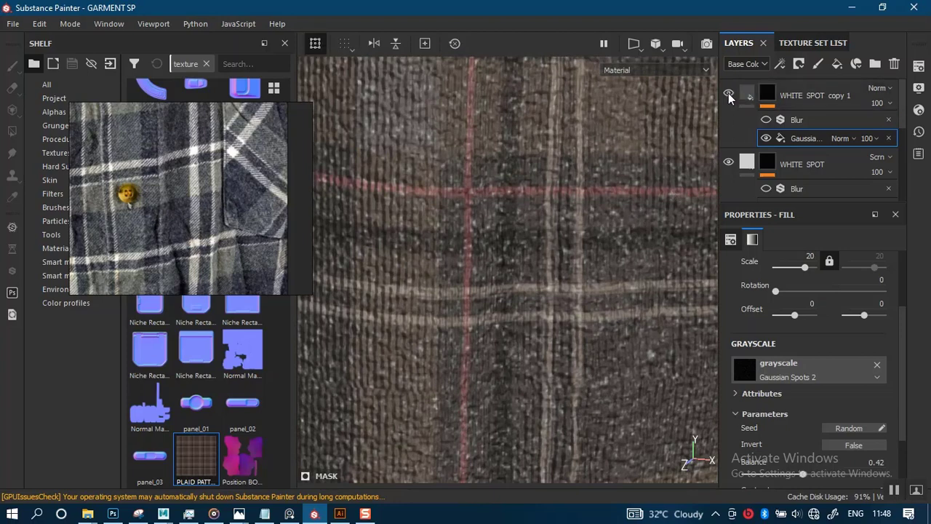
pyautogui.scroll(-3, 800, 429)
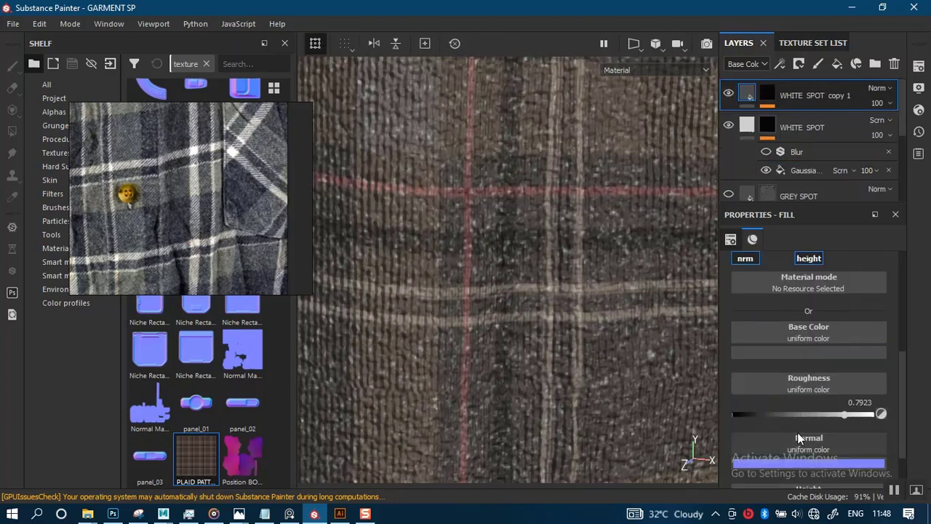
pyautogui.click(798, 350)
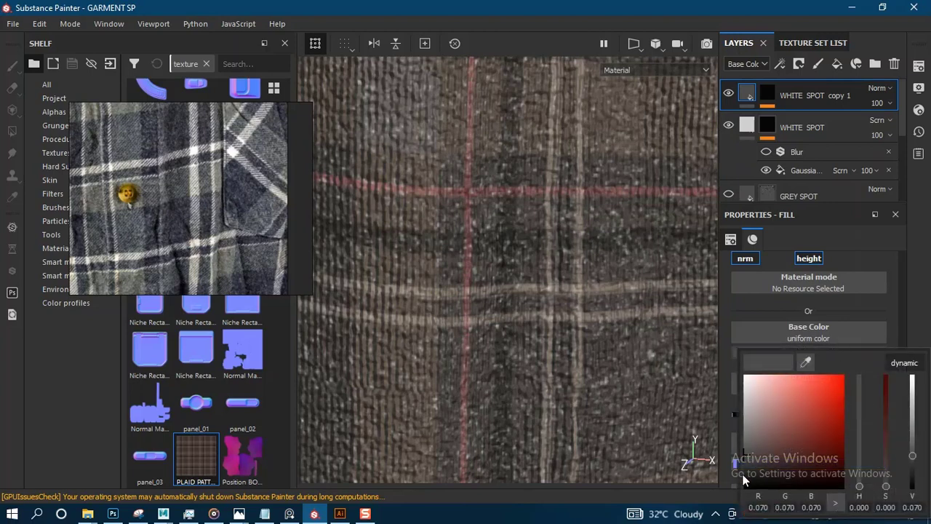
pyautogui.moveTo(751, 478); pyautogui.dragTo(742, 495)
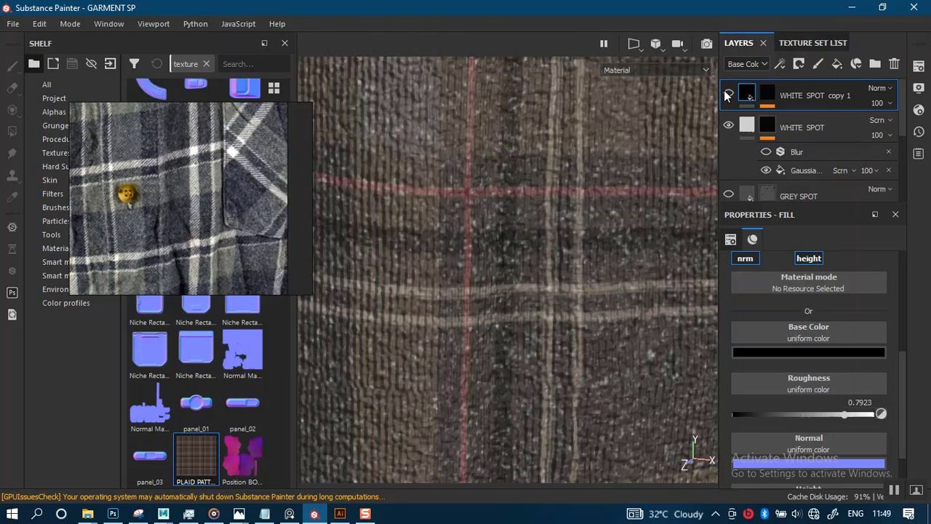
# Step: Select the WHITE SPOT copy's mask and compare the speckles on the shirt with that layer hidden and shown
pyautogui.scroll(5, 790, 327)
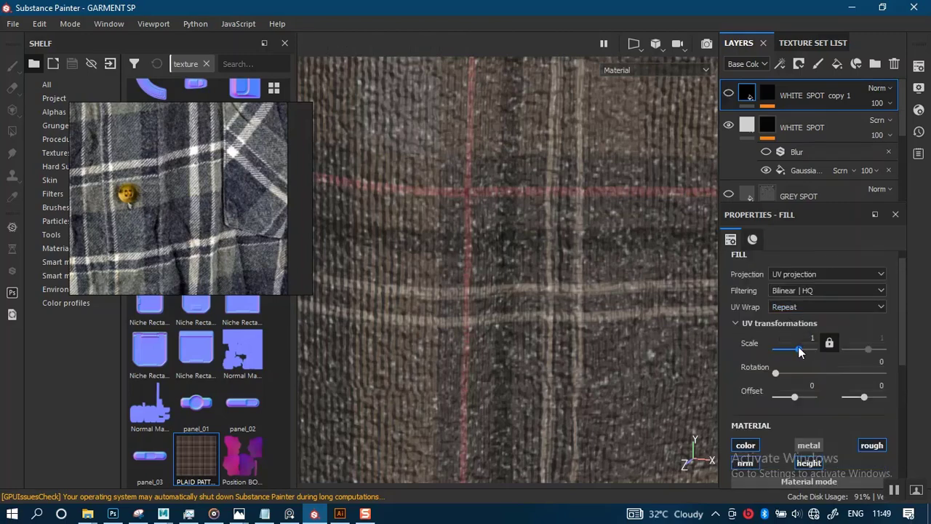
pyautogui.click(767, 93)
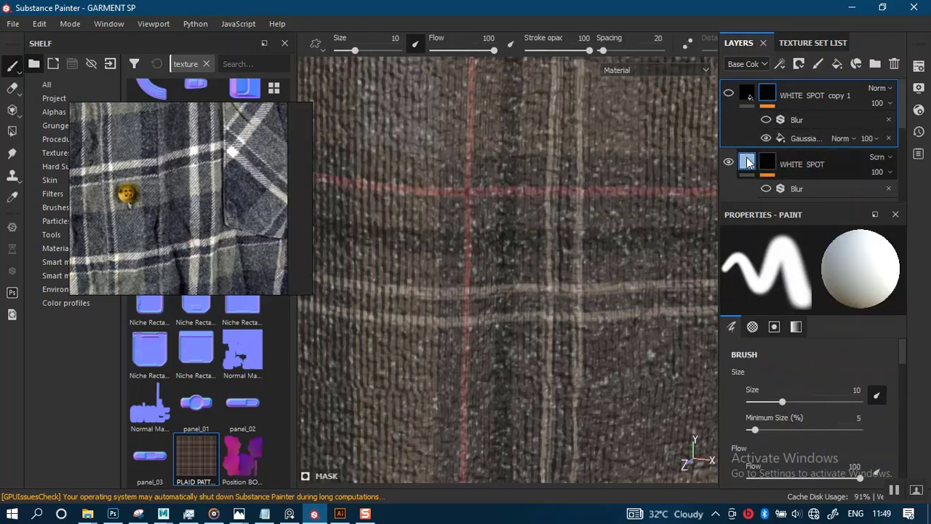
pyautogui.scroll(-2, 628, 250)
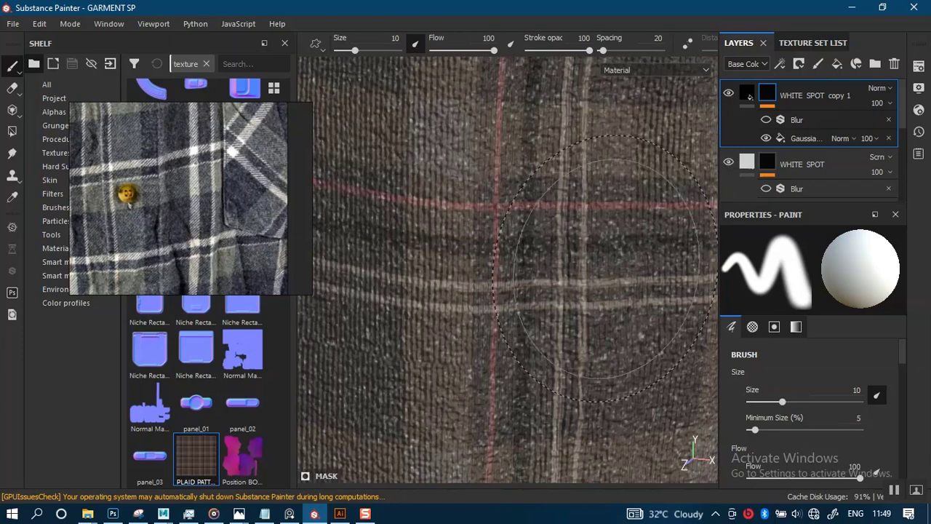
# Step: Examine the plaid shirt's front, pocket and sleeve up close with the WHITE SPOT copy 1 layer's dark fill
pyautogui.keyDown('alt'); pyautogui.moveTo(606, 267); pyautogui.dragTo(581, 250, button='right'); pyautogui.keyUp('alt')
pyautogui.scroll(-2, 581, 250)
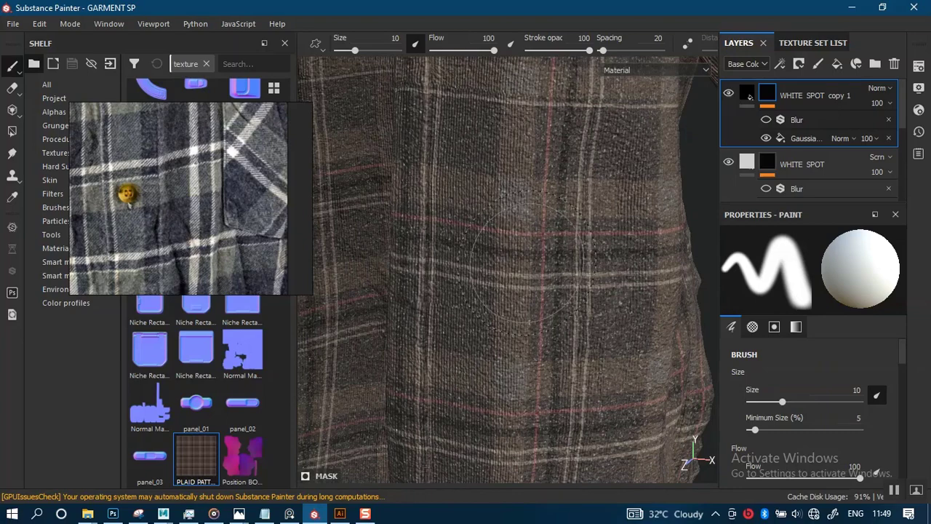
pyautogui.keyDown('alt'); pyautogui.moveTo(526, 241); pyautogui.dragTo(542, 297, button='right'); pyautogui.keyUp('alt')
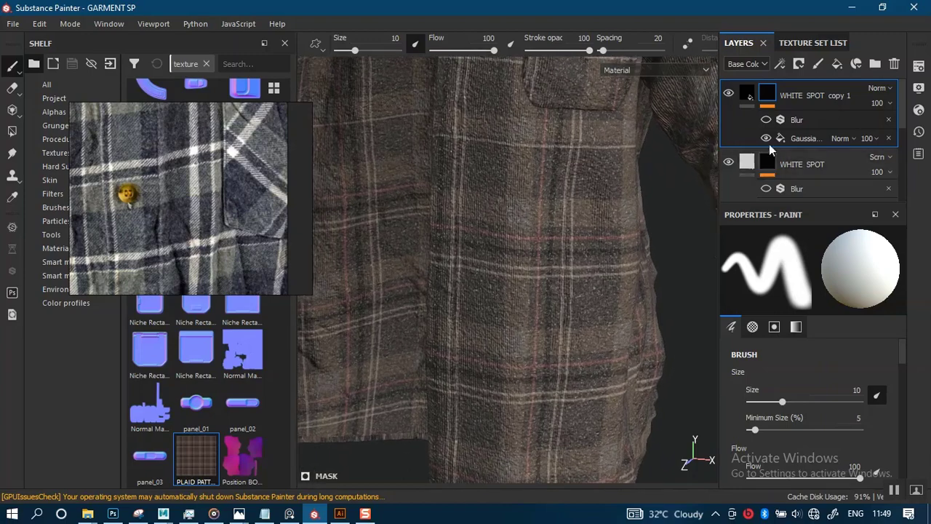
pyautogui.click(748, 99)
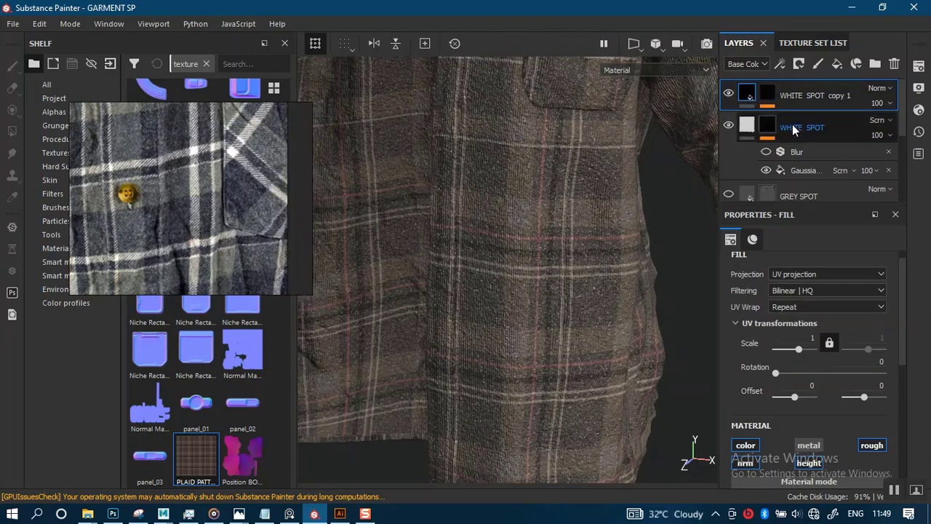
pyautogui.keyDown('alt'); pyautogui.moveTo(527, 269); pyautogui.dragTo(519, 224, button='right'); pyautogui.keyUp('alt')
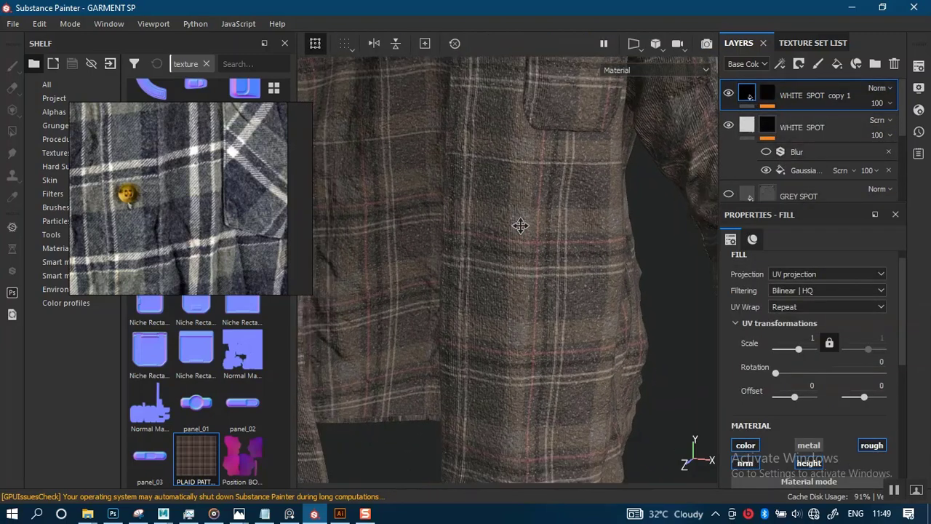
pyautogui.keyDown('alt'); pyautogui.moveTo(519, 224); pyautogui.dragTo(524, 160, button='middle'); pyautogui.keyUp('alt')
pyautogui.keyDown('alt'); pyautogui.moveTo(523, 160); pyautogui.dragTo(591, 291, button='right'); pyautogui.keyUp('alt')
pyautogui.keyDown('alt'); pyautogui.moveTo(591, 291); pyautogui.dragTo(562, 297); pyautogui.keyUp('alt')
pyautogui.keyDown('alt'); pyautogui.moveTo(568, 333); pyautogui.dragTo(530, 301, button='right'); pyautogui.keyUp('alt')
pyautogui.keyDown('alt'); pyautogui.moveTo(530, 301); pyautogui.dragTo(549, 316); pyautogui.keyUp('alt')
pyautogui.keyDown('alt'); pyautogui.moveTo(548, 316); pyautogui.dragTo(553, 298, button='right'); pyautogui.keyUp('alt')
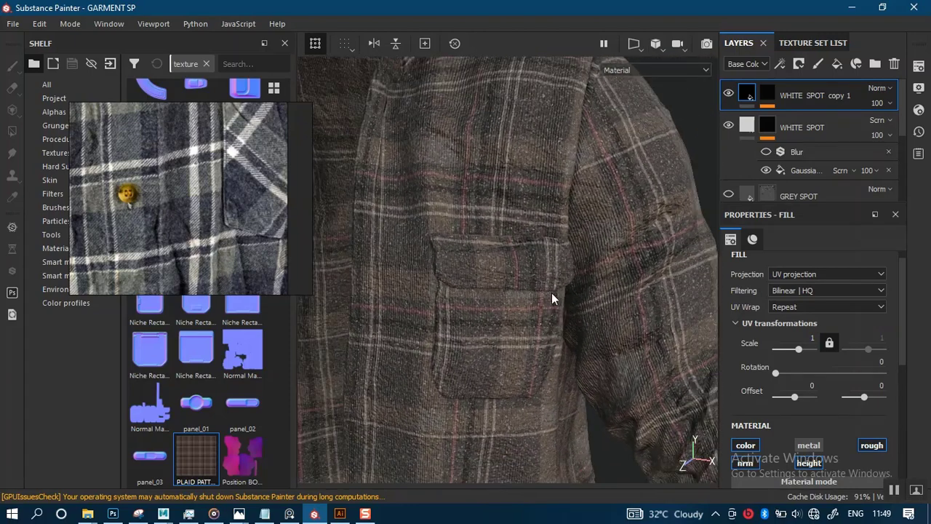
pyautogui.keyDown('alt'); pyautogui.moveTo(553, 298); pyautogui.dragTo(591, 191, button='middle'); pyautogui.keyUp('alt')
pyautogui.keyDown('alt'); pyautogui.moveTo(592, 198); pyautogui.dragTo(574, 202, button='right'); pyautogui.keyUp('alt')
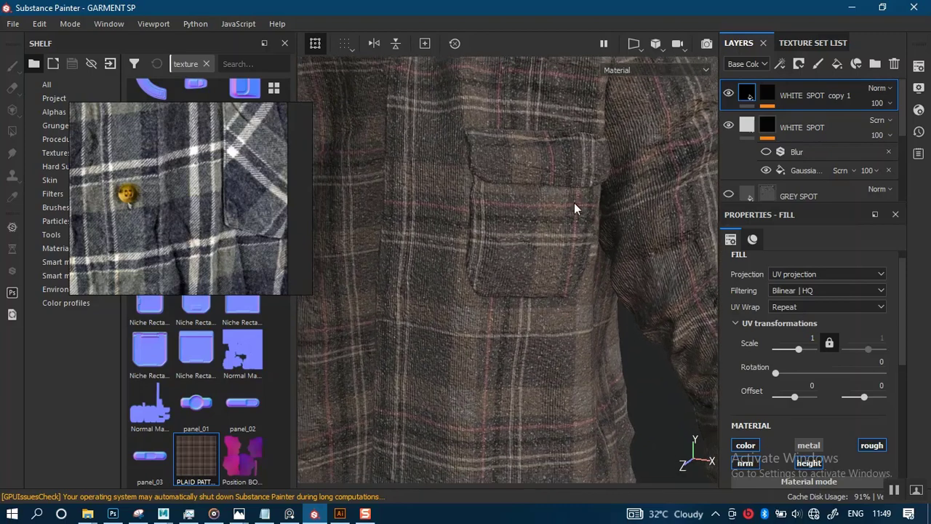
pyautogui.keyDown('alt'); pyautogui.moveTo(574, 213); pyautogui.dragTo(575, 184, button='middle'); pyautogui.keyUp('alt')
pyautogui.moveTo(568, 185)
pyautogui.keyDown('alt'); pyautogui.mouseDown()
pyautogui.moveTo(585, 186)
pyautogui.moveTo(576, 179)
pyautogui.mouseUp(); pyautogui.keyUp('alt')
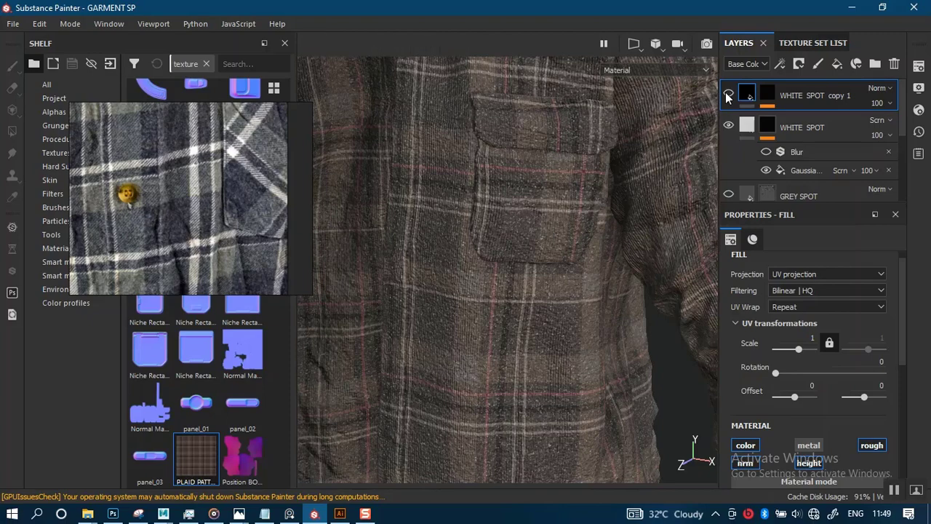
# Step: Set the blend mode to Screen for both the WHITE SPOT copy 1 layer and its mask's Gaussian Spots fill
pyautogui.click(767, 98)
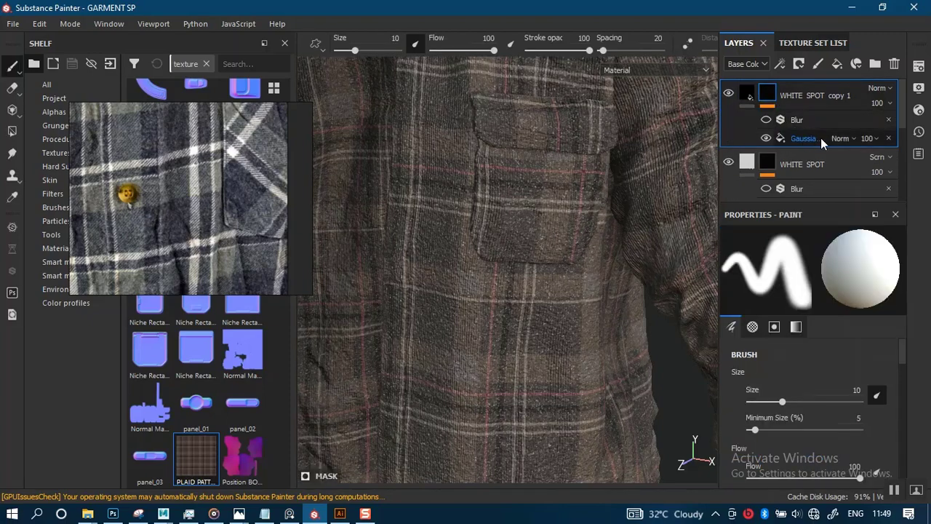
pyautogui.click(874, 138)
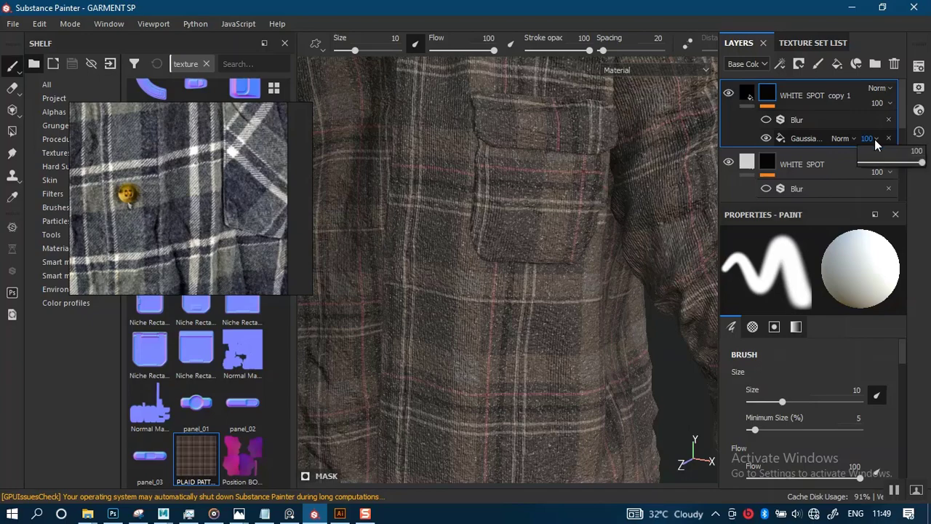
pyautogui.click(854, 138)
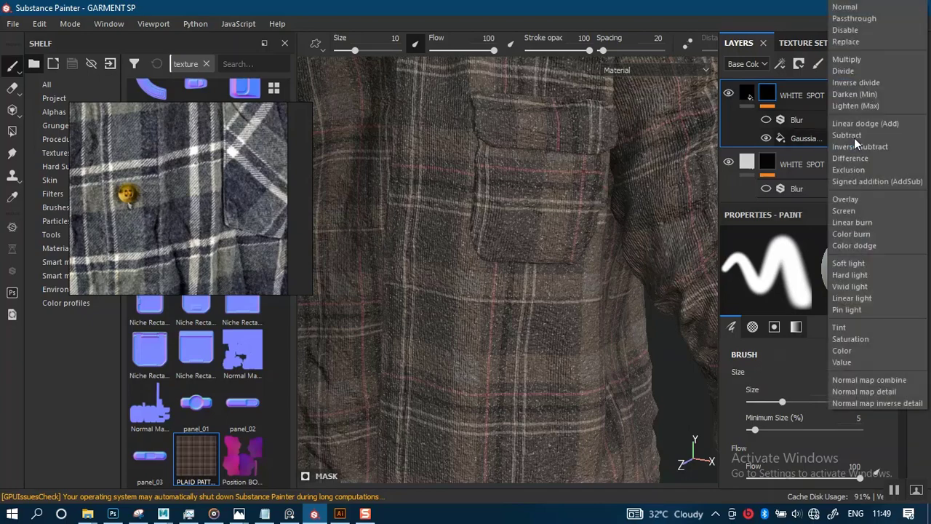
pyautogui.click(845, 210)
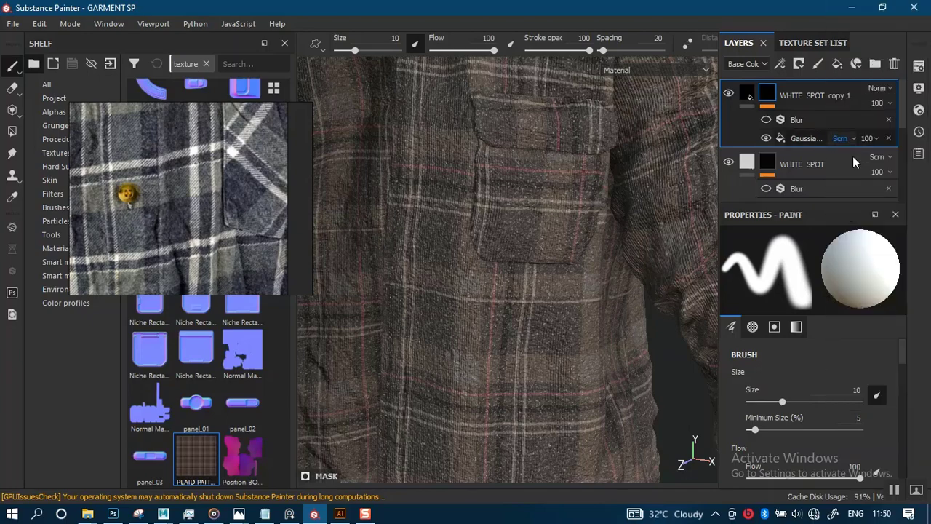
pyautogui.click(886, 88)
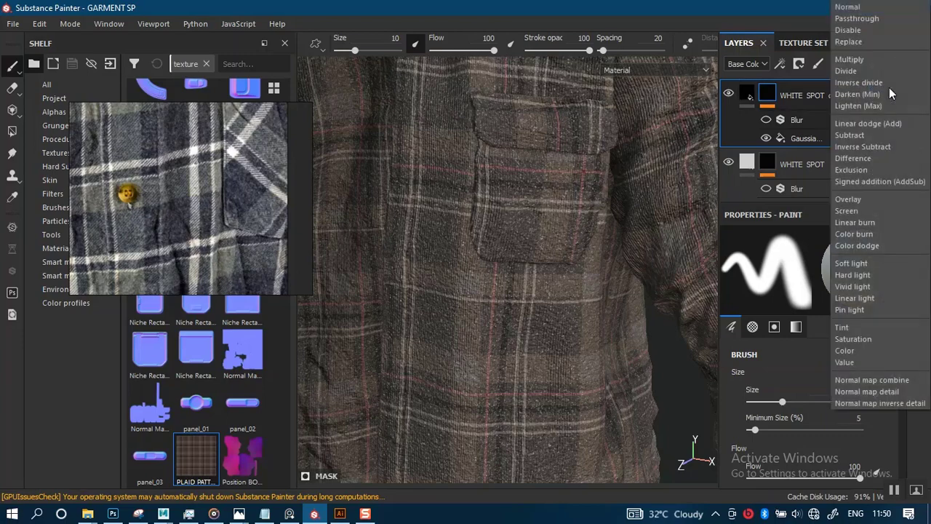
pyautogui.click(845, 210)
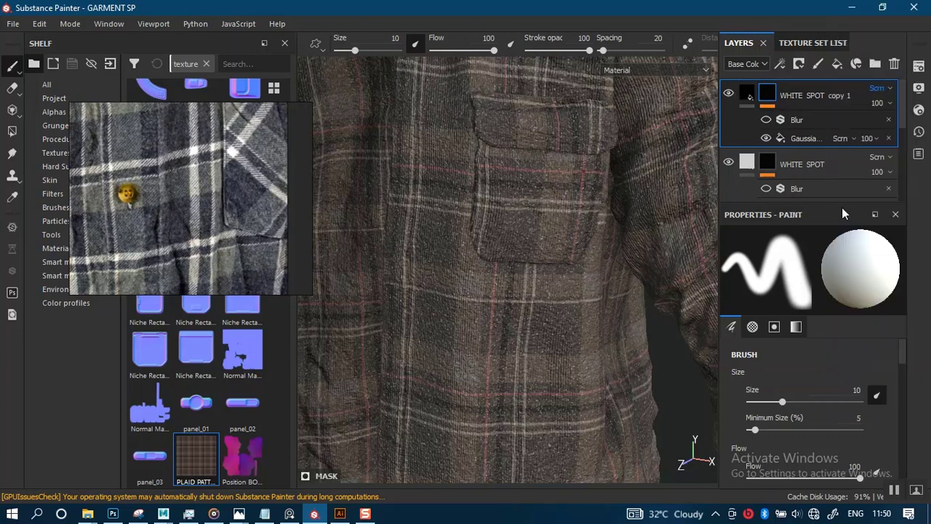
# Step: Change the WHITE SPOT copy 1 layer's base color to a neutral grey with RGB values of 0.457
pyautogui.click(747, 93)
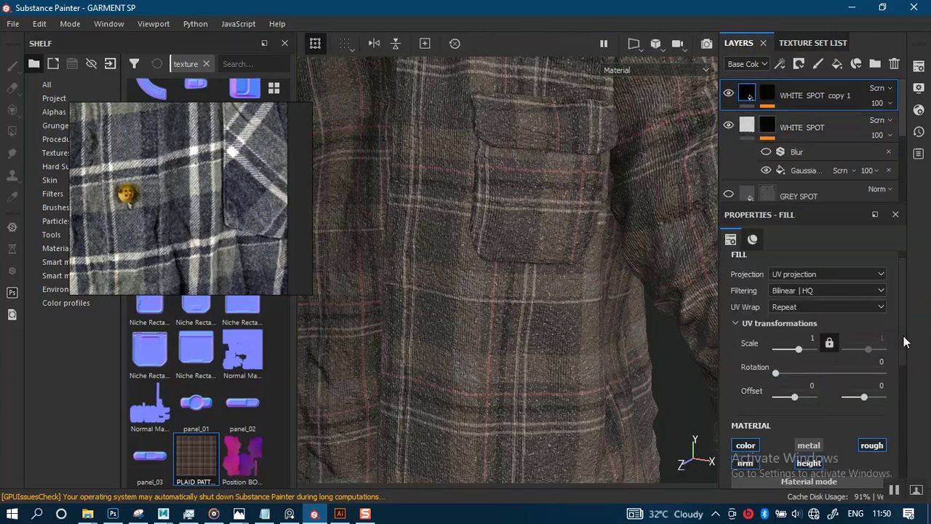
pyautogui.scroll(-5, 874, 399)
pyautogui.click(821, 426)
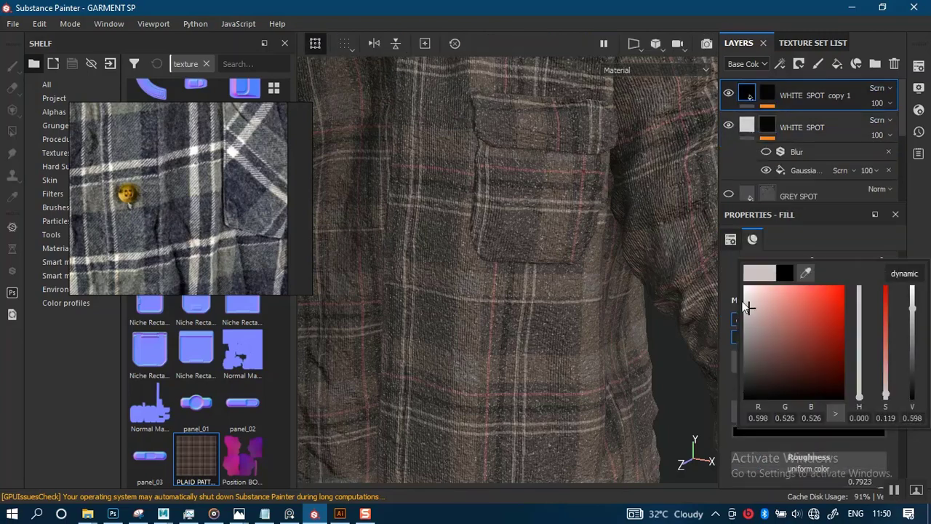
pyautogui.click(744, 305)
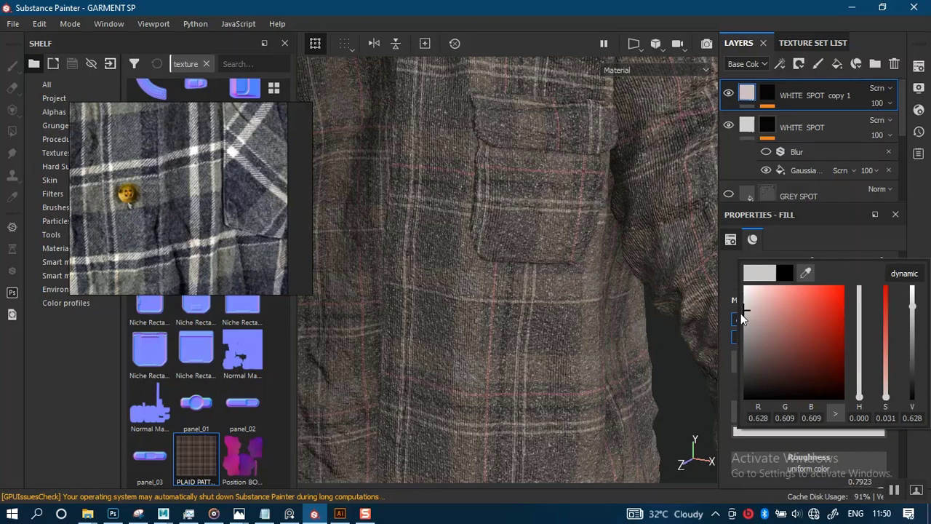
pyautogui.moveTo(742, 315); pyautogui.dragTo(739, 318)
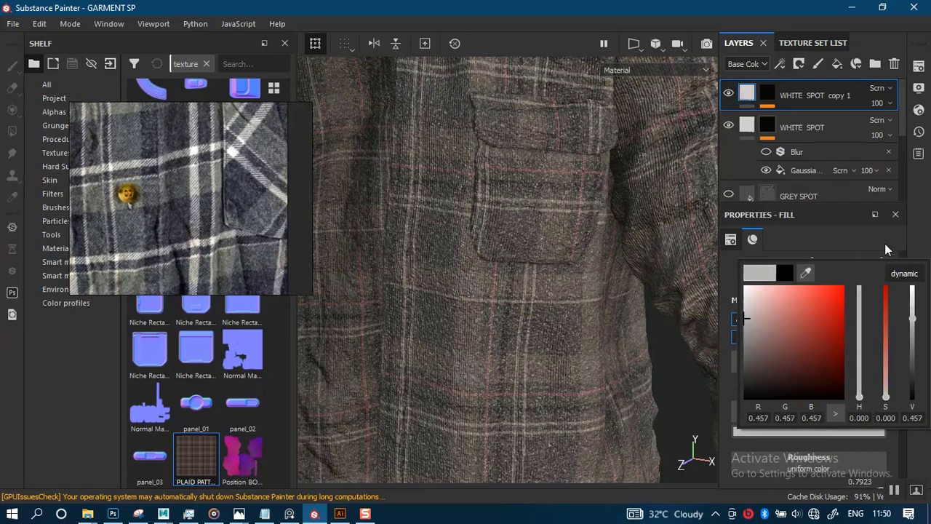
# Step: Randomize the seed of the Gaussian Spots 2 fill in the WHITE SPOT copy 1 layer's mask twice
pyautogui.click(768, 94)
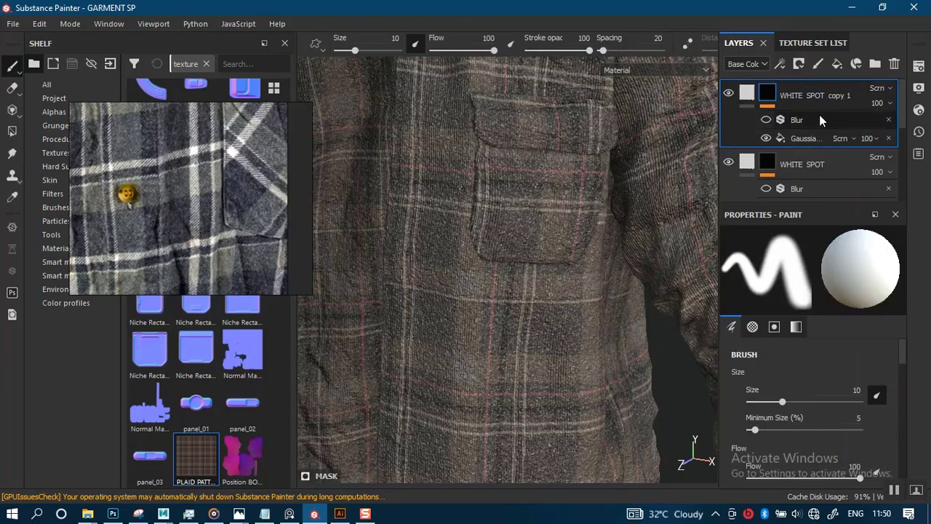
pyautogui.click(797, 138)
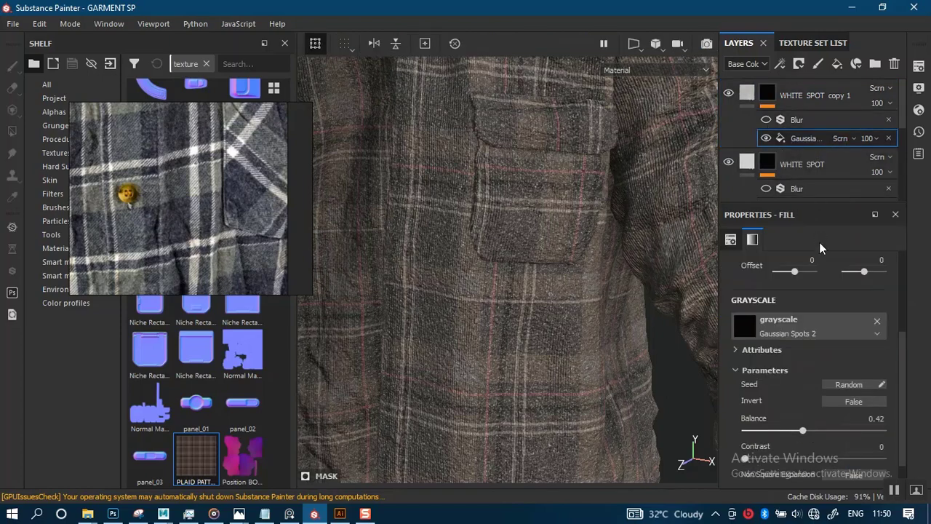
pyautogui.scroll(2, 897, 390)
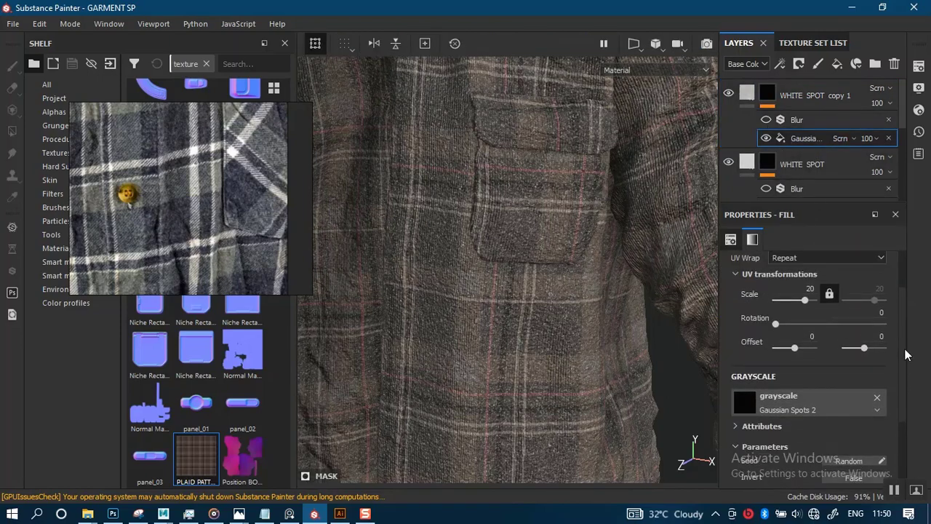
pyautogui.scroll(-2, 901, 386)
pyautogui.click(855, 386)
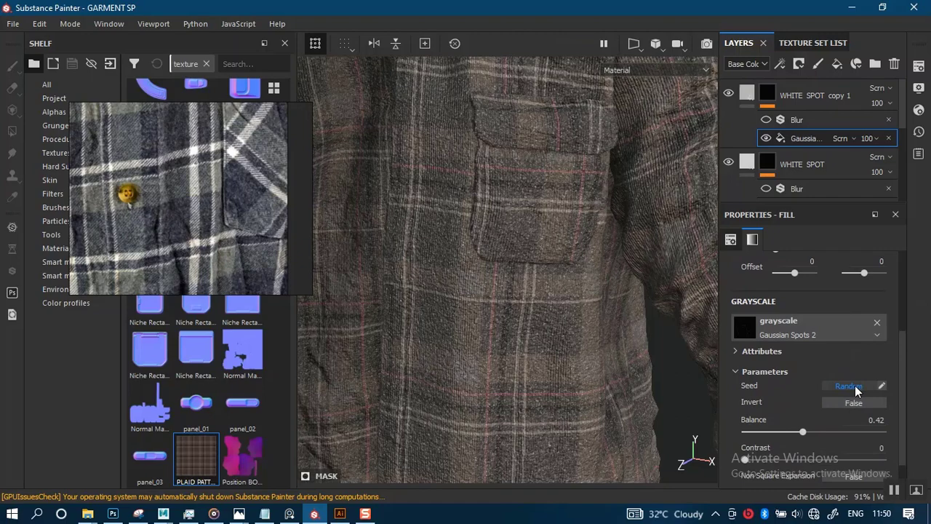
pyautogui.click(856, 385)
# Step: Lower the WHITE SPOT copy 1 layer's opacity to 59
pyautogui.click(889, 103)
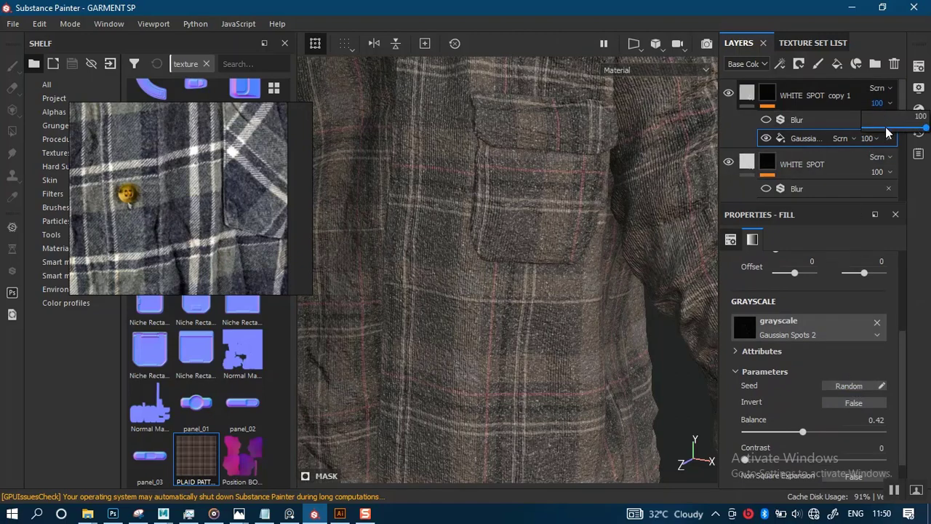
pyautogui.click(886, 128)
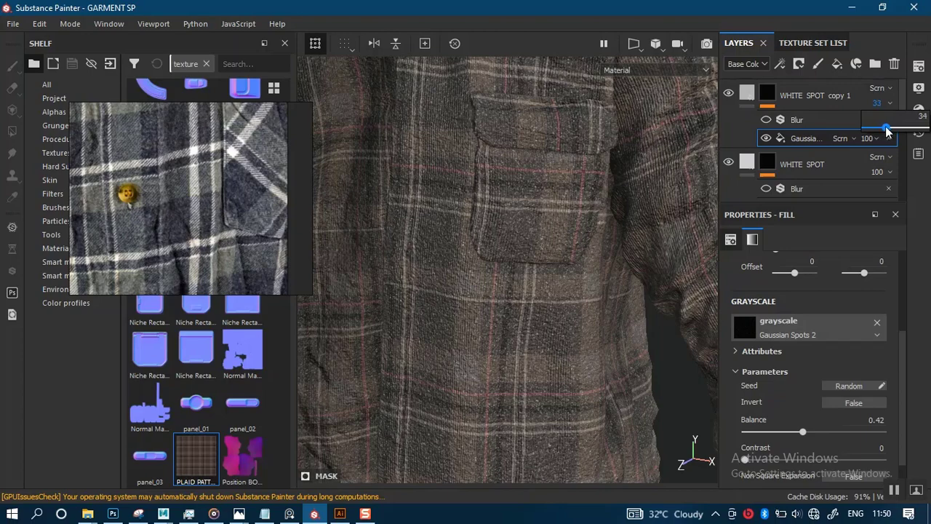
pyautogui.moveTo(888, 131)
pyautogui.mouseDown()
pyautogui.moveTo(918, 131)
pyautogui.moveTo(865, 133)
pyautogui.moveTo(903, 128)
pyautogui.mouseUp()
# Step: Examine the spots on the shirt front, pocket and sleeve, toggling the two white spot layers' visibility to compare
pyautogui.keyDown('alt'); pyautogui.moveTo(588, 280); pyautogui.dragTo(525, 172, button='right'); pyautogui.keyUp('alt')
pyautogui.keyDown('alt'); pyautogui.moveTo(496, 298); pyautogui.dragTo(524, 294); pyautogui.keyUp('alt')
pyautogui.keyDown('alt'); pyautogui.moveTo(524, 293); pyautogui.dragTo(550, 258, button='middle'); pyautogui.keyUp('alt')
pyautogui.keyDown('alt'); pyautogui.moveTo(550, 258); pyautogui.dragTo(569, 321, button='right'); pyautogui.keyUp('alt')
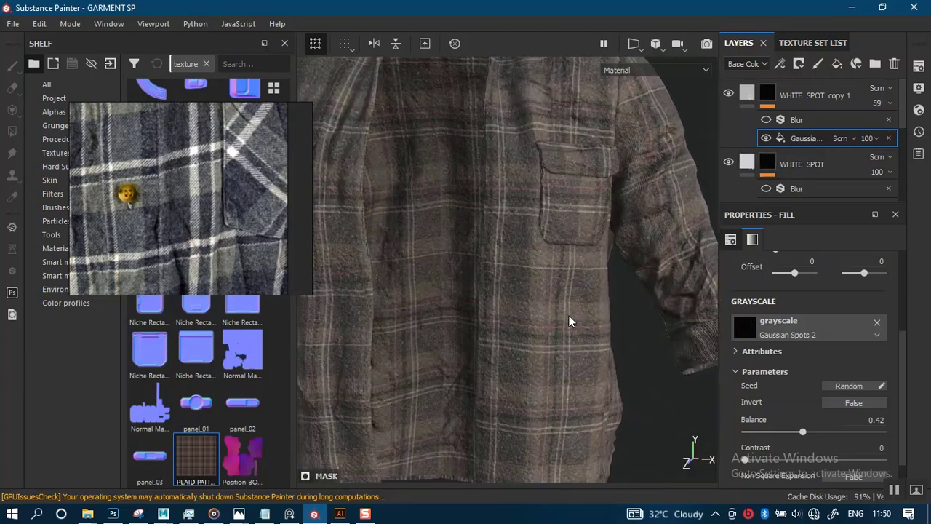
pyautogui.click(730, 91)
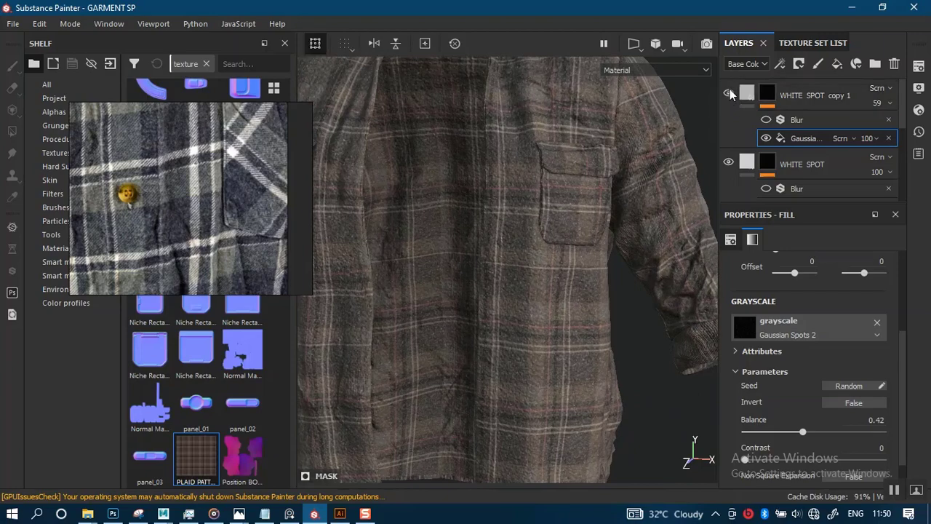
pyautogui.click(729, 166)
pyautogui.click(728, 165)
pyautogui.keyDown('alt'); pyautogui.moveTo(556, 295); pyautogui.dragTo(559, 221, button='right'); pyautogui.keyUp('alt')
pyautogui.keyDown('alt'); pyautogui.moveTo(619, 191); pyautogui.dragTo(568, 183); pyautogui.keyUp('alt')
pyautogui.keyDown('alt'); pyautogui.moveTo(570, 187); pyautogui.dragTo(537, 227, button='middle'); pyautogui.keyUp('alt')
pyautogui.keyDown('alt'); pyautogui.moveTo(557, 241); pyautogui.dragTo(576, 345, button='right'); pyautogui.keyUp('alt')
pyautogui.keyDown('alt'); pyautogui.moveTo(555, 258); pyautogui.dragTo(555, 272); pyautogui.keyUp('alt')
pyautogui.keyDown('alt'); pyautogui.moveTo(553, 267); pyautogui.dragTo(572, 175, button='middle'); pyautogui.keyUp('alt')
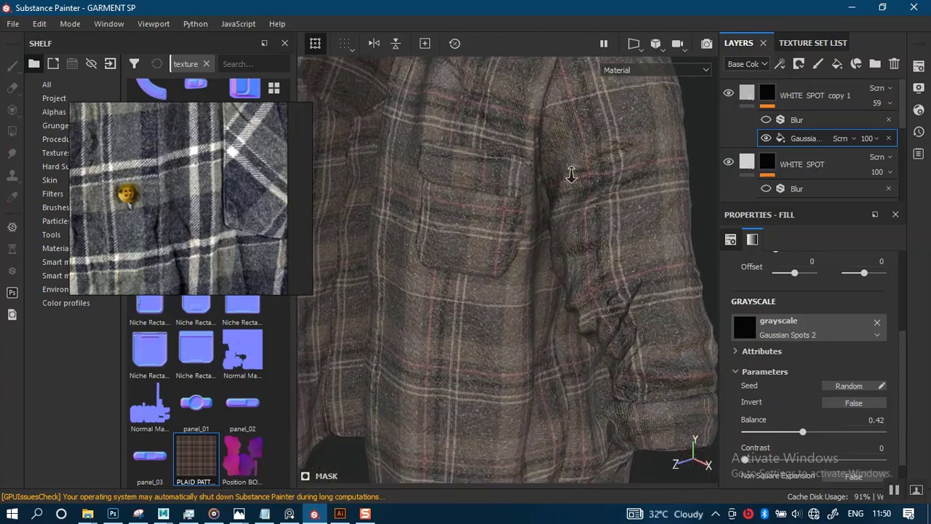
pyautogui.keyDown('alt'); pyautogui.moveTo(572, 175); pyautogui.dragTo(563, 252, button='right'); pyautogui.keyUp('alt')
pyautogui.keyDown('alt'); pyautogui.moveTo(563, 251); pyautogui.dragTo(576, 218, button='middle'); pyautogui.keyUp('alt')
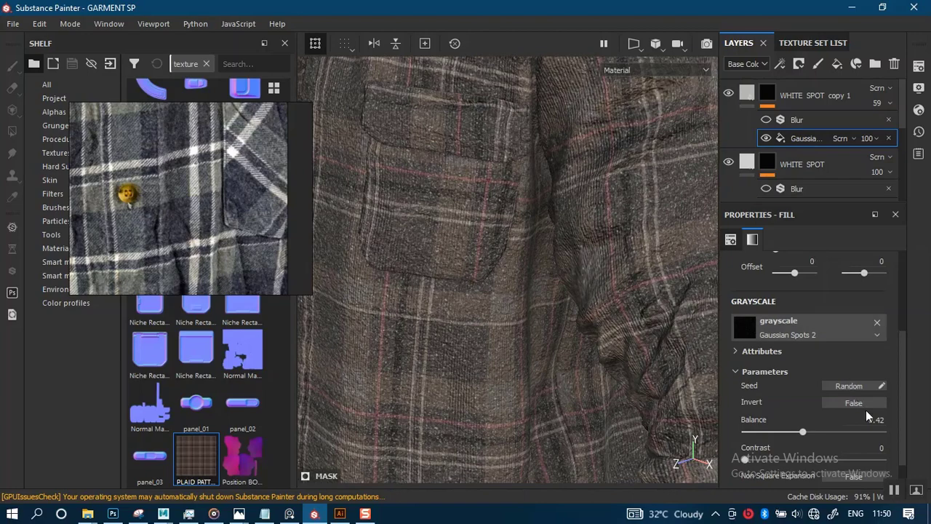
# Step: Set the Balance of the Gaussian Spots 2 fill on WHITE SPOT copy 1 to 0.4 and check the shirt
pyautogui.scroll(-1, 902, 463)
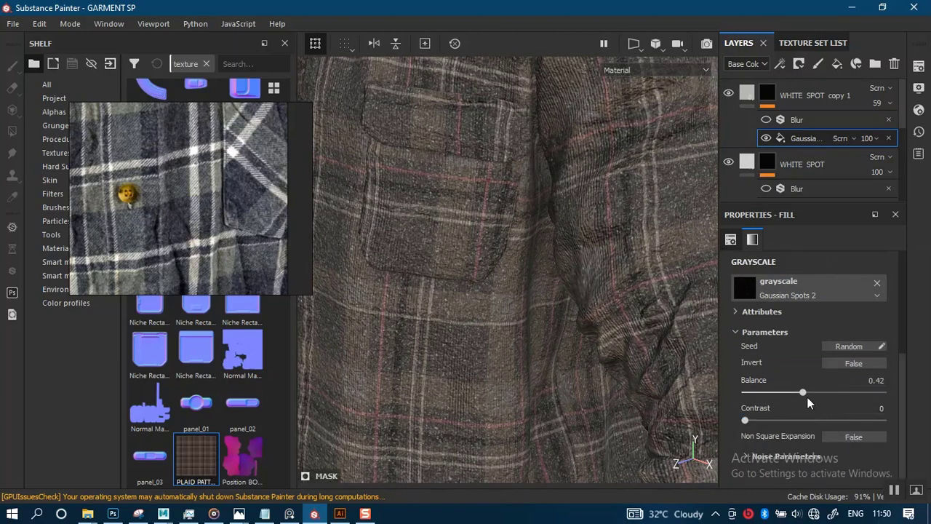
pyautogui.moveTo(804, 393)
pyautogui.mouseDown()
pyautogui.moveTo(815, 396)
pyautogui.moveTo(800, 398)
pyautogui.mouseUp()
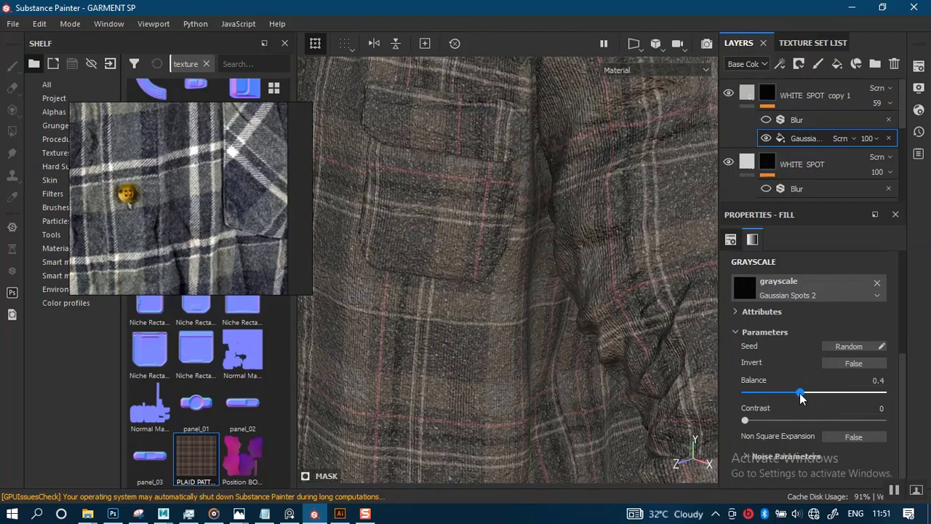
pyautogui.keyDown('alt'); pyautogui.moveTo(605, 326); pyautogui.dragTo(611, 308, button='right'); pyautogui.keyUp('alt')
pyautogui.keyDown('alt'); pyautogui.moveTo(611, 308); pyautogui.dragTo(615, 255, button='middle'); pyautogui.keyUp('alt')
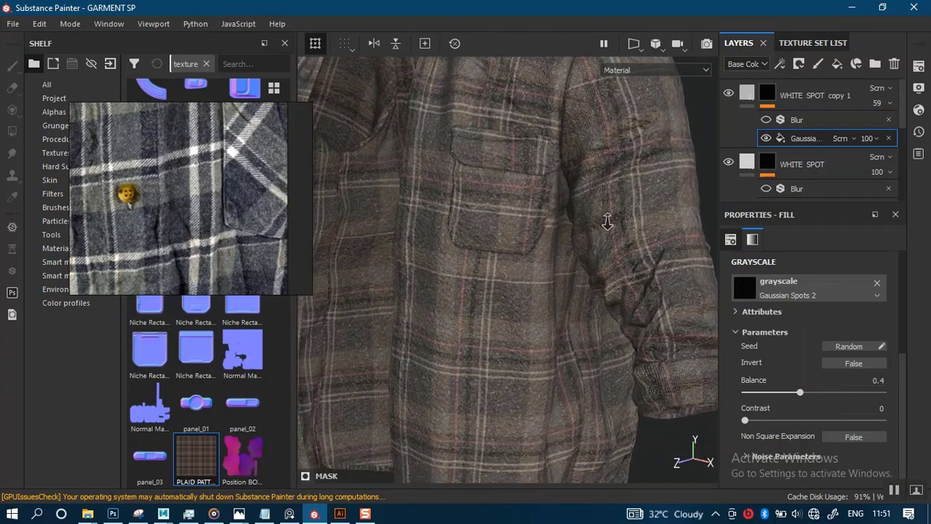
pyautogui.keyDown('alt'); pyautogui.moveTo(606, 220); pyautogui.dragTo(626, 244, button='right'); pyautogui.keyUp('alt')
# Step: Enable the Blur filters on both white spot layers and set the WHITE SPOT layer's Blur Intensity to 0.1
pyautogui.click(766, 120)
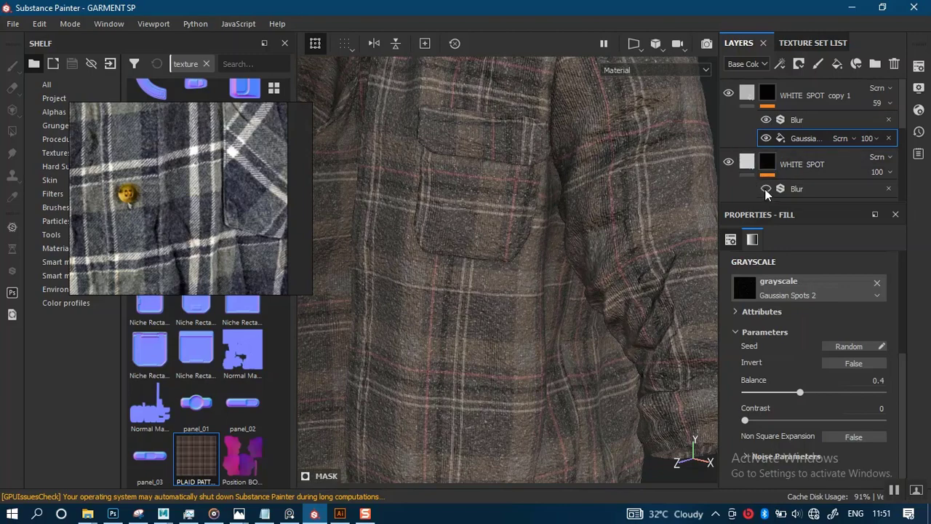
pyautogui.click(785, 192)
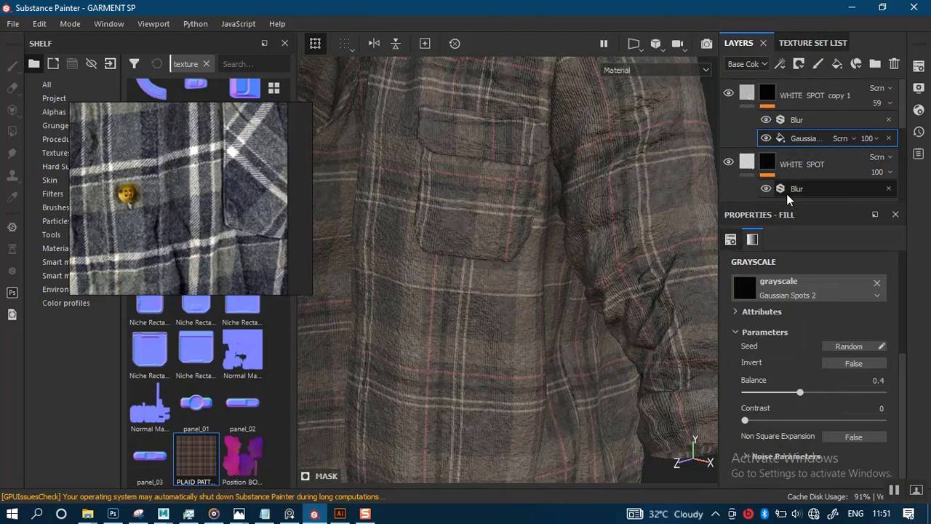
pyautogui.click(895, 320)
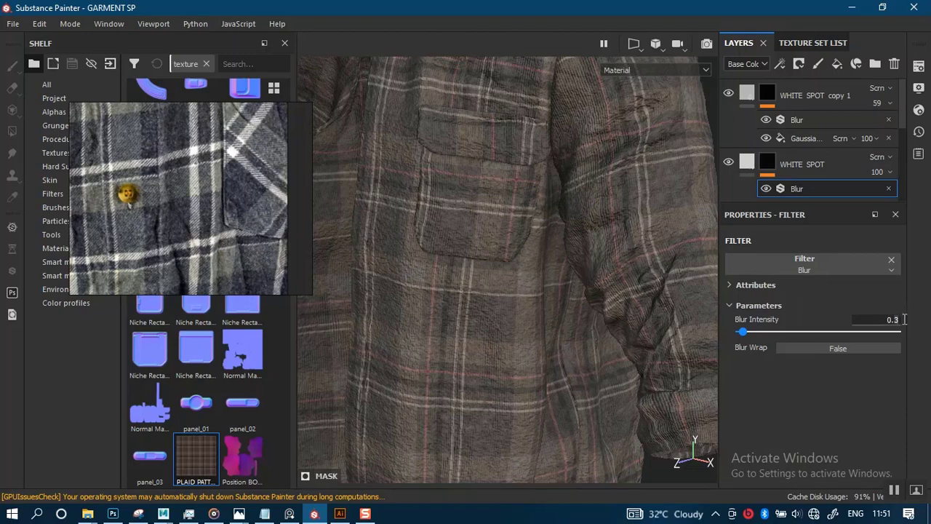
pyautogui.write('1')
pyautogui.press('Return')
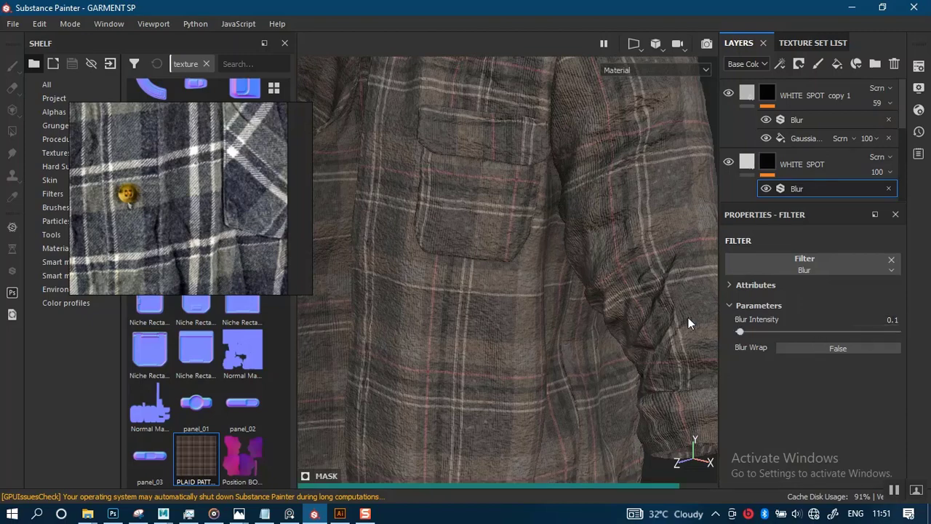
# Step: Examine the blurred white spots on the shirt's front, pocket and sleeve, checking the WHITE SPOT copy 1 layer's Blur filter
pyautogui.moveTo(549, 390); pyautogui.dragTo(580, 301, button='middle')
pyautogui.click(792, 120)
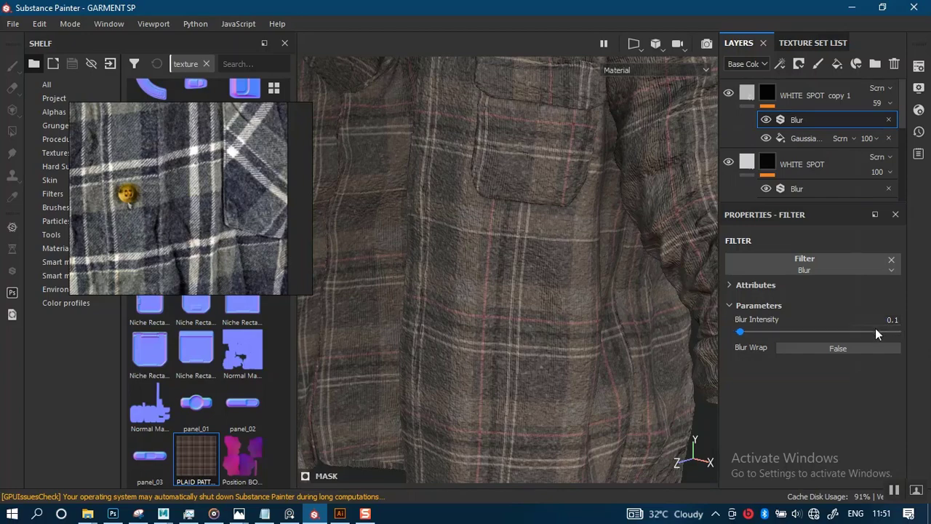
pyautogui.keyDown('alt'); pyautogui.moveTo(585, 322); pyautogui.dragTo(560, 186, button='right'); pyautogui.keyUp('alt')
pyautogui.keyDown('alt'); pyautogui.moveTo(560, 197); pyautogui.dragTo(558, 312); pyautogui.keyUp('alt')
pyautogui.keyDown('alt'); pyautogui.moveTo(558, 312); pyautogui.dragTo(583, 280, button='middle'); pyautogui.keyUp('alt')
pyautogui.keyDown('alt'); pyautogui.moveTo(583, 280); pyautogui.dragTo(545, 235); pyautogui.keyUp('alt')
pyautogui.keyDown('alt'); pyautogui.moveTo(545, 235); pyautogui.dragTo(551, 278, button='right'); pyautogui.keyUp('alt')
pyautogui.moveTo(551, 279)
pyautogui.keyDown('alt'); pyautogui.mouseDown()
pyautogui.moveTo(544, 272)
pyautogui.moveTo(561, 270)
pyautogui.mouseUp(); pyautogui.keyUp('alt')
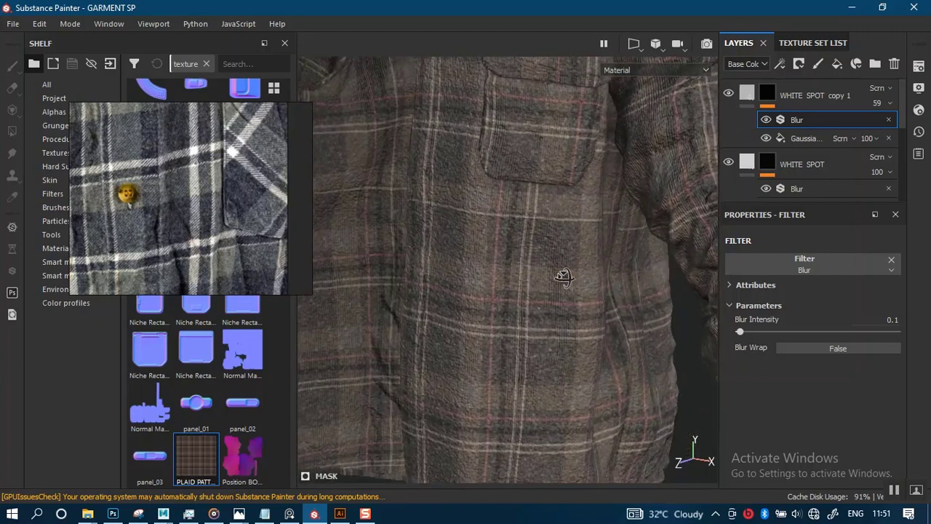
pyautogui.keyDown('alt'); pyautogui.moveTo(561, 270); pyautogui.dragTo(515, 278, button='right'); pyautogui.keyUp('alt')
pyautogui.keyDown('alt'); pyautogui.moveTo(515, 277); pyautogui.dragTo(547, 282); pyautogui.keyUp('alt')
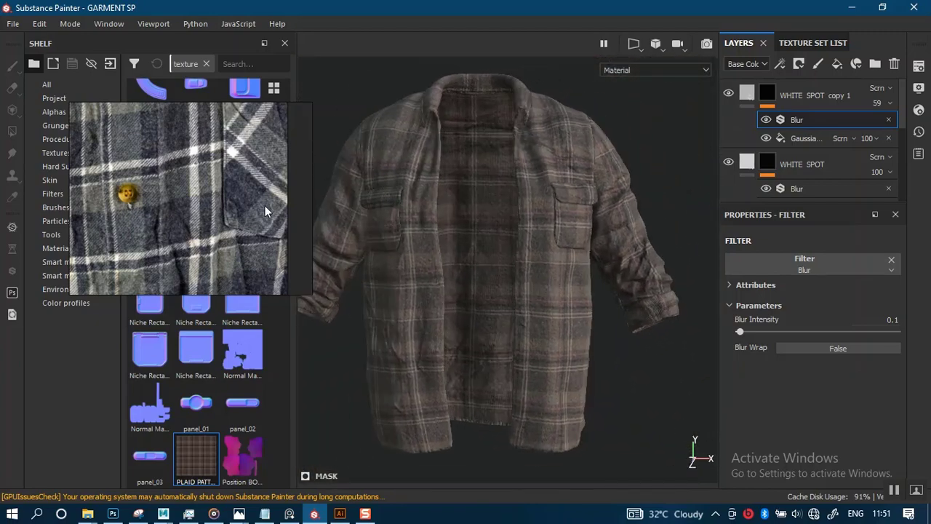
# Step: Examine the brown checked shirt on the reference board for its wear and dirt, comparing close-up and overall views
pyautogui.scroll(-5, 265, 205)
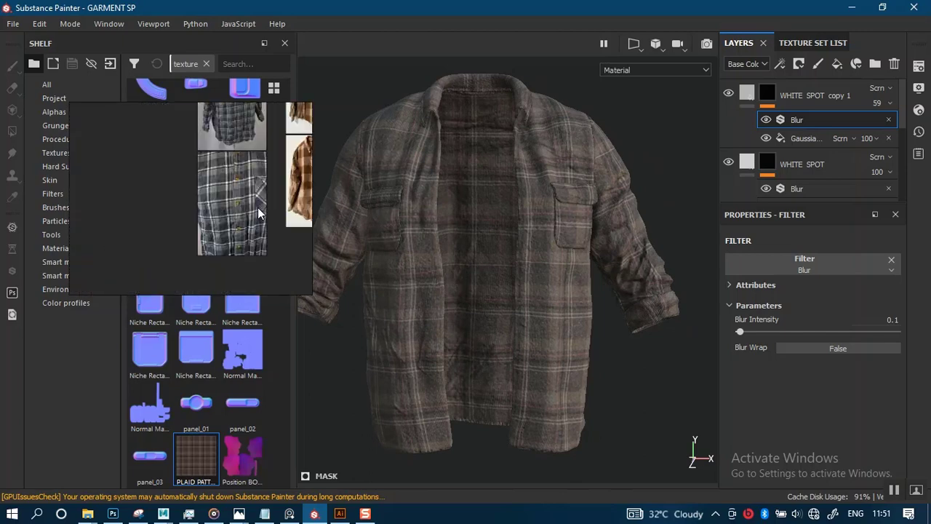
pyautogui.moveTo(246, 198); pyautogui.dragTo(104, 220, button='middle')
pyautogui.scroll(2, 207, 231)
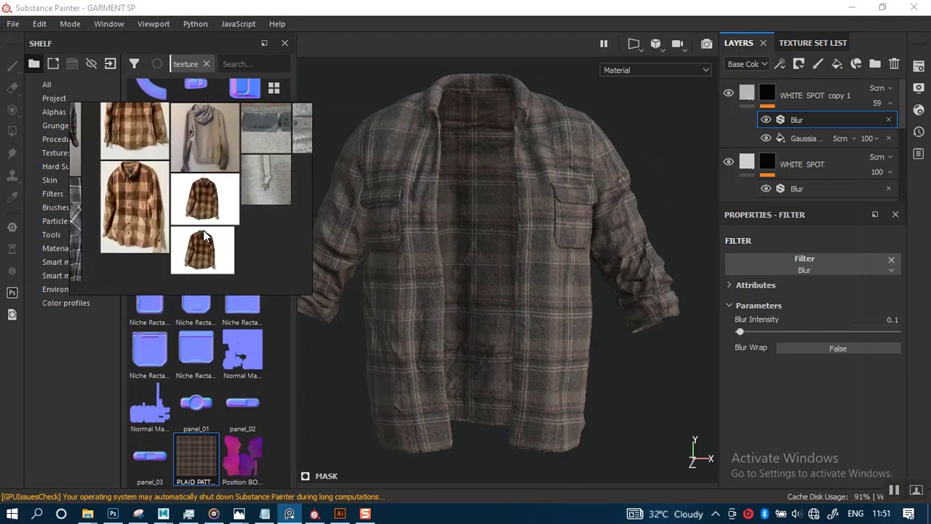
pyautogui.scroll(4, 184, 227)
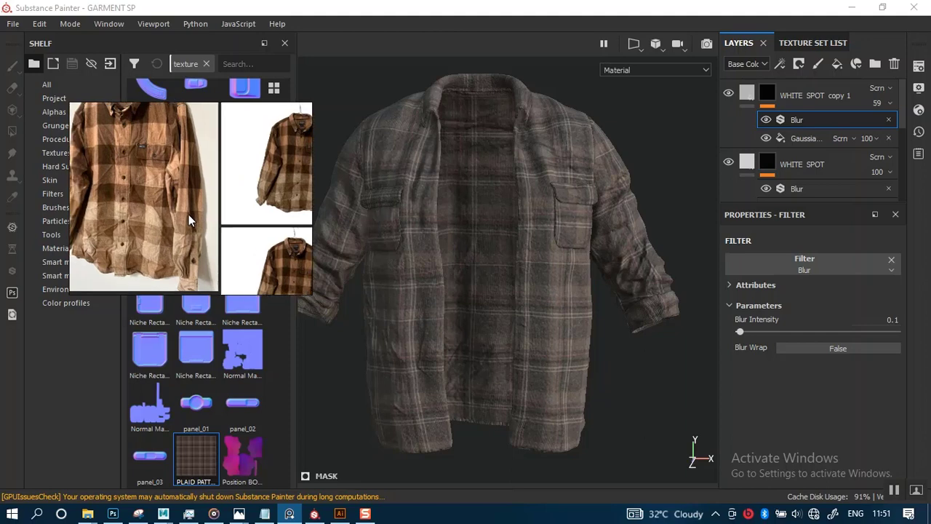
pyautogui.moveTo(188, 224); pyautogui.dragTo(192, 203, button='middle')
pyautogui.scroll(-1, 205, 210)
pyautogui.scroll(1, 205, 210)
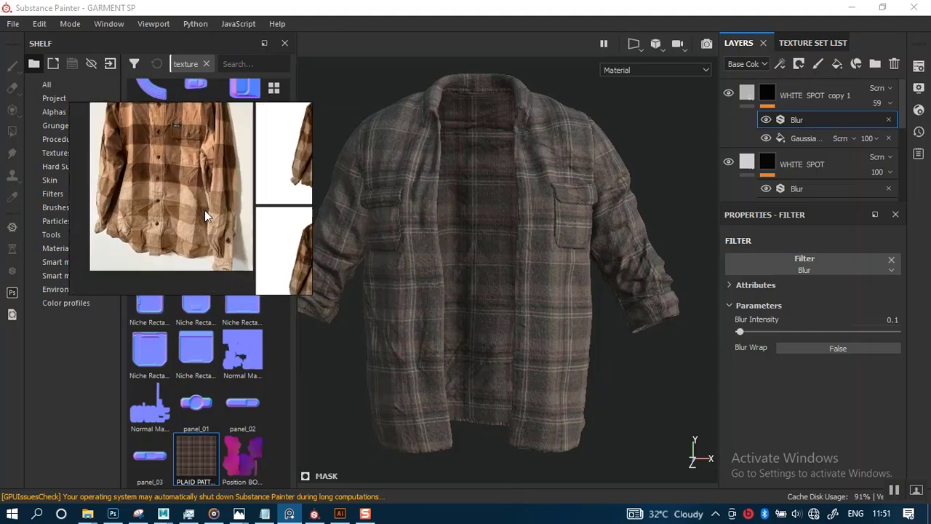
pyautogui.scroll(1, 196, 207)
pyautogui.moveTo(194, 206); pyautogui.dragTo(216, 213, button='middle')
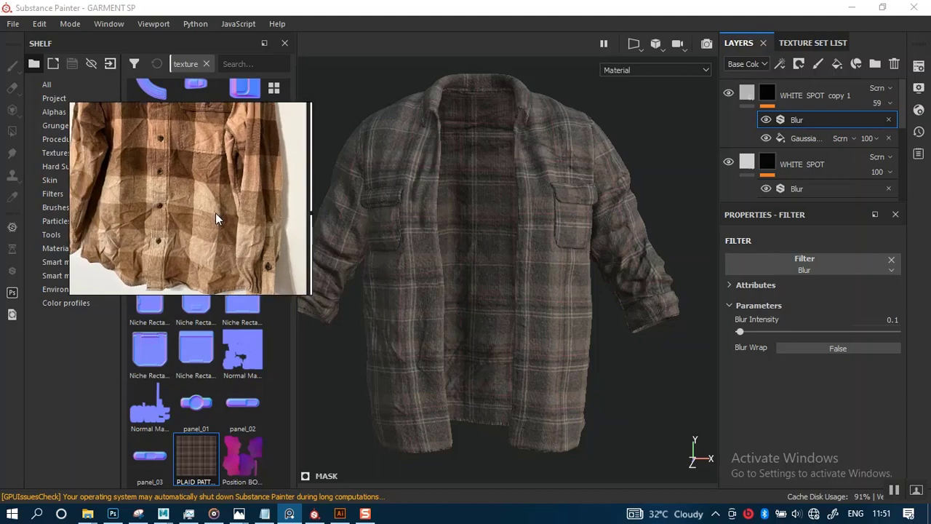
pyautogui.scroll(-1, 215, 213)
pyautogui.scroll(1, 215, 213)
pyautogui.scroll(-2, 217, 212)
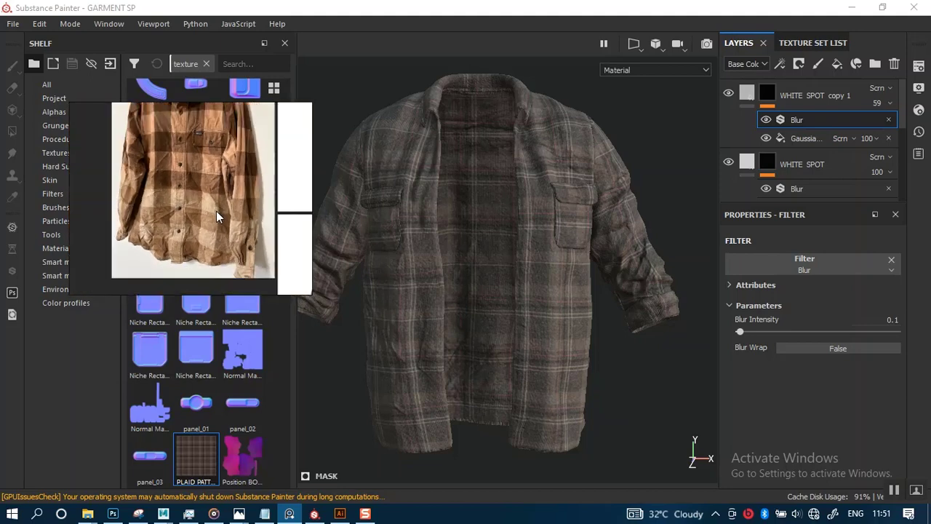
pyautogui.scroll(3, 217, 232)
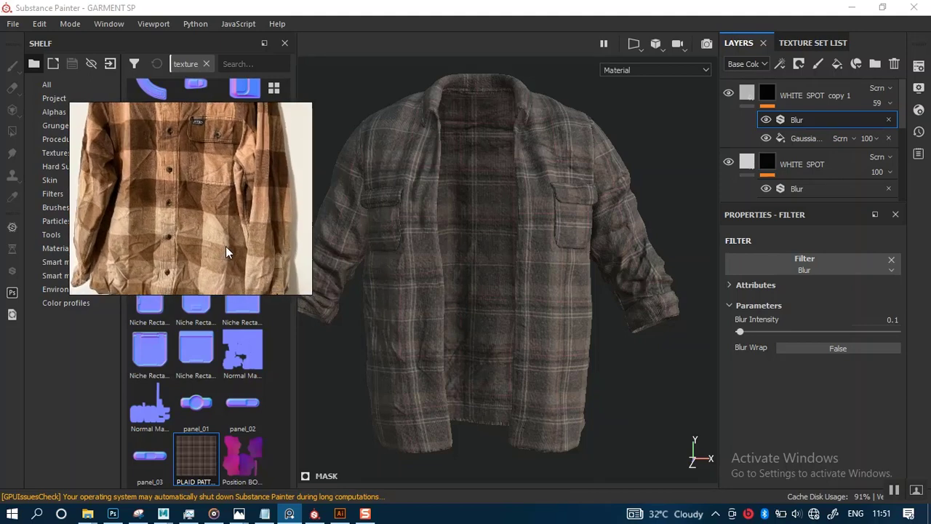
pyautogui.scroll(1, 226, 246)
pyautogui.scroll(1, 223, 242)
pyautogui.scroll(-1, 220, 242)
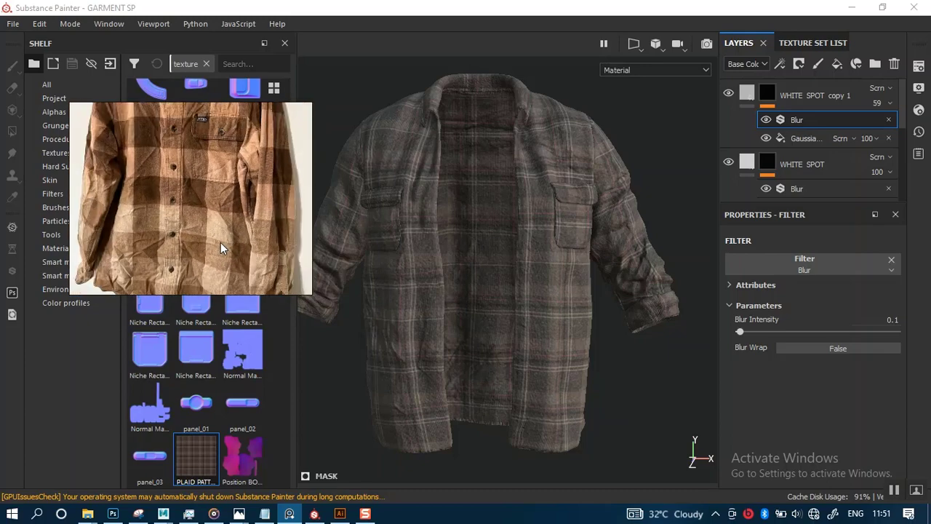
pyautogui.scroll(-2, 220, 242)
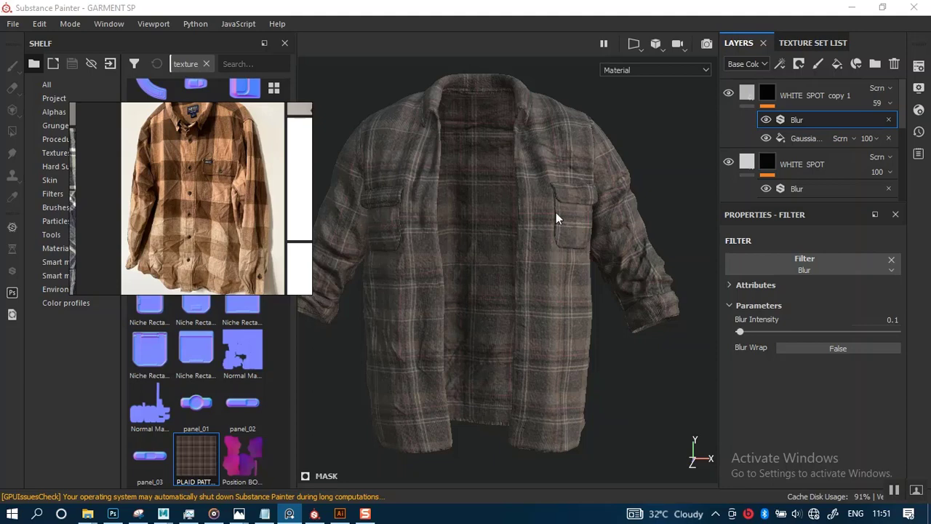
# Step: Copy the BASE DUST, BROWN DIRT and BROWN DIRT copy 1 layers from the HOODIE_MAIN texture set
pyautogui.keyDown('alt'); pyautogui.moveTo(555, 212); pyautogui.dragTo(554, 256, button='right'); pyautogui.keyUp('alt')
pyautogui.click(815, 44)
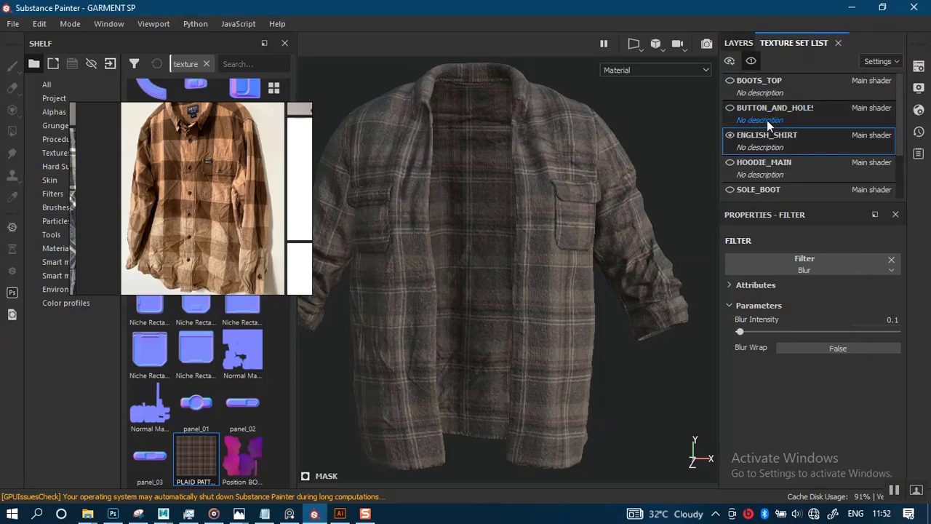
pyautogui.click(741, 44)
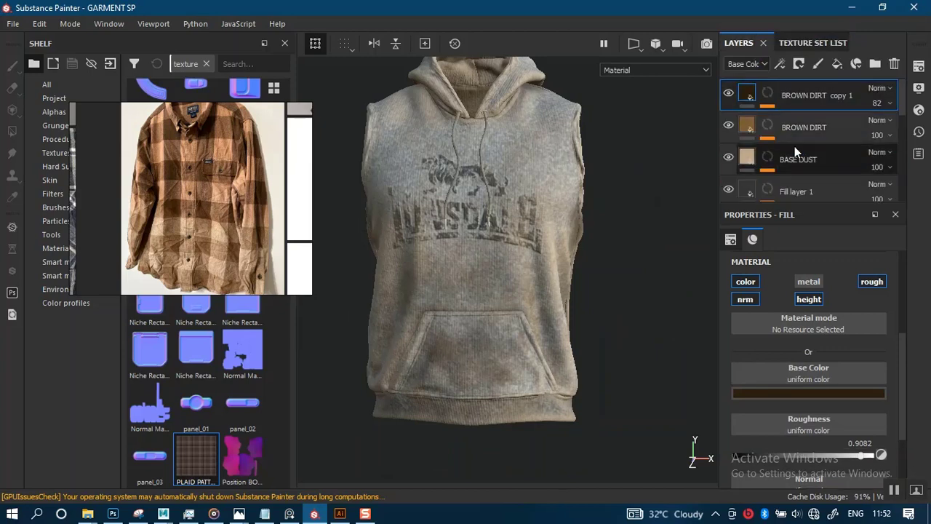
pyautogui.click(820, 168)
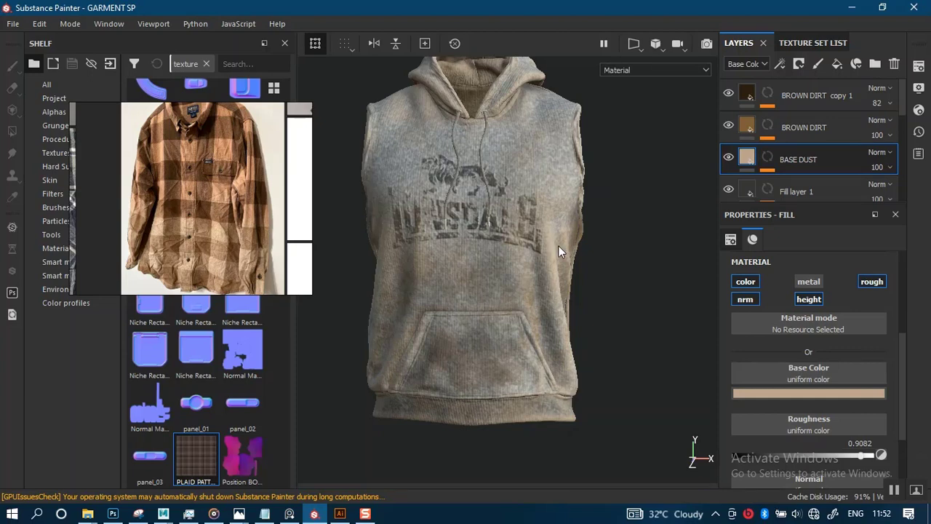
pyautogui.keyDown('shift'); pyautogui.click(809, 98); pyautogui.keyUp('shift')
pyautogui.press('ctrl')
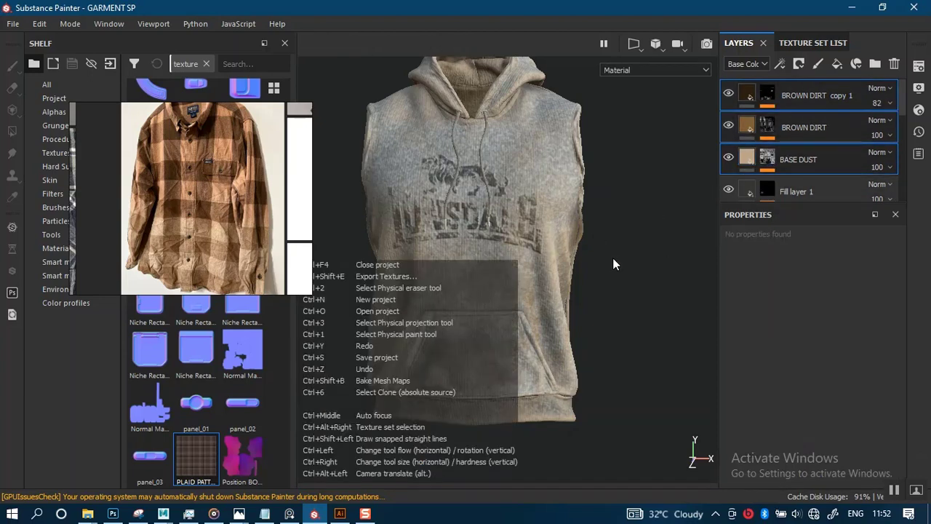
# Step: Return to the ENGLISH_SHIRT texture set and delete its hidden GREY SPOT layer
pyautogui.click(812, 45)
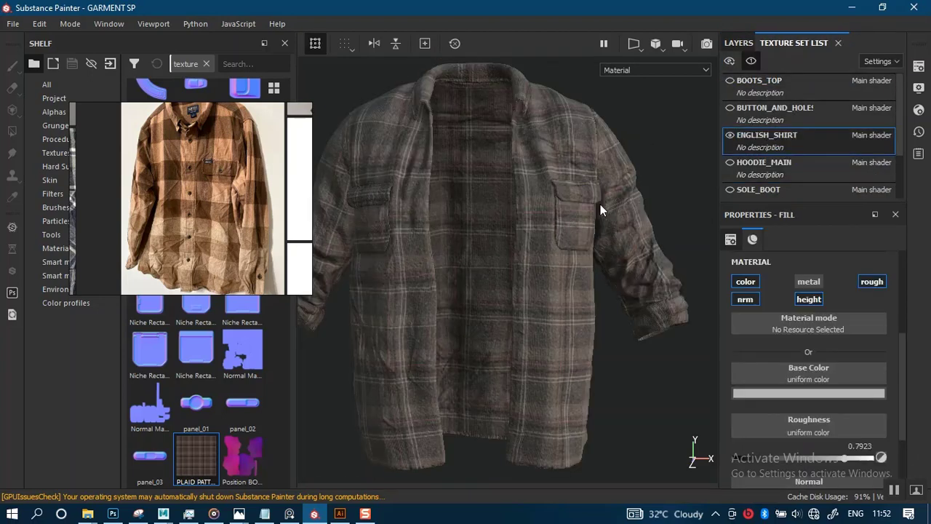
pyautogui.click(736, 42)
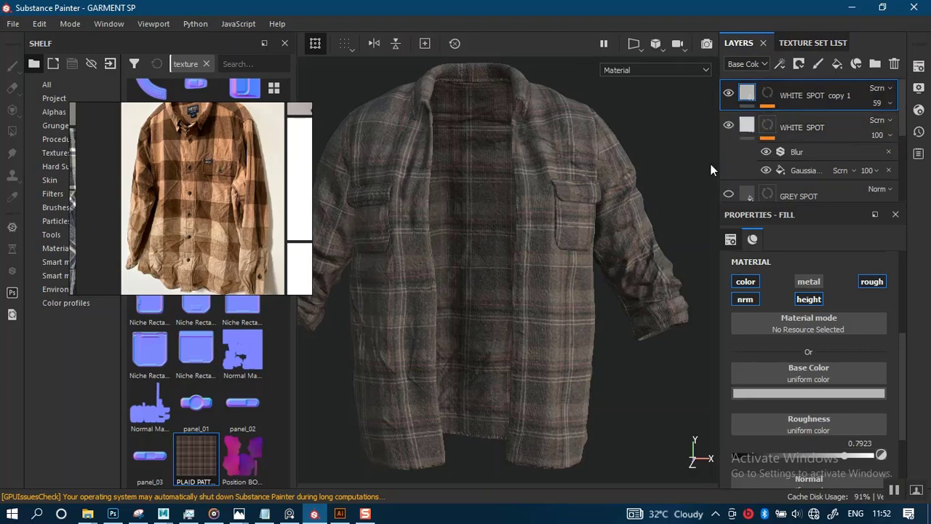
pyautogui.click(809, 195)
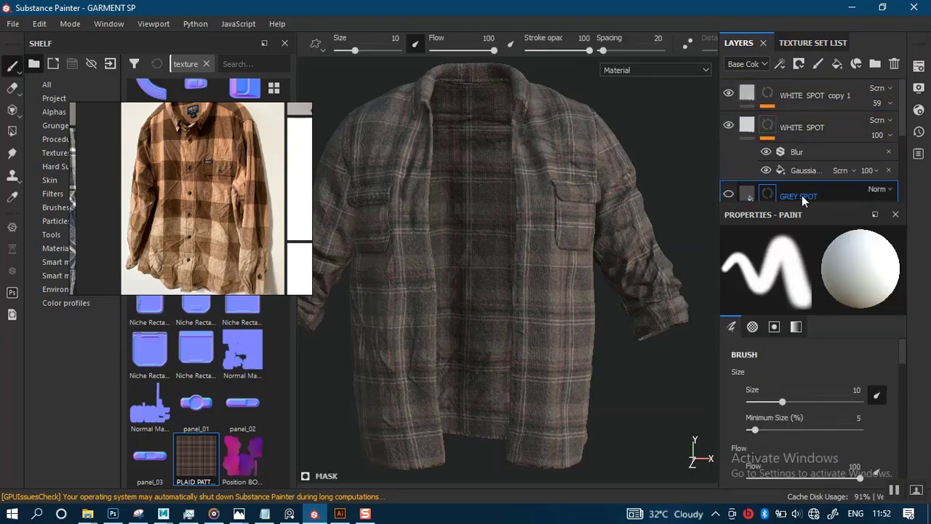
pyautogui.press('Delete')
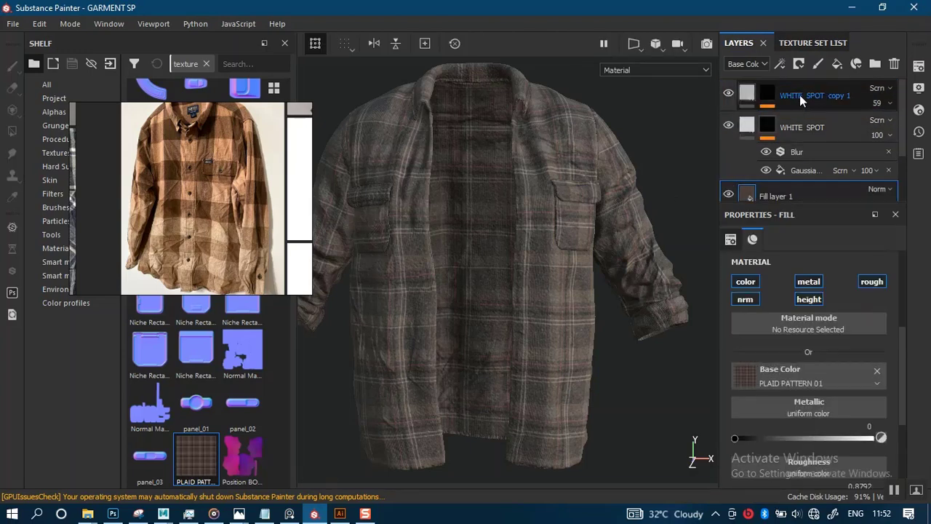
# Step: Rename the WHITE SPOT copy 1 layer as WHITE SPOT
pyautogui.click(803, 95)
pyautogui.doubleClick(811, 96)
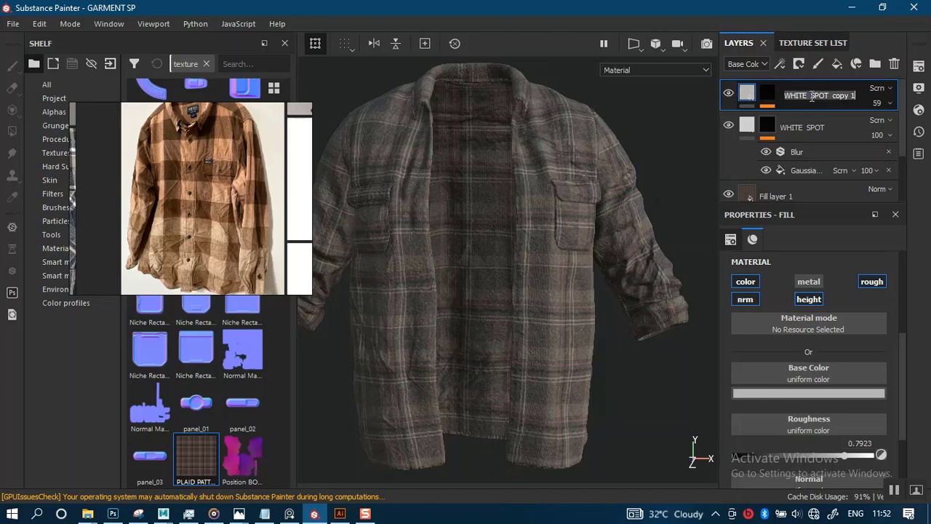
pyautogui.moveTo(811, 96); pyautogui.dragTo(855, 95)
pyautogui.press('Right')
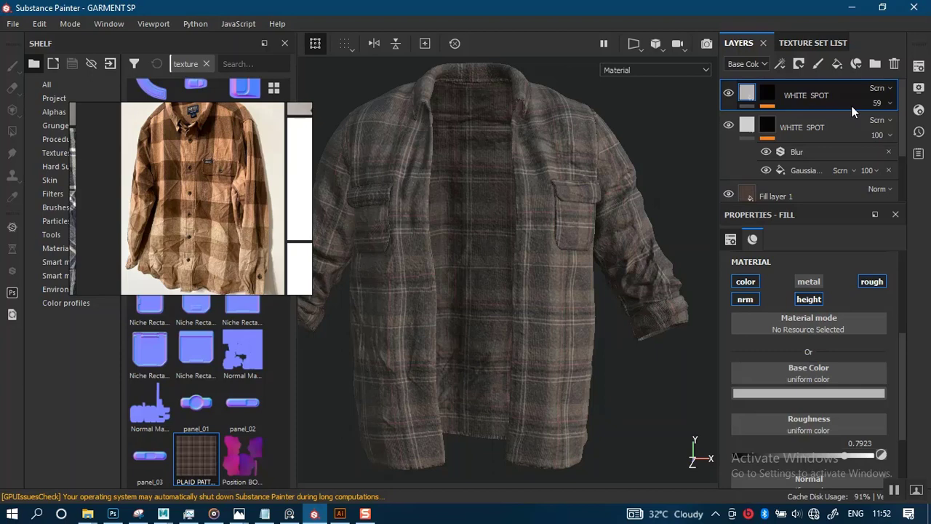
pyautogui.press('Return')
pyautogui.click(820, 126)
# Step: Paste the hoodie's BASE DUST layer above the upper WHITE SPOT layer and check the shirt from the side
pyautogui.click(838, 93)
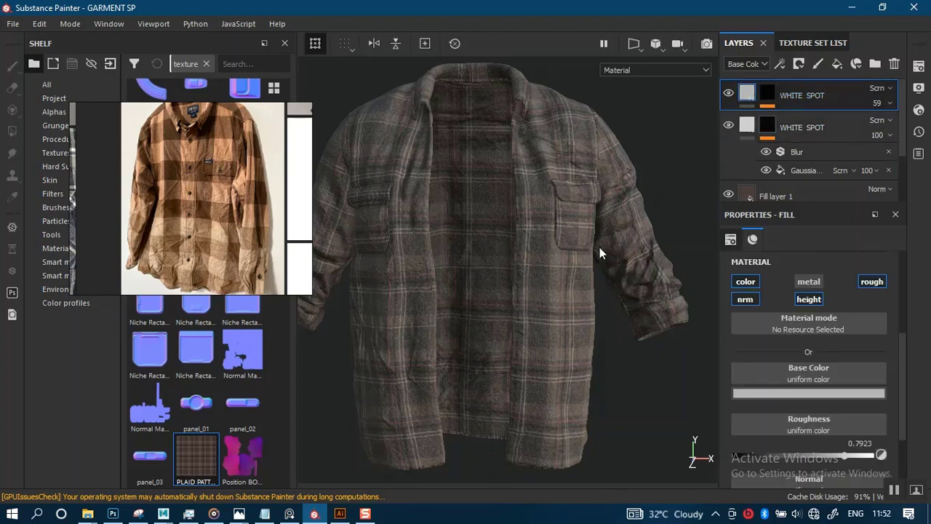
pyautogui.hotkey('ctrl', 'z')
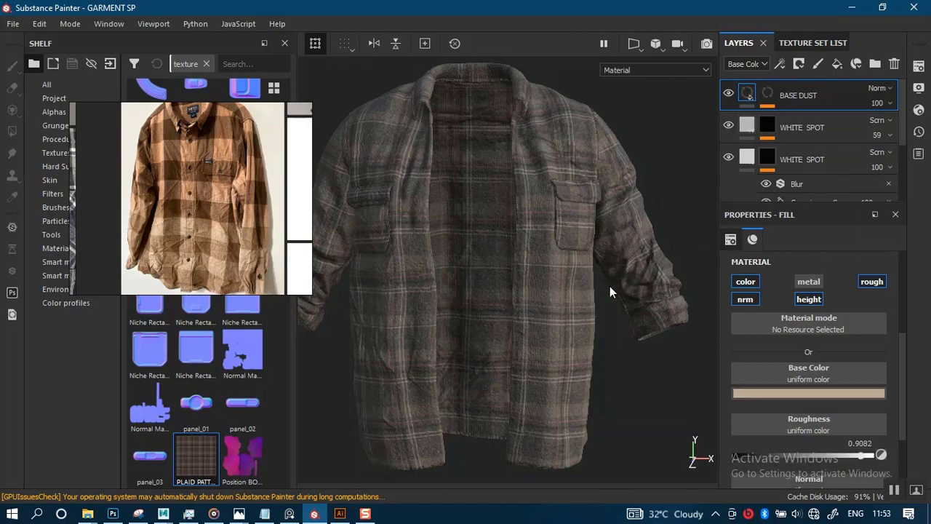
pyautogui.keyDown('alt'); pyautogui.moveTo(610, 291); pyautogui.dragTo(568, 277); pyautogui.keyUp('alt')
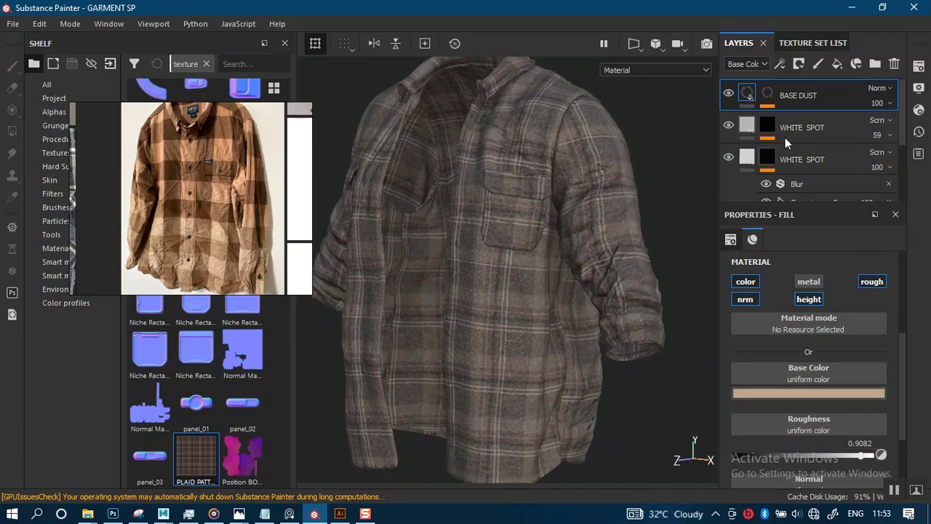
# Step: Select the BROWN DIRT and BROWN DIRT copy 1 layers in the HOODIE_MAIN texture set and copy them
pyautogui.click(807, 42)
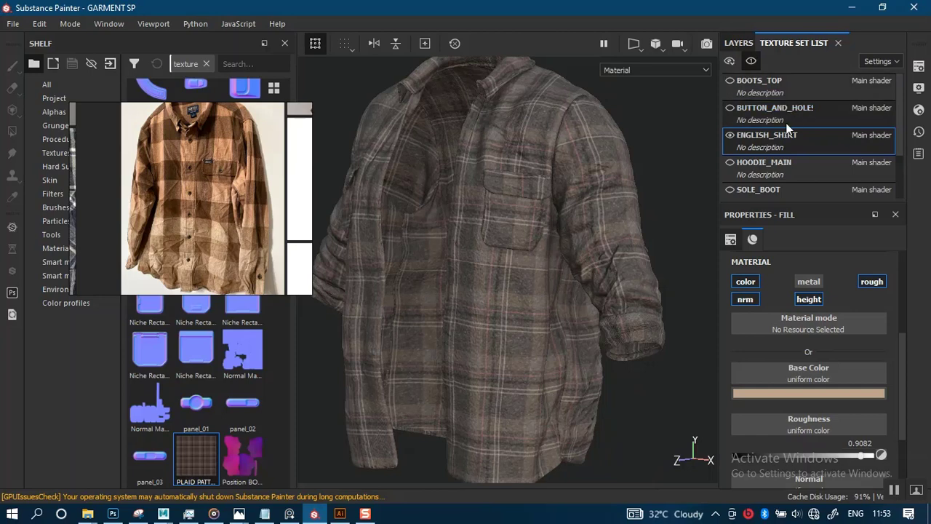
pyautogui.click(740, 44)
pyautogui.click(796, 43)
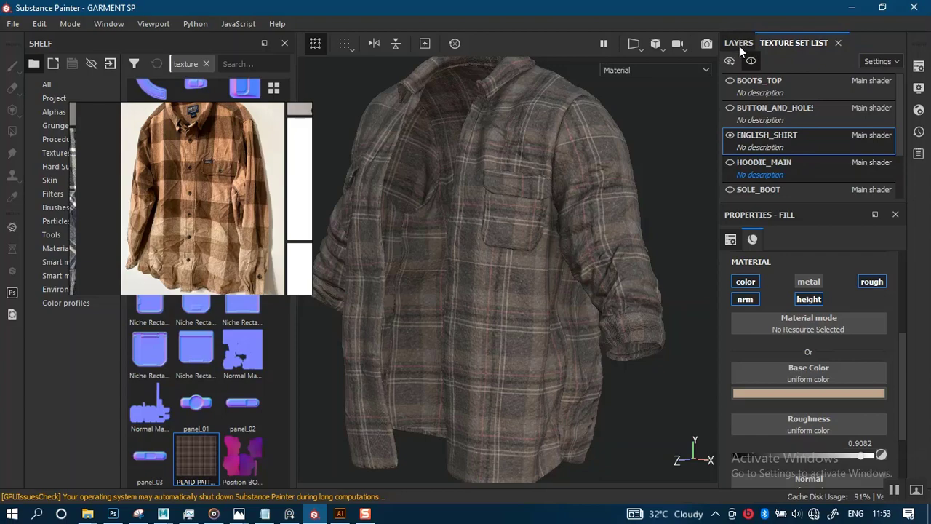
pyautogui.click(764, 164)
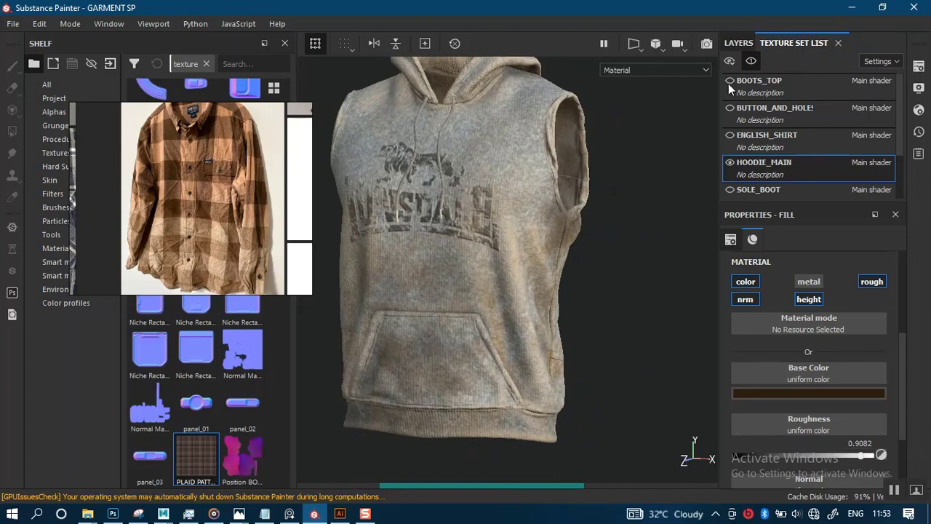
pyautogui.click(737, 44)
pyautogui.click(806, 131)
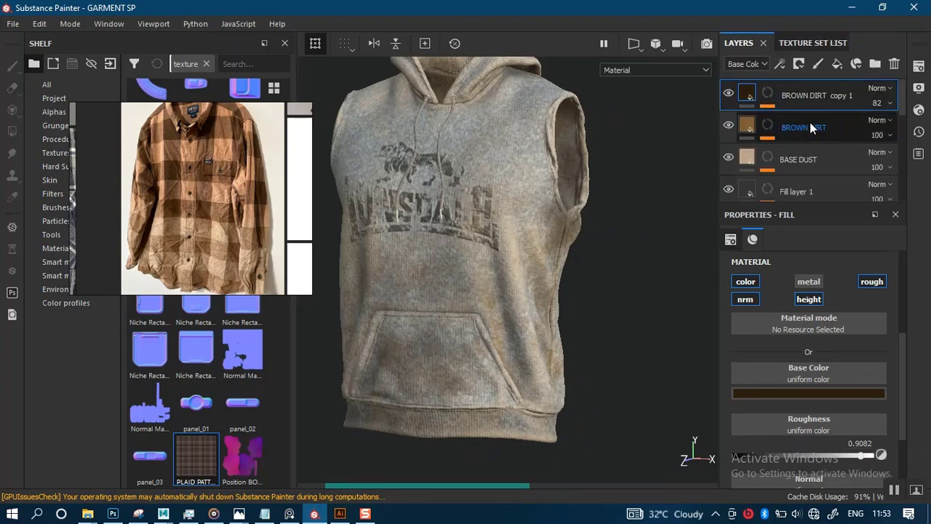
pyautogui.keyDown('ctrl'); pyautogui.click(812, 96); pyautogui.keyUp('ctrl')
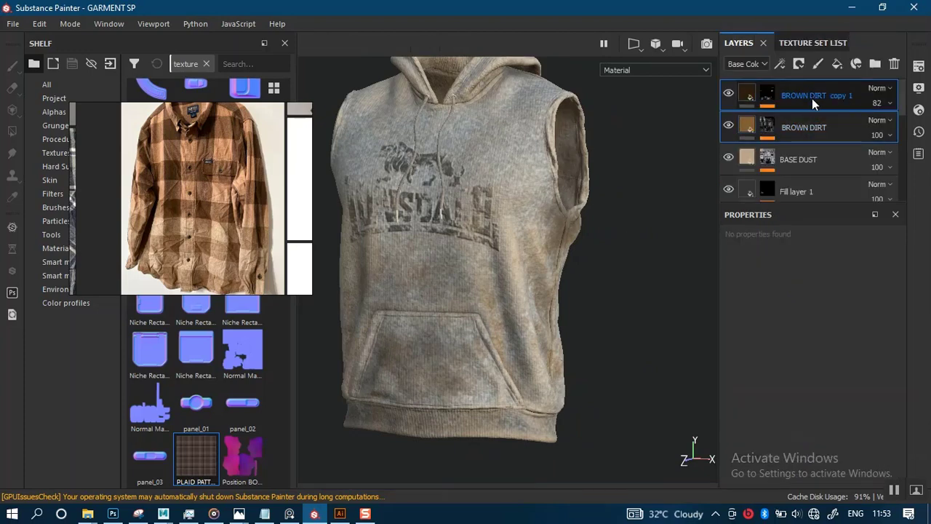
# Step: Paste the two BROWN DIRT layers above BASE DUST in the ENGLISH_SHIRT texture set
pyautogui.click(800, 43)
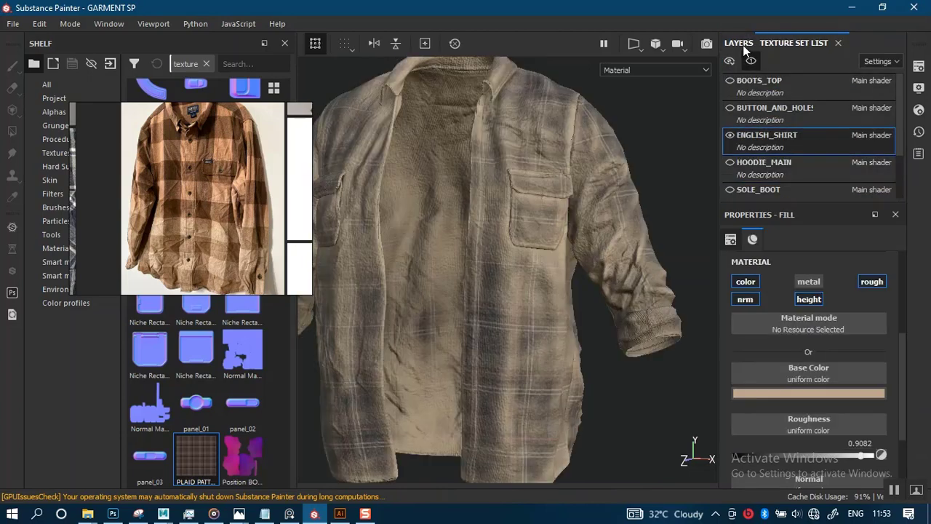
pyautogui.click(739, 43)
pyautogui.keyDown('alt'); pyautogui.moveTo(558, 302); pyautogui.dragTo(663, 244); pyautogui.keyUp('alt')
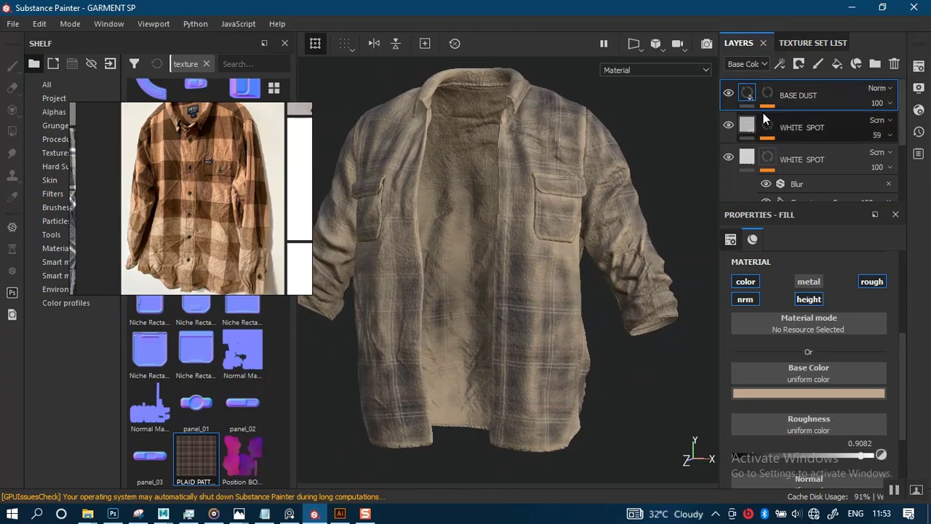
pyautogui.hotkey('ctrl', 'v')
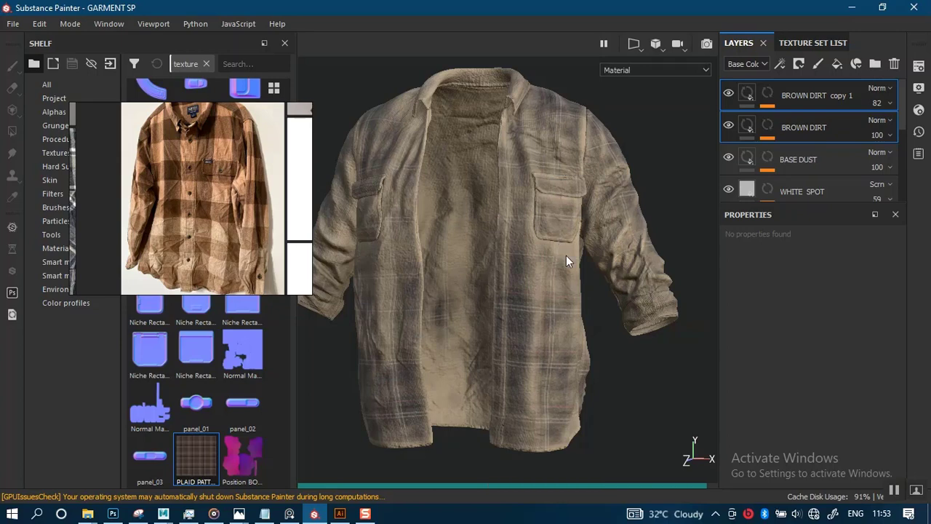
# Step: Hide BROWN DIRT and BROWN DIRT copy 1 on the shirt, and select the BASE DUST layer's mask for editing
pyautogui.click(729, 125)
pyautogui.click(728, 93)
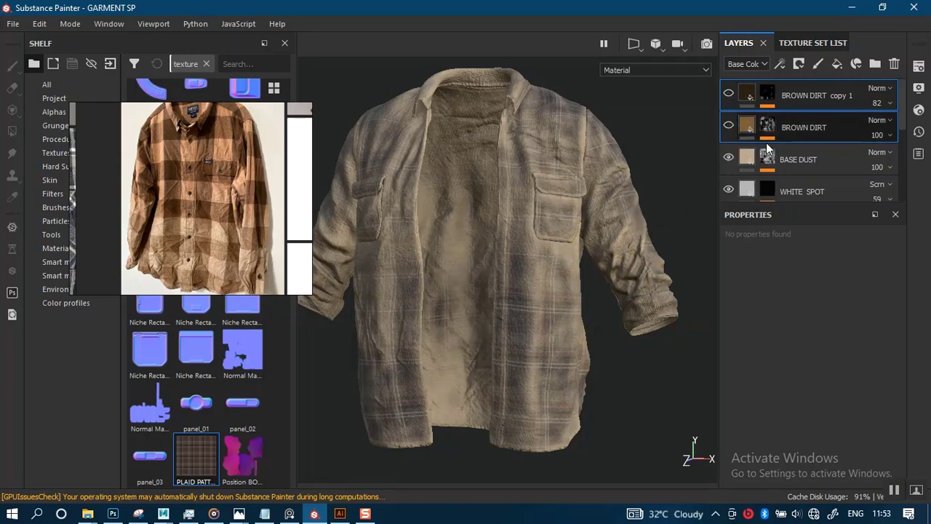
pyautogui.click(800, 159)
pyautogui.click(767, 158)
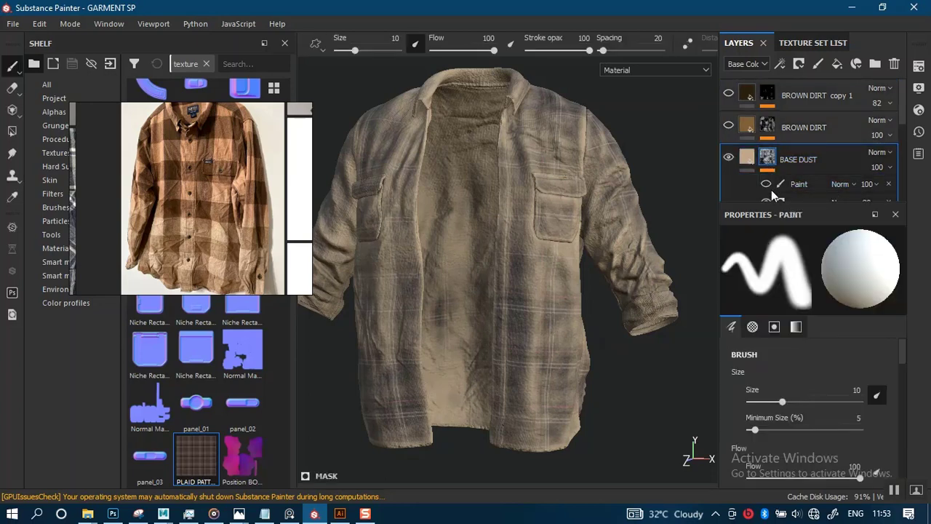
# Step: Remove the Paint effect from the BASE DUST mask and set its mask generator's Global Balance to 0.21
pyautogui.click(888, 184)
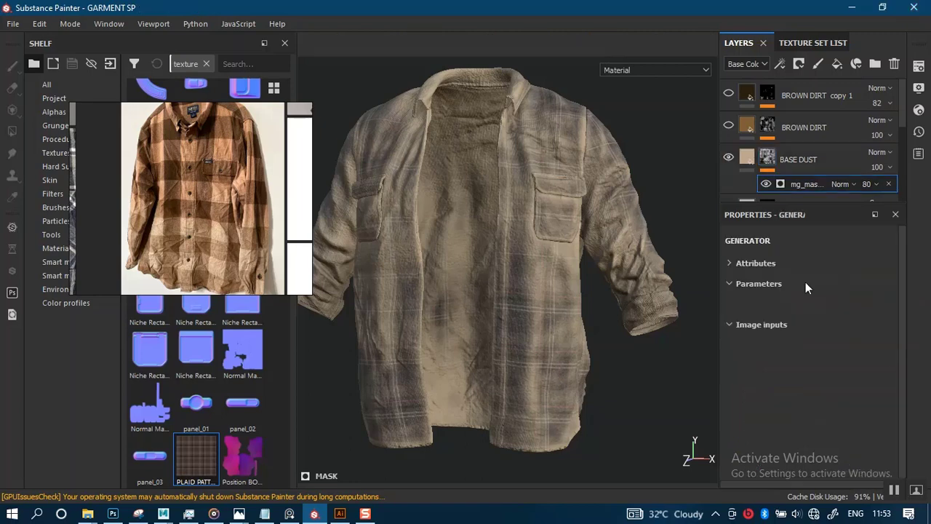
pyautogui.moveTo(809, 379); pyautogui.dragTo(771, 379)
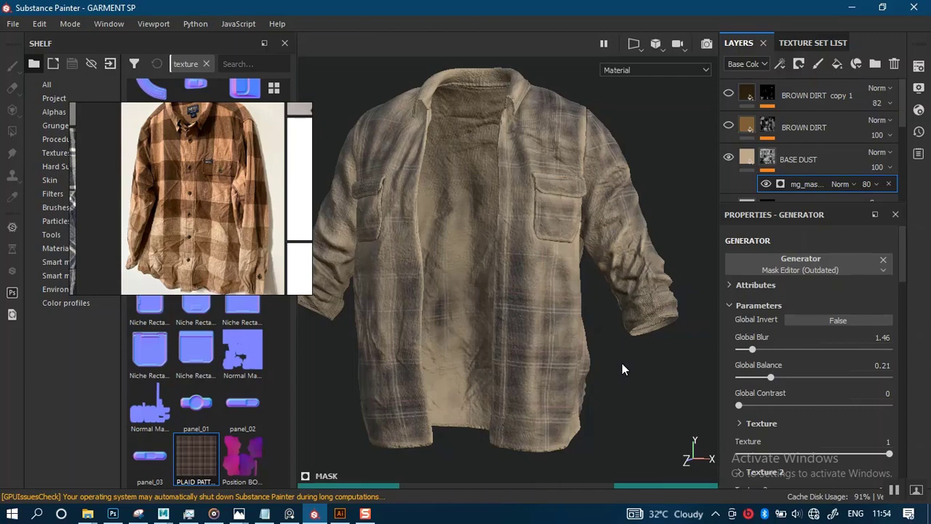
pyautogui.click(616, 370)
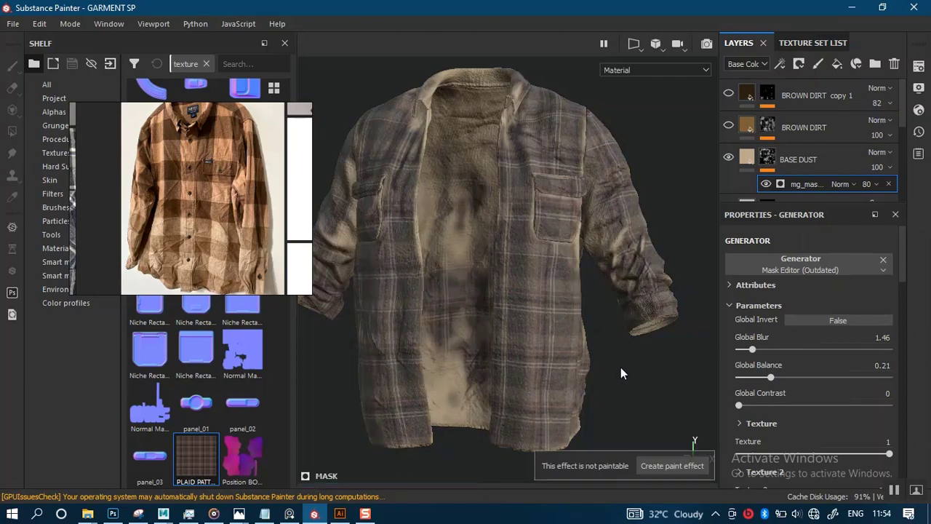
pyautogui.moveTo(620, 368)
pyautogui.keyDown('alt'); pyautogui.mouseDown()
pyautogui.moveTo(633, 359)
pyautogui.moveTo(606, 358)
pyautogui.moveTo(628, 343)
pyautogui.moveTo(640, 308)
pyautogui.moveTo(596, 283)
pyautogui.moveTo(497, 304)
pyautogui.moveTo(599, 327)
pyautogui.moveTo(589, 327)
pyautogui.moveTo(626, 317)
pyautogui.moveTo(558, 298)
pyautogui.moveTo(577, 327)
pyautogui.moveTo(488, 312)
pyautogui.moveTo(660, 318)
pyautogui.mouseUp(); pyautogui.keyUp('alt')
pyautogui.keyDown('shift'); pyautogui.moveTo(661, 314); pyautogui.dragTo(555, 313, button='right'); pyautogui.keyUp('shift')
pyautogui.keyDown('alt'); pyautogui.moveTo(498, 326); pyautogui.dragTo(631, 310); pyautogui.keyUp('alt')
pyautogui.keyDown('shift'); pyautogui.moveTo(608, 302); pyautogui.dragTo(582, 308, button='right'); pyautogui.keyUp('shift')
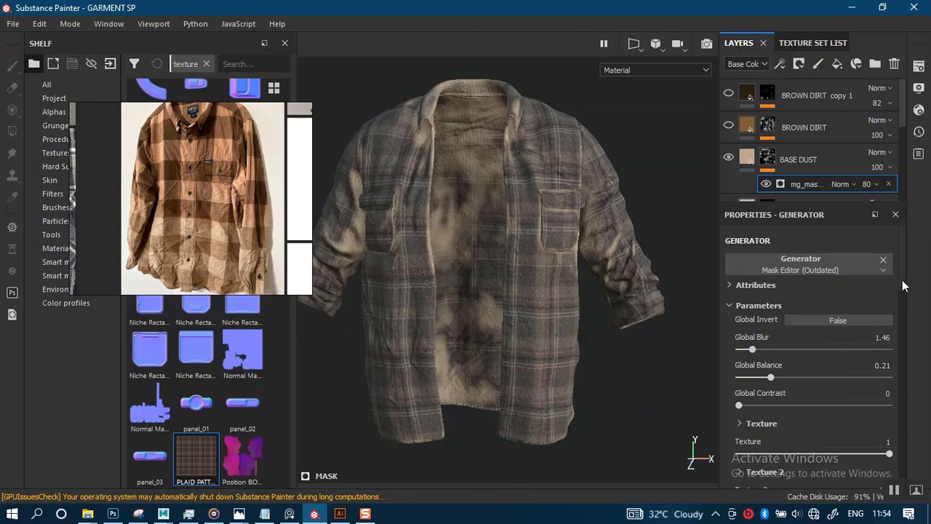
# Step: Set the BASE DUST layer's opacity to 24
pyautogui.moveTo(903, 278); pyautogui.dragTo(900, 338)
pyautogui.scroll(3, 900, 338)
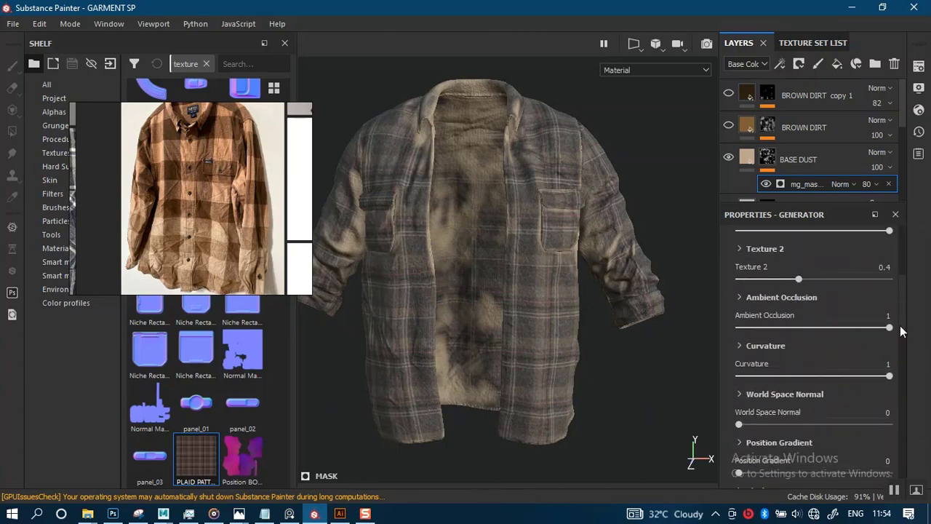
pyautogui.click(888, 169)
pyautogui.moveTo(886, 196); pyautogui.dragTo(880, 198)
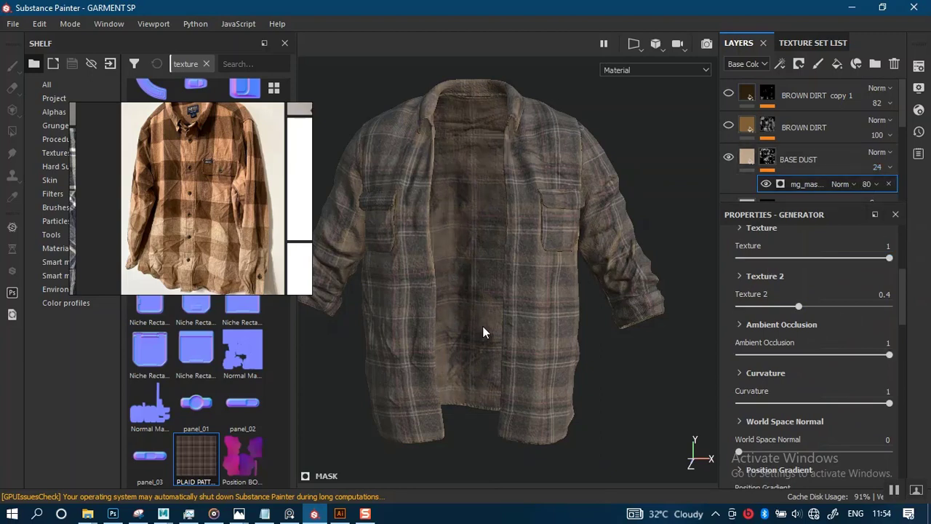
# Step: Examine the dust on the shirt's front and inner lining from several angles and distances
pyautogui.keyDown('alt'); pyautogui.moveTo(484, 332); pyautogui.dragTo(565, 353); pyautogui.keyUp('alt')
pyautogui.scroll(3, 557, 345)
pyautogui.keyDown('alt'); pyautogui.moveTo(557, 345); pyautogui.dragTo(580, 327, button='middle'); pyautogui.keyUp('alt')
pyautogui.keyDown('alt'); pyautogui.moveTo(580, 326); pyautogui.dragTo(582, 303); pyautogui.keyUp('alt')
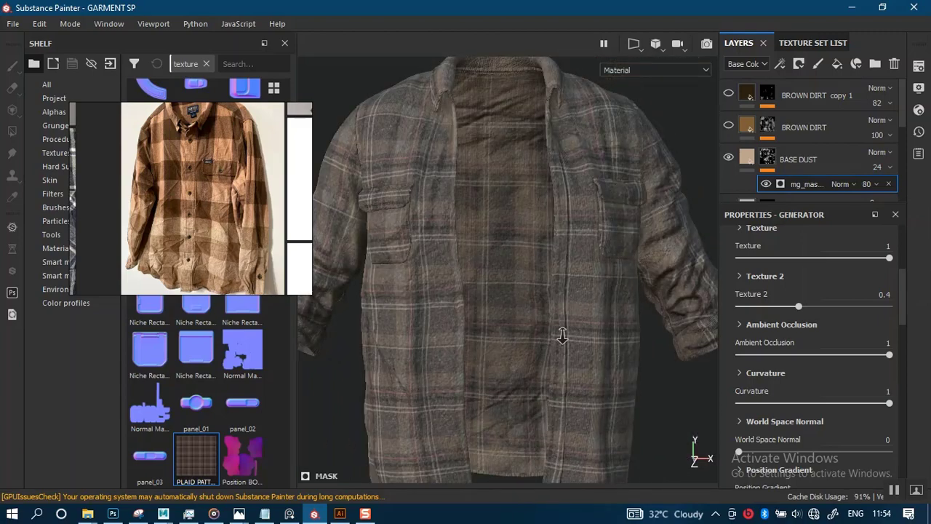
pyautogui.scroll(-2, 561, 335)
pyautogui.keyDown('alt'); pyautogui.moveTo(561, 335); pyautogui.dragTo(565, 305, button='middle'); pyautogui.keyUp('alt')
pyautogui.keyDown('alt'); pyautogui.moveTo(565, 296); pyautogui.dragTo(576, 293, button='right'); pyautogui.keyUp('alt')
pyautogui.keyDown('alt'); pyautogui.moveTo(559, 324); pyautogui.dragTo(567, 293, button='right'); pyautogui.keyUp('alt')
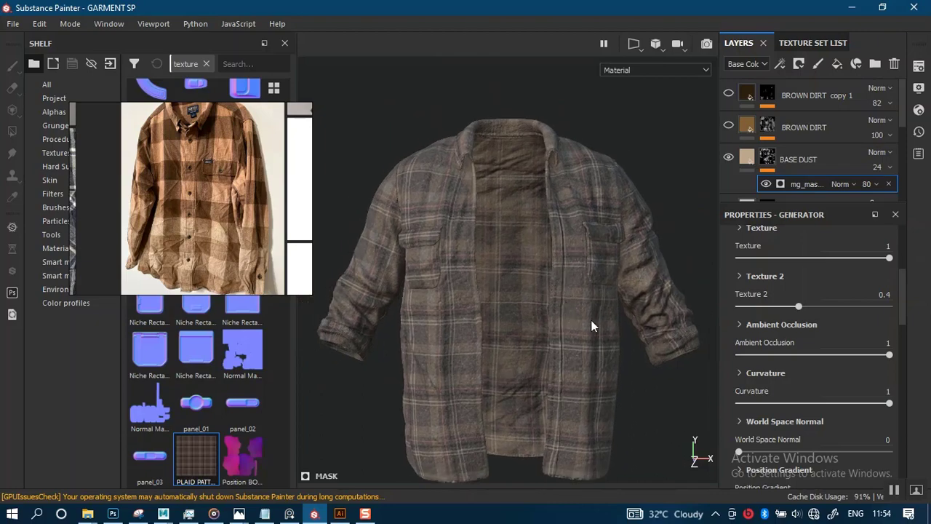
pyautogui.keyDown('alt'); pyautogui.moveTo(592, 325); pyautogui.dragTo(571, 321); pyautogui.keyUp('alt')
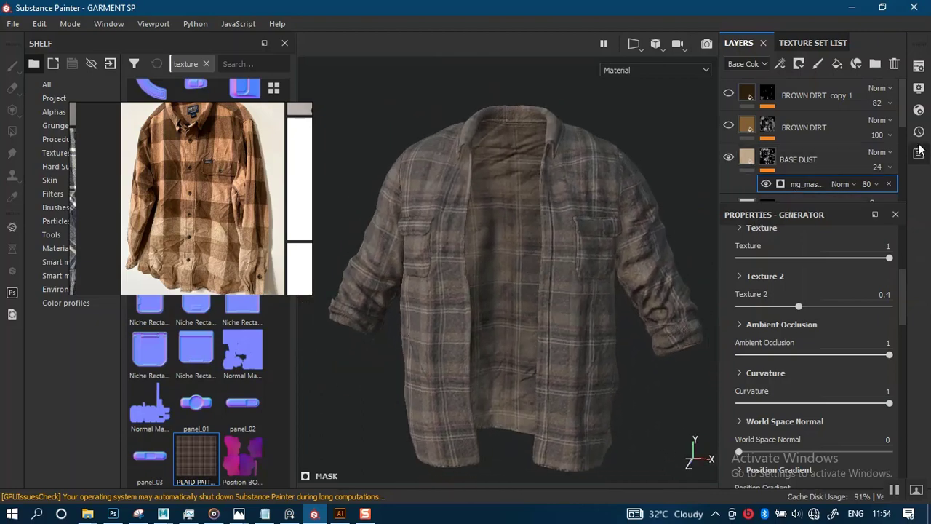
pyautogui.scroll(-3, 905, 129)
pyautogui.scroll(3, 904, 129)
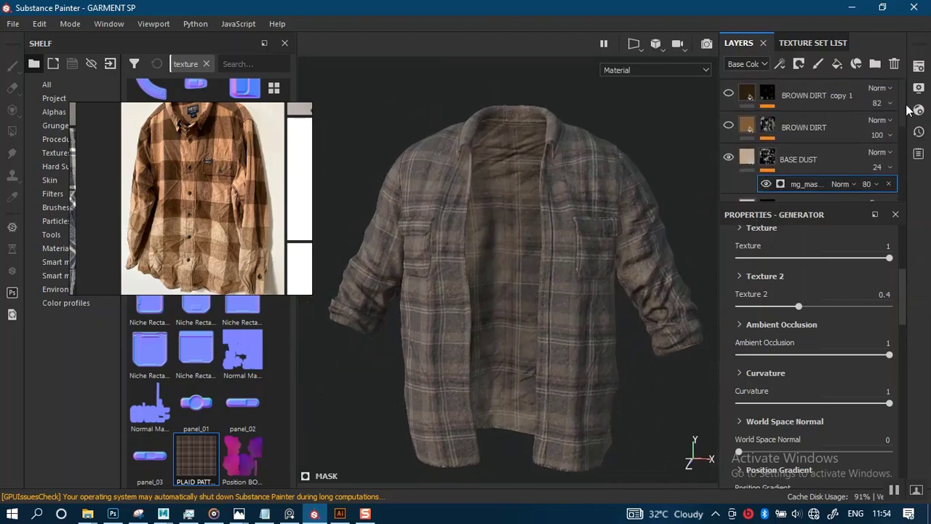
# Step: Show the BROWN DIRT layer on the shirt and reduce its opacity to 22
pyautogui.click(729, 126)
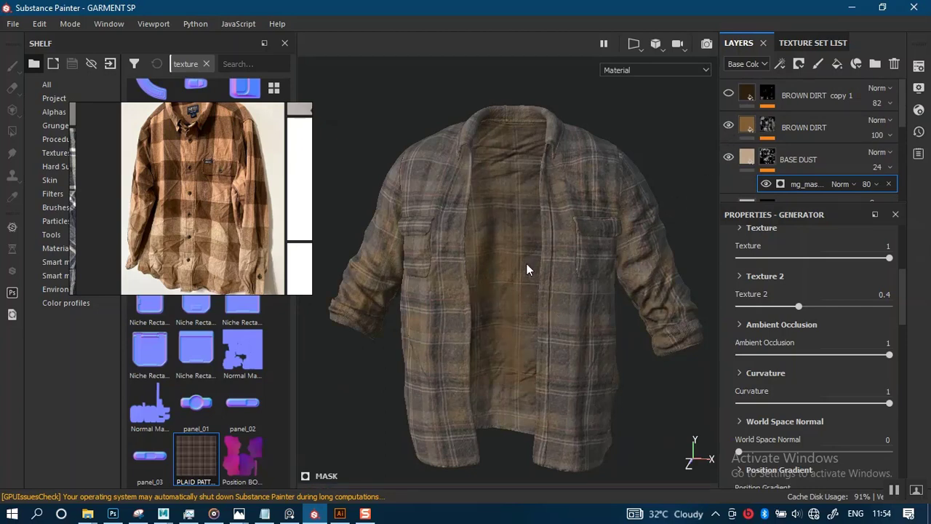
pyautogui.scroll(3, 529, 291)
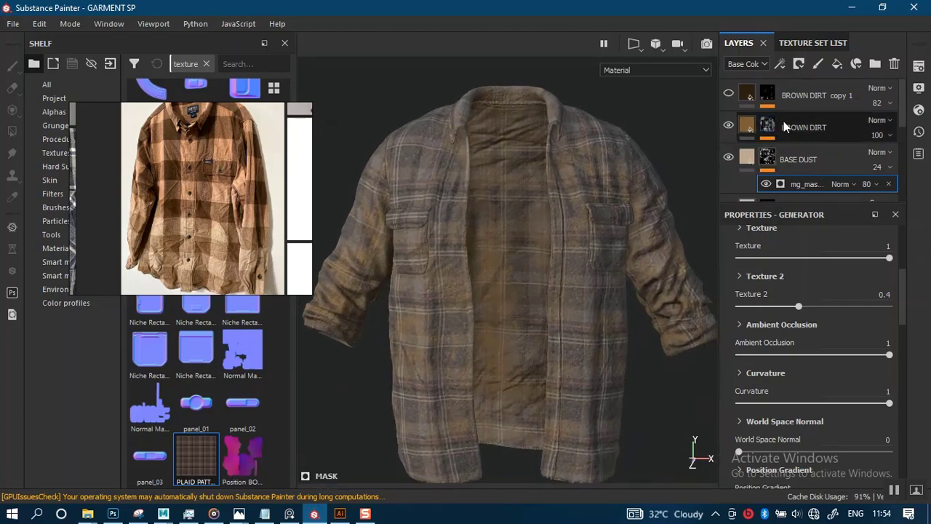
pyautogui.click(878, 135)
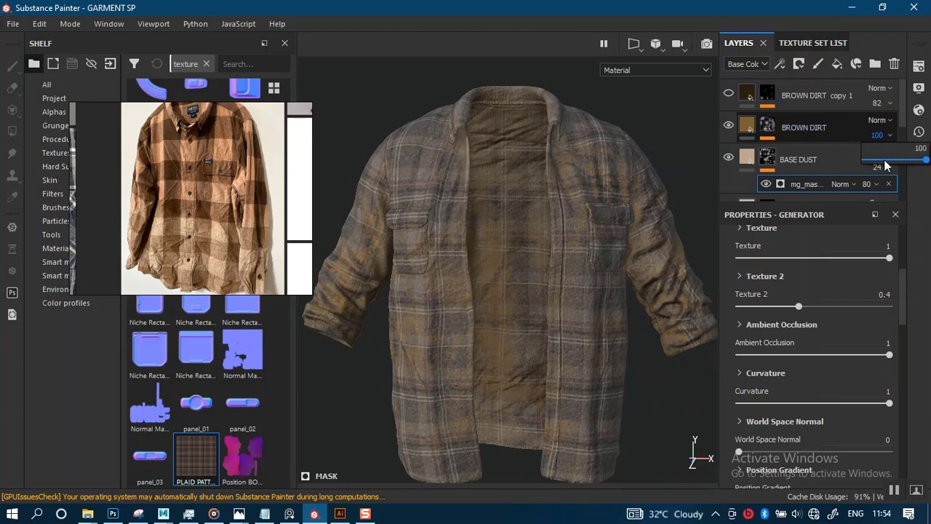
pyautogui.moveTo(884, 161); pyautogui.dragTo(879, 162)
pyautogui.scroll(-3, 519, 289)
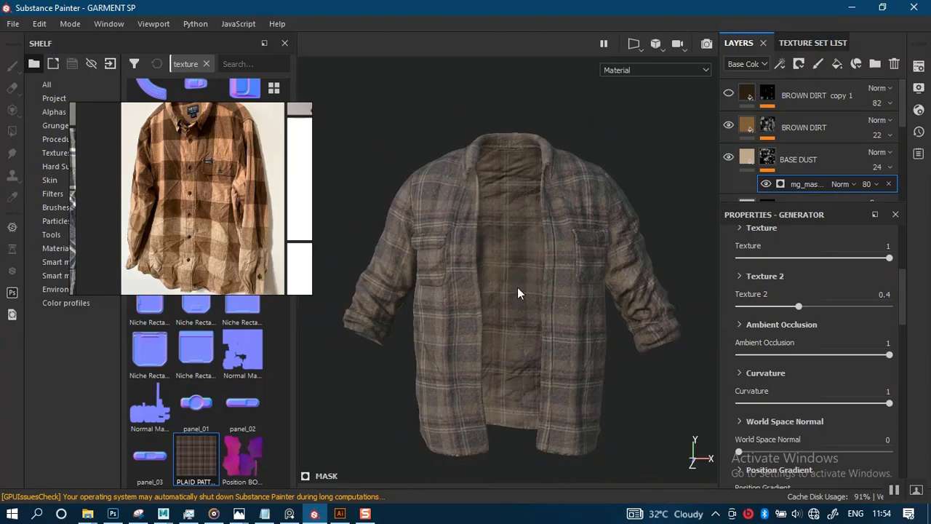
pyautogui.keyDown('alt'); pyautogui.moveTo(519, 289); pyautogui.dragTo(566, 322); pyautogui.keyUp('alt')
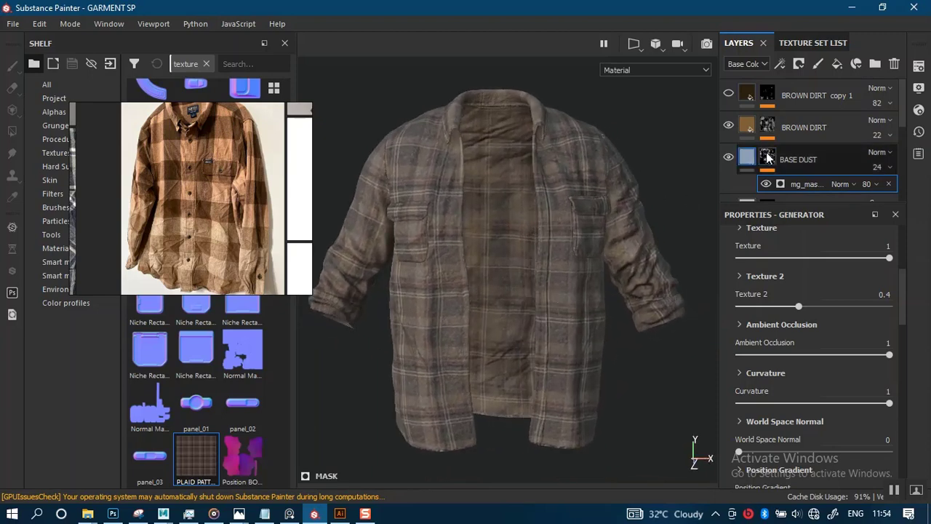
# Step: Show the BROWN DIRT copy 1 layer, check it on the shirt, and select its mask for painting
pyautogui.click(729, 95)
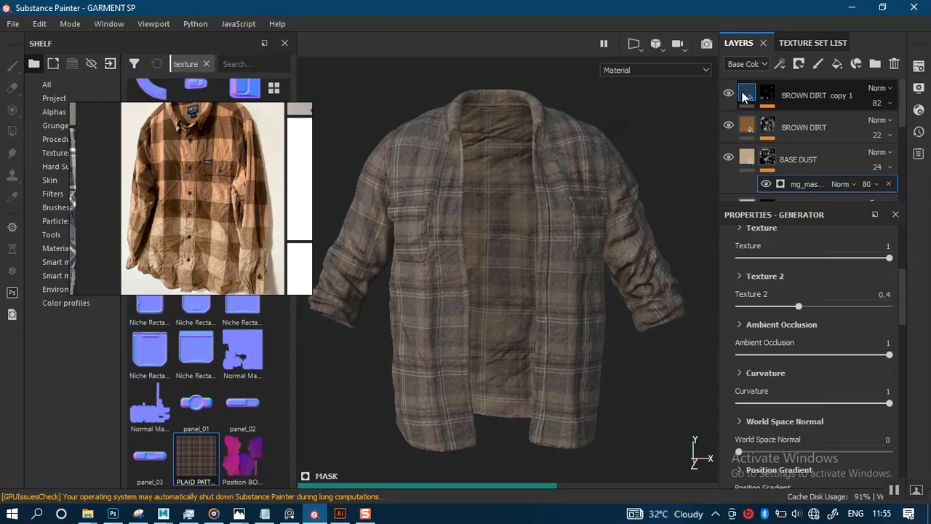
pyautogui.keyDown('alt'); pyautogui.moveTo(515, 290); pyautogui.dragTo(588, 270); pyautogui.keyUp('alt')
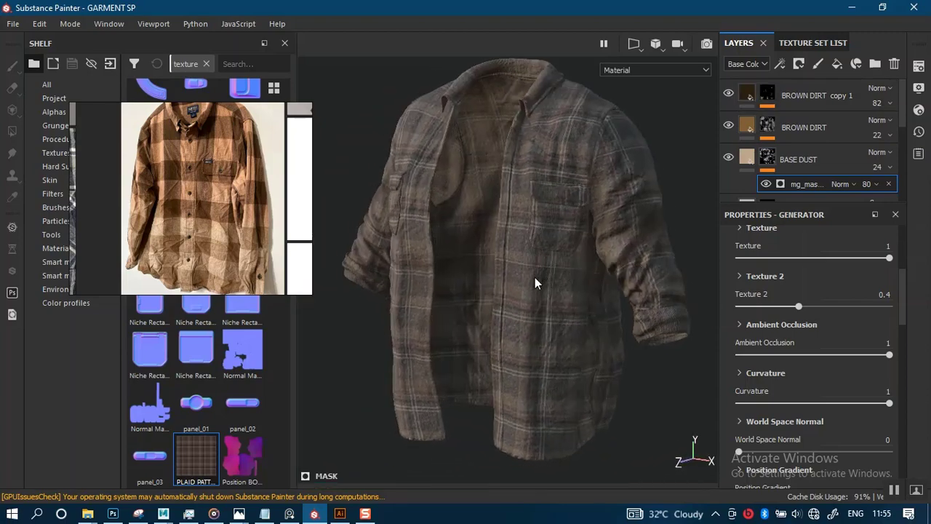
pyautogui.keyDown('shift'); pyautogui.moveTo(535, 277); pyautogui.dragTo(502, 289, button='right'); pyautogui.keyUp('shift')
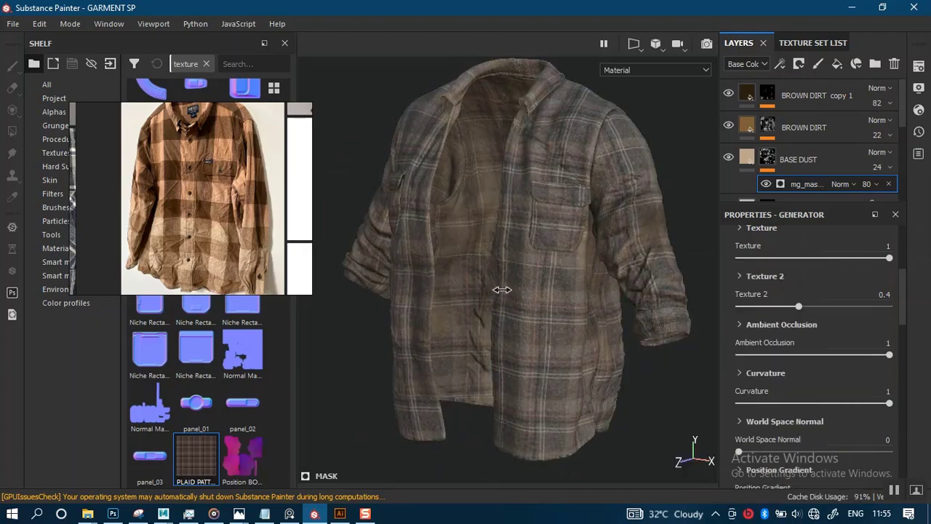
pyautogui.keyDown('alt'); pyautogui.moveTo(515, 299); pyautogui.dragTo(567, 291); pyautogui.keyUp('alt')
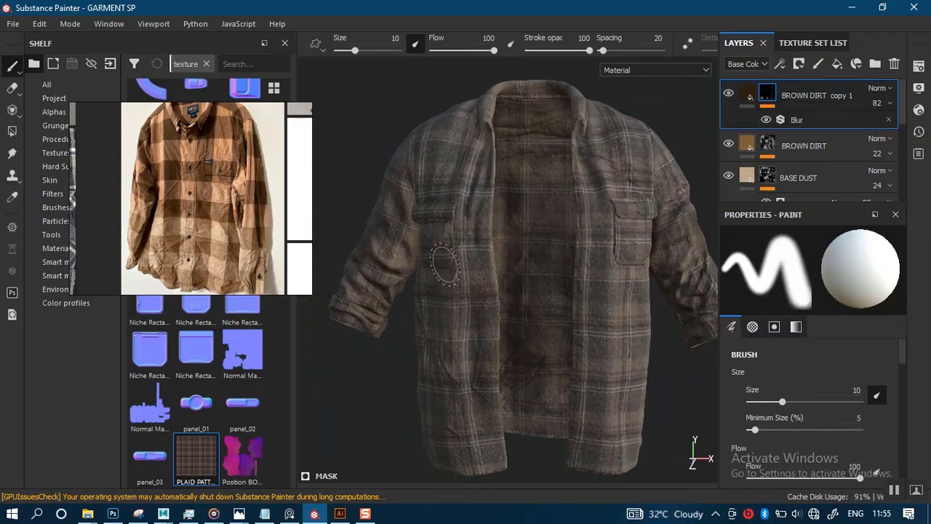
# Step: Try a stroke on the BROWN DIRT copy 1 mask, undo it, and set stroke opacity to 54 and flow to 38
pyautogui.keyDown('alt'); pyautogui.moveTo(444, 266); pyautogui.dragTo(461, 332, button='right'); pyautogui.keyUp('alt')
pyautogui.keyDown('alt'); pyautogui.moveTo(462, 333); pyautogui.dragTo(479, 302); pyautogui.keyUp('alt')
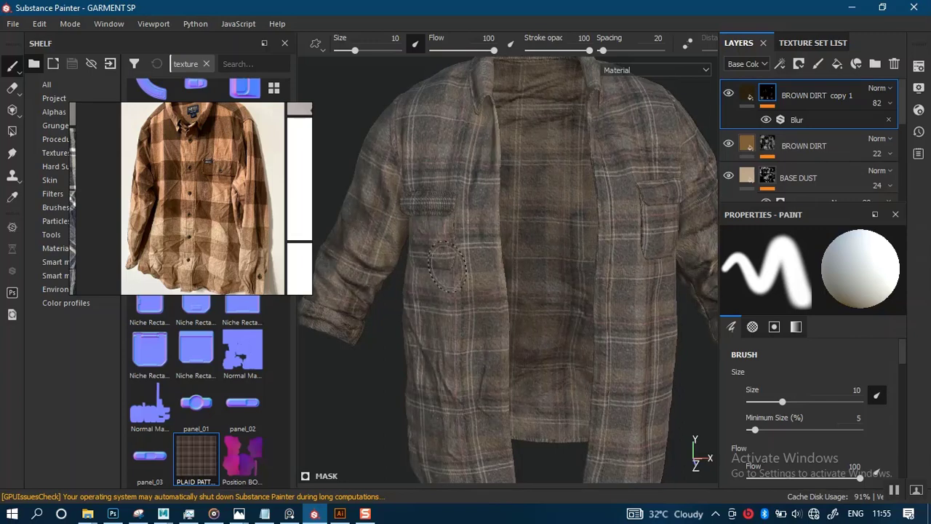
pyautogui.moveTo(477, 234)
pyautogui.mouseDown()
pyautogui.moveTo(442, 314)
pyautogui.moveTo(477, 275)
pyautogui.mouseUp()
pyautogui.hotkey('ctrl', 'z')
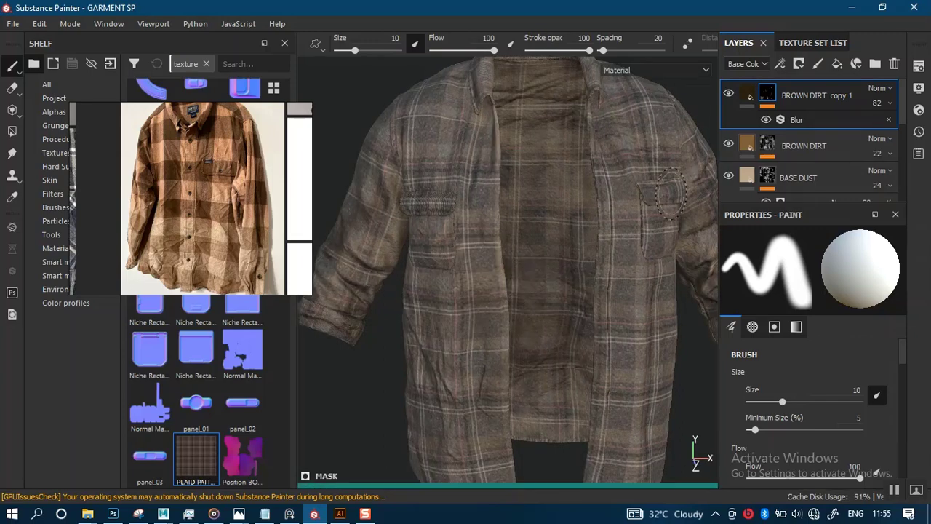
pyautogui.moveTo(588, 50); pyautogui.dragTo(560, 51)
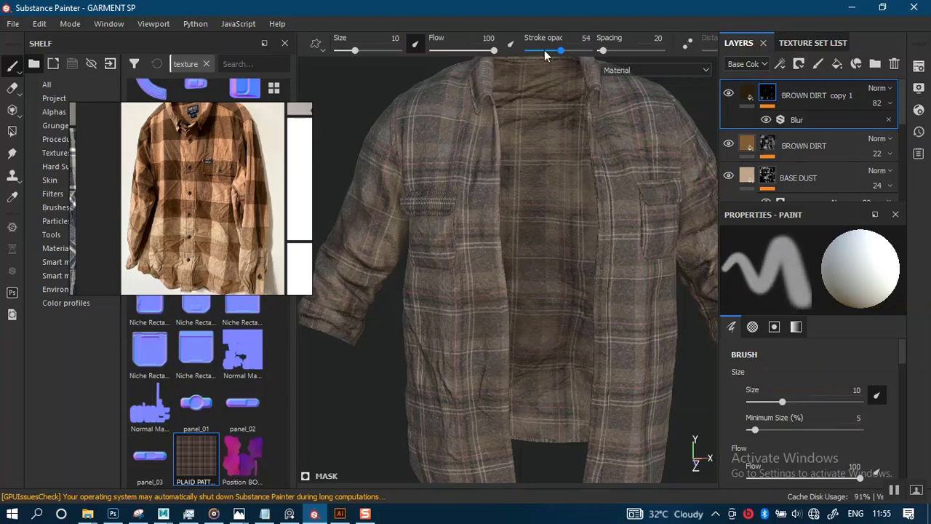
pyautogui.moveTo(494, 50); pyautogui.dragTo(457, 52)
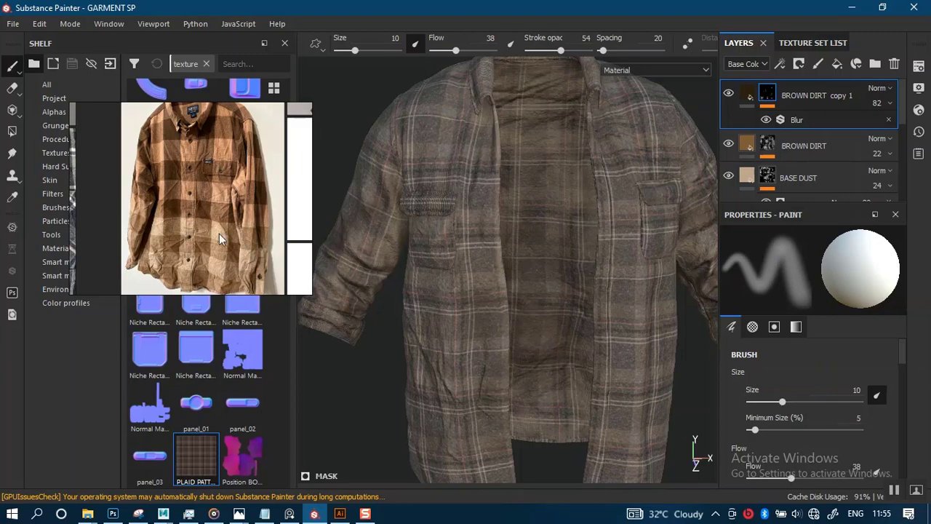
# Step: Search the brushes for DIRT and choose the Dirt 1 brush, keeping the reference image clear of the shirt
pyautogui.moveTo(222, 240); pyautogui.dragTo(605, 241)
pyautogui.click(71, 207)
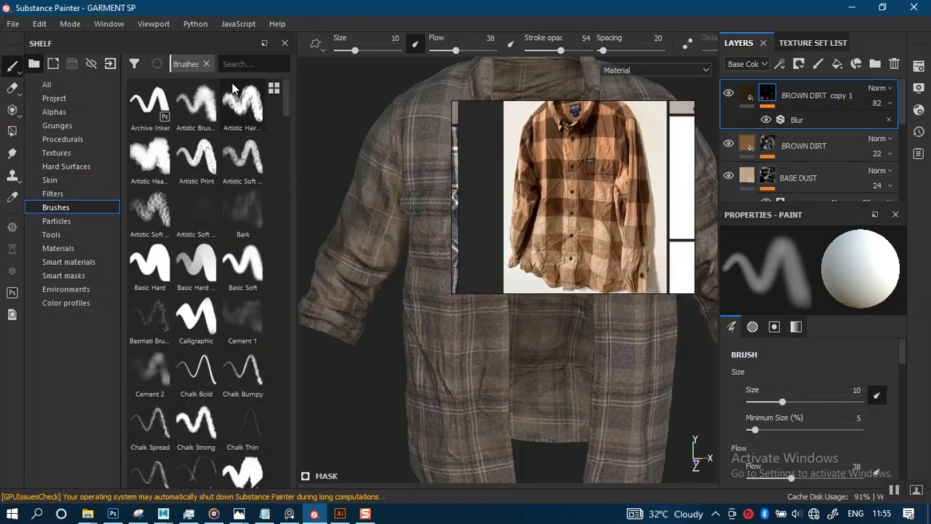
pyautogui.write('DIRT')
pyautogui.click(197, 211)
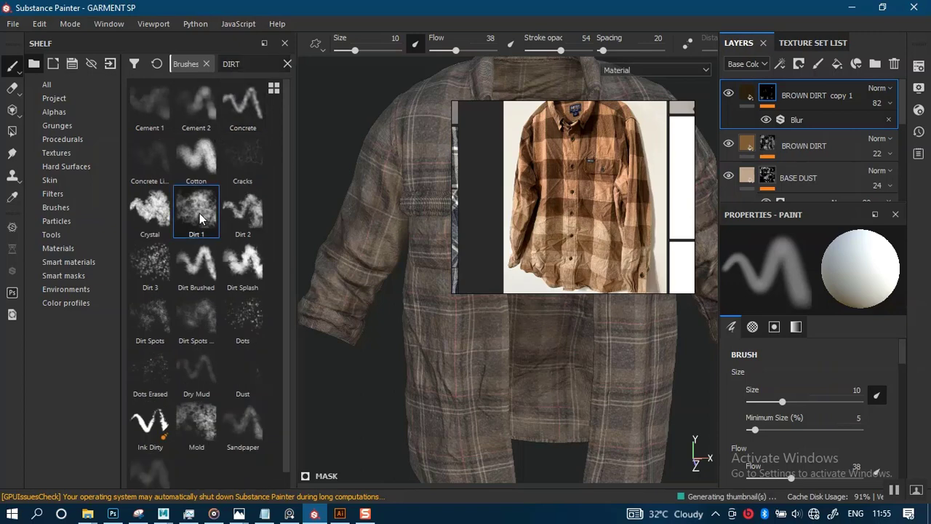
pyautogui.moveTo(560, 219); pyautogui.dragTo(144, 237)
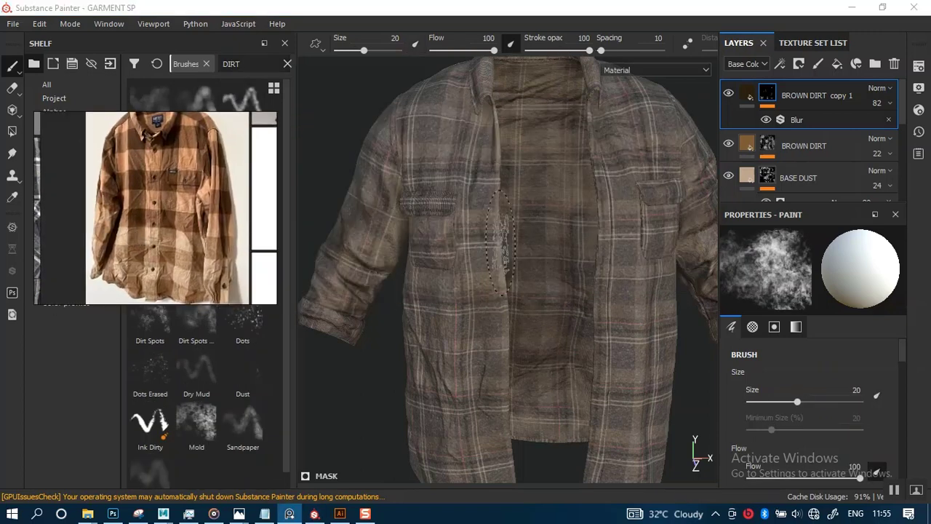
# Step: Stamp brown dirt patches with the Dirt 1 brush across both front panels of the shirt on the BROWN DIRT copy 1 mask
pyautogui.keyDown('alt'); pyautogui.moveTo(497, 248); pyautogui.dragTo(481, 250); pyautogui.keyUp('alt')
pyautogui.click(469, 333)
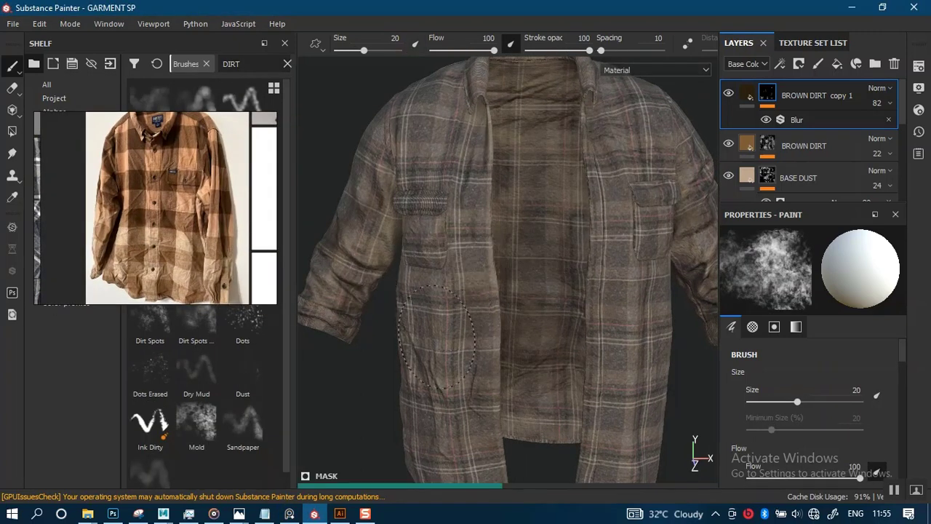
pyautogui.click(455, 325)
pyautogui.click(463, 223)
pyautogui.click(422, 162)
pyautogui.click(617, 240)
pyautogui.keyDown('alt'); pyautogui.moveTo(617, 240); pyautogui.dragTo(575, 164); pyautogui.keyUp('alt')
pyautogui.click(536, 191)
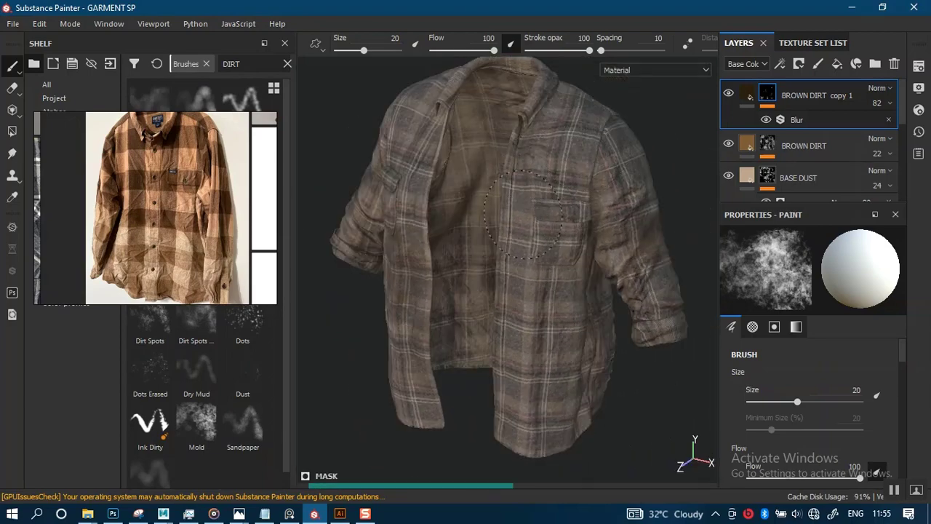
pyautogui.keyDown('alt'); pyautogui.moveTo(557, 185); pyautogui.dragTo(550, 151); pyautogui.keyUp('alt')
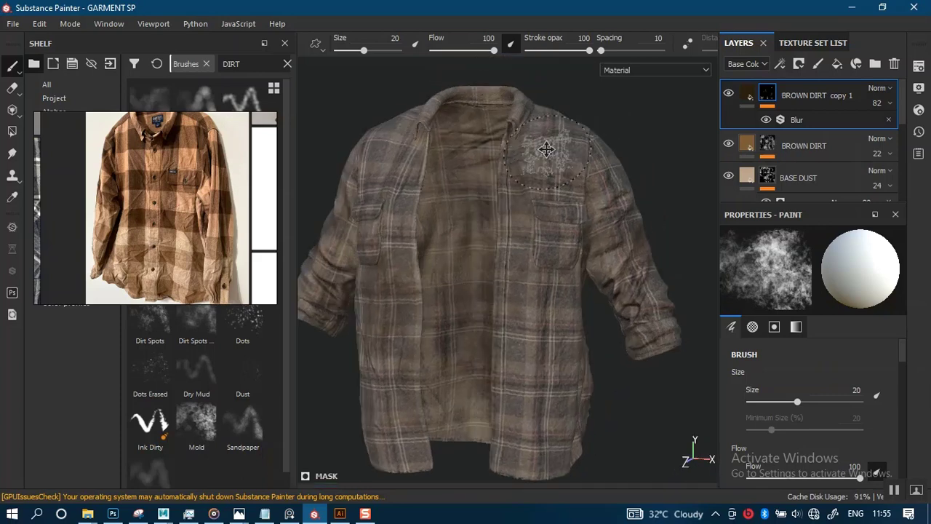
pyautogui.keyDown('alt'); pyautogui.moveTo(518, 244); pyautogui.dragTo(521, 163, button='middle'); pyautogui.keyUp('alt')
pyautogui.click(520, 326)
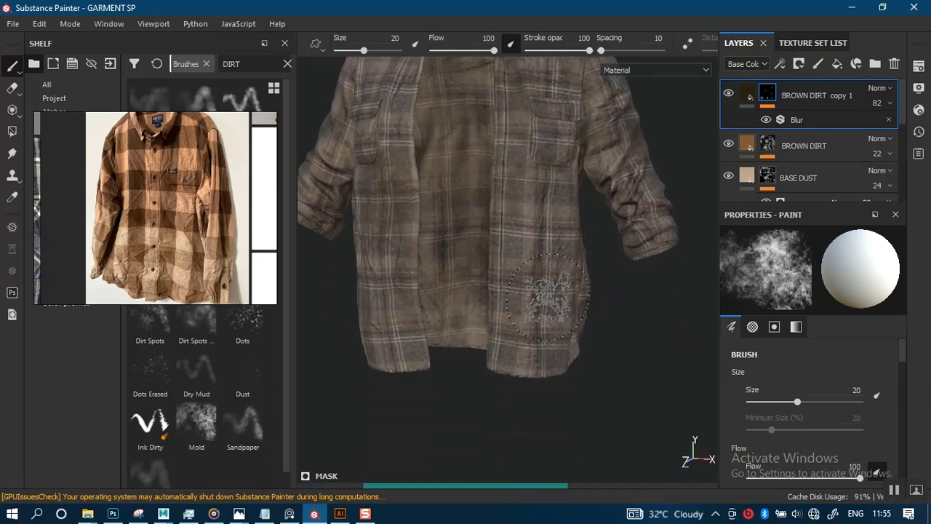
# Step: Paint brown dirt along the lower side of the shirt, below the sleeve cuff
pyautogui.moveTo(482, 177)
pyautogui.keyDown('alt'); pyautogui.mouseDown()
pyautogui.moveTo(566, 196)
pyautogui.moveTo(451, 176)
pyautogui.moveTo(514, 312)
pyautogui.moveTo(553, 187)
pyautogui.mouseUp(); pyautogui.keyUp('alt')
pyautogui.keyDown('shift'); pyautogui.moveTo(553, 187); pyautogui.dragTo(450, 199, button='right'); pyautogui.keyUp('shift')
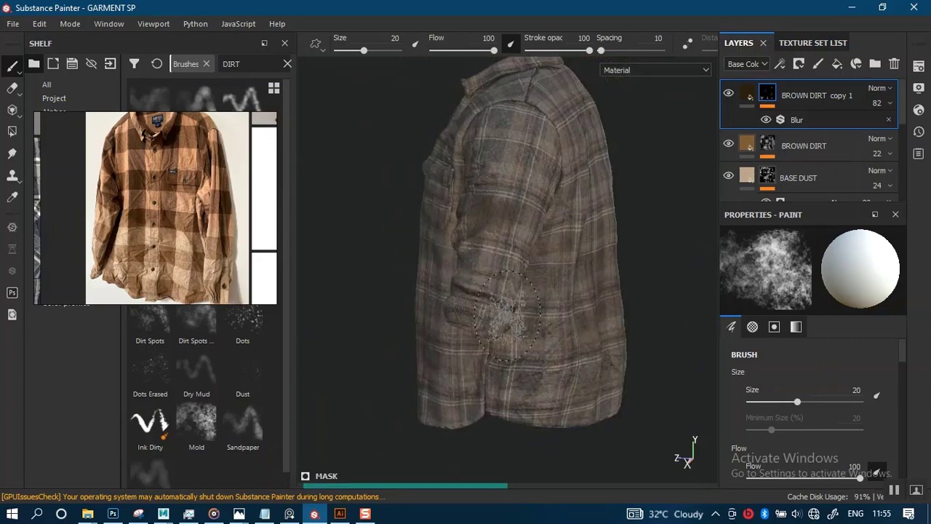
pyautogui.keyDown('alt'); pyautogui.moveTo(469, 317); pyautogui.dragTo(542, 192); pyautogui.keyUp('alt')
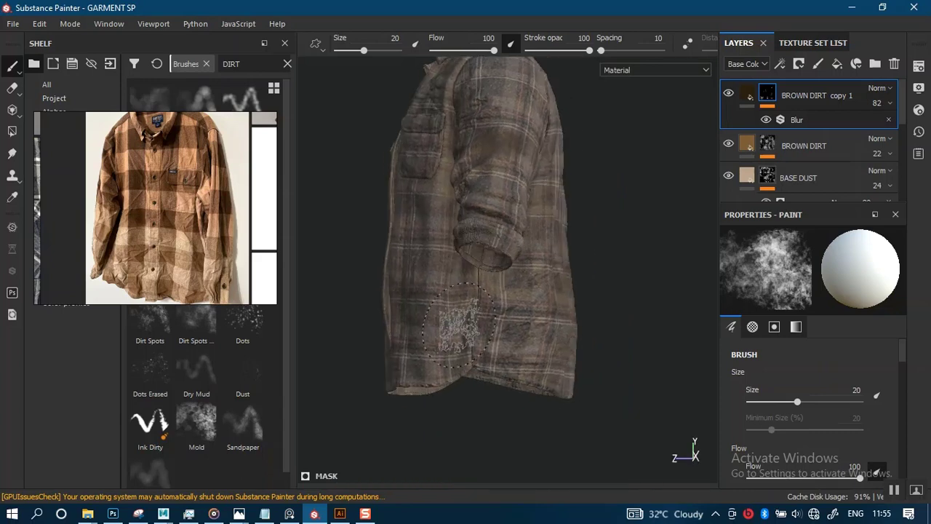
pyautogui.moveTo(429, 350)
pyautogui.mouseDown()
pyautogui.moveTo(416, 361)
pyautogui.moveTo(448, 346)
pyautogui.mouseUp()
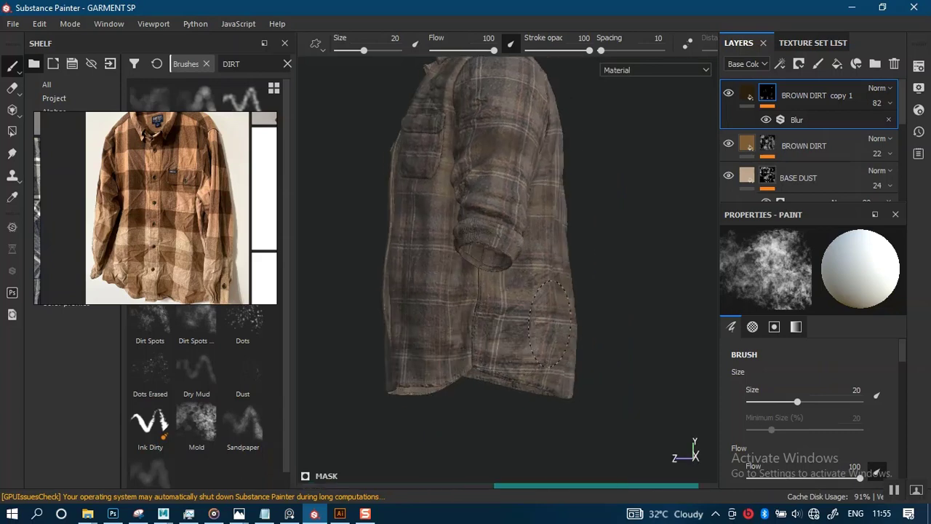
# Step: Stamp brown dirt patches along the lower hem and upper area of the shirt's back on the BROWN DIRT copy 1 mask
pyautogui.keyDown('alt'); pyautogui.moveTo(513, 328); pyautogui.dragTo(407, 218); pyautogui.keyUp('alt')
pyautogui.keyDown('alt'); pyautogui.moveTo(407, 221); pyautogui.dragTo(376, 199, button='middle'); pyautogui.keyUp('alt')
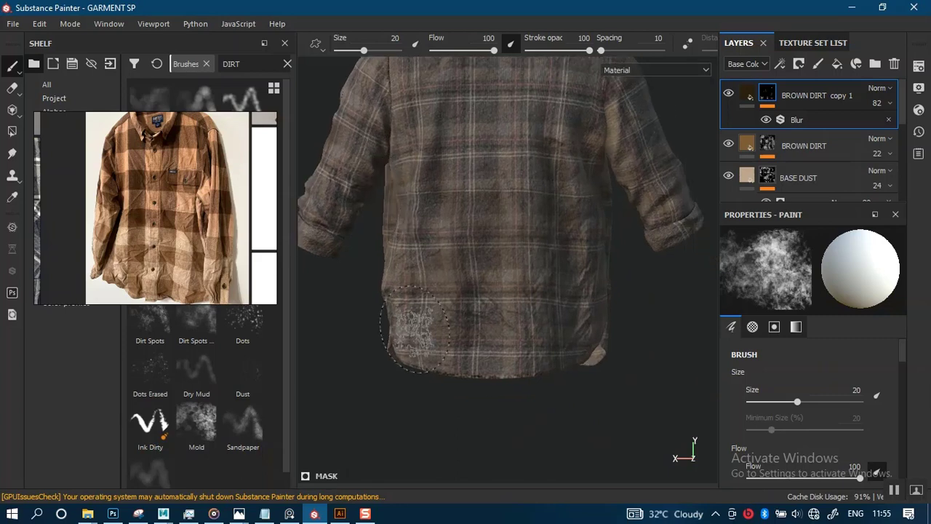
pyautogui.moveTo(417, 328); pyautogui.dragTo(459, 342)
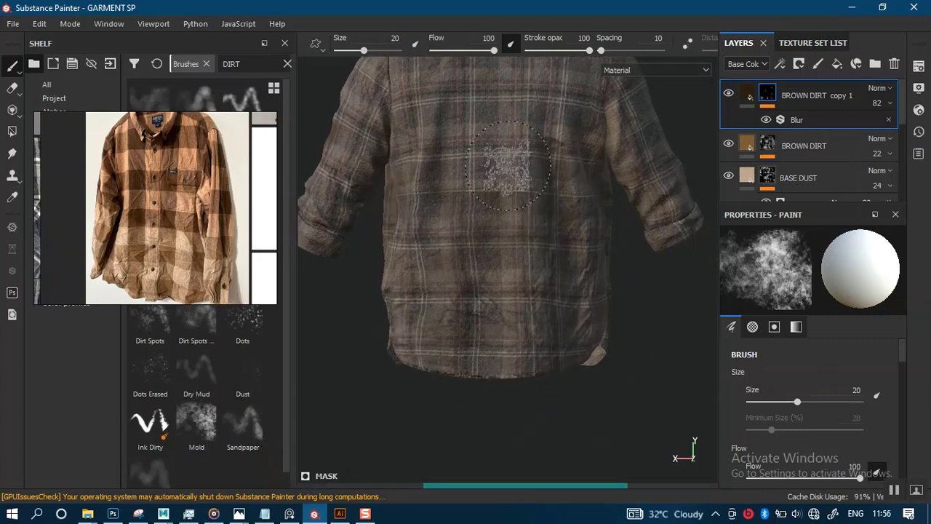
pyautogui.keyDown('alt'); pyautogui.moveTo(483, 159); pyautogui.dragTo(478, 254, button='middle'); pyautogui.keyUp('alt')
pyautogui.moveTo(438, 147); pyautogui.dragTo(440, 147)
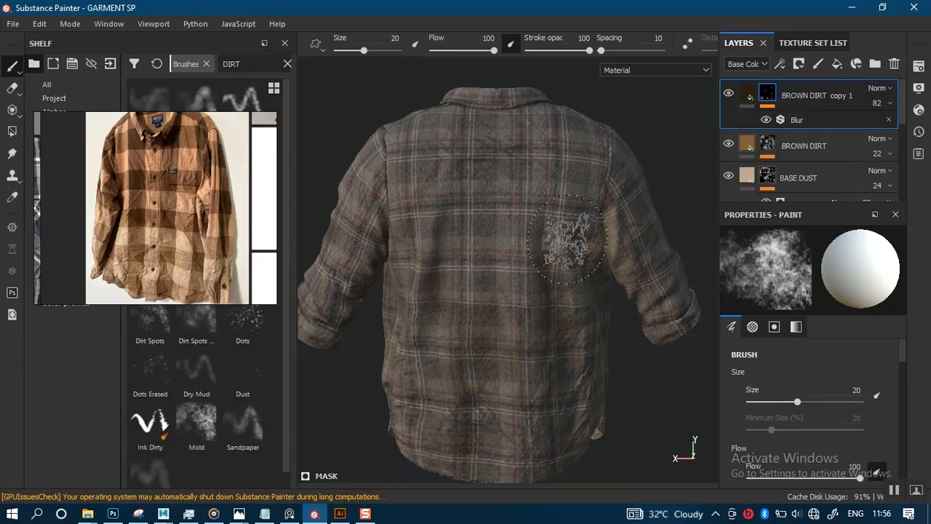
pyautogui.moveTo(634, 162)
pyautogui.keyDown('alt'); pyautogui.mouseDown()
pyautogui.moveTo(541, 183)
pyautogui.moveTo(507, 151)
pyautogui.moveTo(478, 228)
pyautogui.moveTo(550, 267)
pyautogui.moveTo(505, 214)
pyautogui.mouseUp(); pyautogui.keyUp('alt')
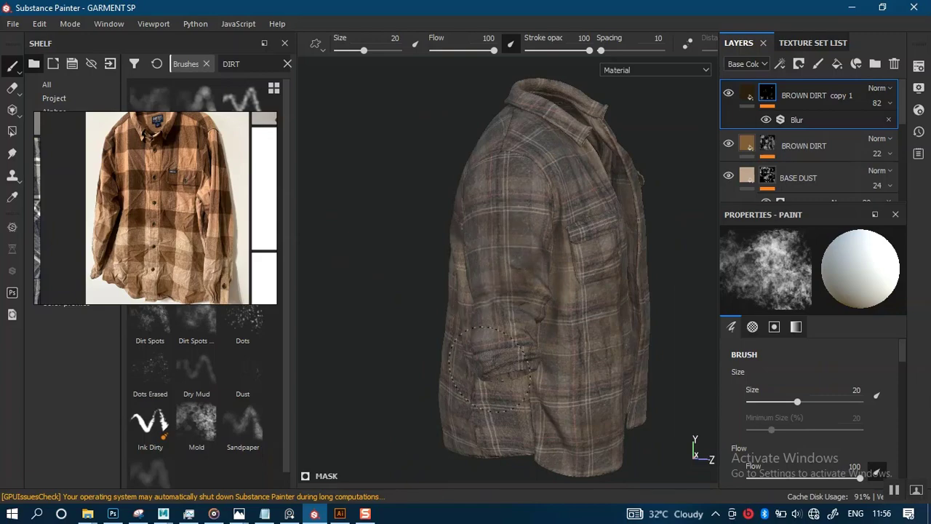
pyautogui.keyDown('alt'); pyautogui.moveTo(536, 153); pyautogui.dragTo(536, 183); pyautogui.keyUp('alt')
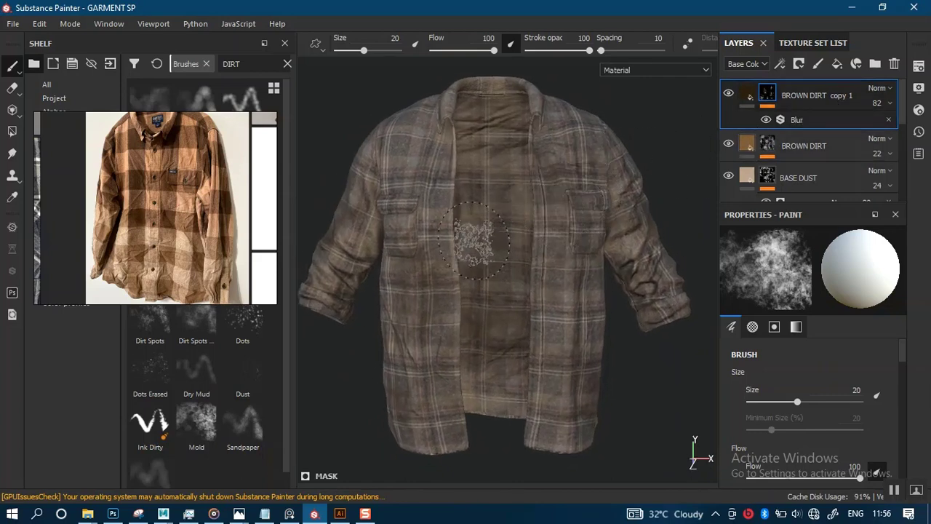
# Step: Examine the painted dirt on the shirt's front panels and inner back from several angles and distances
pyautogui.keyDown('alt'); pyautogui.moveTo(480, 248); pyautogui.dragTo(485, 245); pyautogui.keyUp('alt')
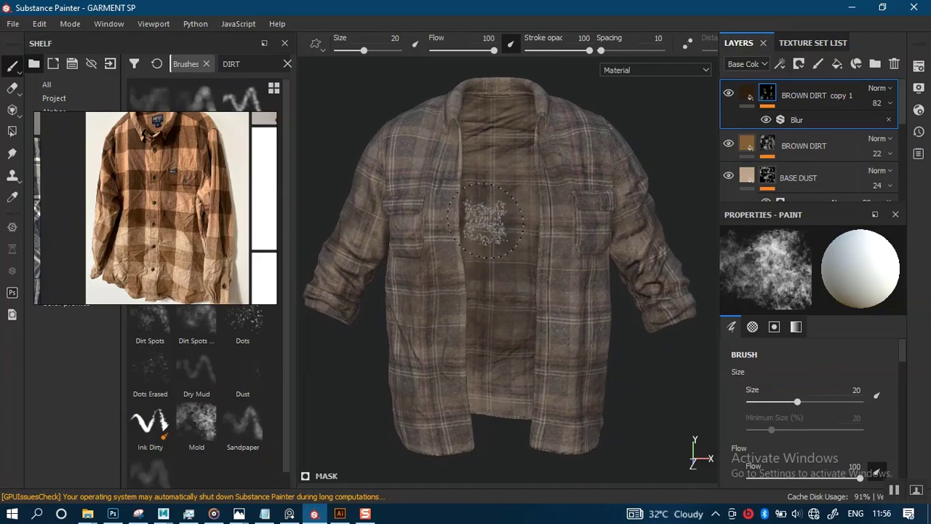
pyautogui.keyDown('alt'); pyautogui.moveTo(513, 267); pyautogui.dragTo(521, 222, button='middle'); pyautogui.keyUp('alt')
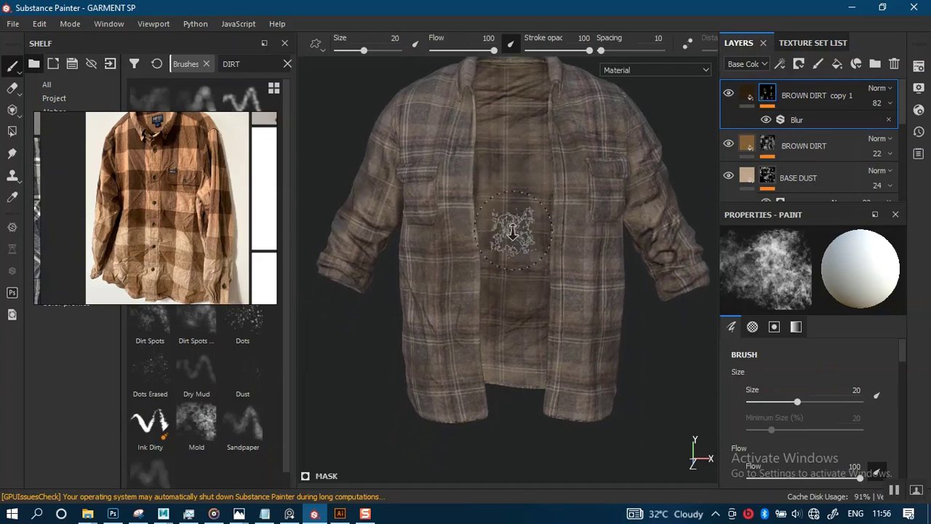
pyautogui.keyDown('alt'); pyautogui.moveTo(512, 233); pyautogui.dragTo(511, 301, button='right'); pyautogui.keyUp('alt')
pyautogui.moveTo(483, 266)
pyautogui.keyDown('alt'); pyautogui.mouseDown()
pyautogui.moveTo(524, 264)
pyautogui.moveTo(519, 275)
pyautogui.mouseUp(); pyautogui.keyUp('alt')
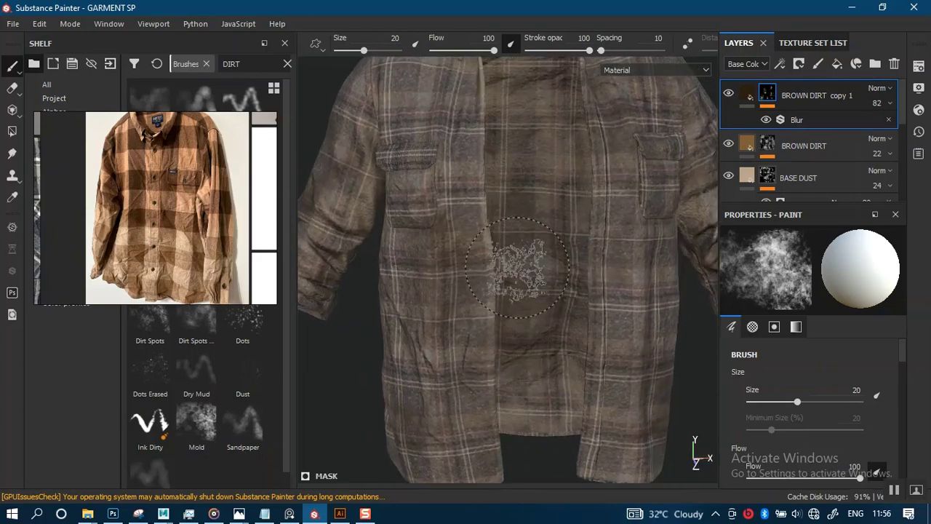
pyautogui.keyDown('alt'); pyautogui.moveTo(522, 267); pyautogui.dragTo(514, 207, button='right'); pyautogui.keyUp('alt')
pyautogui.keyDown('alt'); pyautogui.moveTo(514, 250); pyautogui.dragTo(473, 233, button='middle'); pyautogui.keyUp('alt')
pyautogui.keyDown('alt'); pyautogui.moveTo(473, 232); pyautogui.dragTo(496, 233); pyautogui.keyUp('alt')
pyautogui.keyDown('alt'); pyautogui.moveTo(496, 232); pyautogui.dragTo(534, 226, button='middle'); pyautogui.keyUp('alt')
pyautogui.keyDown('alt'); pyautogui.moveTo(522, 227); pyautogui.dragTo(513, 262, button='right'); pyautogui.keyUp('alt')
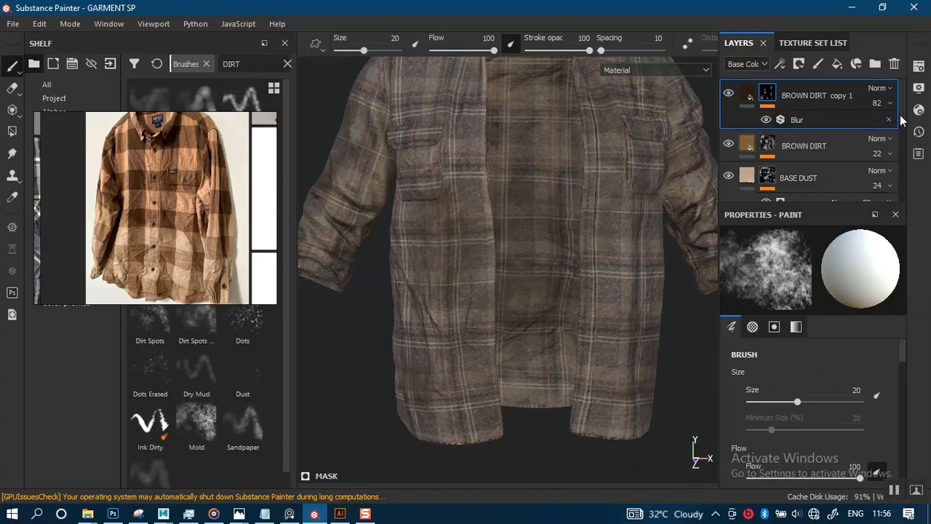
# Step: Rename the plaid fill layer, Fill layer 1, as PATTERN
pyautogui.scroll(-5, 895, 174)
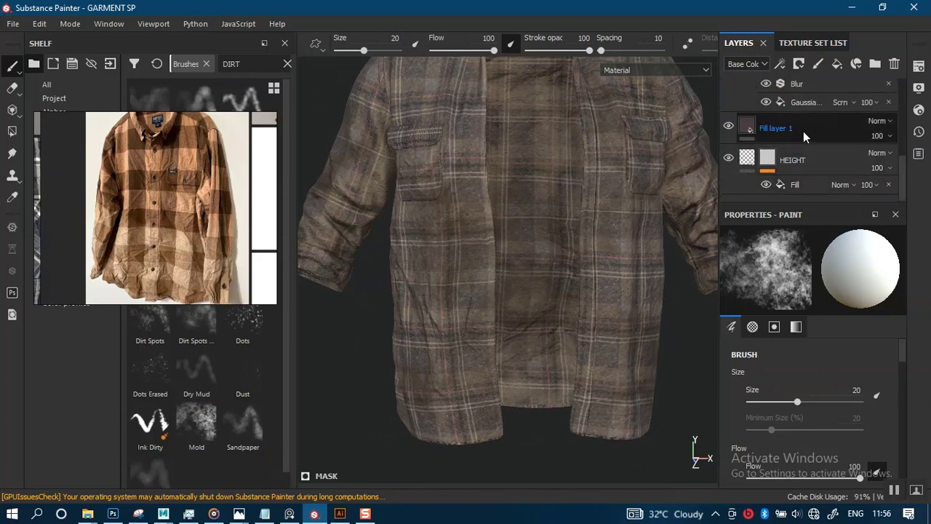
pyautogui.click(771, 130)
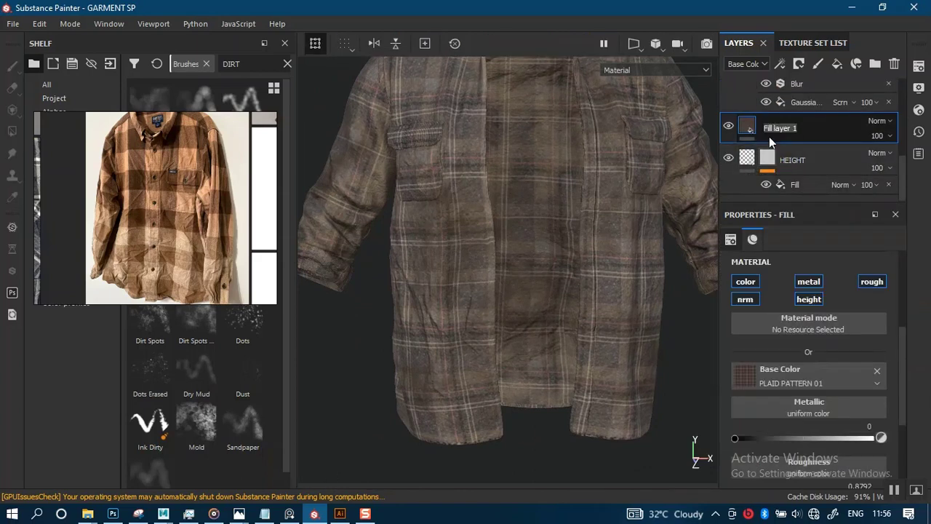
pyautogui.write('PATTERN')
pyautogui.press('Return')
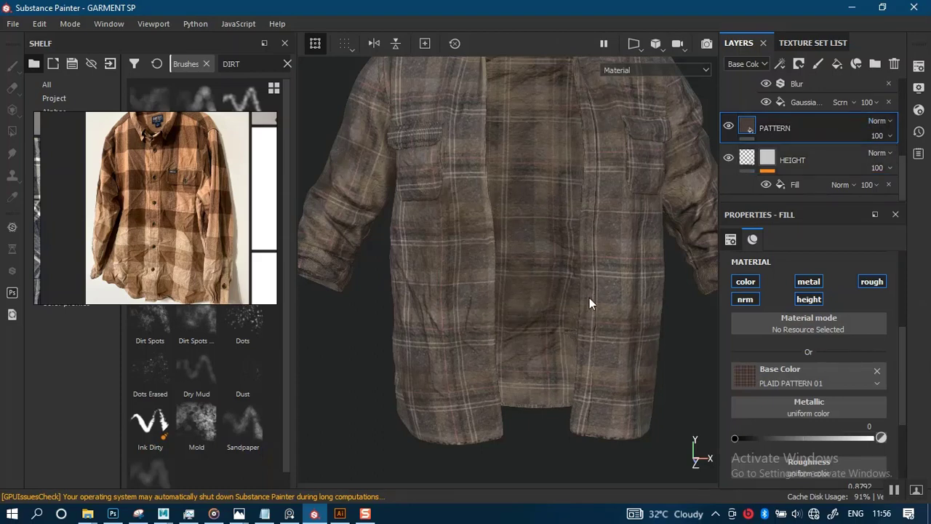
# Step: Duplicate the PATTERN layer and add an empty filter to the copy, limited to the color channel
pyautogui.keyDown('alt'); pyautogui.moveTo(515, 337); pyautogui.dragTo(549, 291); pyautogui.keyUp('alt')
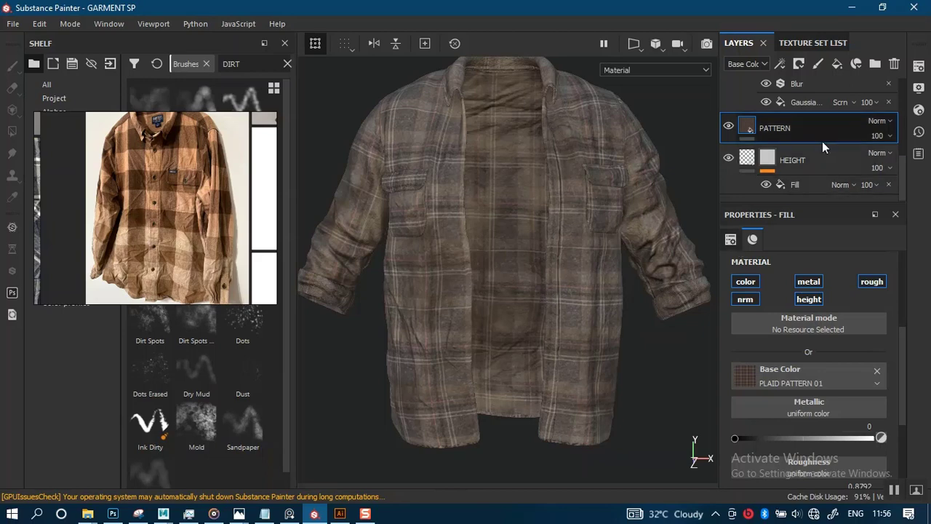
pyautogui.hotkey('ctrl', 'd')
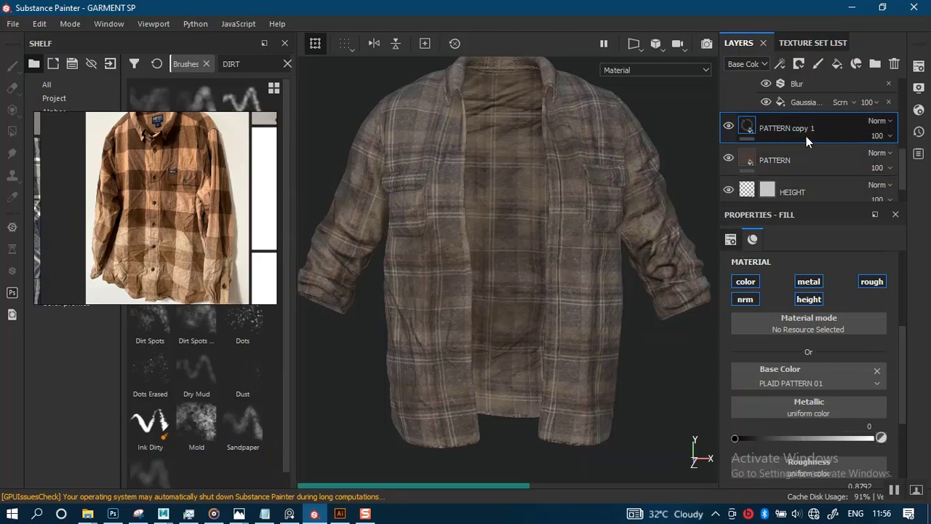
pyautogui.rightClick(749, 123)
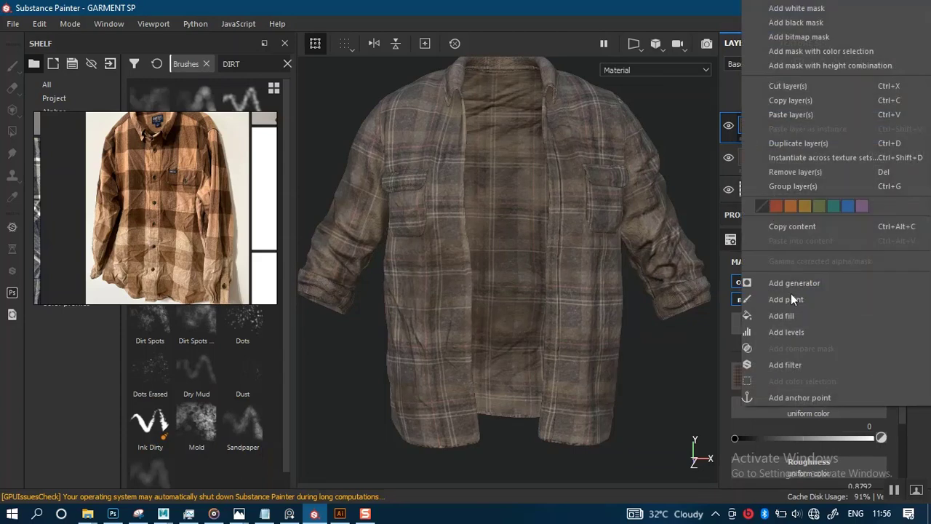
pyautogui.click(783, 365)
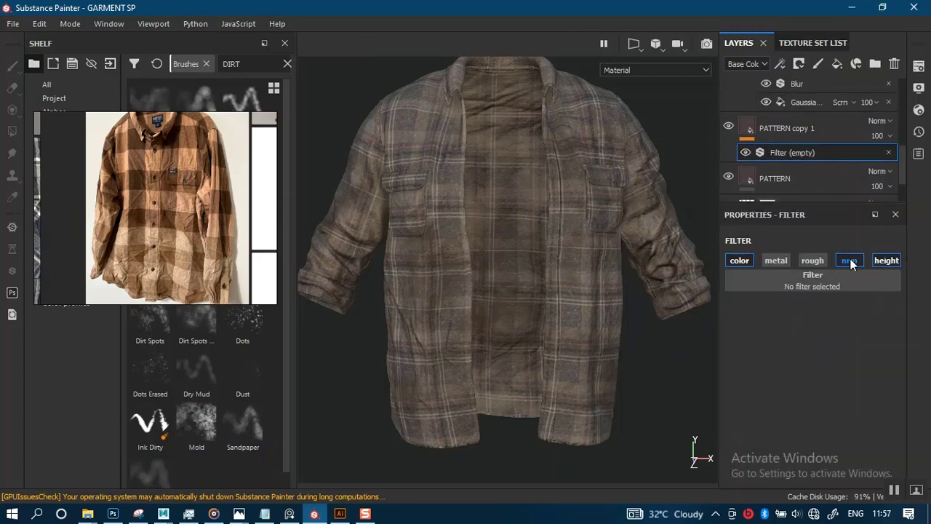
pyautogui.click(797, 285)
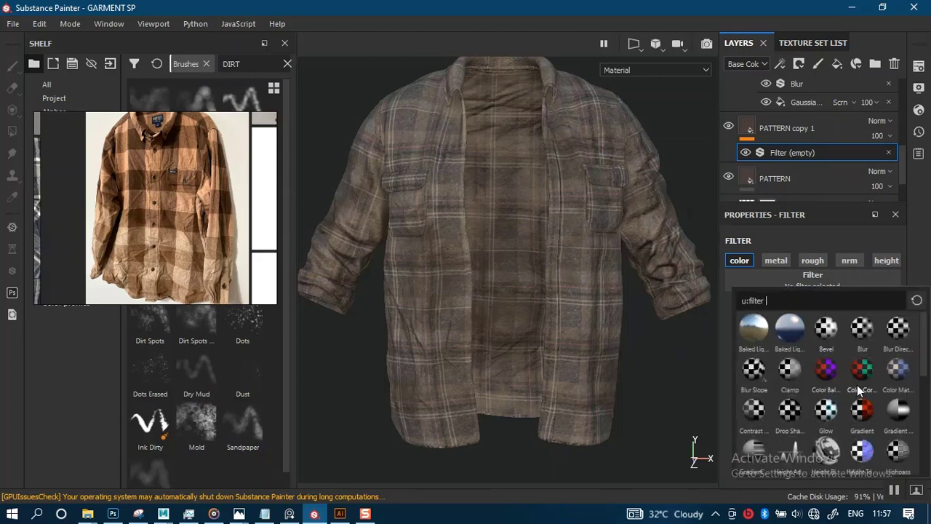
pyautogui.click(827, 372)
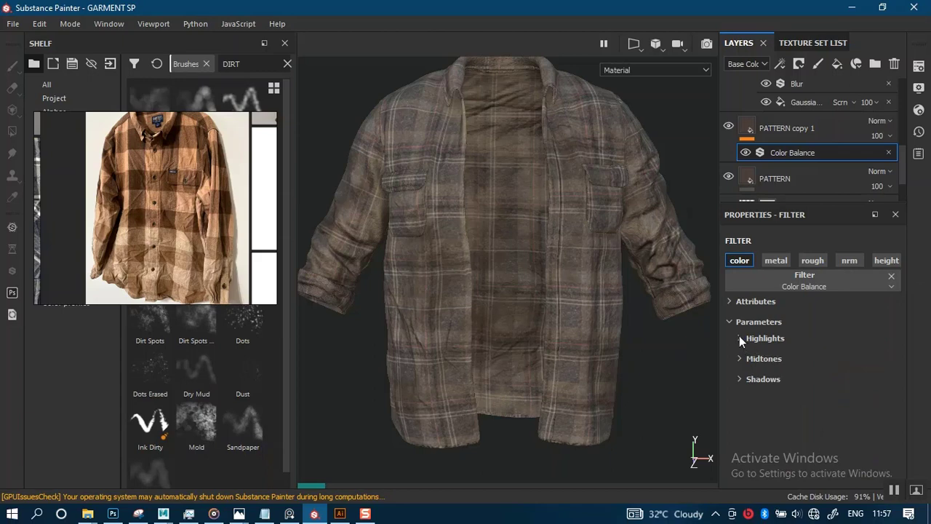
pyautogui.click(740, 337)
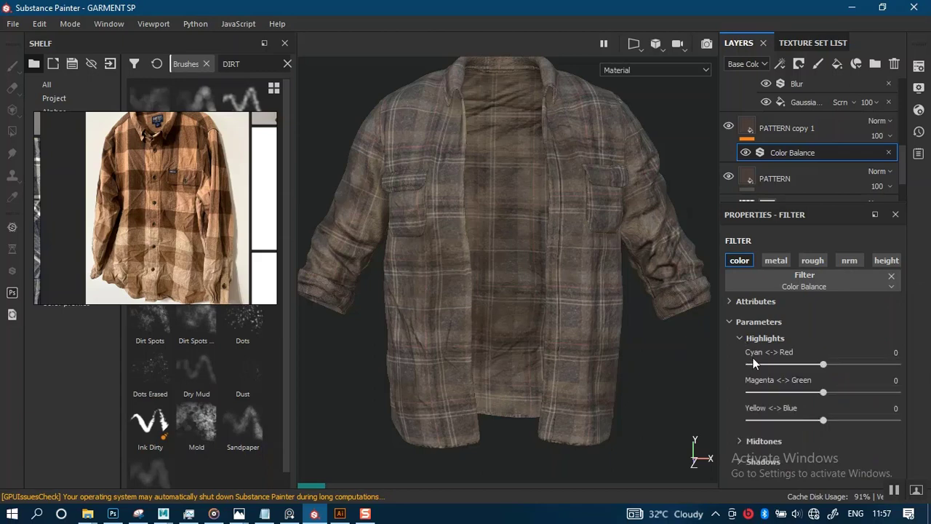
pyautogui.click(890, 276)
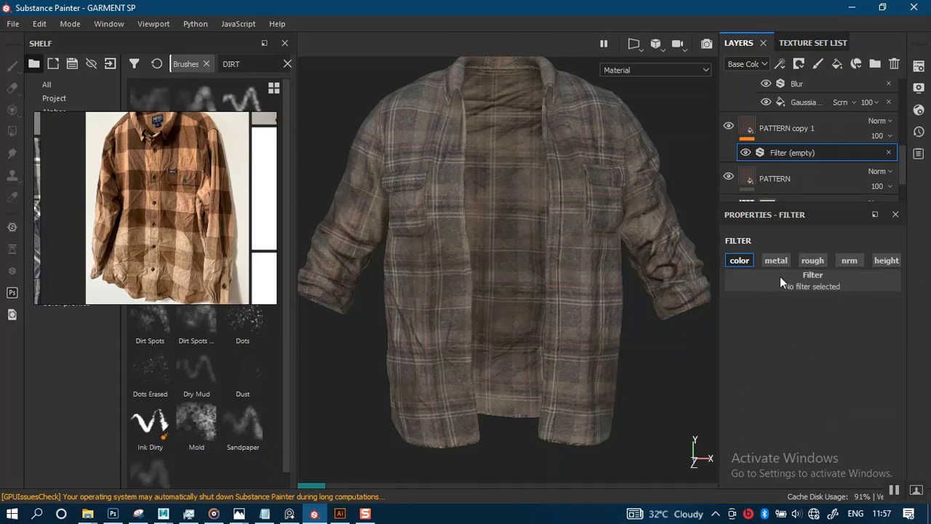
# Step: Apply the HSL Perceptive filter to PATTERN copy 1 with saturation 0.286 and lightness 0.571
pyautogui.click(799, 285)
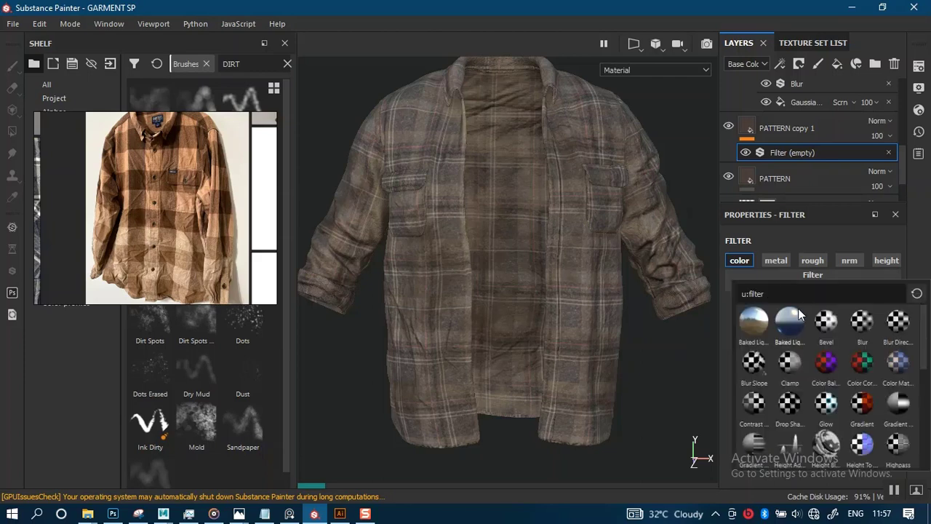
pyautogui.write('HS')
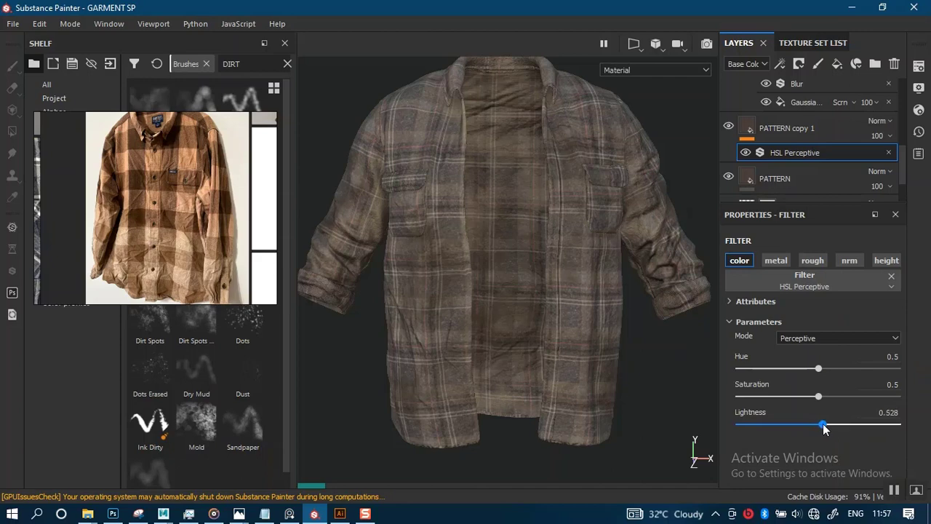
pyautogui.moveTo(828, 428)
pyautogui.mouseDown()
pyautogui.moveTo(844, 428)
pyautogui.moveTo(830, 428)
pyautogui.mouseUp()
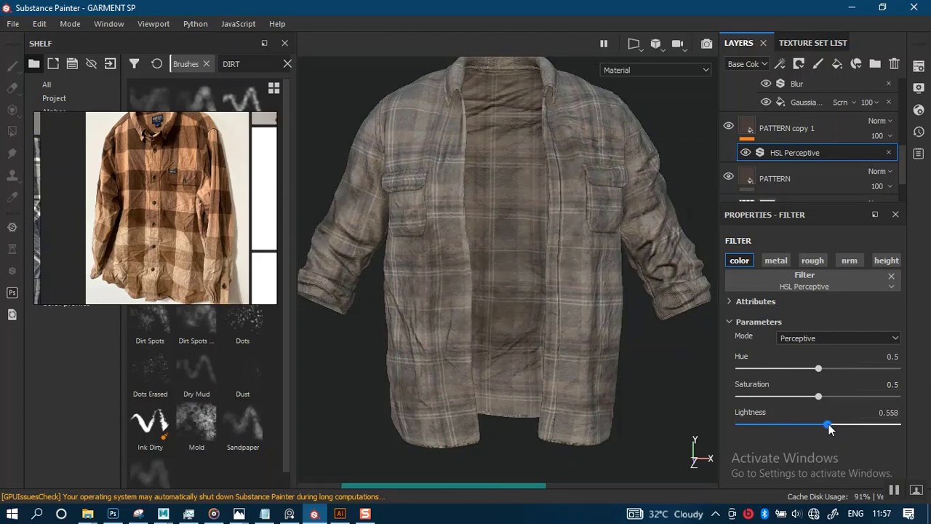
pyautogui.moveTo(818, 396); pyautogui.dragTo(791, 397)
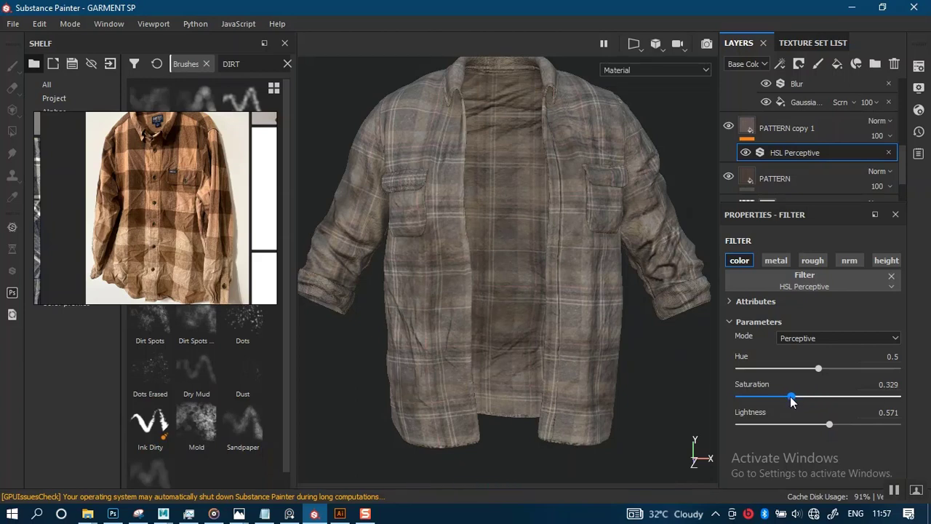
pyautogui.moveTo(792, 396); pyautogui.dragTo(784, 397)
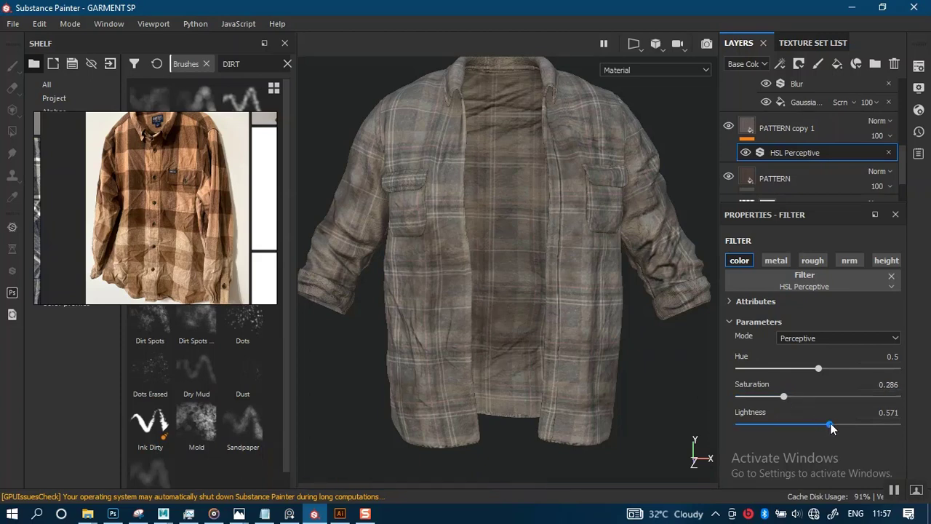
# Step: Compare the shirt with and without PATTERN copy 1 by toggling the layer's visibility
pyautogui.click(729, 128)
pyautogui.click(729, 128)
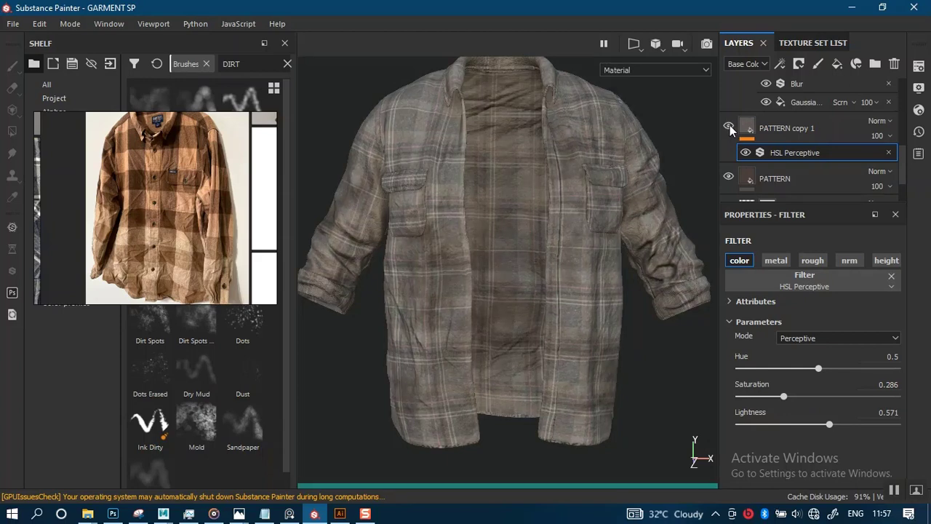
pyautogui.click(728, 128)
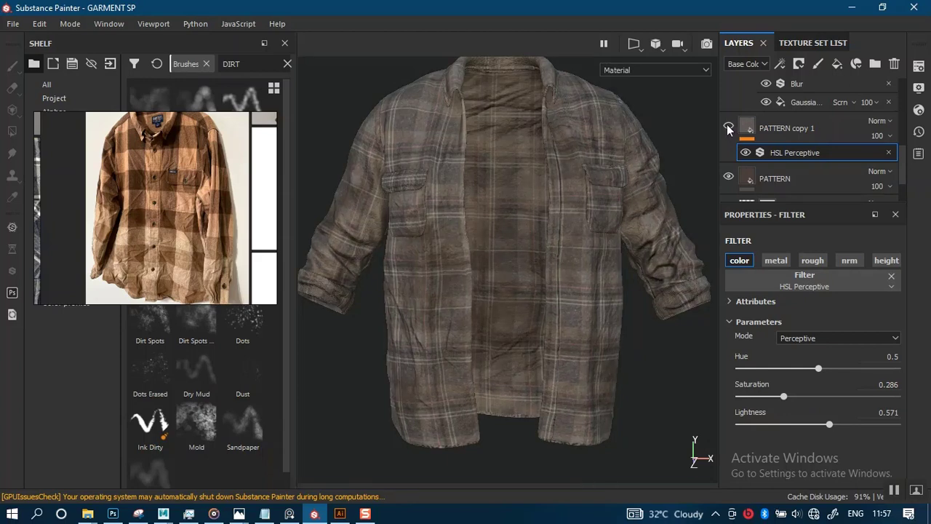
pyautogui.click(728, 129)
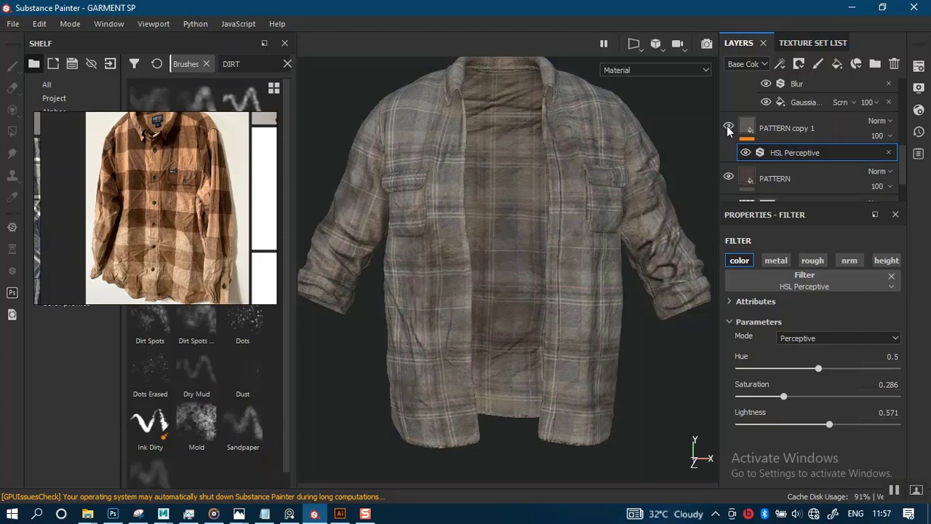
pyautogui.click(728, 128)
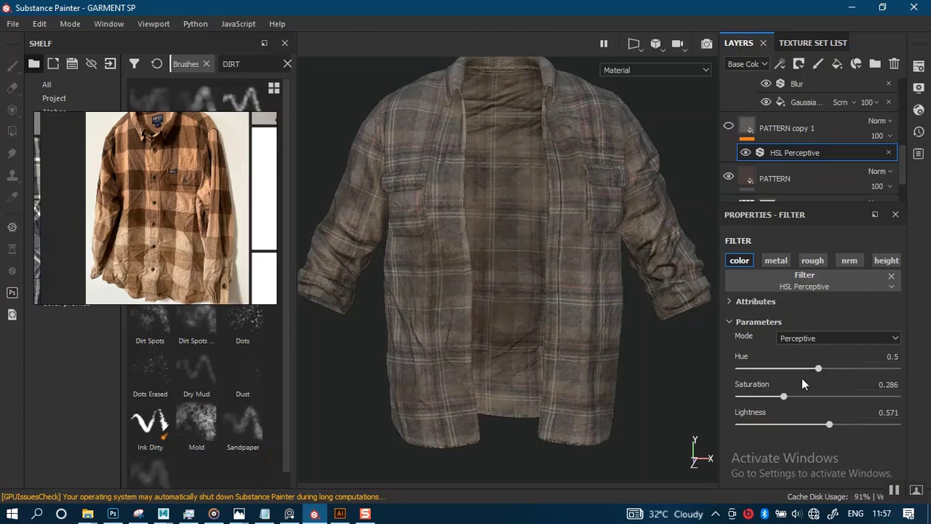
# Step: Set the HSL Perceptive filter's saturation to 0.169 and lightness to 0.558, with PATTERN copy 1 visible
pyautogui.click(842, 402)
pyautogui.click(859, 400)
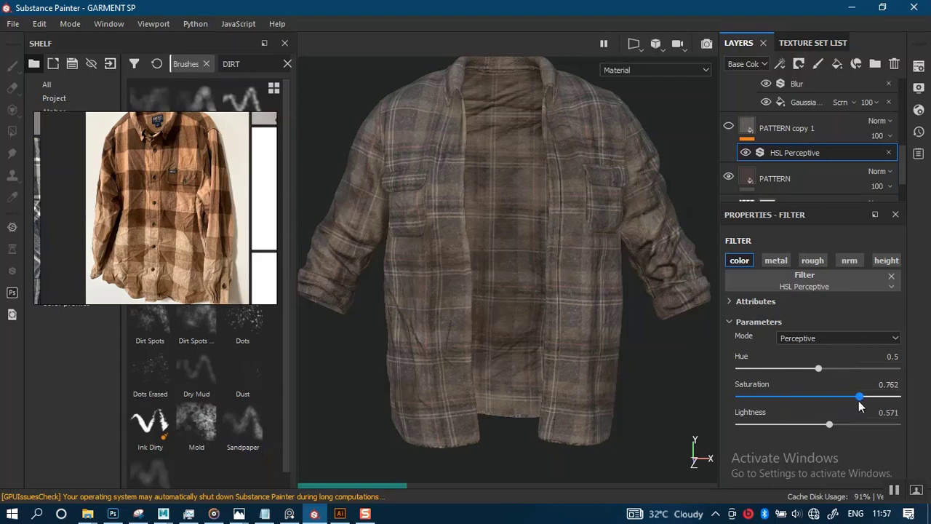
pyautogui.moveTo(859, 401); pyautogui.dragTo(765, 400)
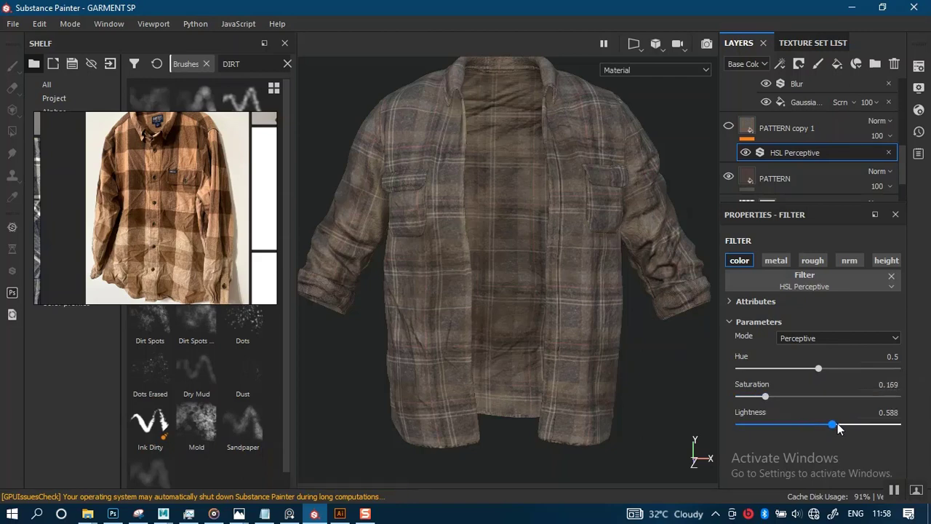
pyautogui.moveTo(839, 428); pyautogui.dragTo(840, 428)
pyautogui.moveTo(842, 427); pyautogui.dragTo(844, 427)
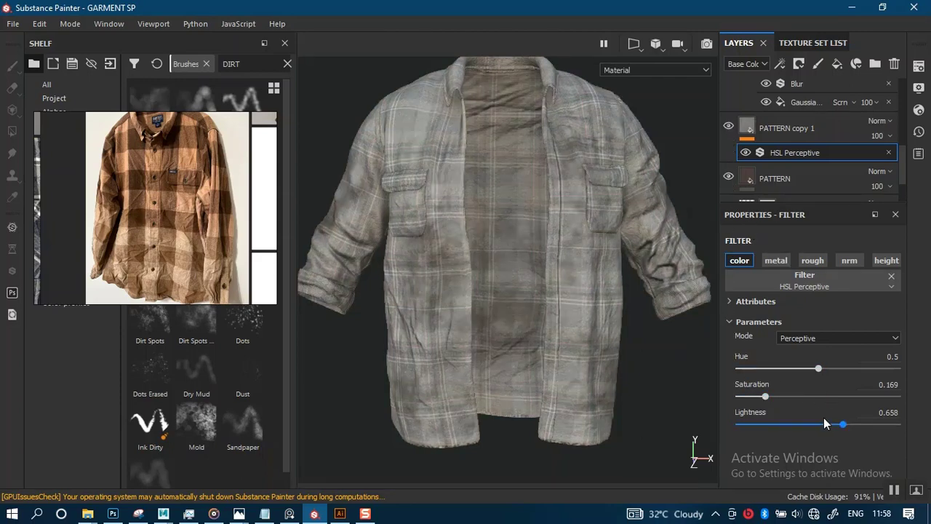
pyautogui.click(811, 424)
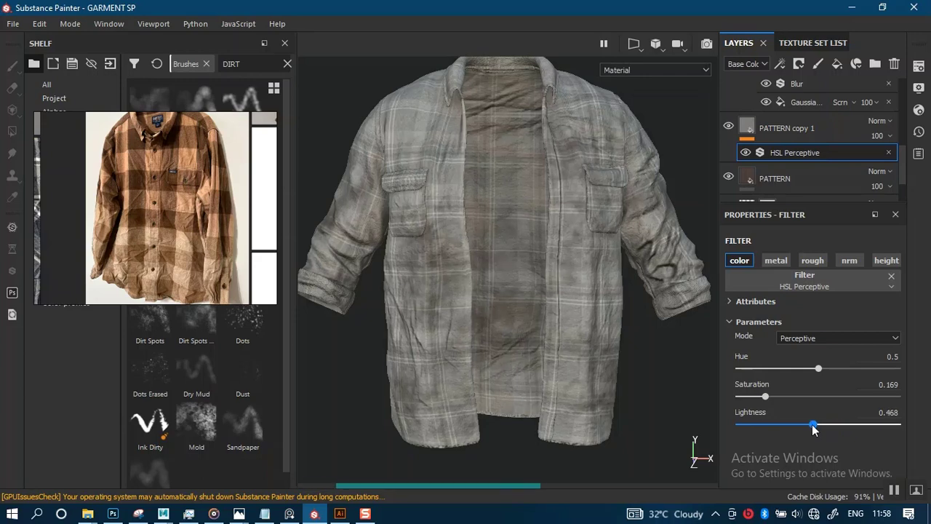
pyautogui.moveTo(821, 430); pyautogui.dragTo(827, 429)
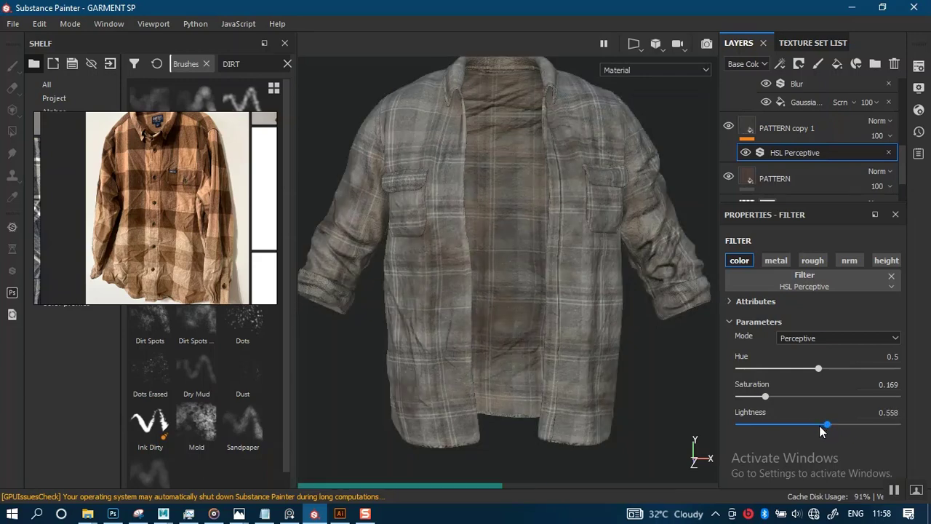
# Step: Add a black mask to the PATTERN copy 1 layer
pyautogui.click(753, 131)
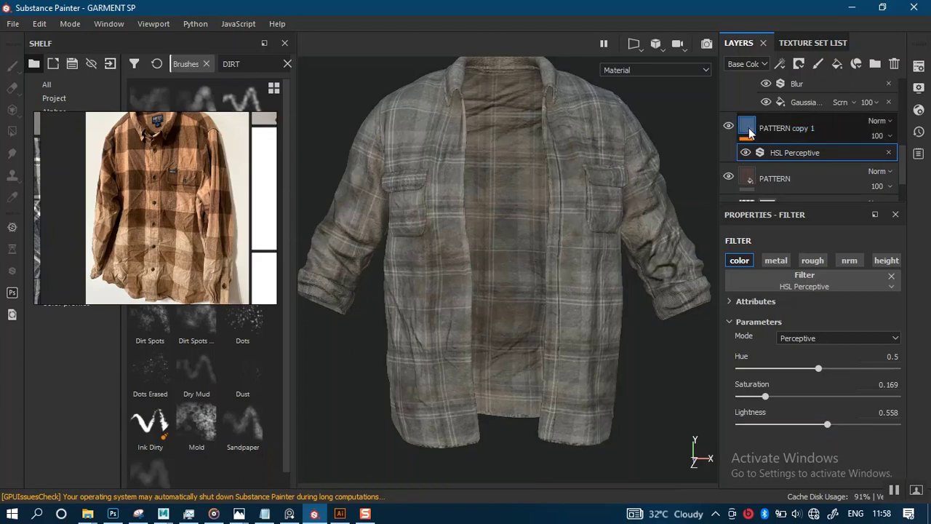
pyautogui.rightClick(756, 132)
pyautogui.press('Escape')
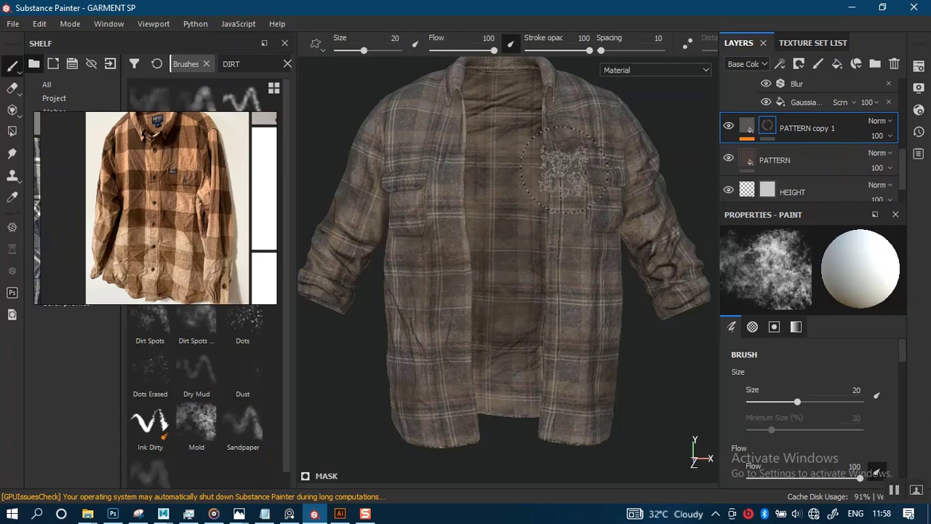
# Step: Move the reference photo off the shelf and search the smart masks for "GROUN"
pyautogui.moveTo(203, 217); pyautogui.dragTo(630, 64)
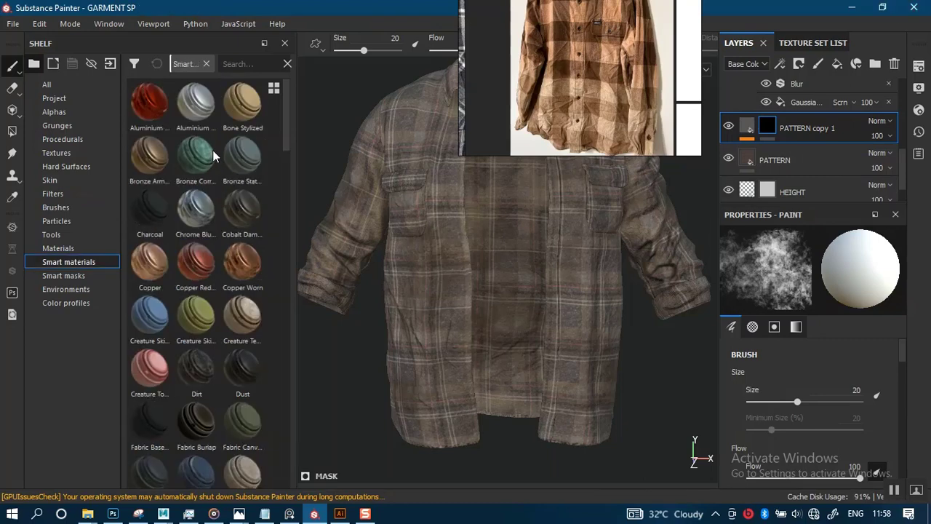
pyautogui.click(86, 275)
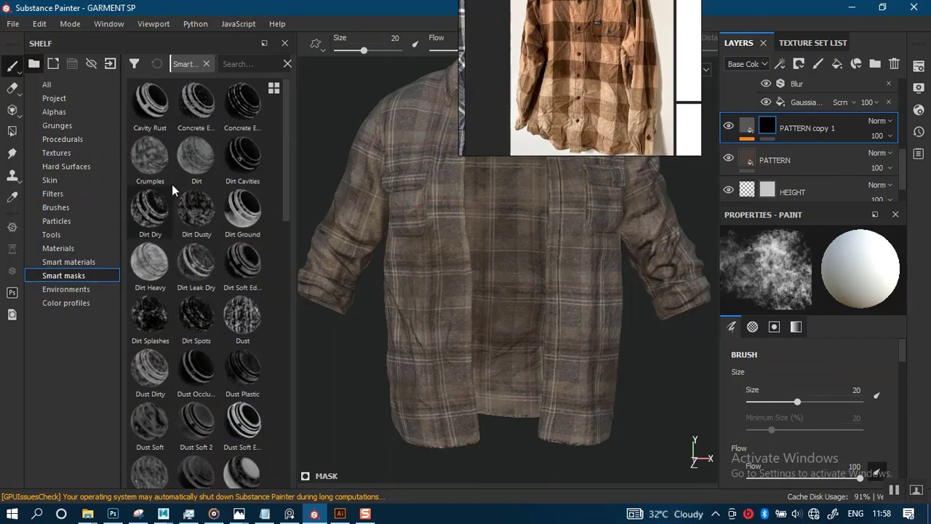
pyautogui.click(234, 69)
pyautogui.write('GROUN')
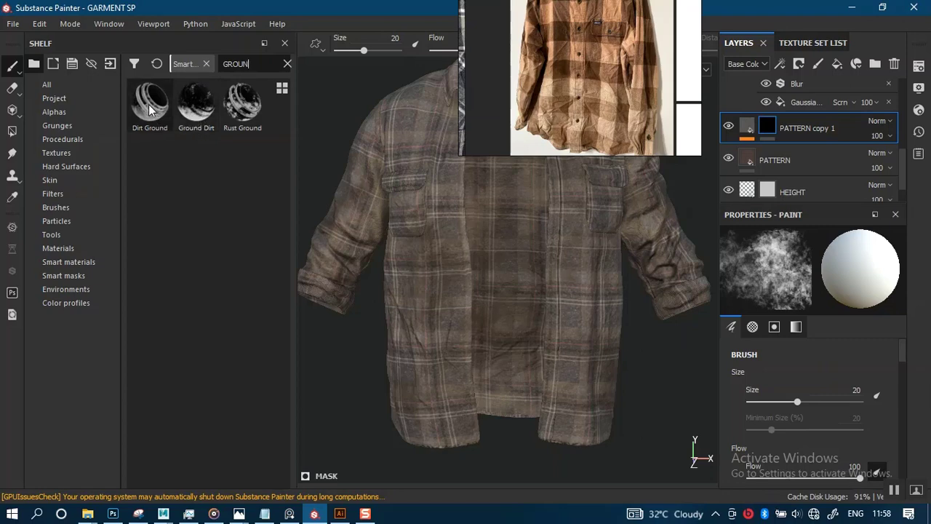
# Step: Apply the Dirt Ground smart mask to PATTERN copy 1 and inspect the mask alone, with its Mask Builder switched off and on
pyautogui.moveTo(150, 111); pyautogui.dragTo(769, 130)
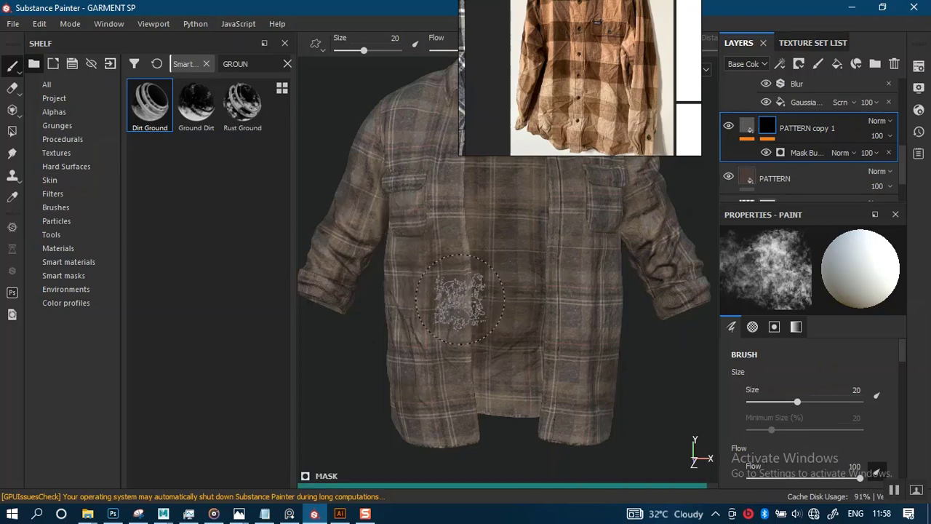
pyautogui.moveTo(608, 135); pyautogui.dragTo(166, 240)
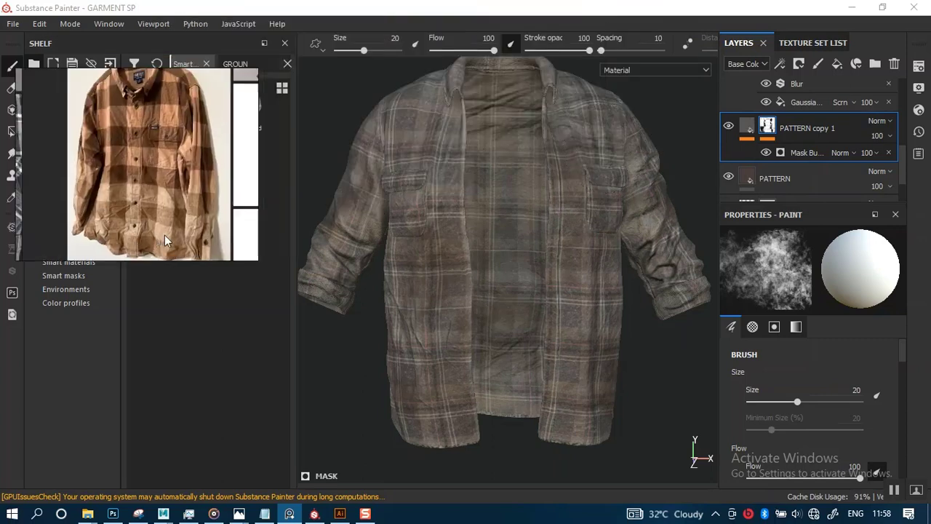
pyautogui.keyDown('alt'); pyautogui.moveTo(564, 284); pyautogui.dragTo(557, 235, button='right'); pyautogui.keyUp('alt')
pyautogui.moveTo(590, 258)
pyautogui.keyDown('alt'); pyautogui.mouseDown()
pyautogui.moveTo(557, 262)
pyautogui.moveTo(587, 259)
pyautogui.mouseUp(); pyautogui.keyUp('alt')
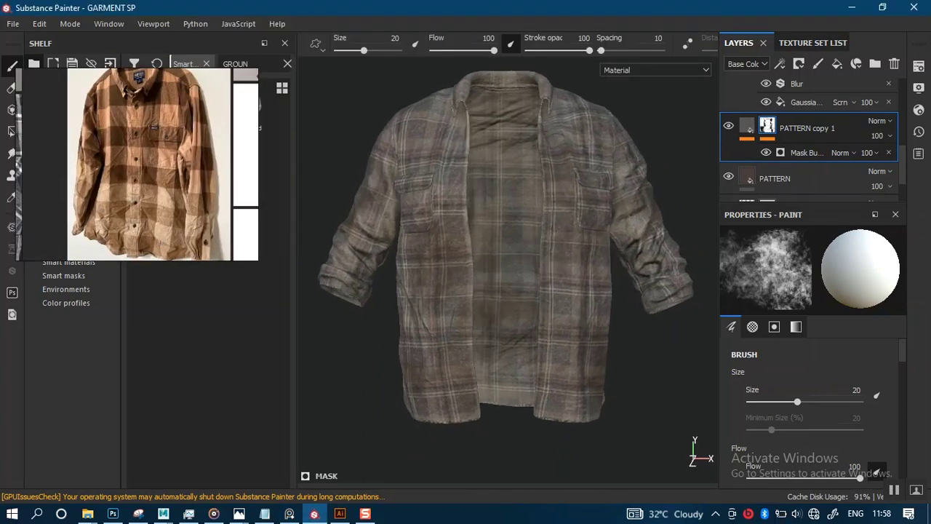
pyautogui.press('c')
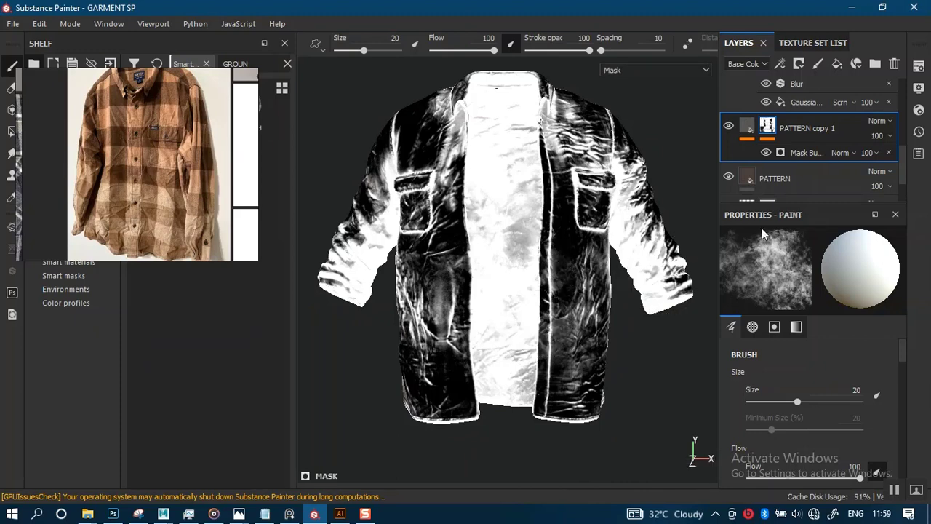
pyautogui.click(766, 152)
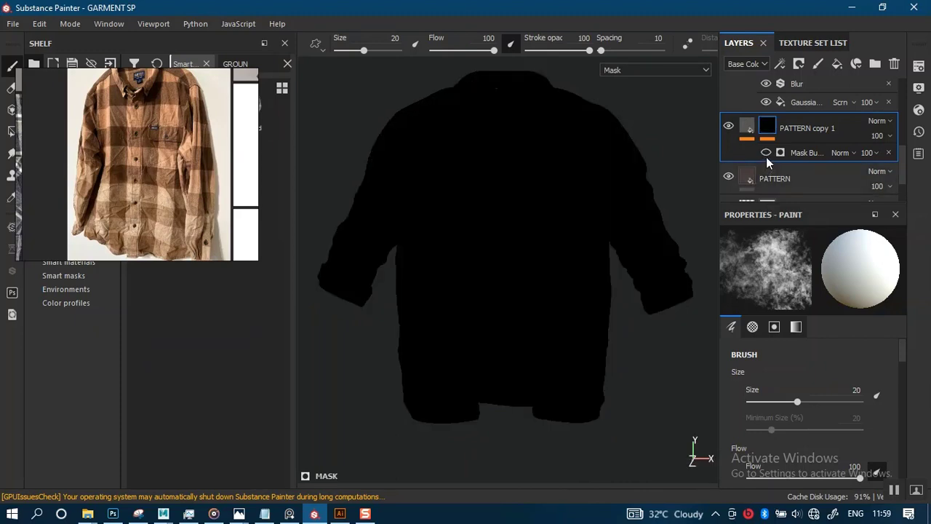
pyautogui.click(766, 154)
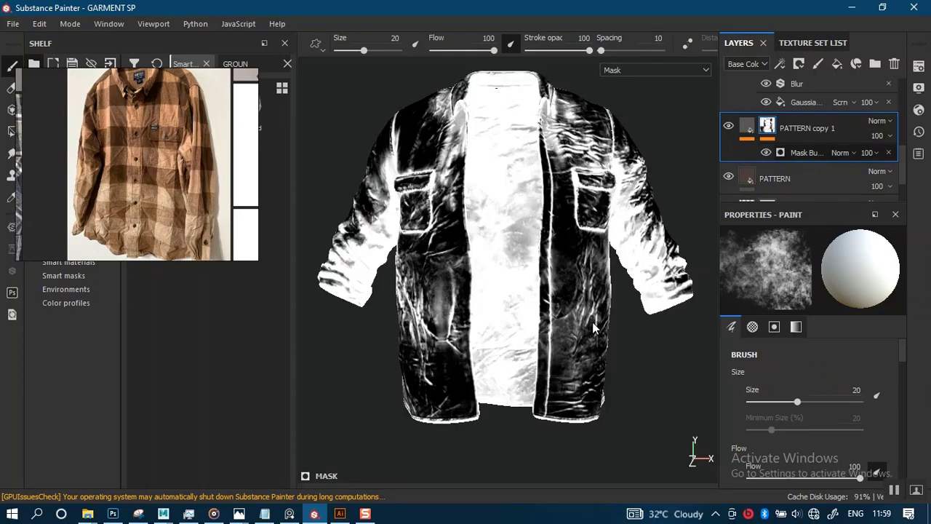
# Step: Try inverting the Mask Builder generator on PATTERN copy 1's mask and return Invert to False
pyautogui.keyDown('alt'); pyautogui.moveTo(557, 311); pyautogui.dragTo(478, 317); pyautogui.keyUp('alt')
pyautogui.moveTo(619, 280)
pyautogui.keyDown('alt'); pyautogui.mouseDown()
pyautogui.moveTo(476, 264)
pyautogui.moveTo(708, 280)
pyautogui.mouseUp(); pyautogui.keyUp('alt')
pyautogui.keyDown('alt'); pyautogui.moveTo(437, 226); pyautogui.dragTo(494, 224); pyautogui.keyUp('alt')
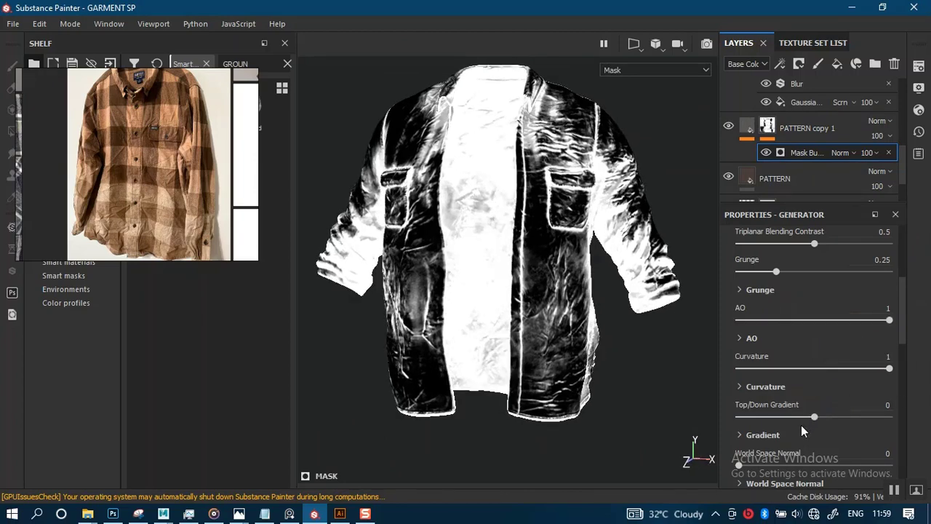
pyautogui.moveTo(904, 342); pyautogui.dragTo(908, 281)
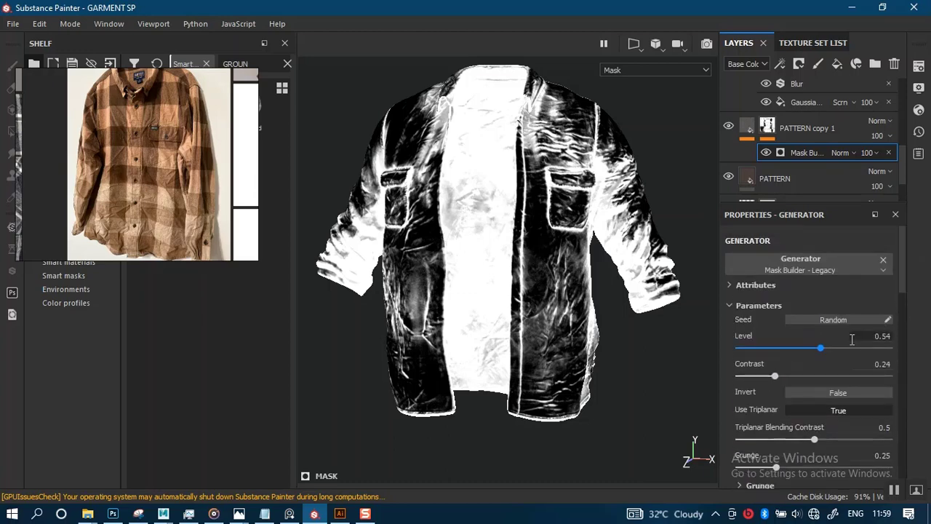
pyautogui.click(813, 394)
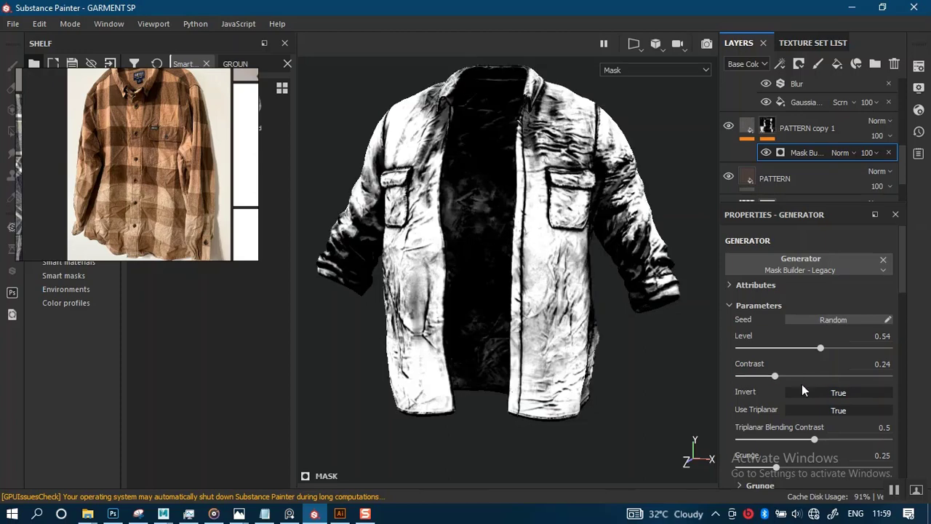
pyautogui.click(817, 392)
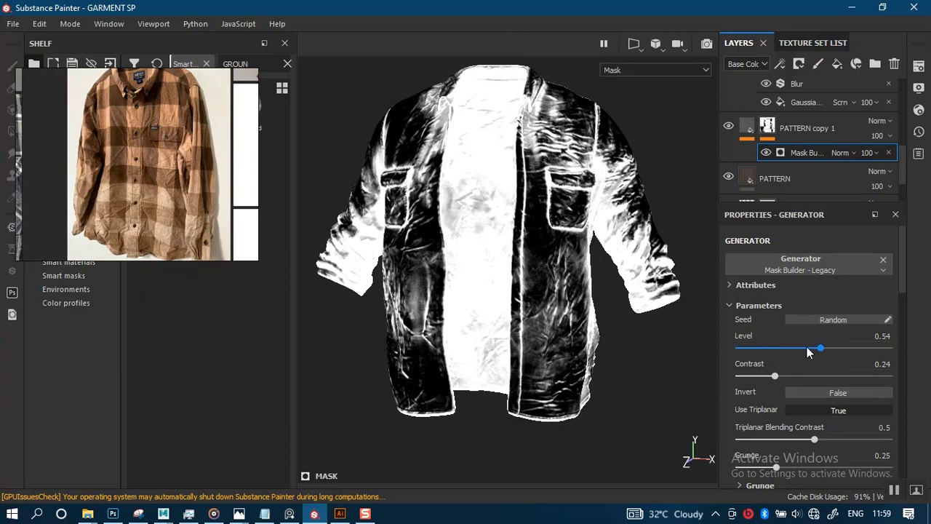
# Step: Set the Mask Builder generator's Level to 0.33 and check the shirt's mask with the reference photo moved aside
pyautogui.moveTo(807, 349); pyautogui.dragTo(791, 350)
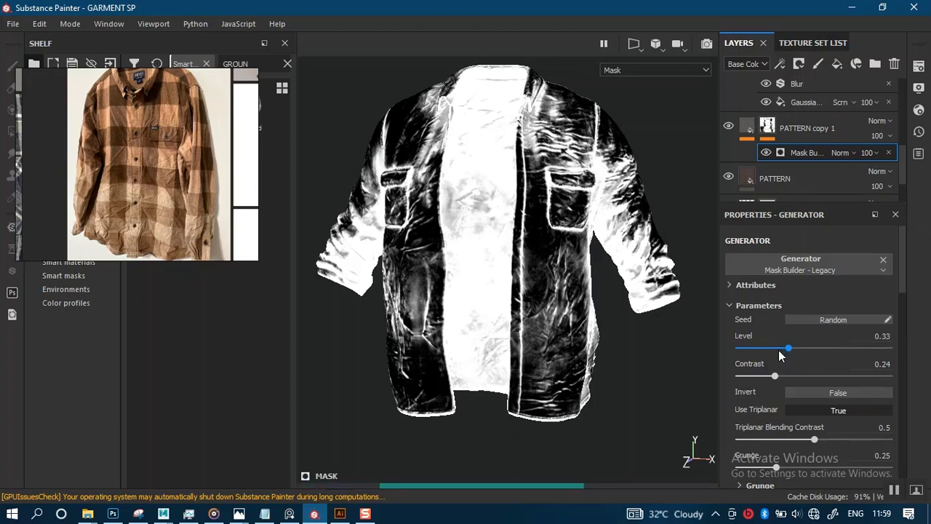
pyautogui.click(189, 194)
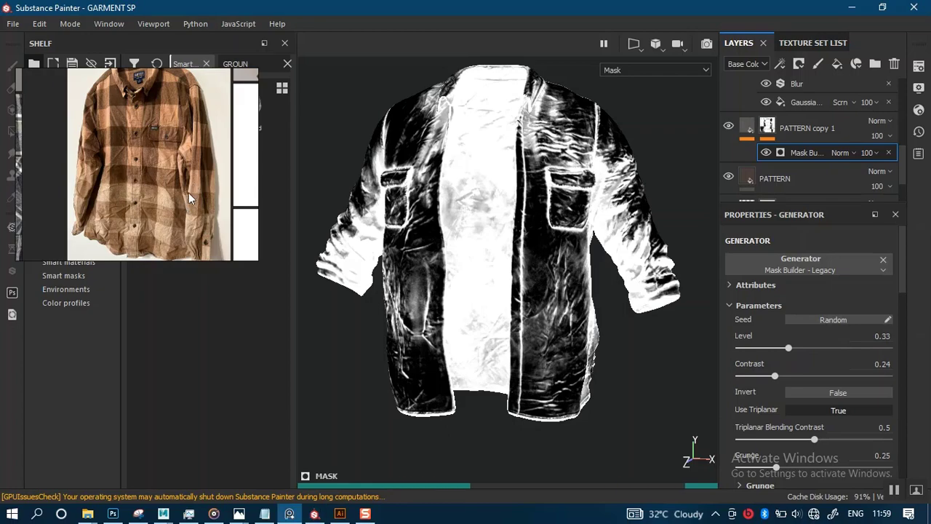
pyautogui.moveTo(188, 193); pyautogui.dragTo(101, 257)
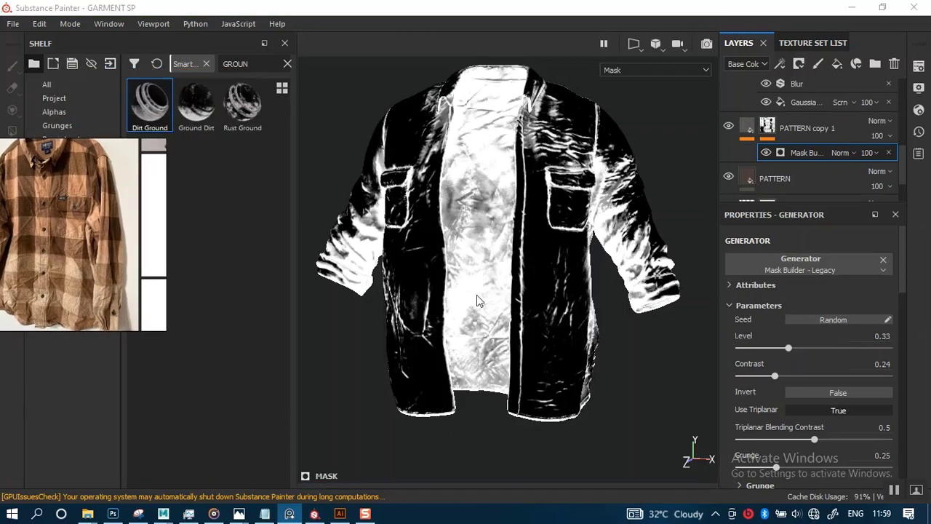
pyautogui.keyDown('alt'); pyautogui.moveTo(549, 295); pyautogui.dragTo(500, 283); pyautogui.keyUp('alt')
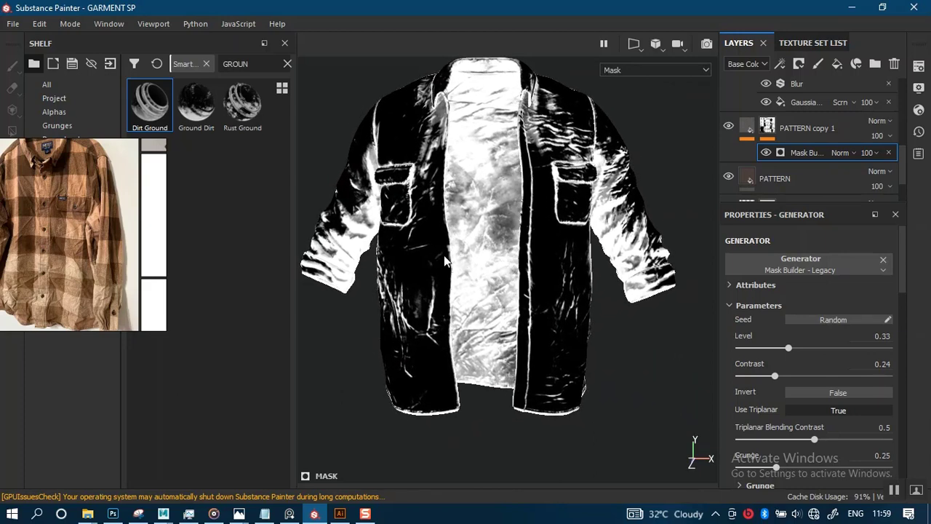
# Step: Try adding the Ground Dirt smart mask to PATTERN copy 1, and delete its grunge fill, Mask Editor and the earlier Mask Builder
pyautogui.moveTo(202, 108); pyautogui.dragTo(741, 128)
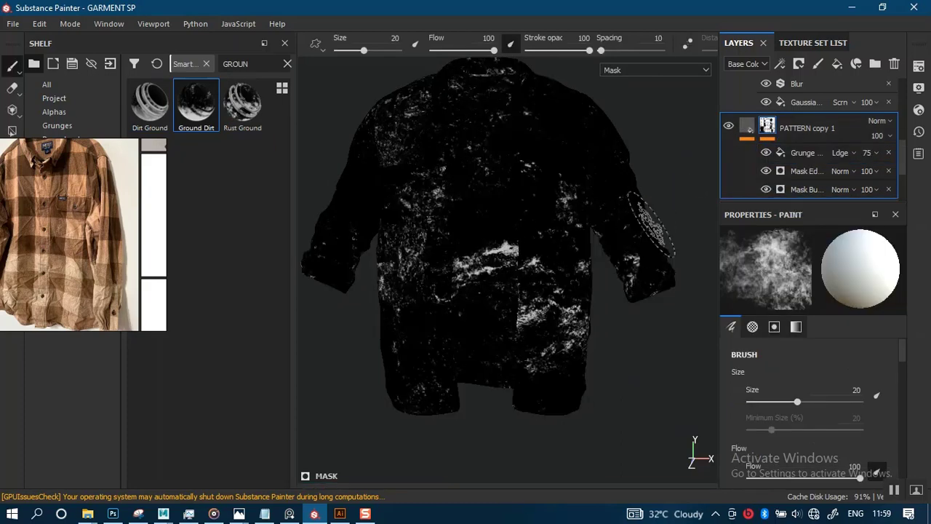
pyautogui.click(890, 152)
pyautogui.click(890, 153)
pyautogui.click(890, 153)
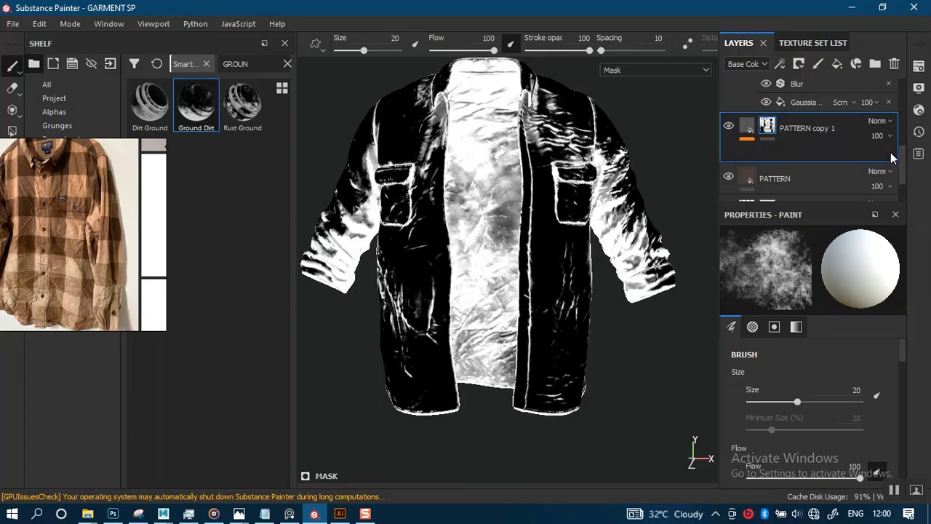
# Step: Apply the Ground Dirt smart mask to PATTERN copy 1 and set its Mask Editor's Position Gradient to 0.83
pyautogui.moveTo(201, 120); pyautogui.dragTo(760, 128)
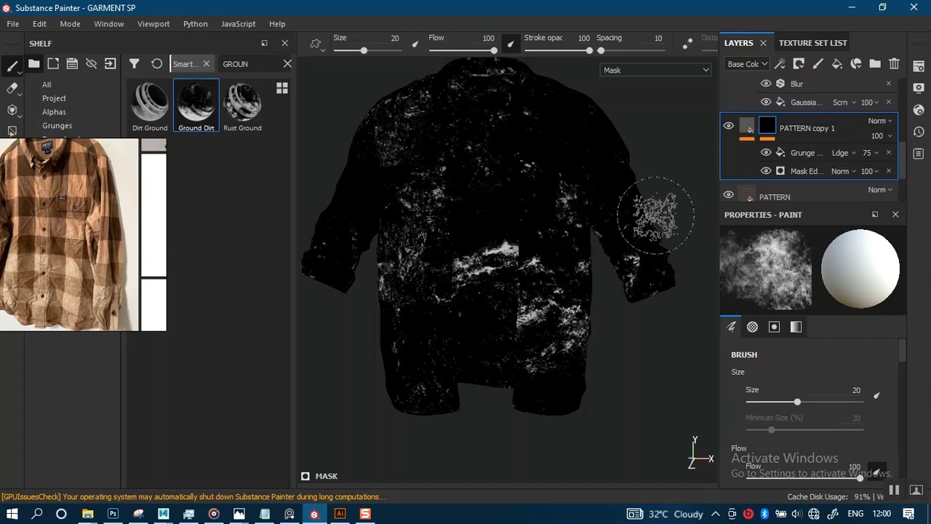
pyautogui.click(805, 153)
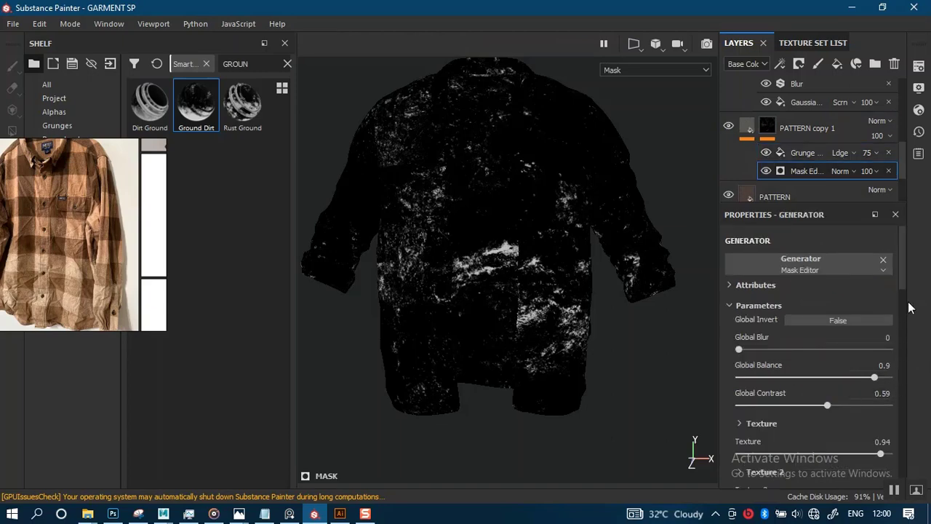
pyautogui.moveTo(903, 283); pyautogui.dragTo(907, 381)
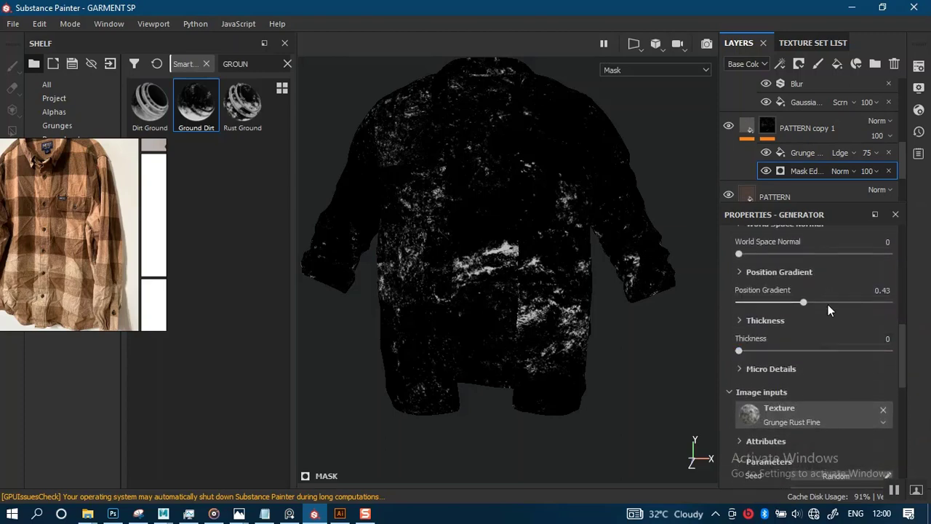
pyautogui.moveTo(806, 302); pyautogui.dragTo(826, 305)
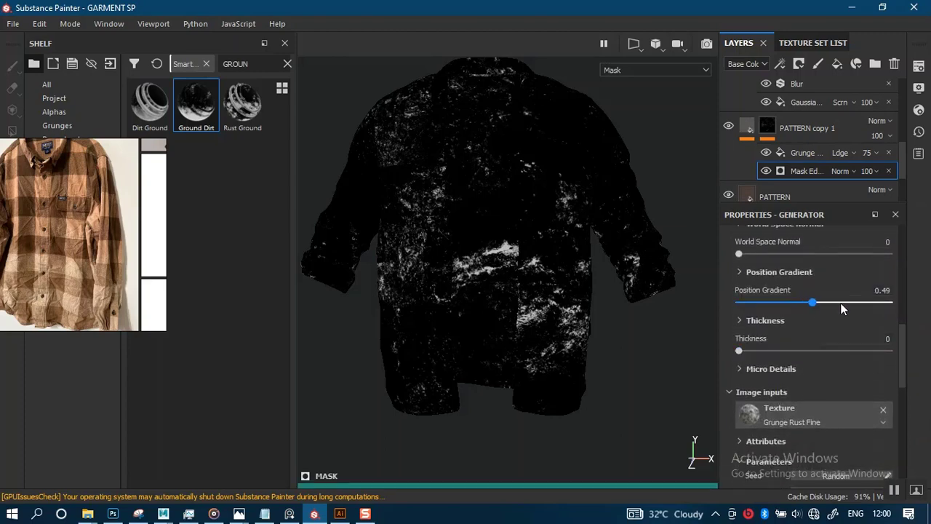
pyautogui.click(840, 303)
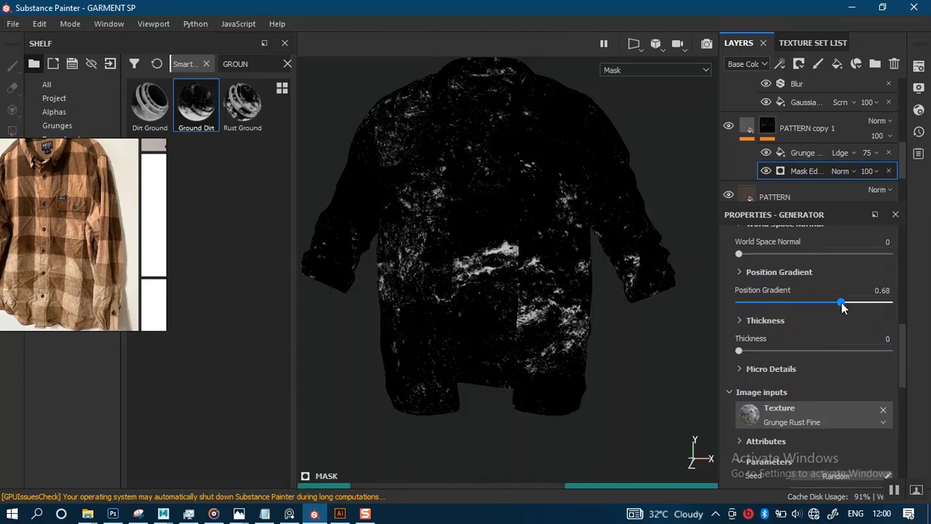
pyautogui.moveTo(849, 302); pyautogui.dragTo(870, 303)
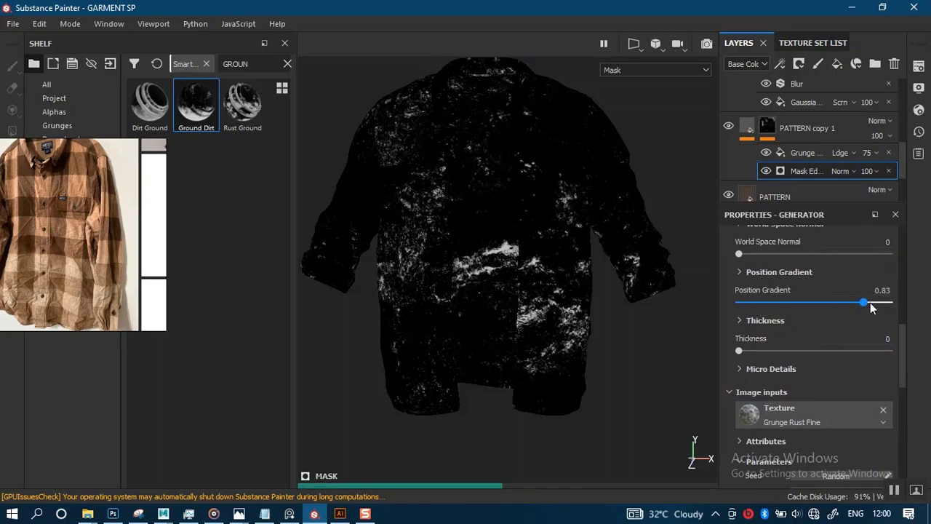
# Step: Set the Mask Editor's Global Balance to 0.53 and the mask's grunge fill Balance to 0.38
pyautogui.moveTo(902, 371); pyautogui.dragTo(910, 283)
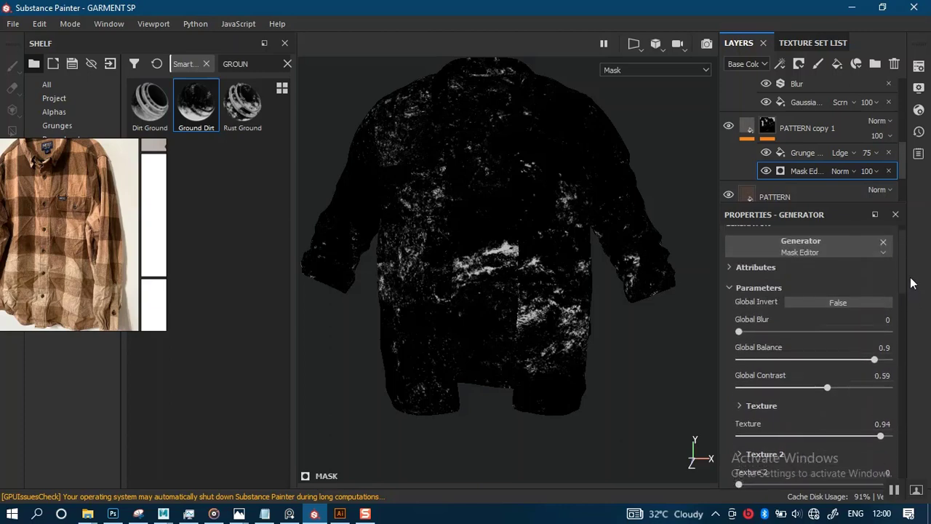
pyautogui.moveTo(874, 359); pyautogui.dragTo(814, 359)
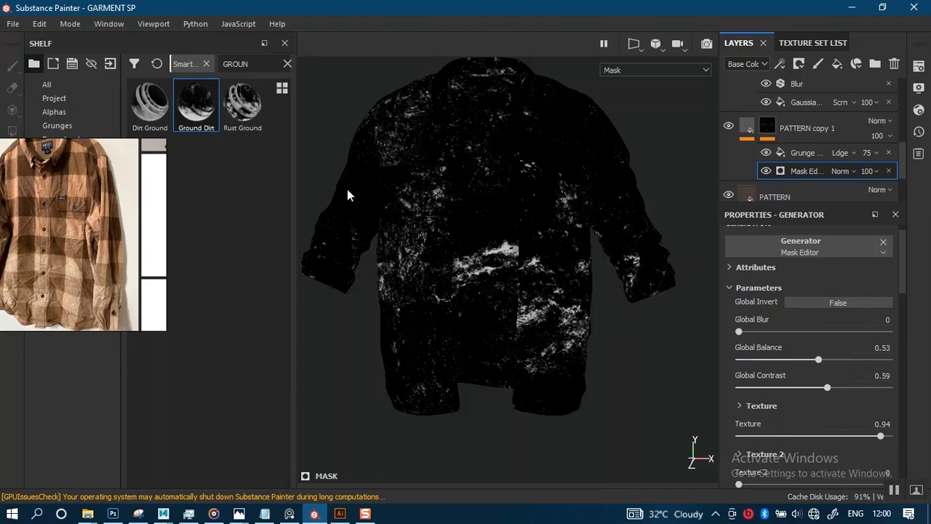
pyautogui.moveTo(133, 222); pyautogui.dragTo(119, 230, button='middle')
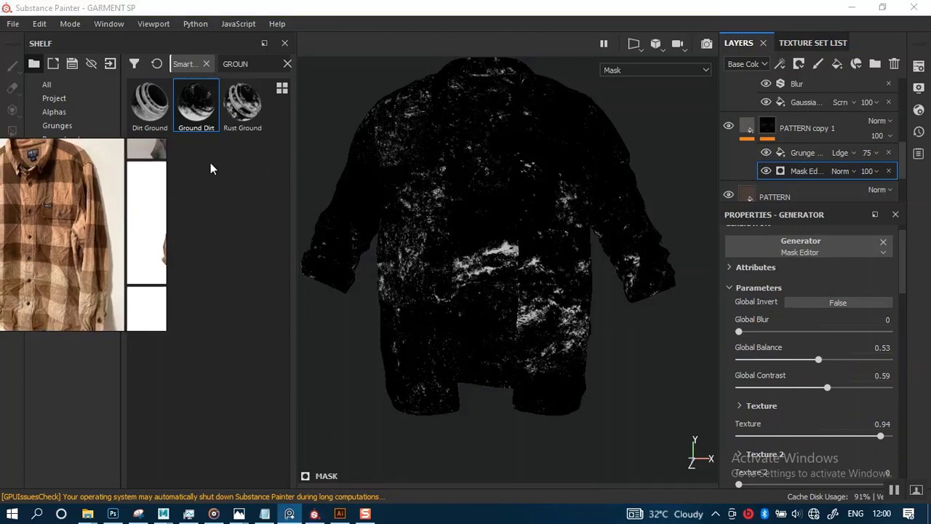
pyautogui.click(793, 154)
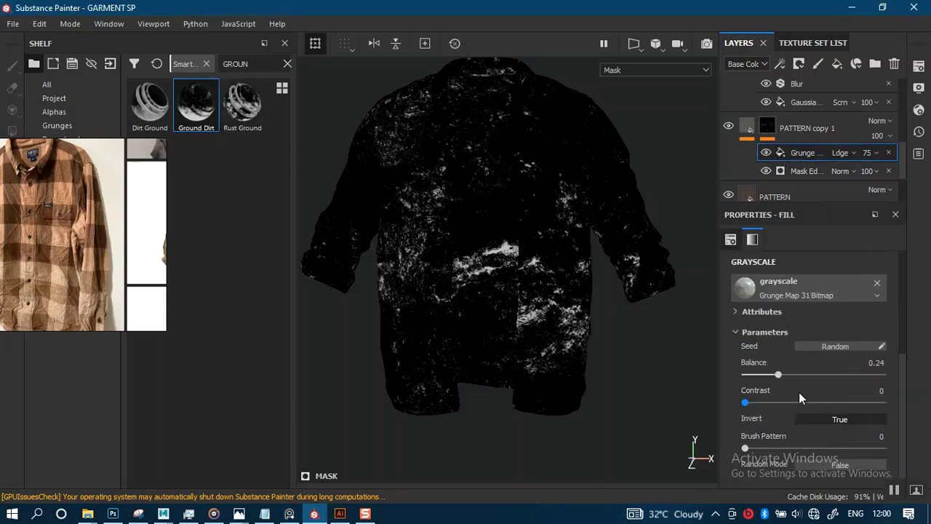
pyautogui.moveTo(779, 375); pyautogui.dragTo(798, 375)
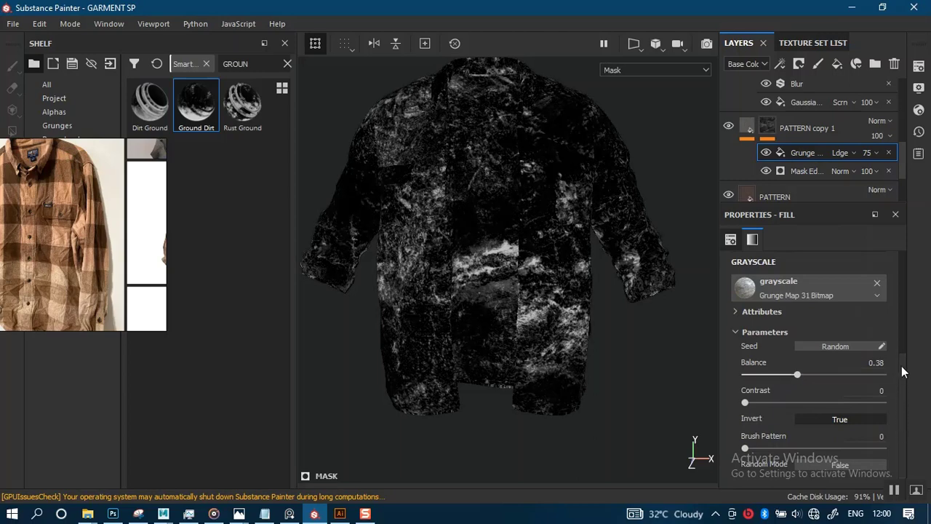
pyautogui.moveTo(901, 366); pyautogui.dragTo(900, 300)
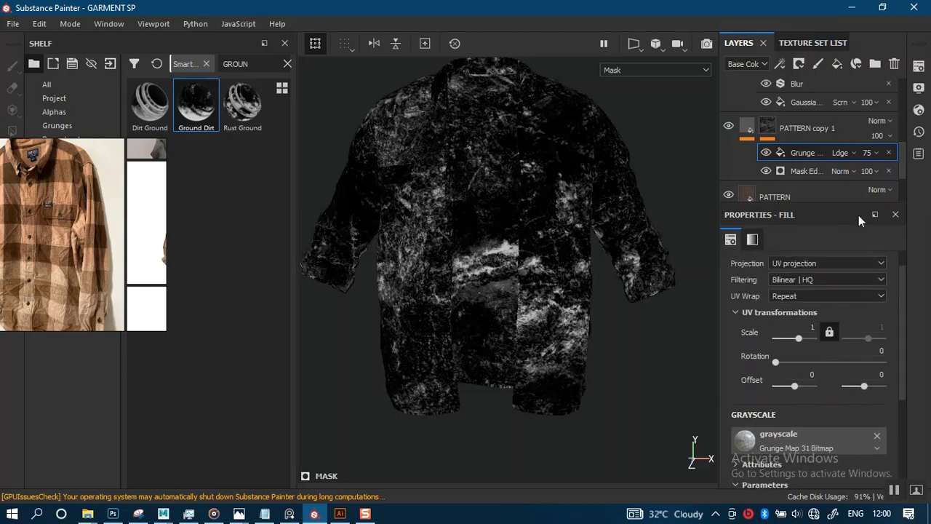
# Step: Delete the grunge fill and Mask Editor from PATTERN copy 1's mask and apply the Dirt Ground smart mask instead
pyautogui.click(888, 152)
pyautogui.click(889, 153)
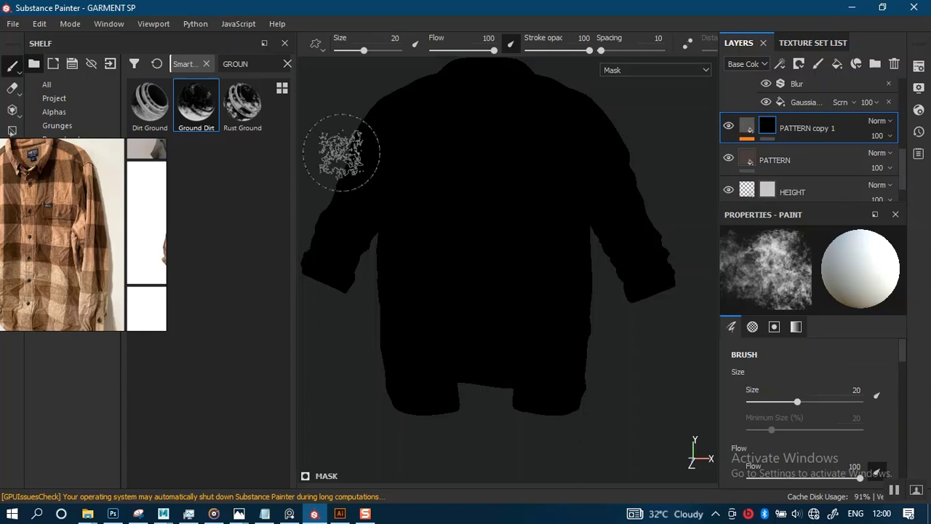
pyautogui.click(148, 115)
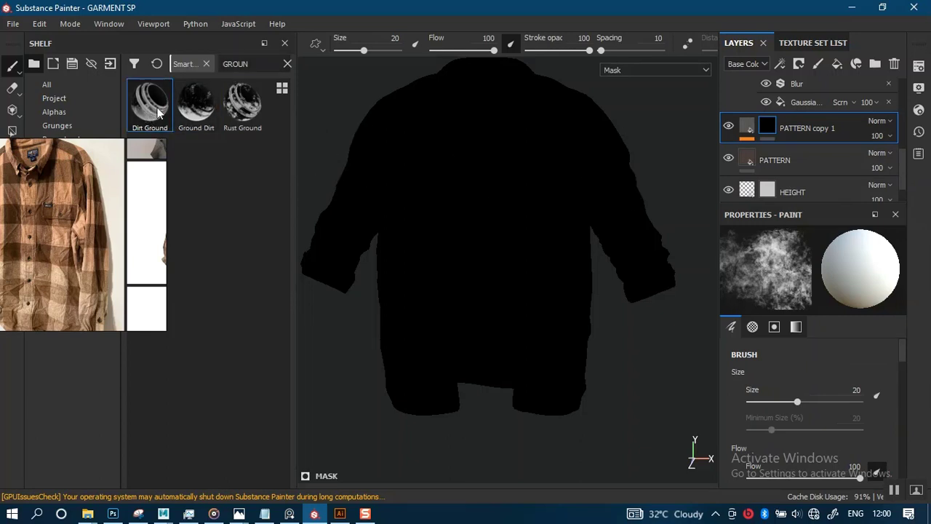
pyautogui.moveTo(157, 113); pyautogui.dragTo(770, 129)
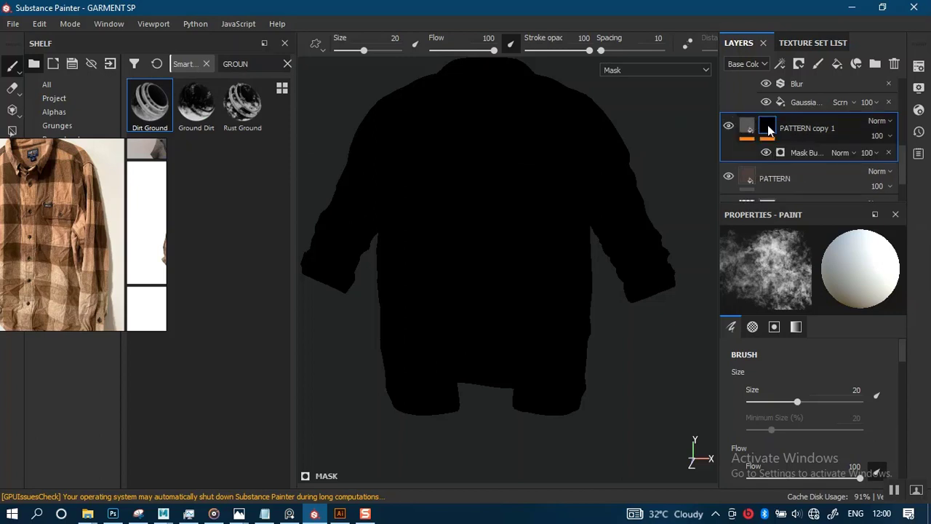
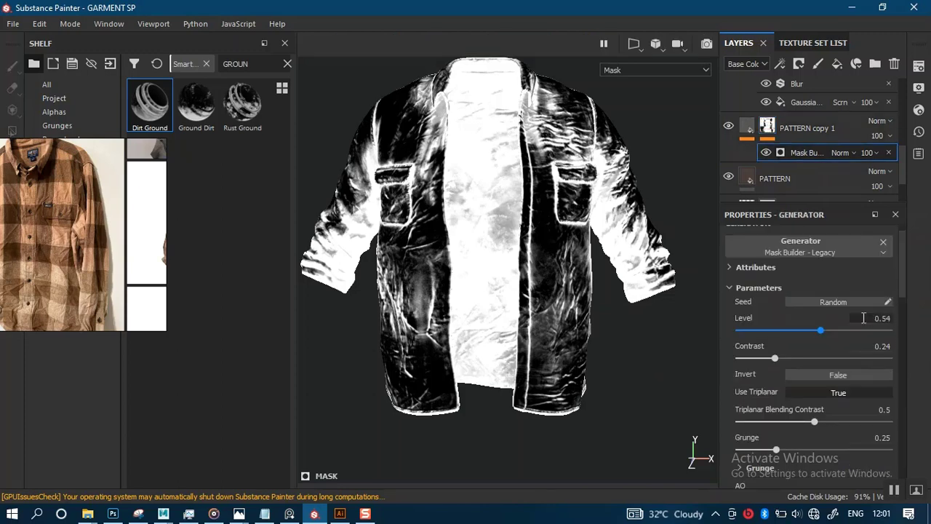
# Step: Set the Top/Down Gradient of PATTERN copy 1's Mask Builder generator to 0.75
pyautogui.scroll(-3, 900, 296)
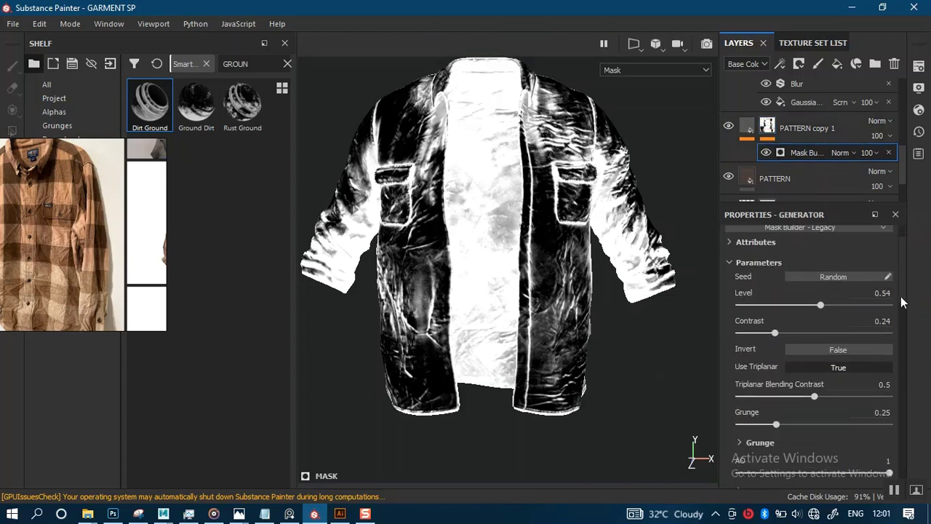
pyautogui.scroll(-9, 901, 311)
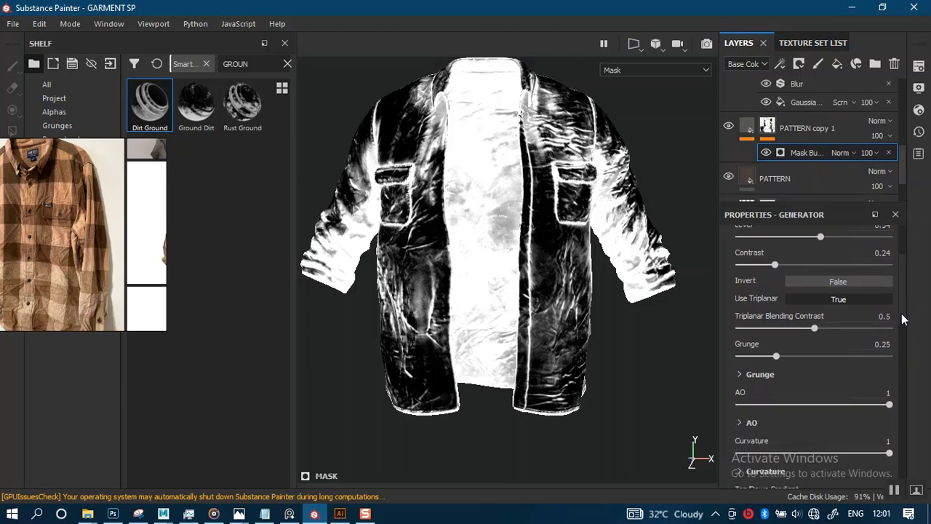
pyautogui.scroll(-1, 862, 342)
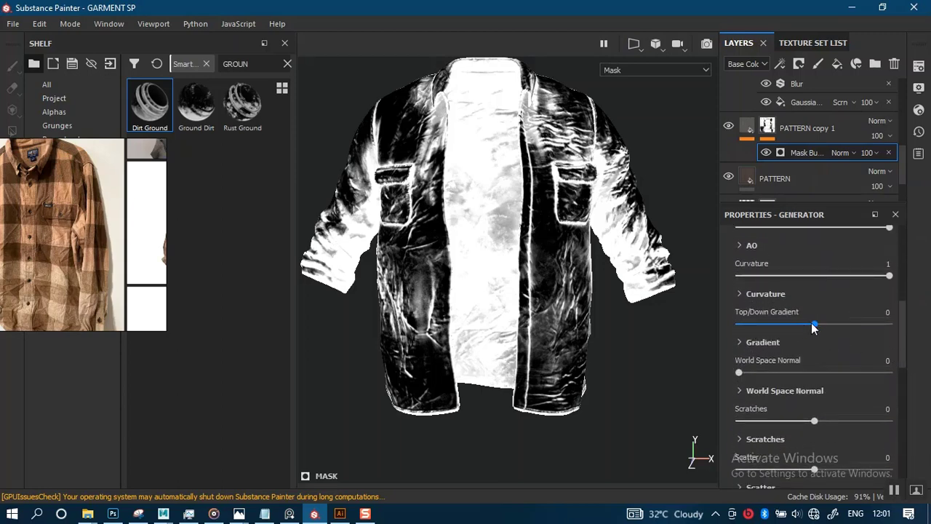
pyautogui.moveTo(812, 323); pyautogui.dragTo(763, 328)
pyautogui.click(737, 325)
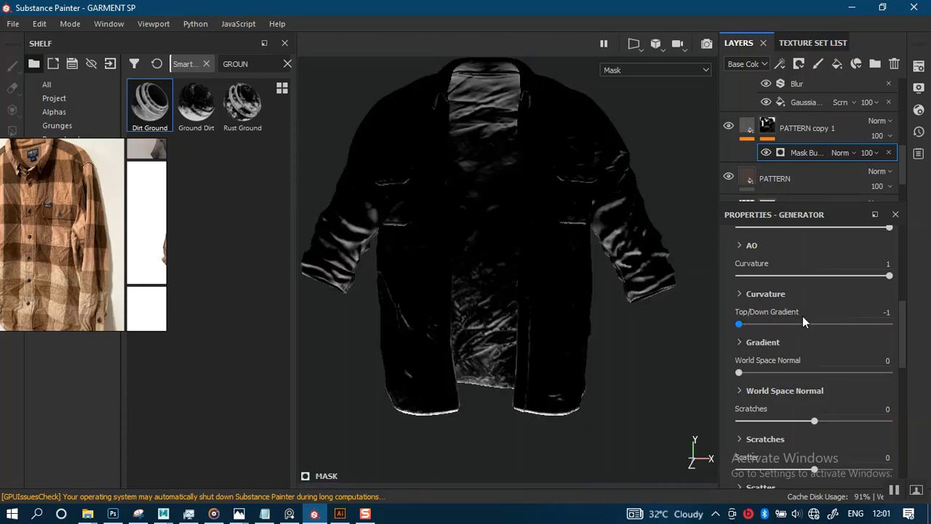
pyautogui.moveTo(739, 323); pyautogui.dragTo(870, 324)
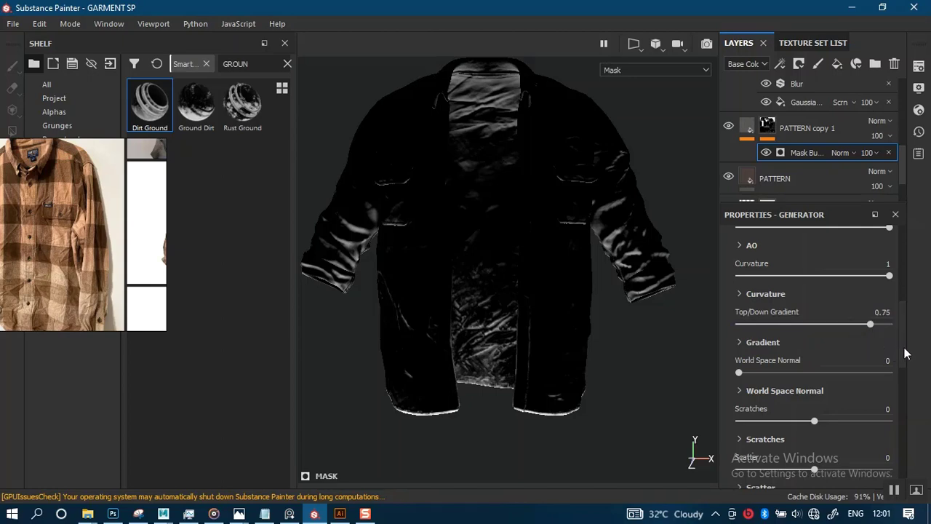
# Step: Try a World Space Normal value of 0.41 in the Mask Builder generator and reset it to 0
pyautogui.moveTo(904, 354); pyautogui.dragTo(907, 382)
pyautogui.scroll(-5, 907, 382)
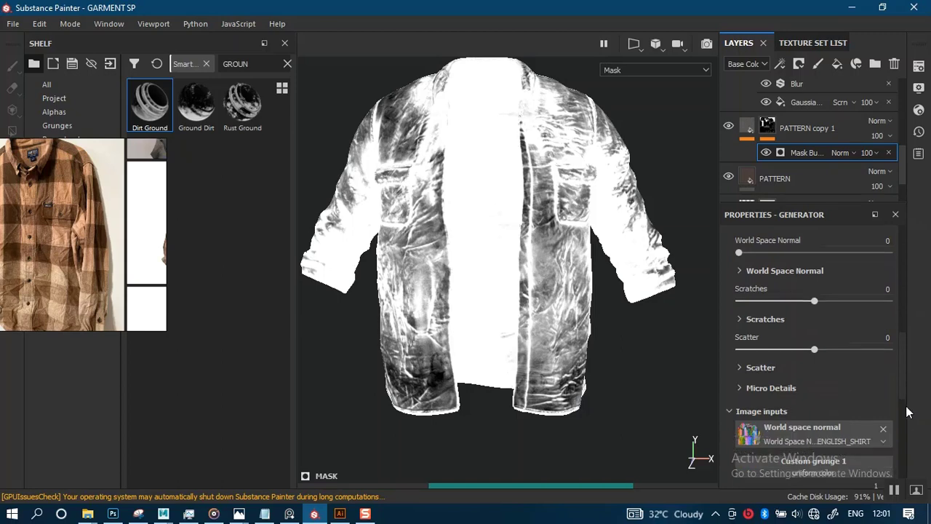
pyautogui.scroll(8, 910, 371)
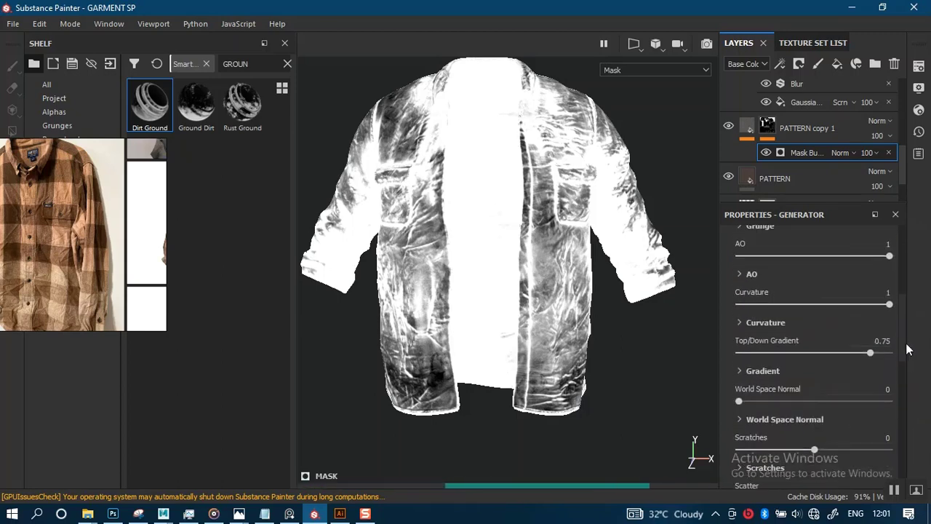
pyautogui.click(771, 401)
pyautogui.click(798, 404)
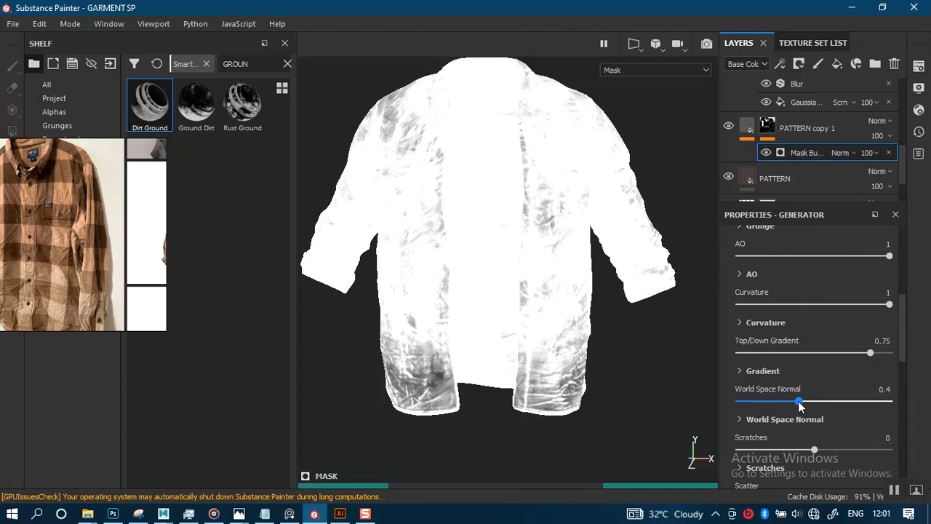
pyautogui.click(800, 405)
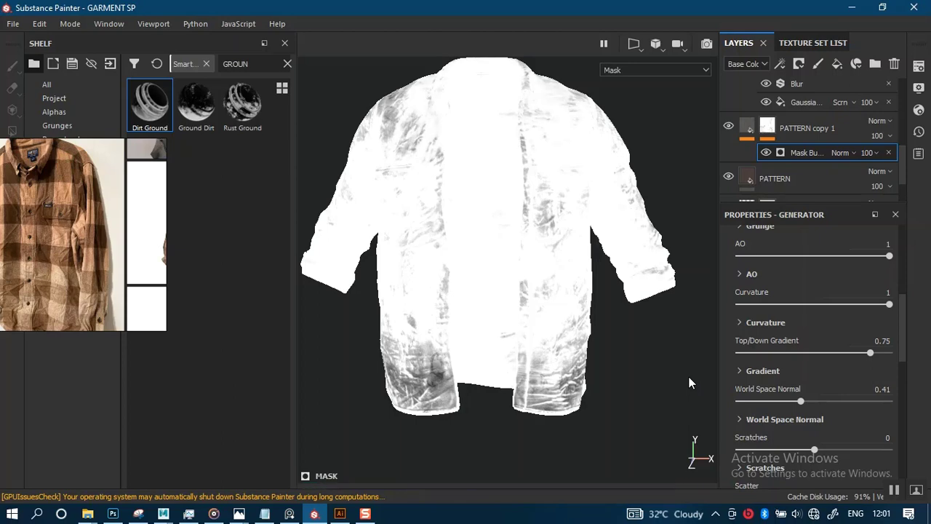
pyautogui.click(774, 400)
pyautogui.moveTo(719, 397); pyautogui.dragTo(716, 395)
# Step: Expand the generator's World Space Normal settings and set its Invert option to True
pyautogui.click(740, 420)
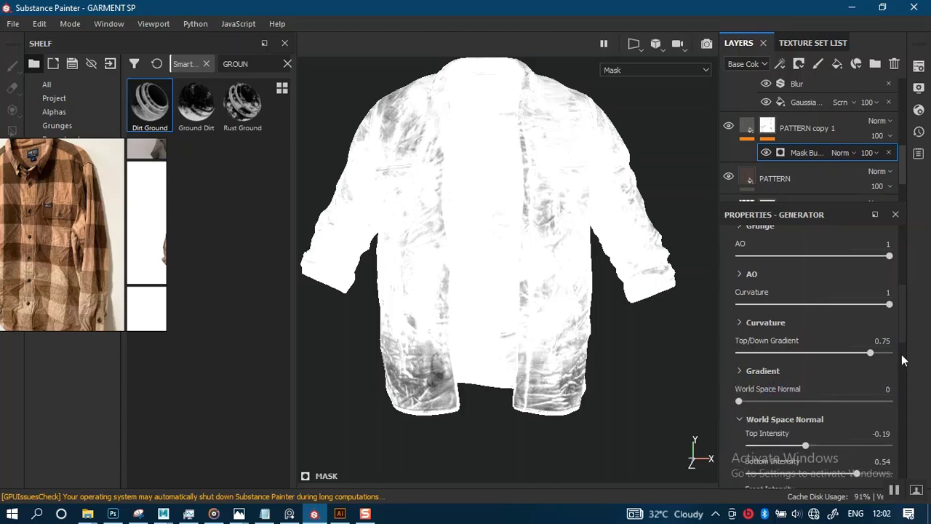
pyautogui.scroll(-3, 902, 371)
pyautogui.scroll(-3, 901, 373)
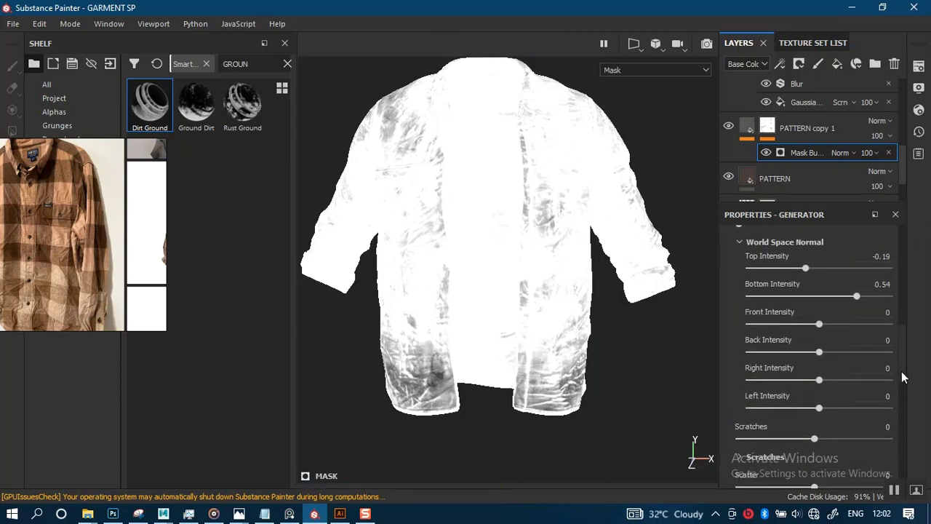
pyautogui.scroll(3, 901, 368)
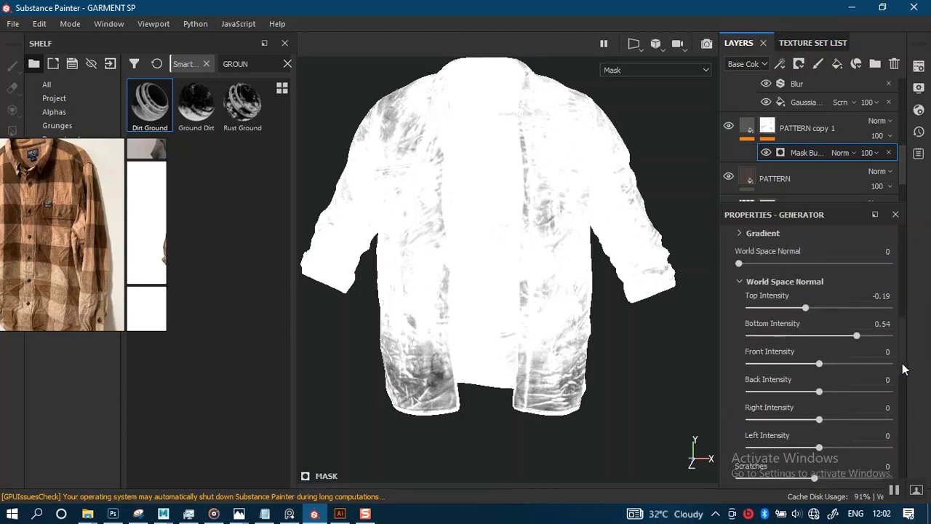
pyautogui.scroll(5, 904, 349)
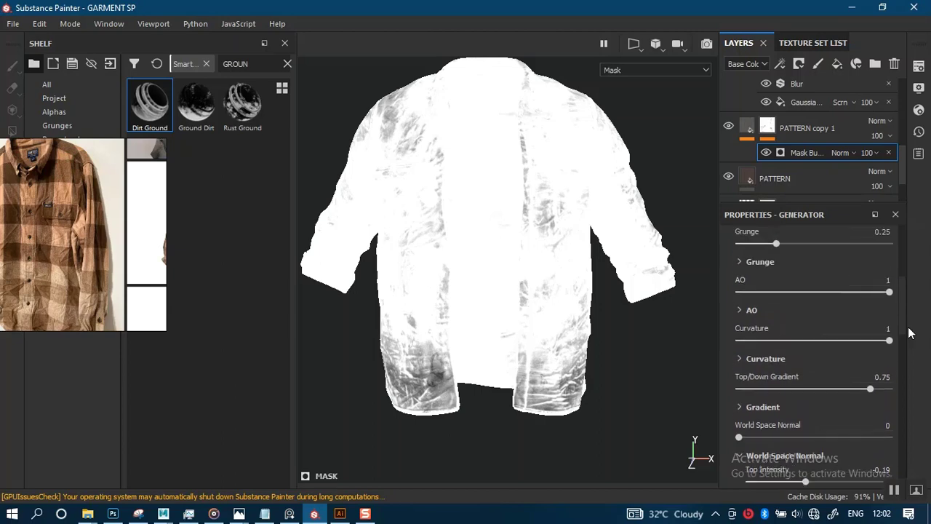
pyautogui.scroll(5, 915, 320)
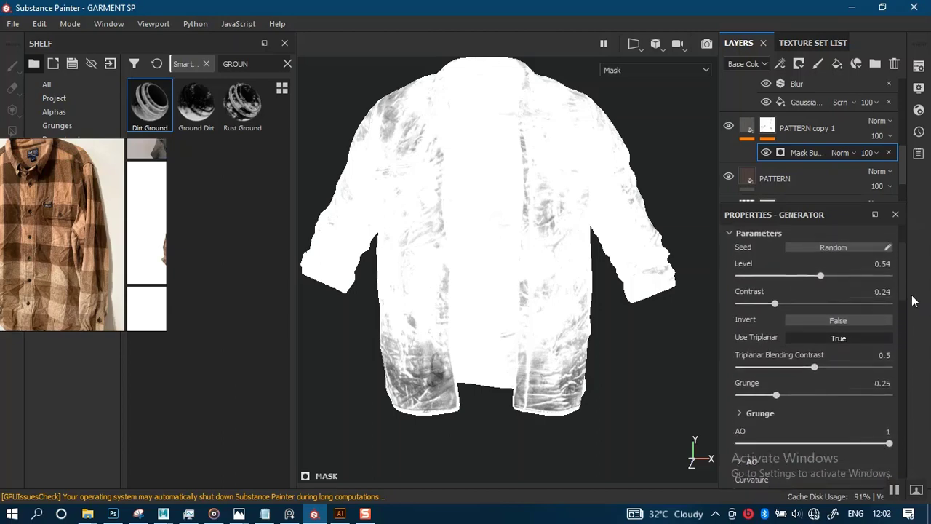
pyautogui.scroll(-1, 914, 296)
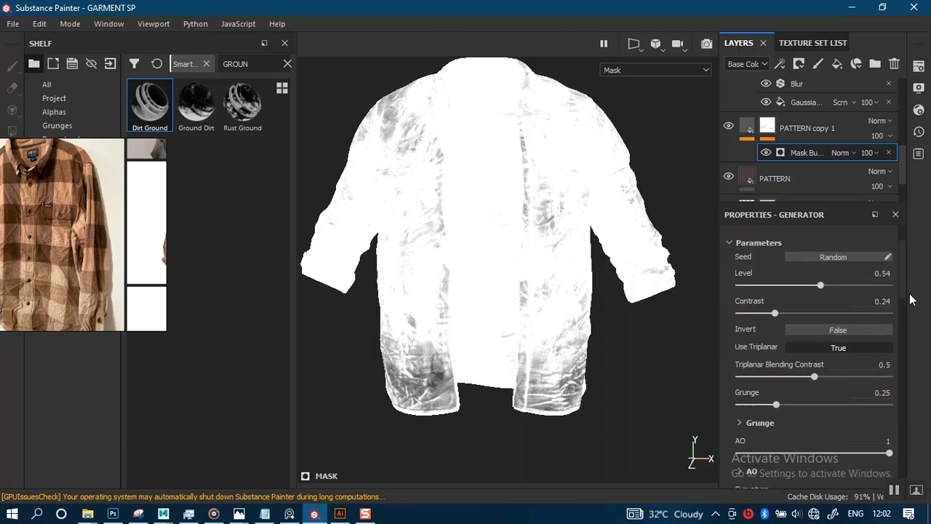
pyautogui.scroll(-1, 913, 298)
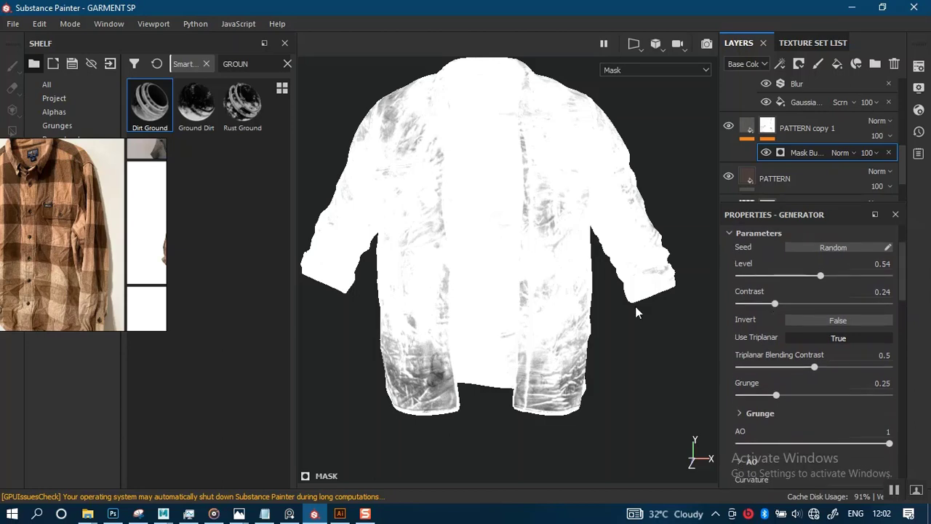
pyautogui.keyDown('alt'); pyautogui.moveTo(600, 342); pyautogui.dragTo(645, 318); pyautogui.keyUp('alt')
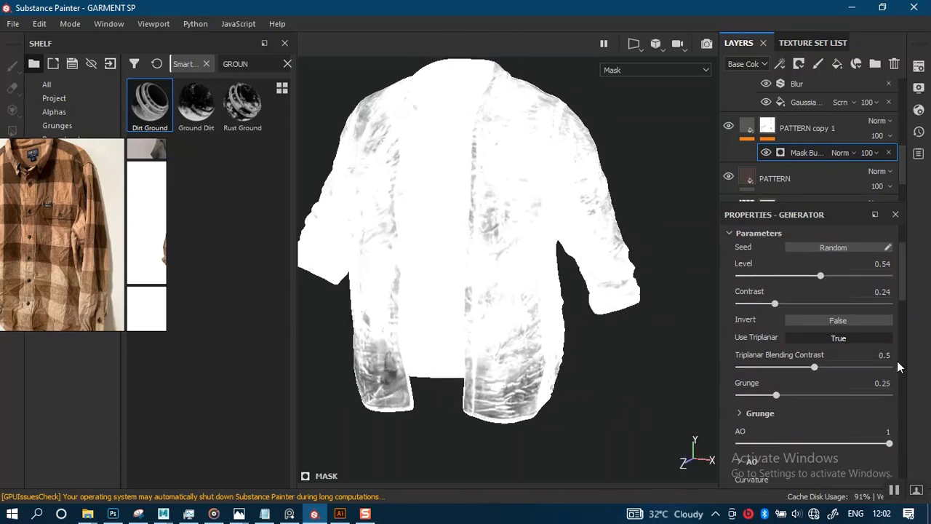
pyautogui.moveTo(904, 301); pyautogui.dragTo(908, 288)
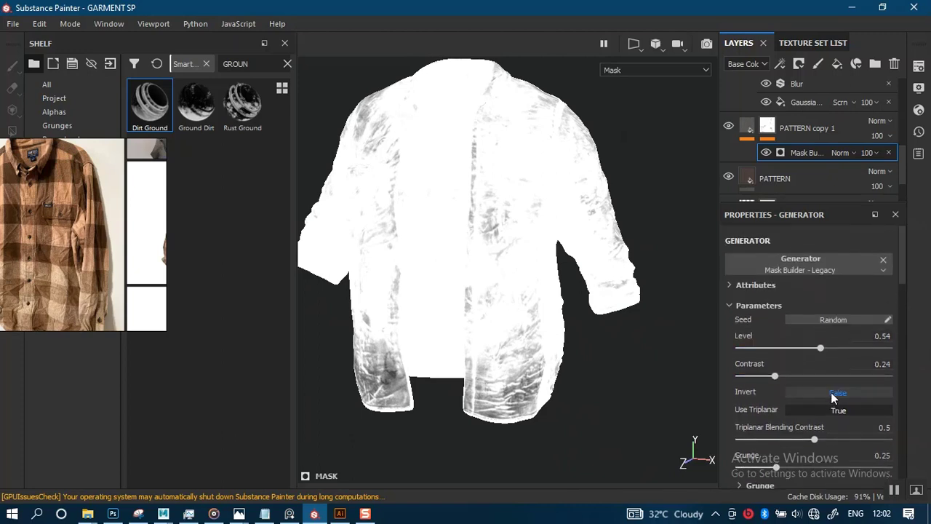
pyautogui.click(834, 396)
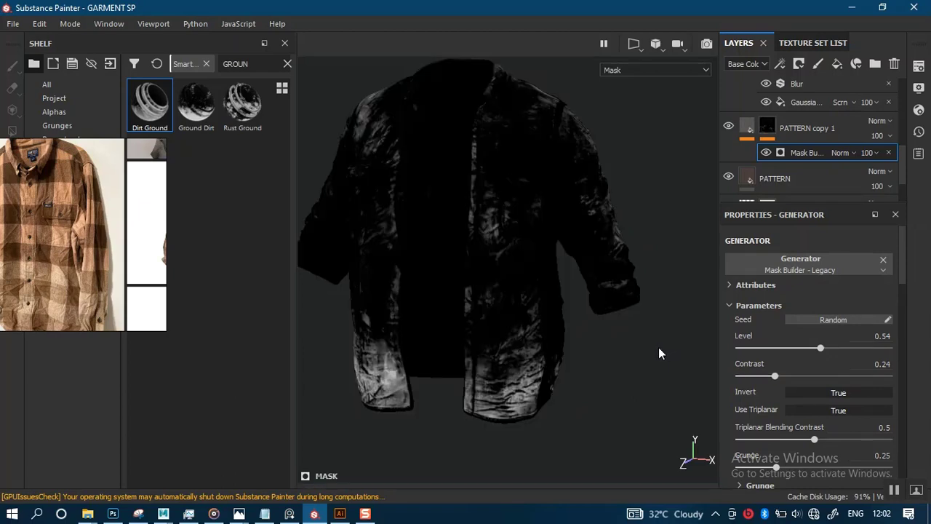
pyautogui.keyDown('alt'); pyautogui.moveTo(569, 391); pyautogui.dragTo(814, 376); pyautogui.keyUp('alt')
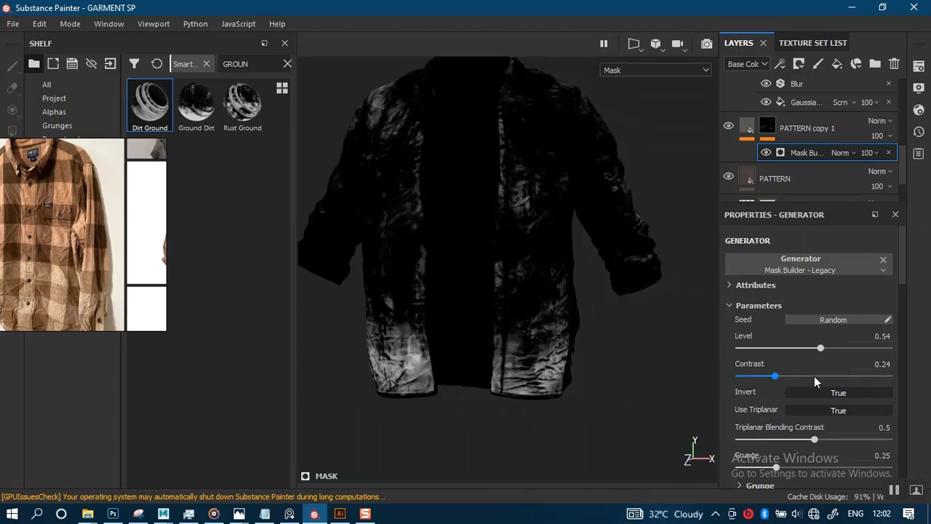
# Step: Set the World Space Normal Top Intensity to 0.32 and check the mask on the shirt's front
pyautogui.moveTo(904, 284); pyautogui.dragTo(906, 354)
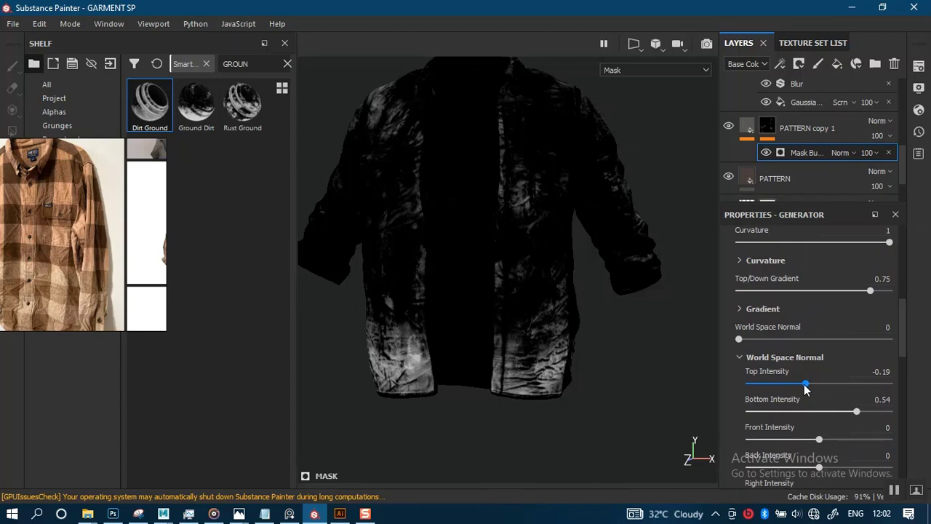
pyautogui.moveTo(807, 388); pyautogui.dragTo(842, 389)
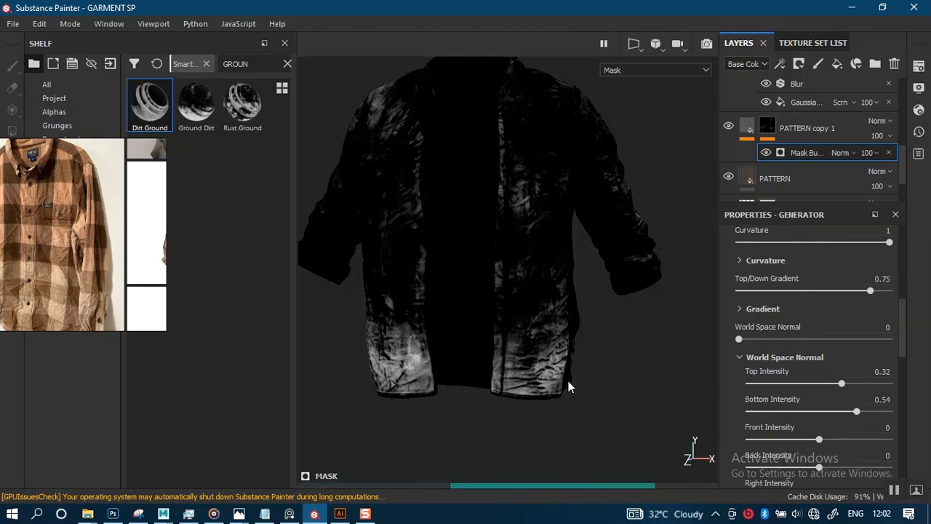
pyautogui.keyDown('alt'); pyautogui.moveTo(584, 398); pyautogui.dragTo(594, 347); pyautogui.keyUp('alt')
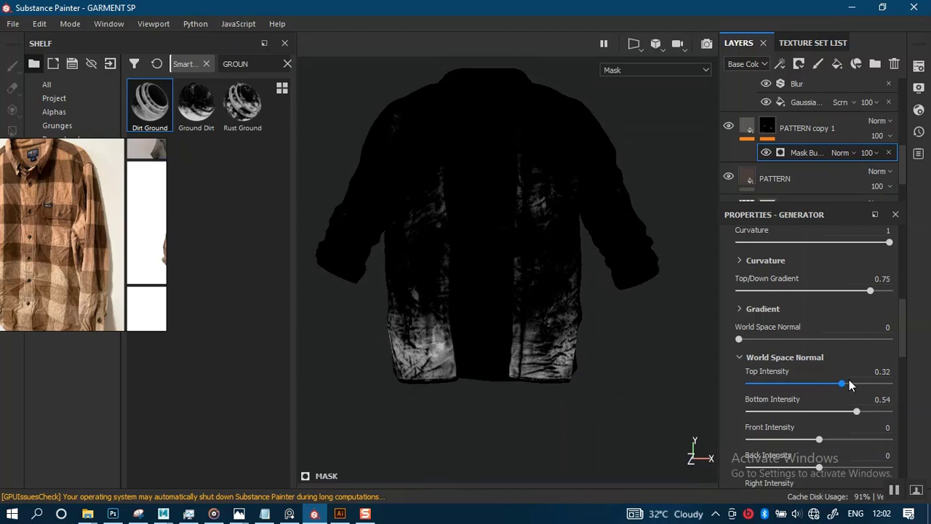
# Step: Set the World Space Normal Bottom Intensity to -0.78, checking the mask on the shirt from different angles
pyautogui.scroll(-3, 900, 344)
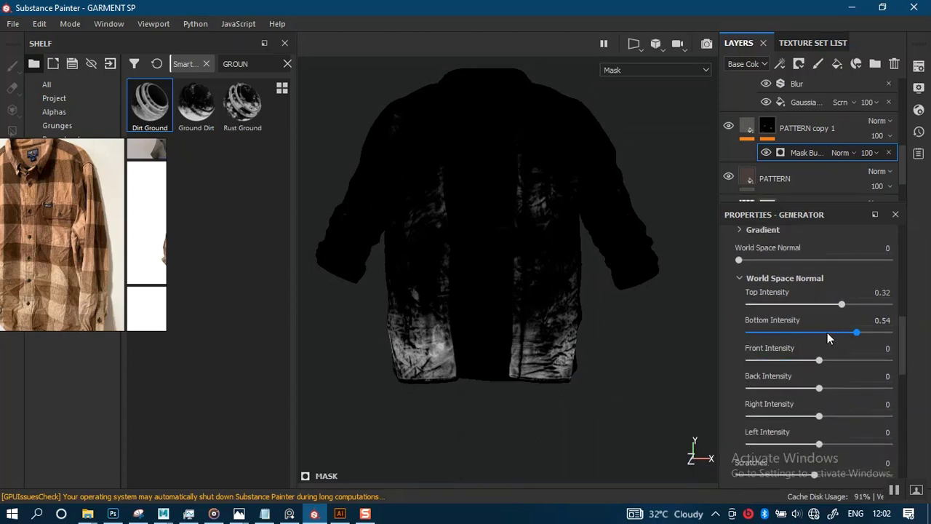
pyautogui.moveTo(793, 332); pyautogui.dragTo(778, 331)
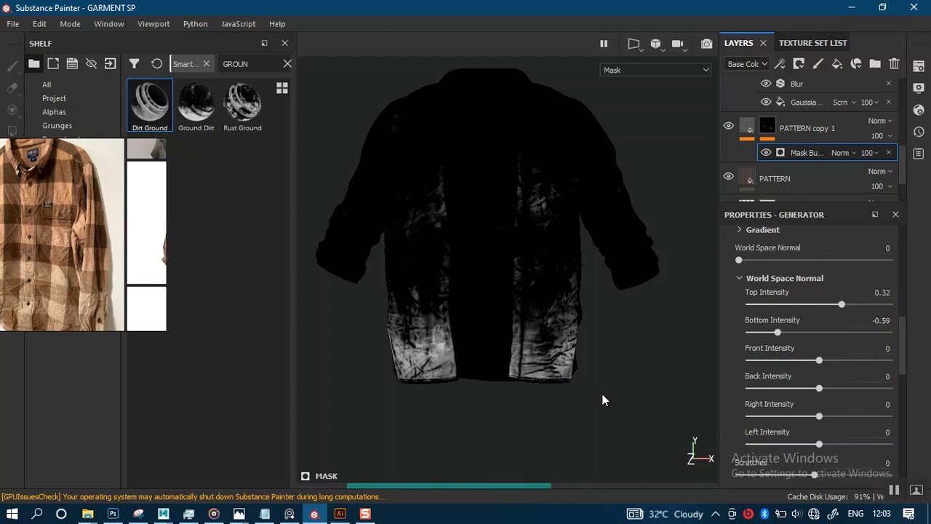
pyautogui.keyDown('alt'); pyautogui.moveTo(617, 388); pyautogui.dragTo(656, 359); pyautogui.keyUp('alt')
pyautogui.keyDown('alt'); pyautogui.moveTo(655, 359); pyautogui.dragTo(643, 419, button='right'); pyautogui.keyUp('alt')
pyautogui.keyDown('alt'); pyautogui.moveTo(620, 404); pyautogui.dragTo(635, 390, button='middle'); pyautogui.keyUp('alt')
pyautogui.keyDown('alt'); pyautogui.moveTo(635, 391); pyautogui.dragTo(640, 400, button='right'); pyautogui.keyUp('alt')
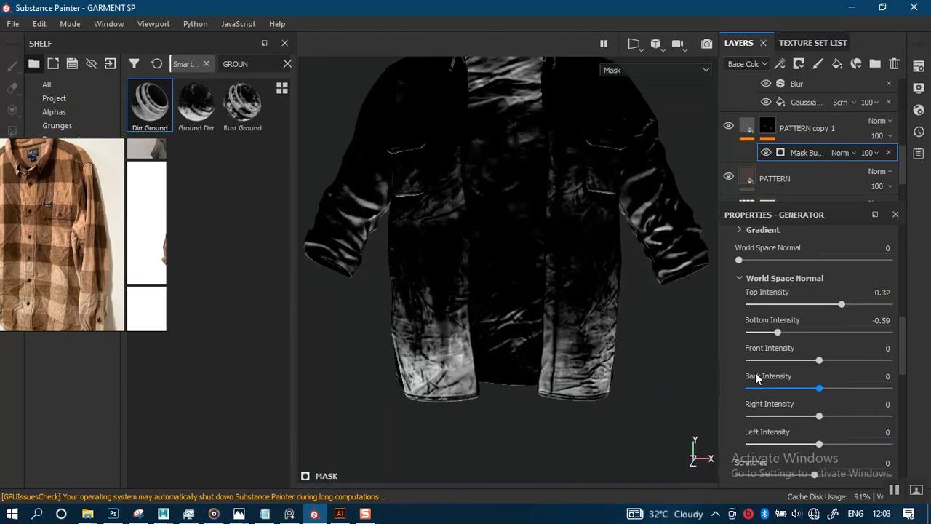
pyautogui.moveTo(774, 335); pyautogui.dragTo(755, 340)
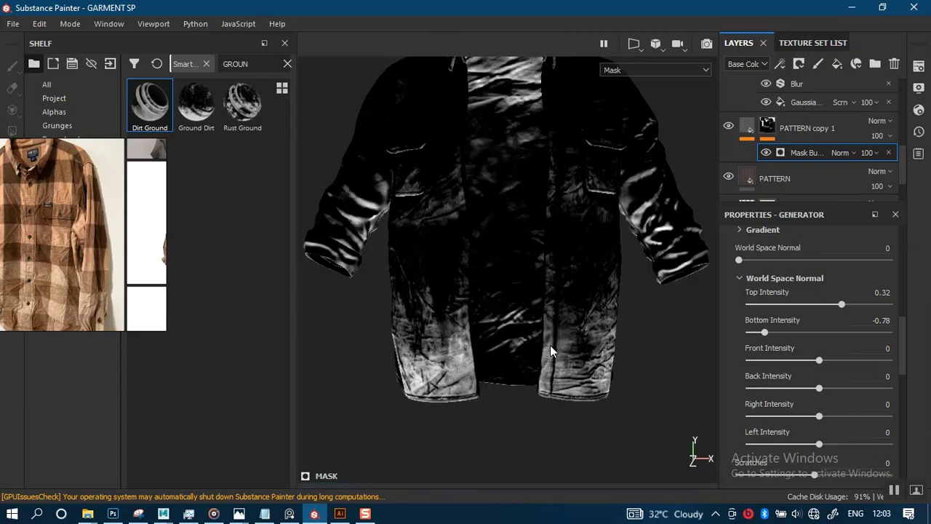
pyautogui.keyDown('alt'); pyautogui.moveTo(583, 345); pyautogui.dragTo(597, 319); pyautogui.keyUp('alt')
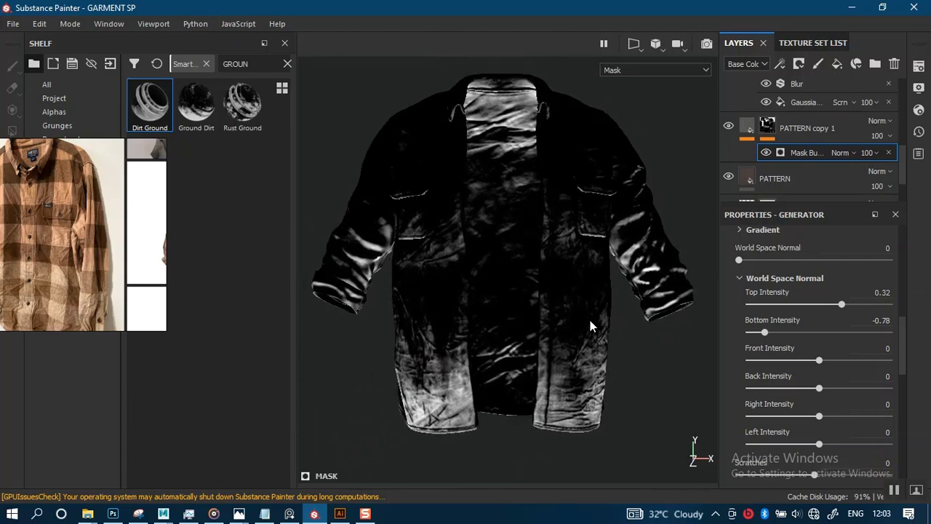
# Step: Display the shirt with its full material and hide the PATTERN copy 1 layer to compare the effect
pyautogui.press('m')
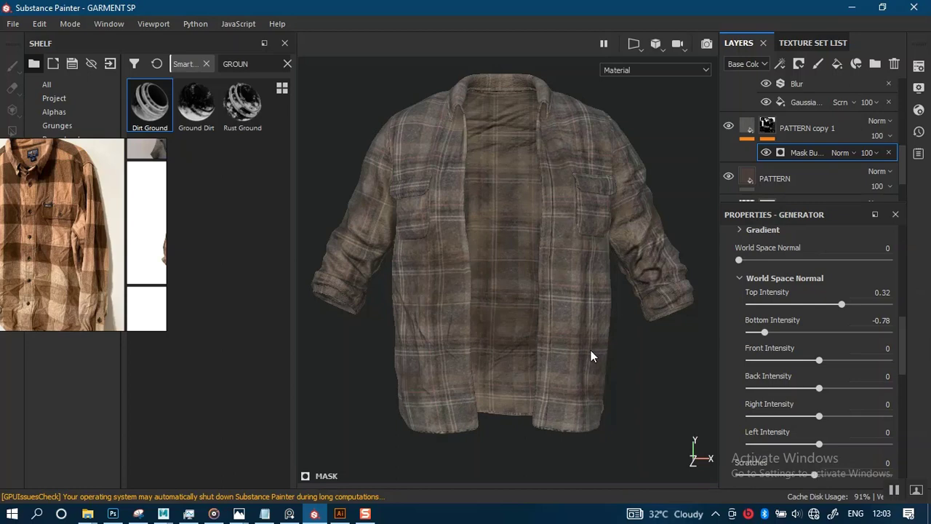
pyautogui.keyDown('alt'); pyautogui.moveTo(591, 350); pyautogui.dragTo(623, 323); pyautogui.keyUp('alt')
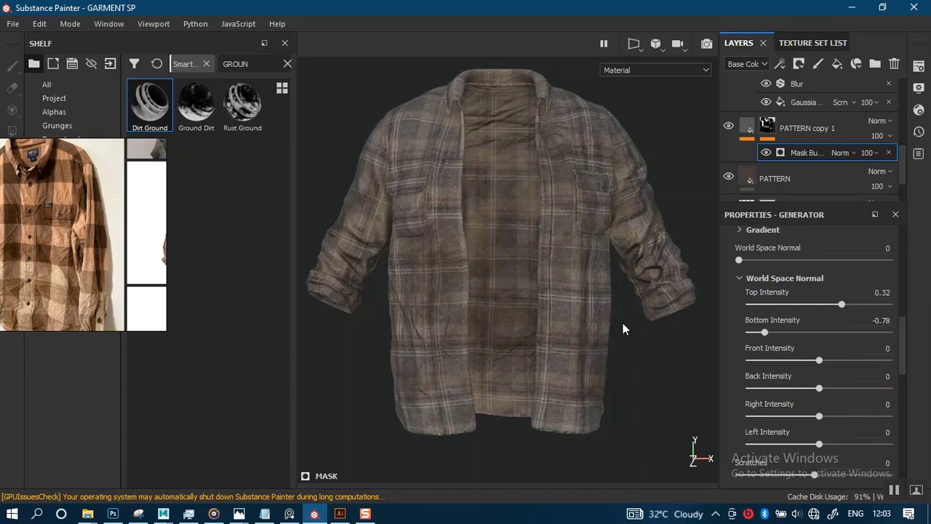
pyautogui.click(726, 128)
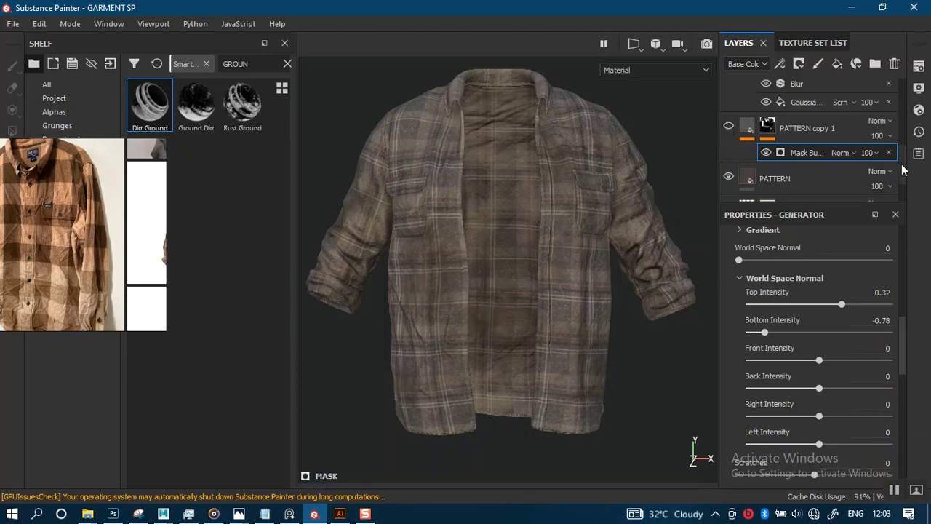
# Step: Toggle the lower WHITE SPOT layer's visibility and compare its effect on the shirt's front fabric up close
pyautogui.scroll(1, 903, 149)
pyautogui.scroll(3, 903, 149)
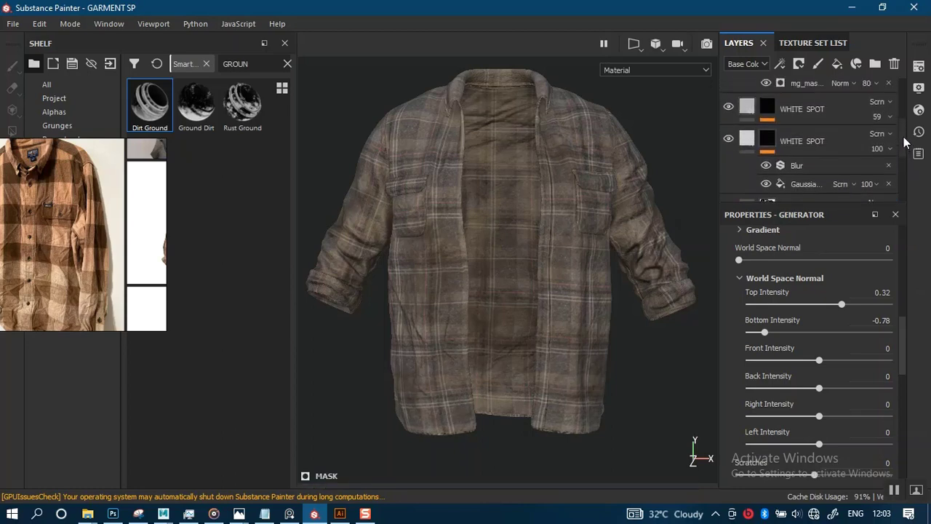
pyautogui.click(729, 144)
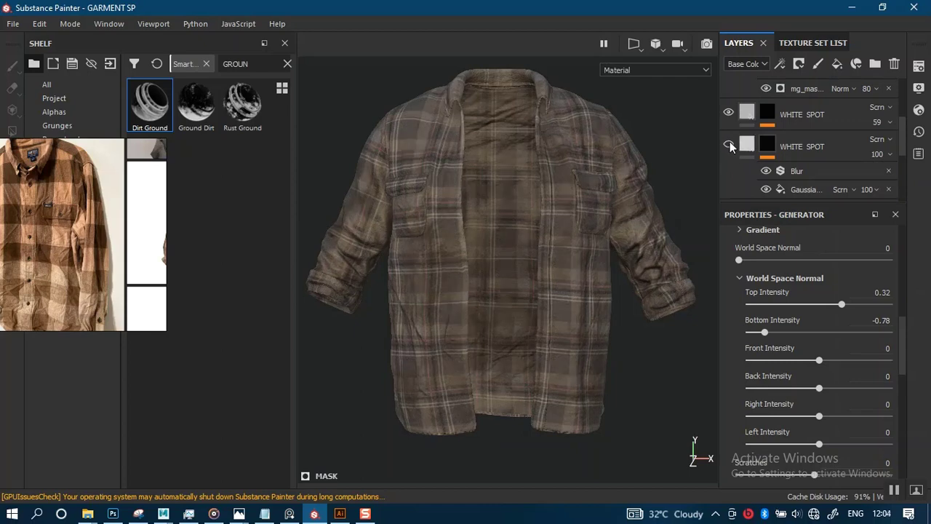
pyautogui.click(729, 143)
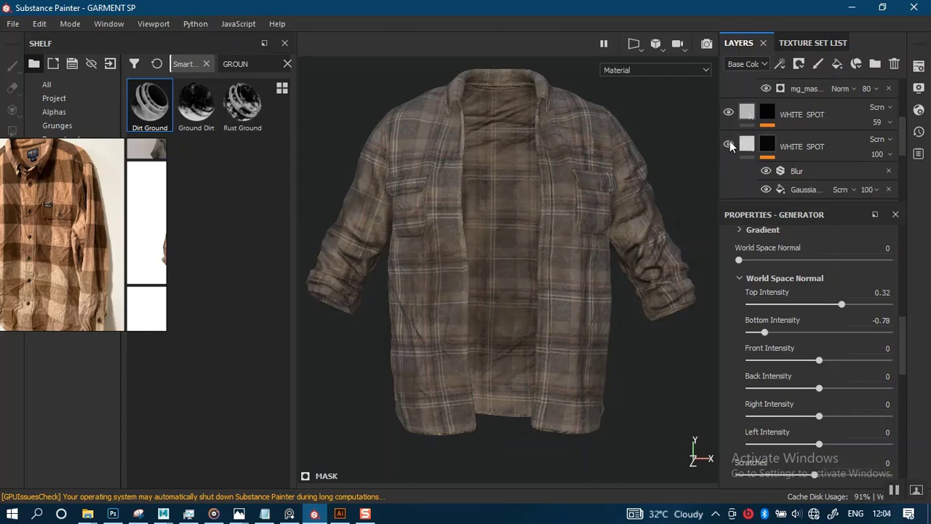
pyautogui.click(728, 144)
pyautogui.scroll(10, 619, 232)
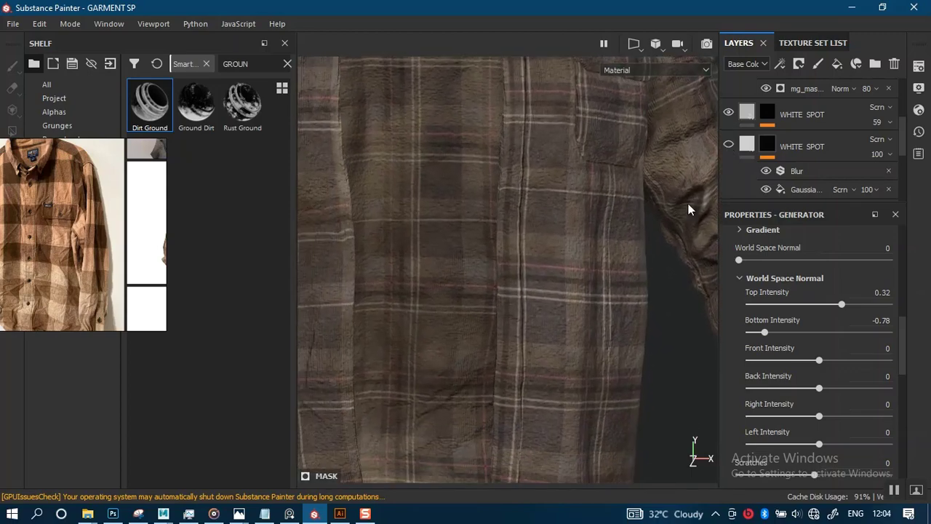
pyautogui.keyDown('alt'); pyautogui.moveTo(645, 202); pyautogui.dragTo(636, 393, button='right'); pyautogui.keyUp('alt')
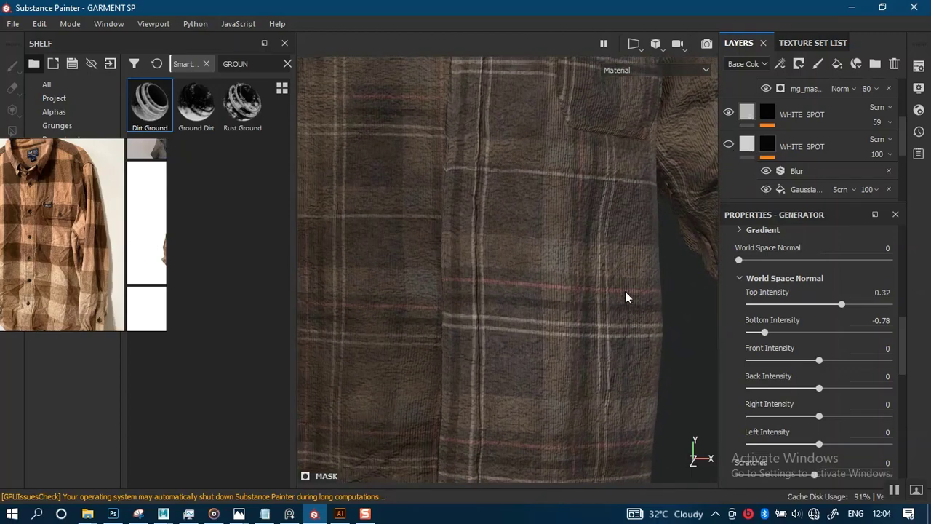
pyautogui.keyDown('alt'); pyautogui.moveTo(626, 293); pyautogui.dragTo(645, 414, button='right'); pyautogui.keyUp('alt')
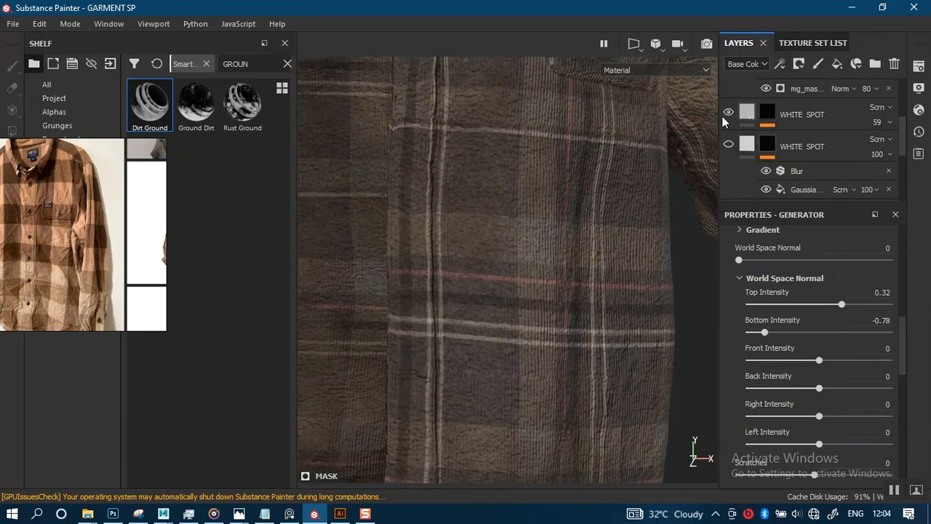
pyautogui.click(728, 144)
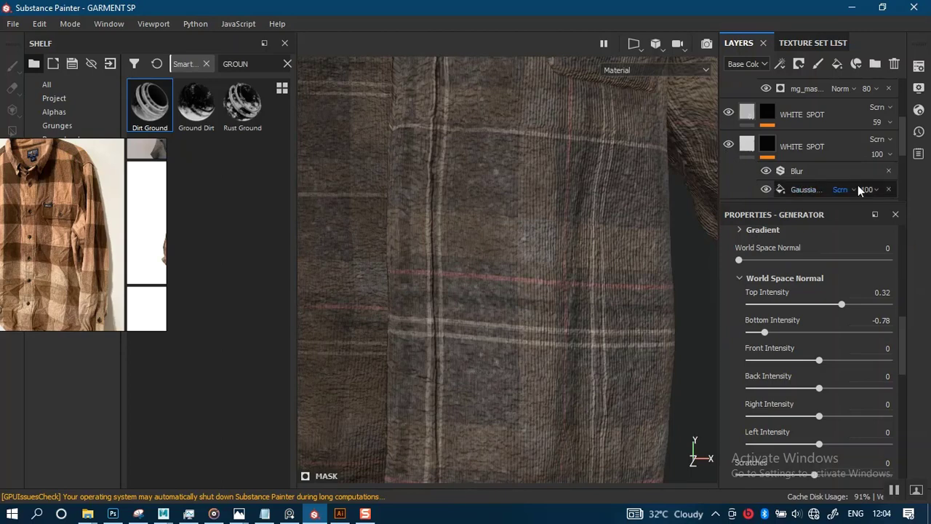
# Step: Set the lower WHITE SPOT layer's opacity to 38, disable the Blur filters on both WHITE SPOT layers, and check the shirt's front
pyautogui.click(878, 156)
pyautogui.moveTo(887, 183); pyautogui.dragTo(889, 185)
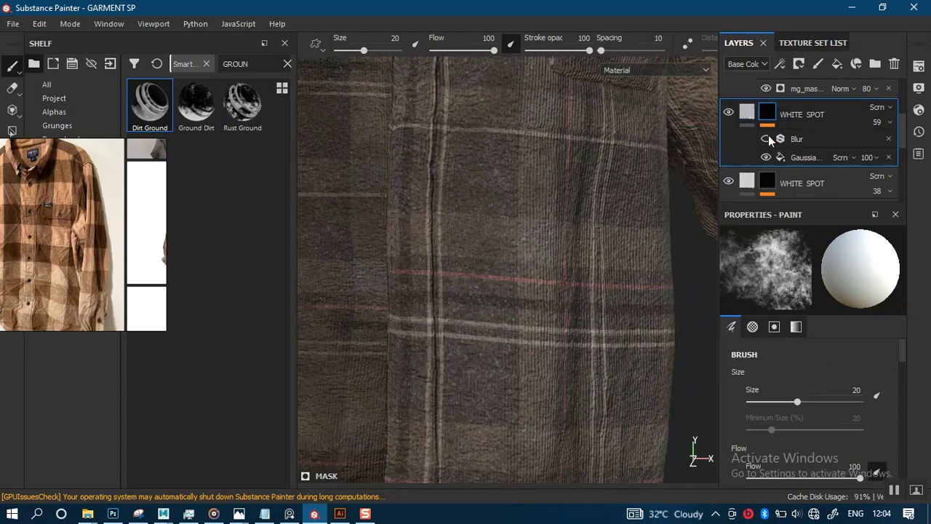
pyautogui.keyDown('alt'); pyautogui.moveTo(589, 86); pyautogui.dragTo(596, 236, button='right'); pyautogui.keyUp('alt')
pyautogui.keyDown('alt'); pyautogui.moveTo(606, 247); pyautogui.dragTo(553, 241); pyautogui.keyUp('alt')
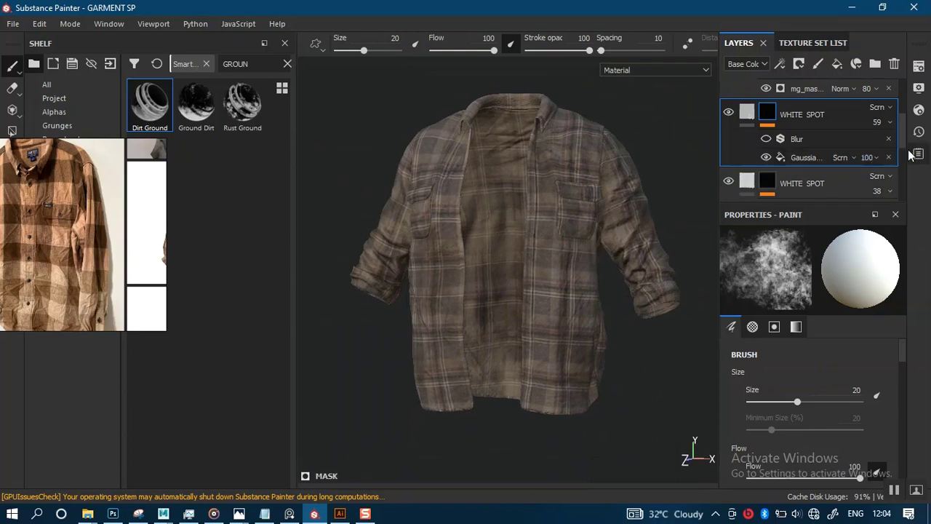
pyautogui.scroll(3, 902, 142)
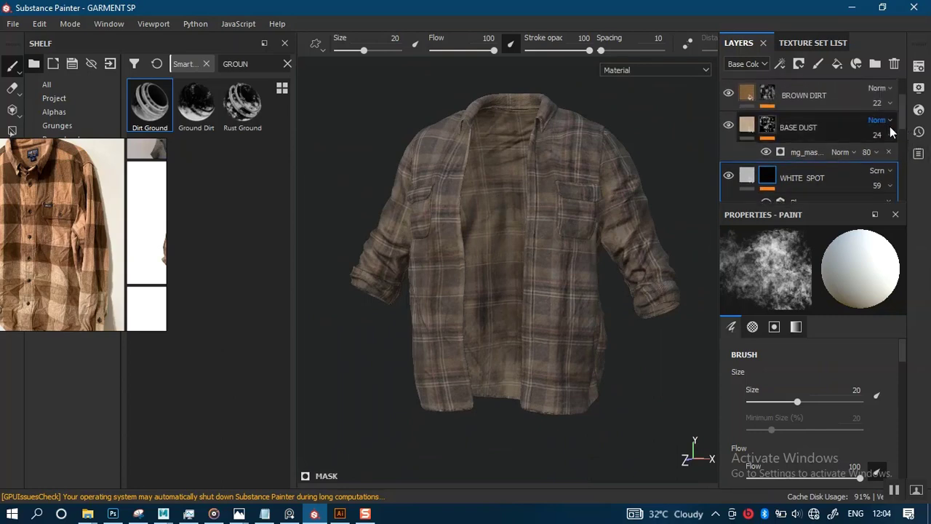
pyautogui.keyDown('alt'); pyautogui.moveTo(567, 345); pyautogui.dragTo(578, 316, button='right'); pyautogui.keyUp('alt')
pyautogui.keyDown('alt'); pyautogui.moveTo(578, 315); pyautogui.dragTo(540, 291); pyautogui.keyUp('alt')
pyautogui.keyDown('alt'); pyautogui.moveTo(540, 291); pyautogui.dragTo(572, 235, button='middle'); pyautogui.keyUp('alt')
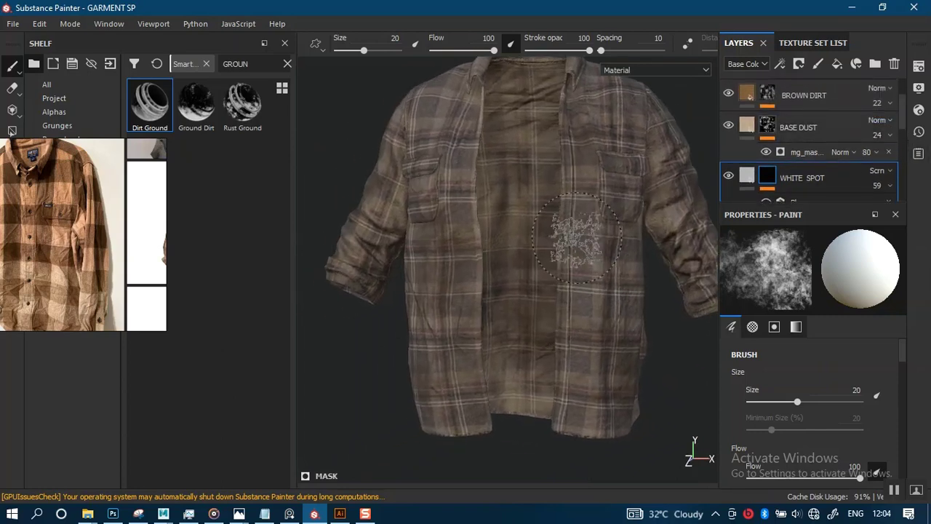
pyautogui.keyDown('alt'); pyautogui.moveTo(572, 235); pyautogui.dragTo(596, 268); pyautogui.keyUp('alt')
pyautogui.scroll(-2, 901, 131)
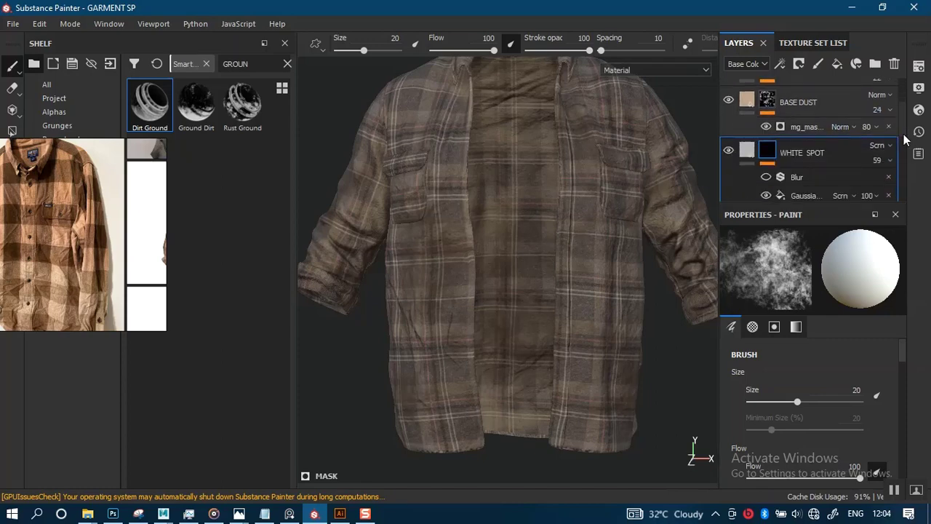
# Step: Show the PATTERN copy 1 layer and set its HSL Perceptive filter's mode to Regular
pyautogui.scroll(-3, 902, 156)
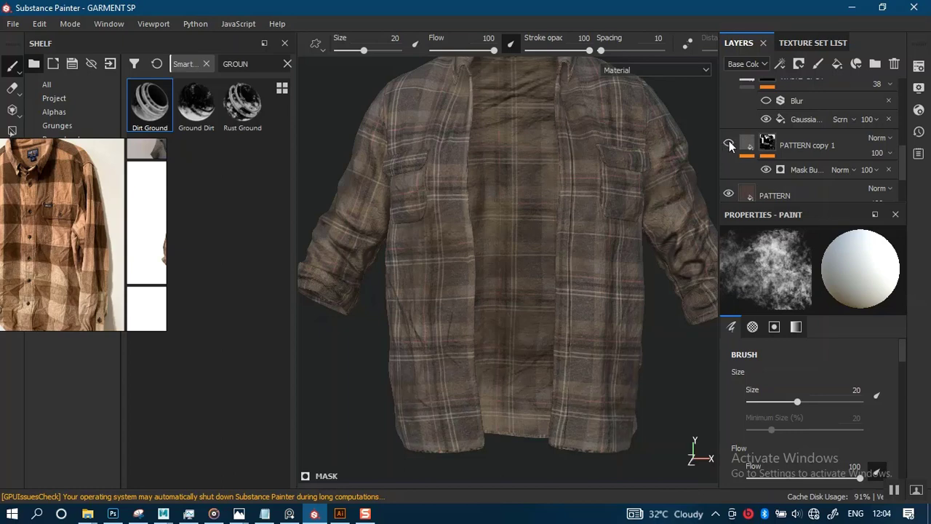
pyautogui.hotkey('ctrl', 'z')
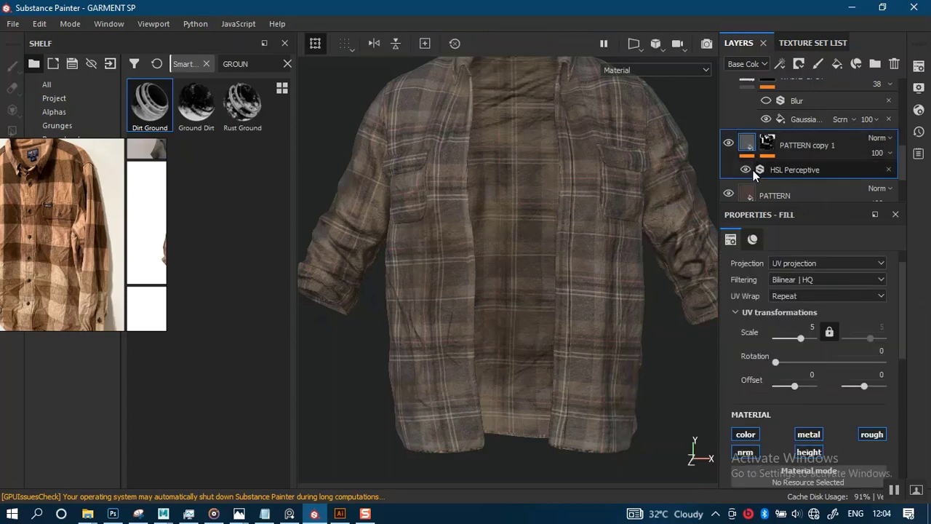
pyautogui.click(760, 169)
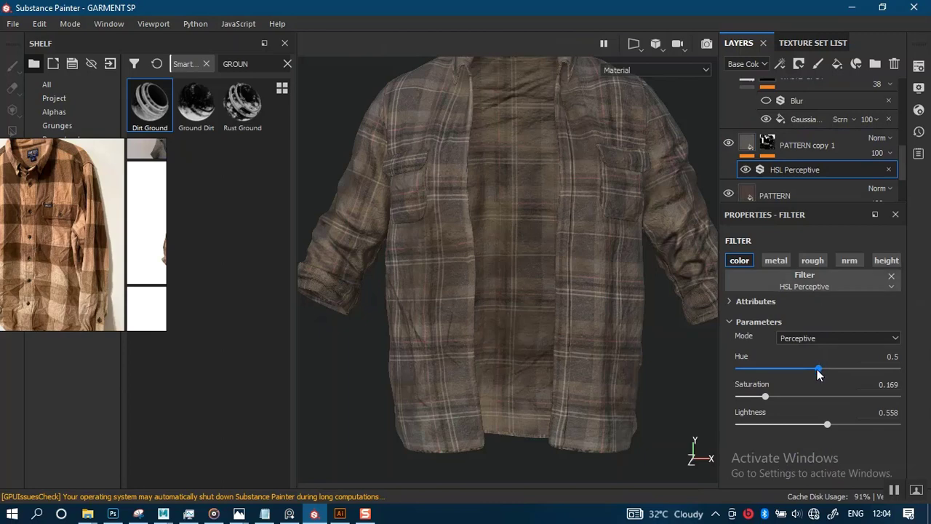
pyautogui.click(821, 338)
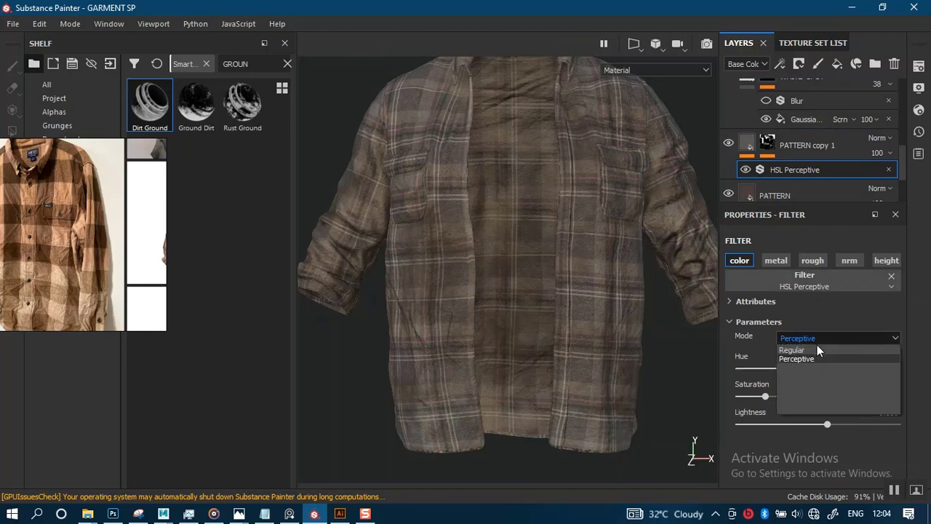
pyautogui.click(817, 350)
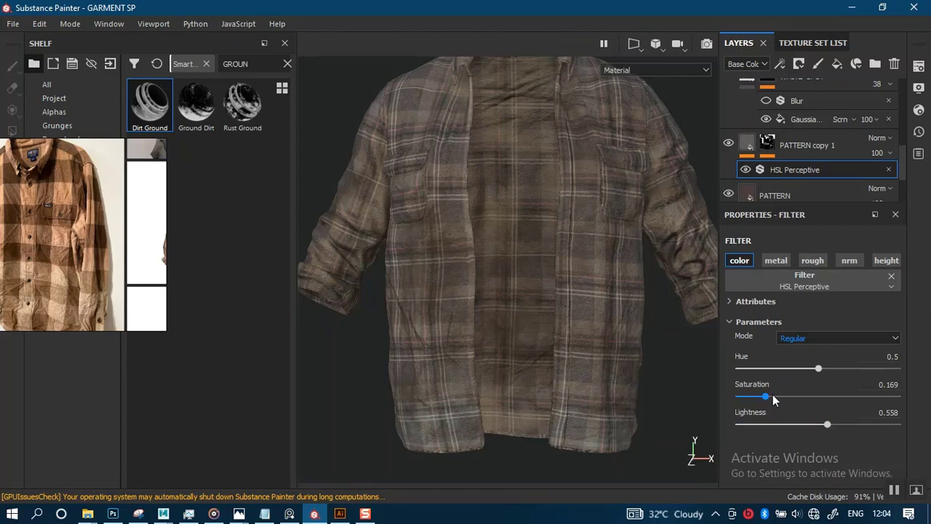
# Step: Set the HSL Perceptive filter's Saturation to 0.584 and Lightness to 0.641
pyautogui.moveTo(803, 396); pyautogui.dragTo(830, 397)
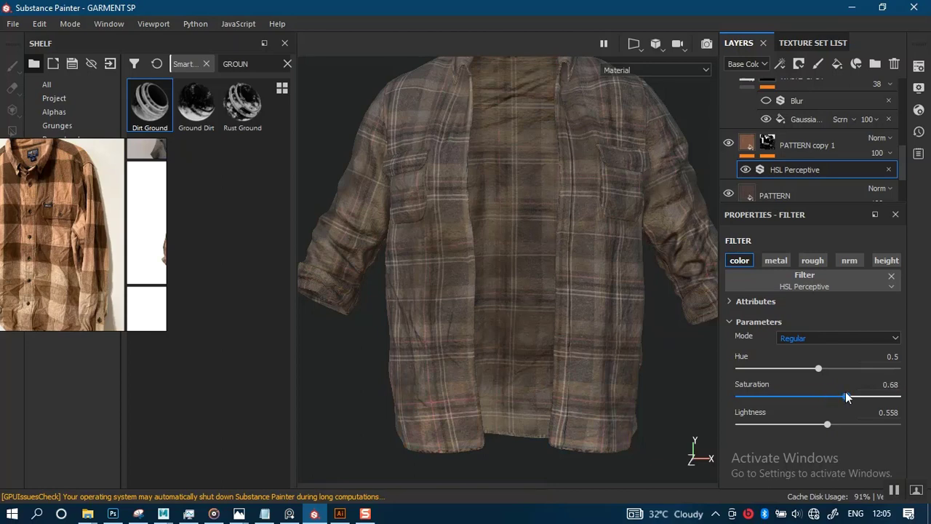
pyautogui.moveTo(829, 399); pyautogui.dragTo(828, 399)
pyautogui.moveTo(823, 398); pyautogui.dragTo(822, 398)
pyautogui.keyDown('alt'); pyautogui.moveTo(623, 388); pyautogui.dragTo(633, 357); pyautogui.keyUp('alt')
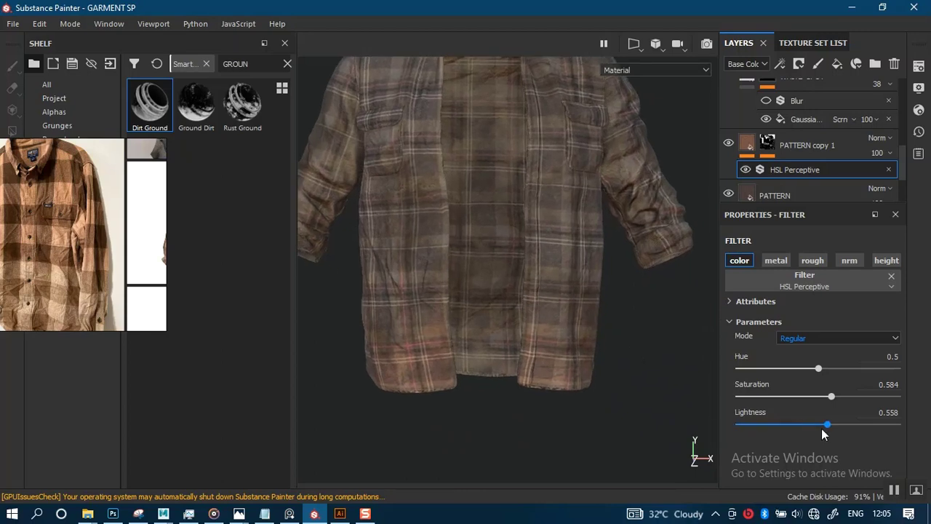
pyautogui.moveTo(844, 427)
pyautogui.mouseDown()
pyautogui.moveTo(833, 429)
pyautogui.moveTo(841, 427)
pyautogui.mouseUp()
pyautogui.scroll(-5, 546, 342)
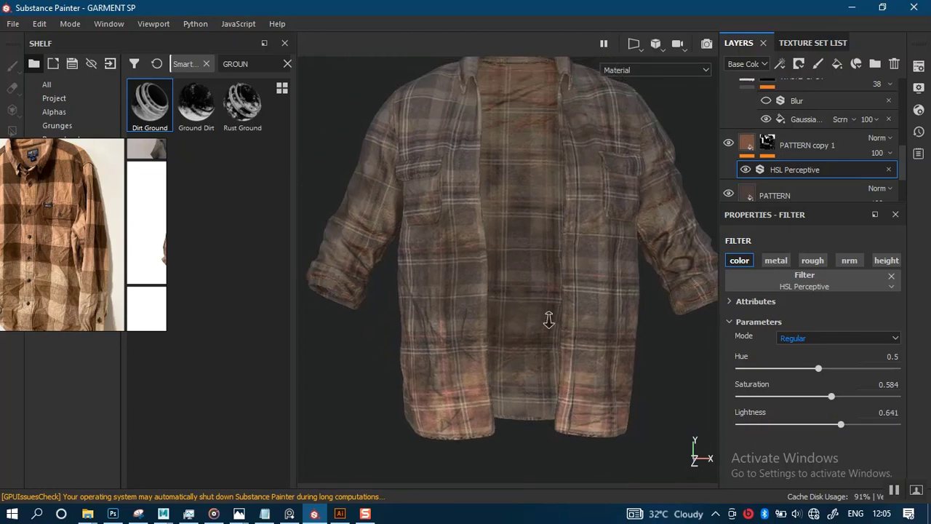
# Step: Examine the recolored shirt from several angles and under rotated environment lighting
pyautogui.keyDown('alt'); pyautogui.moveTo(509, 330); pyautogui.dragTo(601, 328); pyautogui.keyUp('alt')
pyautogui.keyDown('shift'); pyautogui.moveTo(601, 329); pyautogui.dragTo(544, 333, button='right'); pyautogui.keyUp('shift')
pyautogui.keyDown('alt'); pyautogui.moveTo(600, 329); pyautogui.dragTo(400, 307); pyautogui.keyUp('alt')
pyautogui.keyDown('alt'); pyautogui.moveTo(400, 307); pyautogui.dragTo(496, 319, button='middle'); pyautogui.keyUp('alt')
pyautogui.keyDown('alt'); pyautogui.moveTo(495, 319); pyautogui.dragTo(606, 320); pyautogui.keyUp('alt')
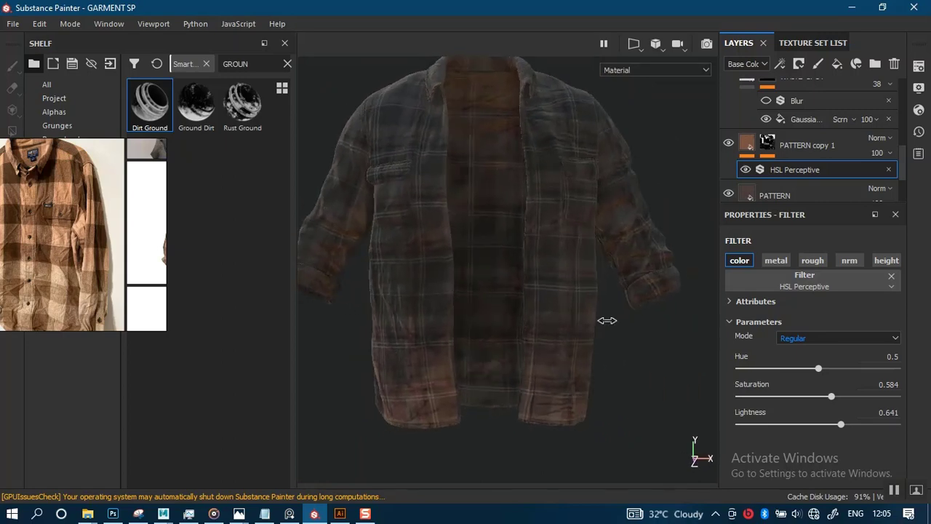
pyautogui.keyDown('shift'); pyautogui.moveTo(607, 320); pyautogui.dragTo(528, 327, button='right'); pyautogui.keyUp('shift')
pyautogui.keyDown('alt'); pyautogui.moveTo(540, 345); pyautogui.dragTo(575, 339, button='middle'); pyautogui.keyUp('alt')
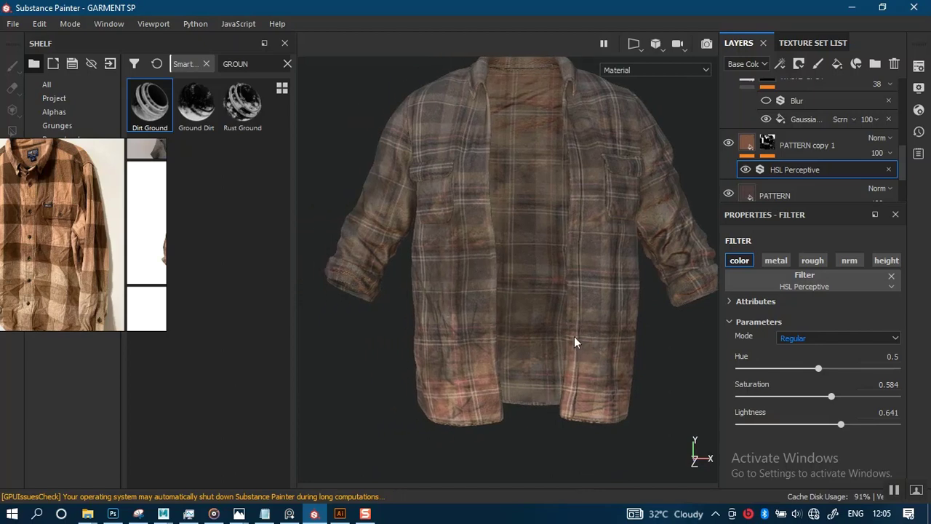
pyautogui.keyDown('alt'); pyautogui.moveTo(575, 339); pyautogui.dragTo(572, 380, button='right'); pyautogui.keyUp('alt')
pyautogui.keyDown('alt'); pyautogui.moveTo(572, 380); pyautogui.dragTo(585, 361); pyautogui.keyUp('alt')
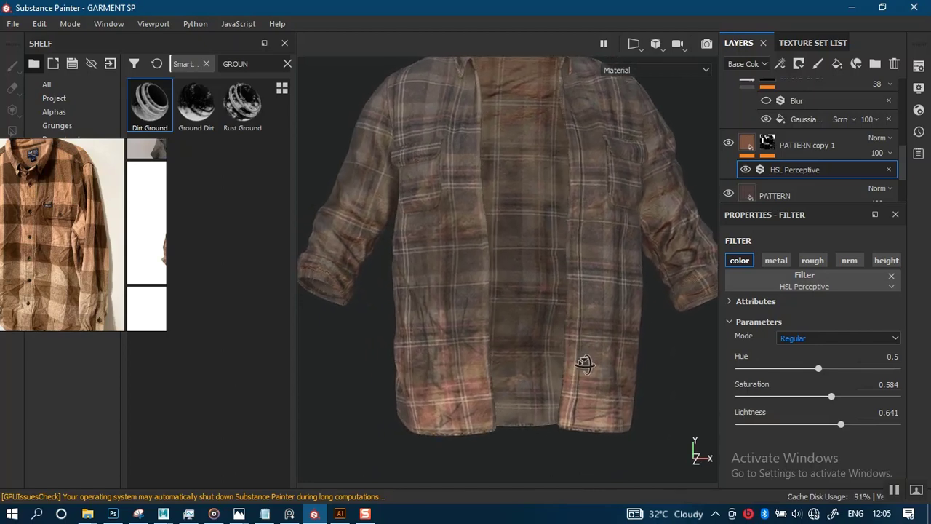
# Step: Add a paint effect to the PATTERN copy 1 layer's mask
pyautogui.click(768, 141)
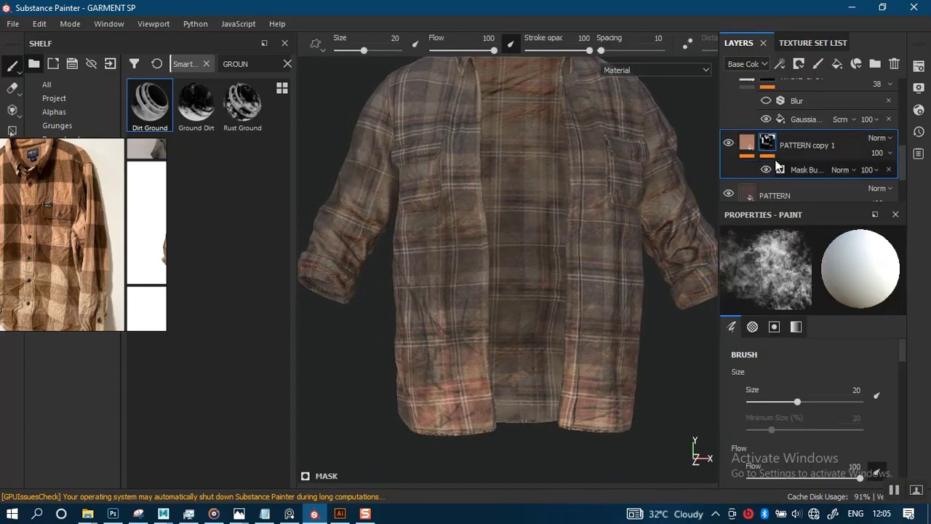
pyautogui.rightClick(769, 143)
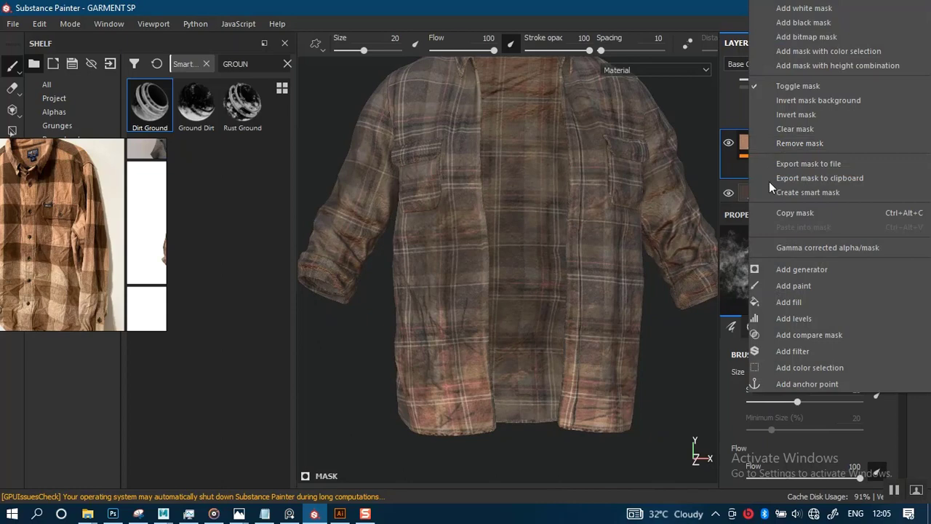
pyautogui.click(790, 295)
# Step: Brush the mask over the shirt's lower front panels at size 20 to reveal more of the lighter pattern copy
pyautogui.keyDown('alt'); pyautogui.moveTo(441, 360); pyautogui.dragTo(483, 321, button='middle'); pyautogui.keyUp('alt')
pyautogui.scroll(1, 483, 319)
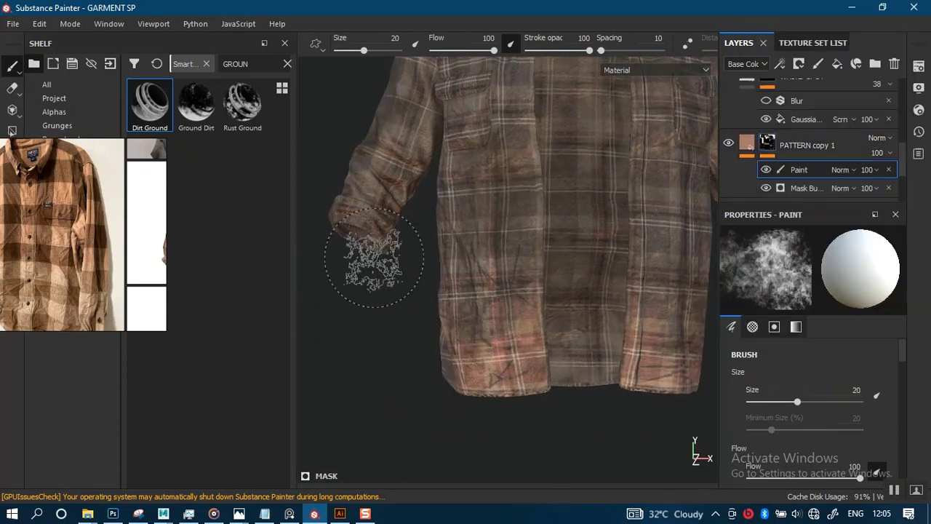
pyautogui.moveTo(419, 262)
pyautogui.keyDown('alt'); pyautogui.mouseDown()
pyautogui.moveTo(411, 298)
pyautogui.moveTo(436, 400)
pyautogui.mouseUp(); pyautogui.keyUp('alt')
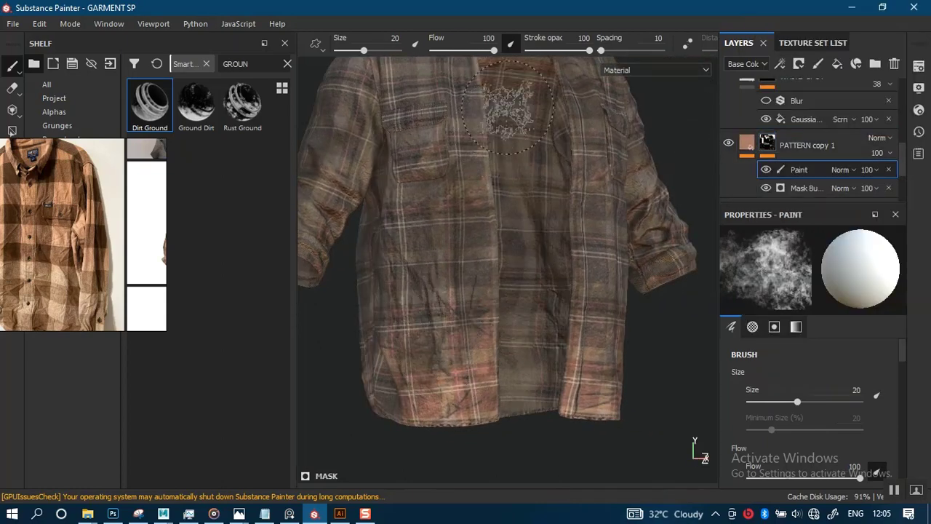
pyautogui.moveTo(428, 349); pyautogui.dragTo(408, 337)
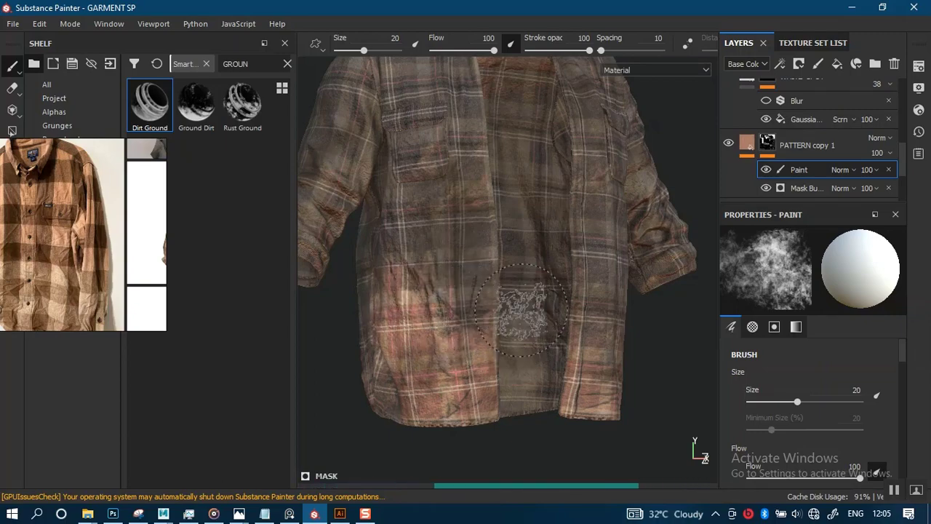
pyautogui.moveTo(557, 343)
pyautogui.keyDown('alt'); pyautogui.mouseDown()
pyautogui.moveTo(449, 324)
pyautogui.moveTo(535, 317)
pyautogui.mouseUp(); pyautogui.keyUp('alt')
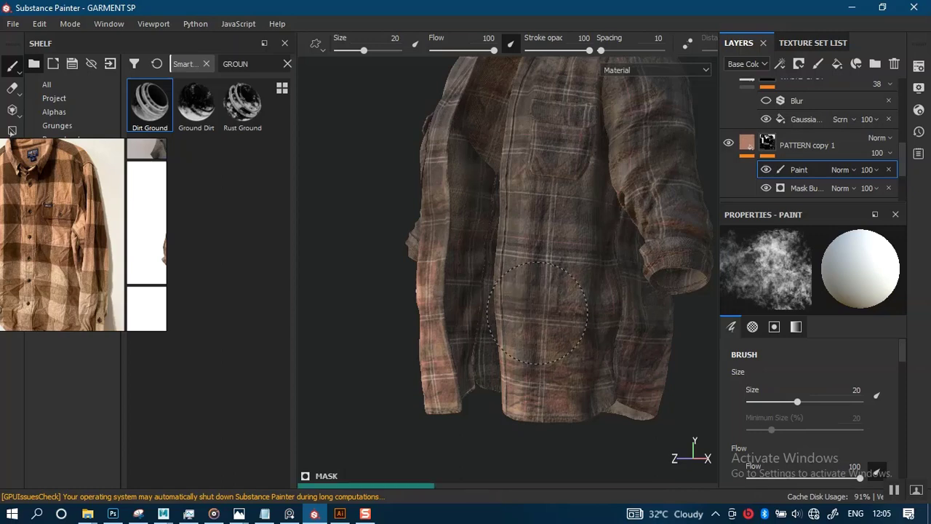
pyautogui.moveTo(607, 349)
pyautogui.keyDown('alt'); pyautogui.mouseDown()
pyautogui.moveTo(478, 322)
pyautogui.moveTo(494, 320)
pyautogui.moveTo(473, 312)
pyautogui.moveTo(520, 340)
pyautogui.moveTo(544, 330)
pyautogui.mouseUp(); pyautogui.keyUp('alt')
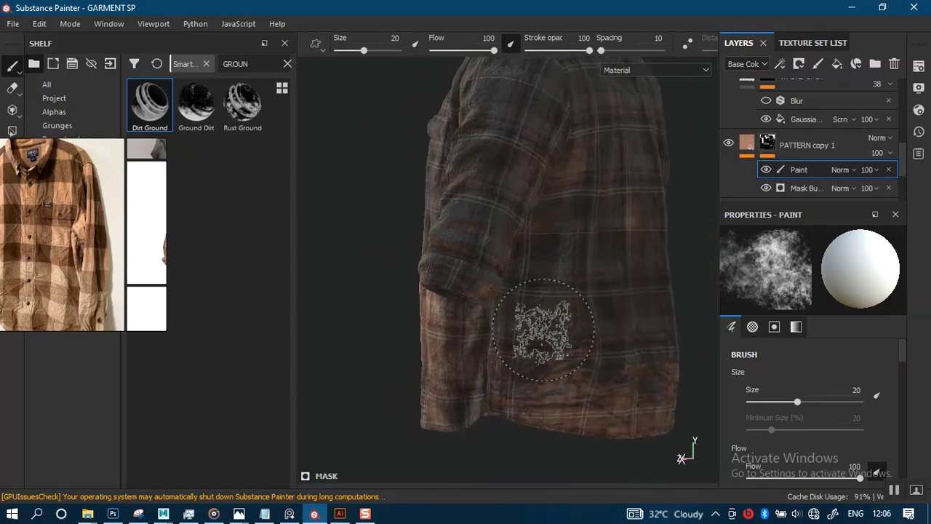
# Step: Extend the brushed mask across the shirt's lower back and around its side above the hem
pyautogui.moveTo(608, 313)
pyautogui.keyDown('alt'); pyautogui.mouseDown()
pyautogui.moveTo(482, 306)
pyautogui.moveTo(432, 311)
pyautogui.moveTo(404, 334)
pyautogui.mouseUp(); pyautogui.keyUp('alt')
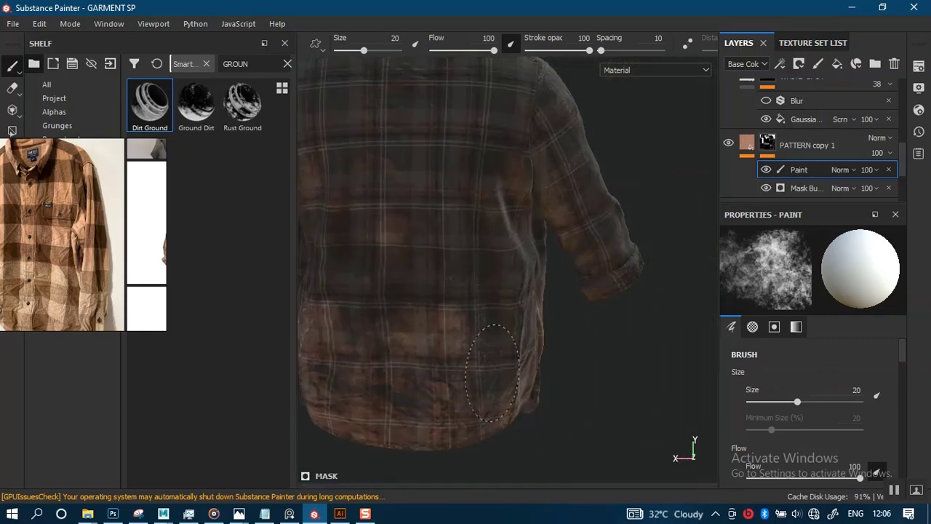
pyautogui.click(517, 350)
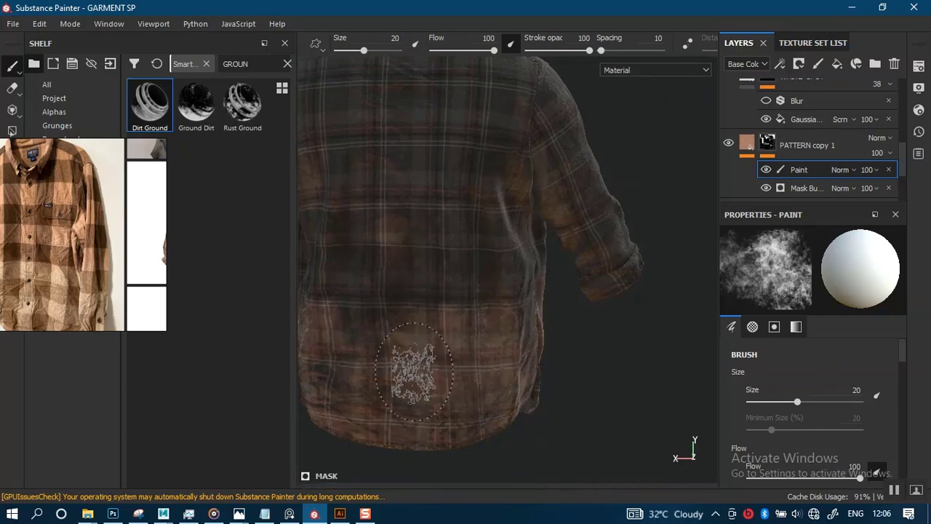
pyautogui.moveTo(529, 342)
pyautogui.keyDown('alt'); pyautogui.mouseDown()
pyautogui.moveTo(555, 284)
pyautogui.moveTo(549, 289)
pyautogui.moveTo(618, 318)
pyautogui.moveTo(603, 291)
pyautogui.moveTo(542, 284)
pyautogui.moveTo(590, 291)
pyautogui.moveTo(545, 339)
pyautogui.moveTo(431, 276)
pyautogui.mouseUp(); pyautogui.keyUp('alt')
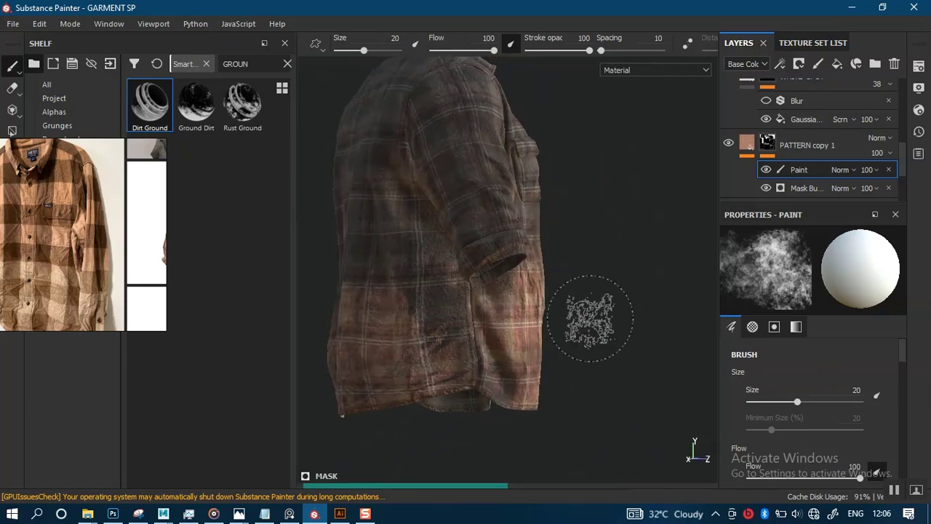
# Step: Reduce the brush size to 12.05 and paint the PATTERN copy 1 mask on the shirt's side beneath one sleeve
pyautogui.moveTo(592, 326)
pyautogui.keyDown('alt'); pyautogui.mouseDown()
pyautogui.moveTo(551, 339)
pyautogui.moveTo(567, 308)
pyautogui.moveTo(498, 309)
pyautogui.moveTo(551, 323)
pyautogui.moveTo(592, 281)
pyautogui.moveTo(579, 306)
pyautogui.mouseUp(); pyautogui.keyUp('alt')
pyautogui.moveTo(579, 306)
pyautogui.keyDown('alt'); pyautogui.mouseDown(button='right')
pyautogui.moveTo(584, 316)
pyautogui.moveTo(591, 297)
pyautogui.mouseUp(button='right'); pyautogui.keyUp('alt')
pyautogui.keyDown('alt'); pyautogui.moveTo(590, 297); pyautogui.dragTo(553, 308); pyautogui.keyUp('alt')
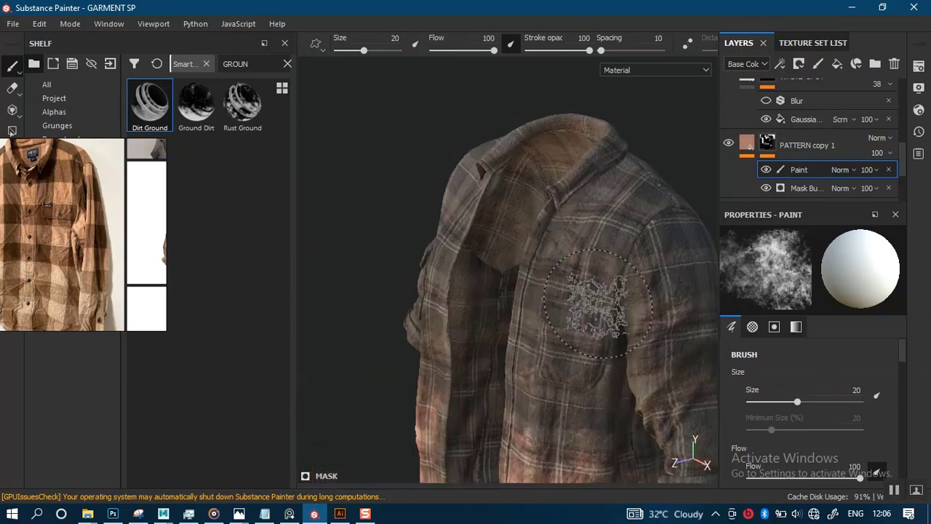
pyautogui.keyDown('alt'); pyautogui.moveTo(598, 307); pyautogui.dragTo(603, 373, button='right'); pyautogui.keyUp('alt')
pyautogui.keyDown('alt'); pyautogui.moveTo(603, 373); pyautogui.dragTo(586, 142); pyautogui.keyUp('alt')
pyautogui.keyDown('alt'); pyautogui.moveTo(595, 407); pyautogui.dragTo(525, 337, button='middle'); pyautogui.keyUp('alt')
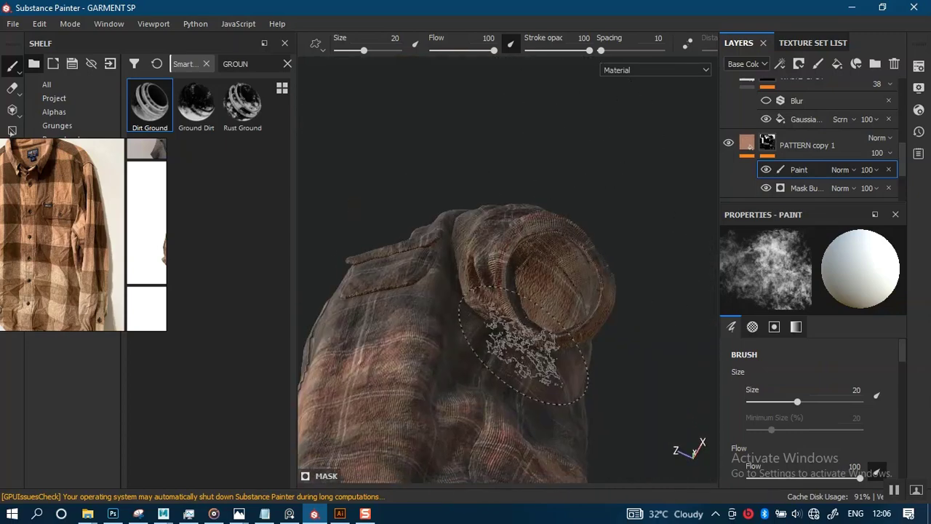
pyautogui.keyDown('ctrl'); pyautogui.moveTo(522, 346); pyautogui.dragTo(502, 351, button='right'); pyautogui.keyUp('ctrl')
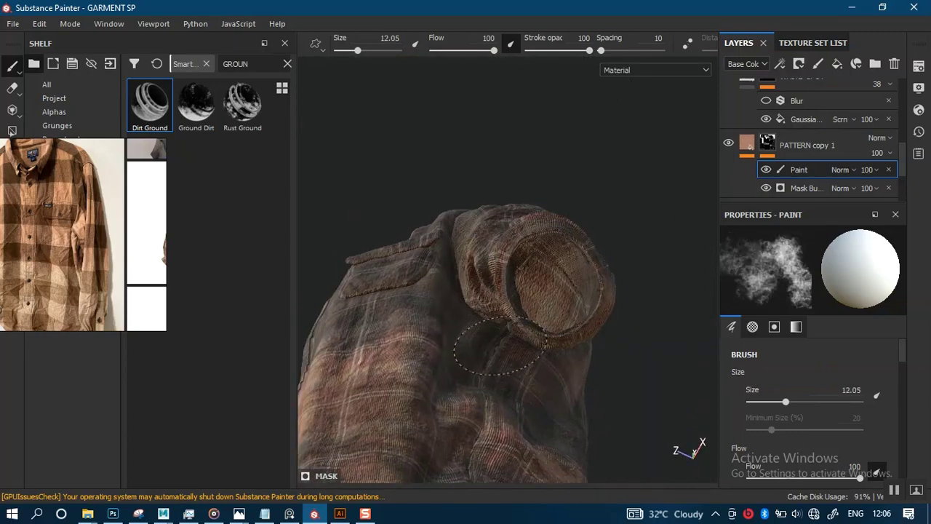
pyautogui.click(501, 345)
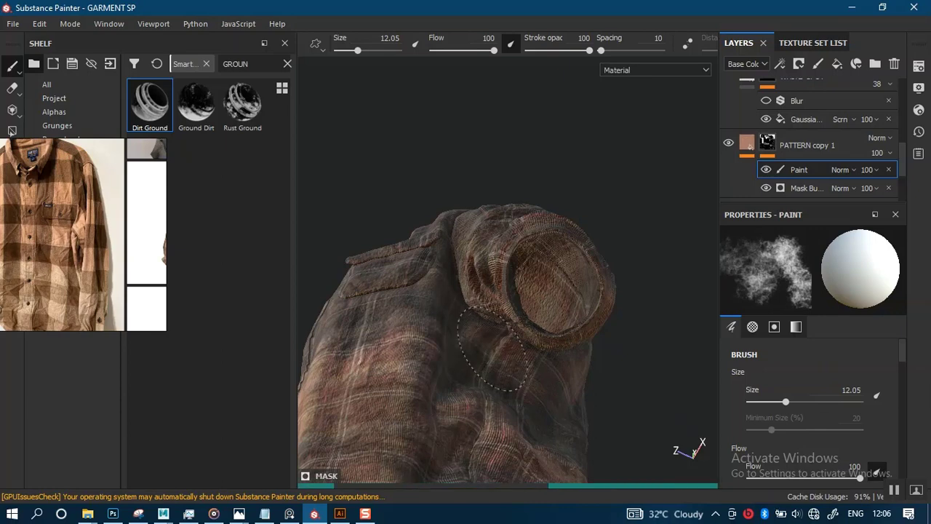
# Step: Brush the mask over the side and underarm area beneath the opposite sleeve at size 12.05
pyautogui.keyDown('alt'); pyautogui.moveTo(551, 287); pyautogui.dragTo(535, 251, button='right'); pyautogui.keyUp('alt')
pyautogui.keyDown('alt'); pyautogui.moveTo(510, 218); pyautogui.dragTo(565, 328); pyautogui.keyUp('alt')
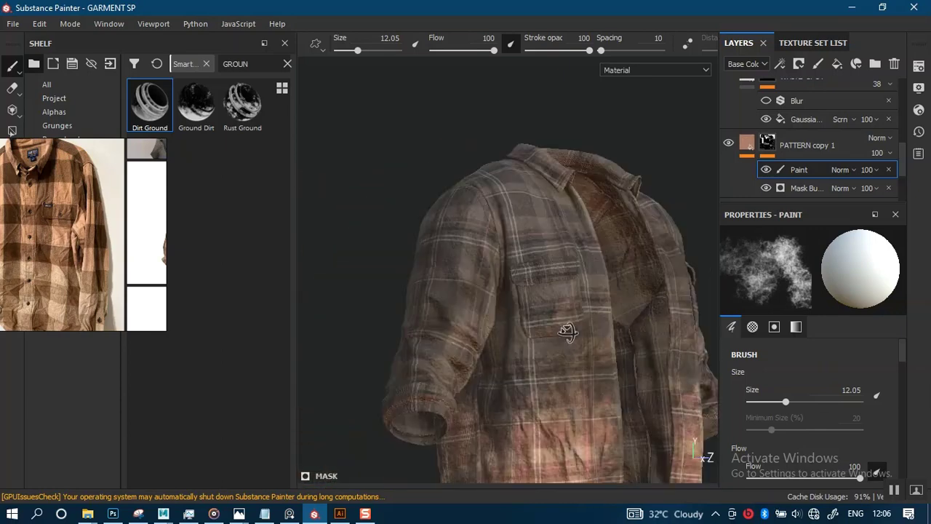
pyautogui.keyDown('alt'); pyautogui.moveTo(484, 336); pyautogui.dragTo(513, 306, button='middle'); pyautogui.keyUp('alt')
pyautogui.keyDown('alt'); pyautogui.moveTo(513, 301); pyautogui.dragTo(467, 346); pyautogui.keyUp('alt')
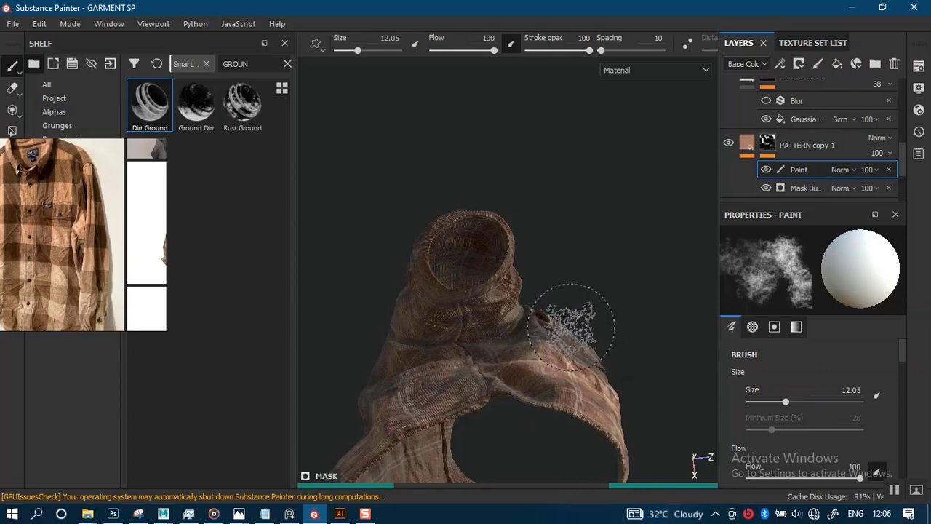
pyautogui.keyDown('alt'); pyautogui.moveTo(620, 379); pyautogui.dragTo(596, 354); pyautogui.keyUp('alt')
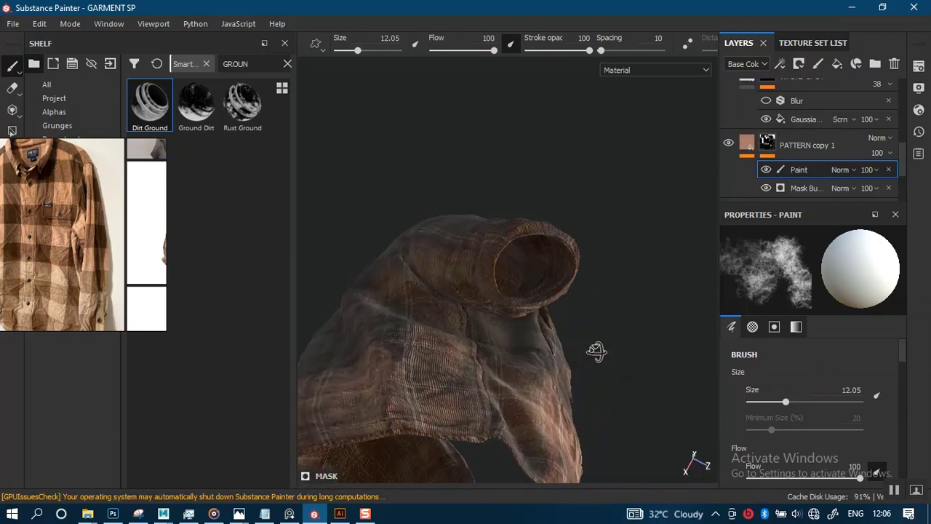
pyautogui.keyDown('alt'); pyautogui.moveTo(597, 354); pyautogui.dragTo(574, 437, button='right'); pyautogui.keyUp('alt')
pyautogui.keyDown('alt'); pyautogui.moveTo(571, 429); pyautogui.dragTo(499, 335); pyautogui.keyUp('alt')
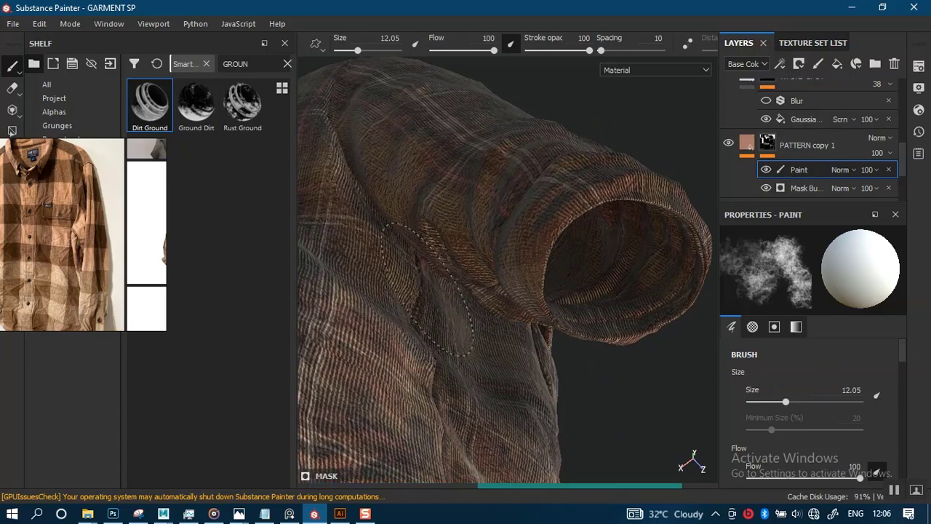
# Step: Reduce the brush size to 4.28 and paint the mask around the edge of that sleeve's rolled cuff
pyautogui.keyDown('alt'); pyautogui.moveTo(551, 118); pyautogui.dragTo(541, 320, button='right'); pyautogui.keyUp('alt')
pyautogui.keyDown('alt'); pyautogui.moveTo(502, 303); pyautogui.dragTo(573, 282); pyautogui.keyUp('alt')
pyautogui.keyDown('alt'); pyautogui.moveTo(574, 282); pyautogui.dragTo(608, 432, button='right'); pyautogui.keyUp('alt')
pyautogui.keyDown('alt'); pyautogui.moveTo(584, 387); pyautogui.dragTo(585, 355, button='right'); pyautogui.keyUp('alt')
pyautogui.moveTo(585, 355)
pyautogui.keyDown('alt'); pyautogui.mouseDown()
pyautogui.moveTo(572, 332)
pyautogui.moveTo(520, 314)
pyautogui.mouseUp(); pyautogui.keyUp('alt')
pyautogui.keyDown('ctrl'); pyautogui.moveTo(518, 314); pyautogui.dragTo(489, 313, button='right'); pyautogui.keyUp('ctrl')
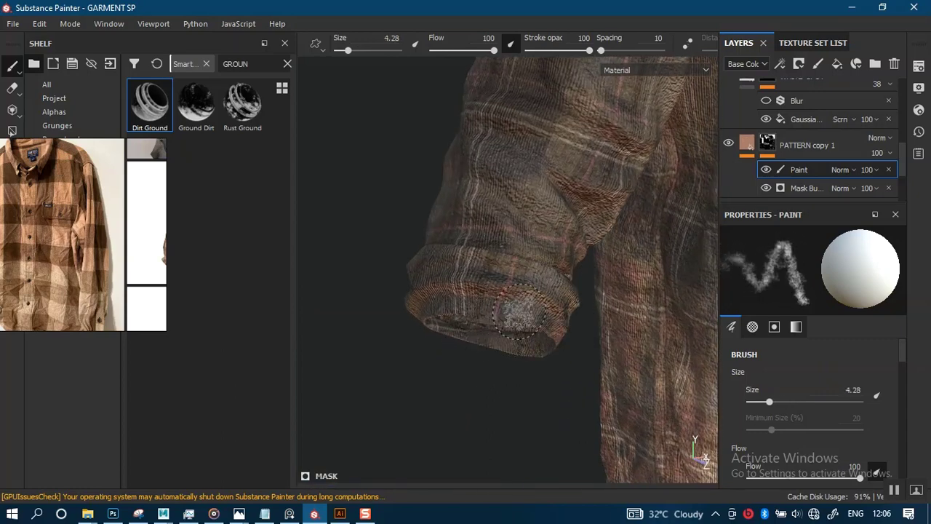
pyautogui.moveTo(529, 323)
pyautogui.keyDown('alt'); pyautogui.mouseDown()
pyautogui.moveTo(513, 291)
pyautogui.moveTo(532, 281)
pyautogui.moveTo(518, 294)
pyautogui.moveTo(551, 301)
pyautogui.moveTo(529, 309)
pyautogui.mouseUp(); pyautogui.keyUp('alt')
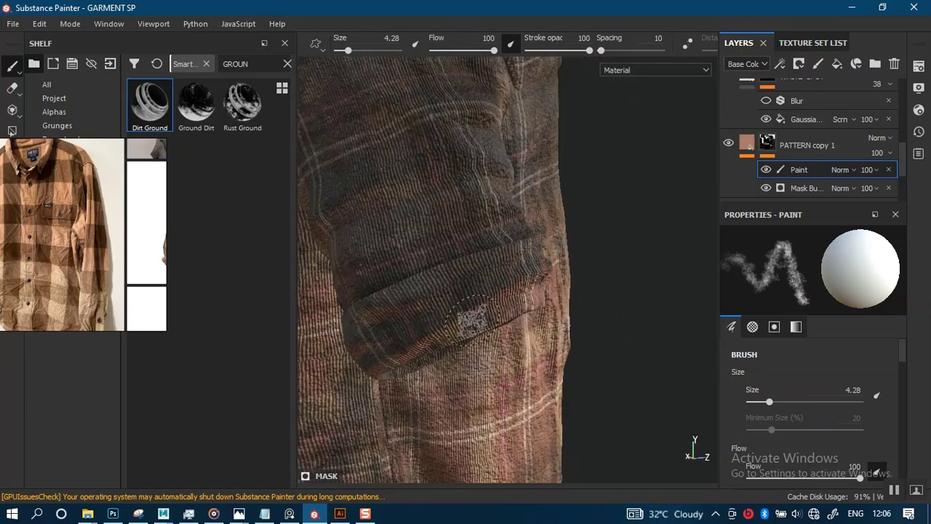
pyautogui.keyDown('alt'); pyautogui.moveTo(464, 335); pyautogui.dragTo(613, 104, button='right'); pyautogui.keyUp('alt')
pyautogui.keyDown('alt'); pyautogui.moveTo(480, 320); pyautogui.dragTo(576, 245, button='right'); pyautogui.keyUp('alt')
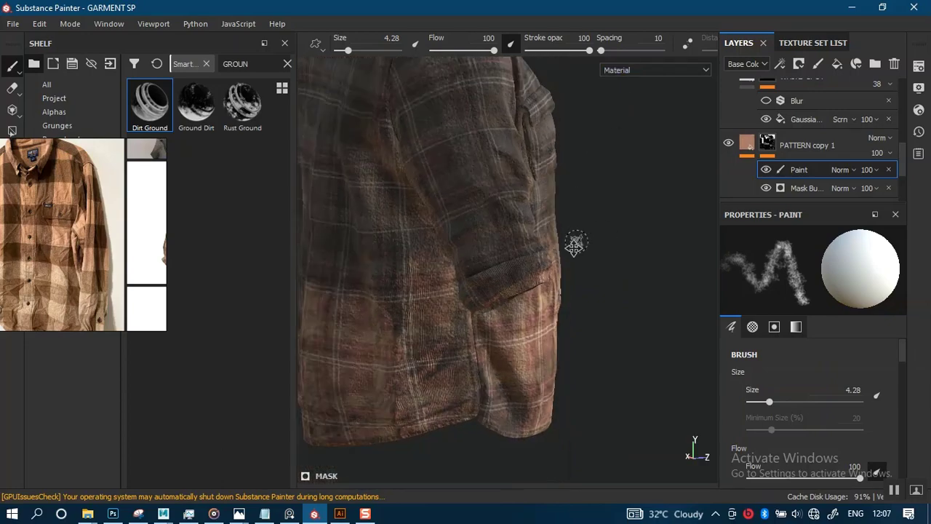
# Step: Paint the mask around the other sleeve's rolled cuff with the size 4.28 brush
pyautogui.moveTo(576, 245)
pyautogui.keyDown('alt'); pyautogui.mouseDown()
pyautogui.moveTo(459, 285)
pyautogui.moveTo(385, 289)
pyautogui.mouseUp(); pyautogui.keyUp('alt')
pyautogui.keyDown('alt'); pyautogui.moveTo(480, 298); pyautogui.dragTo(543, 279, button='right'); pyautogui.keyUp('alt')
pyautogui.keyDown('alt'); pyautogui.moveTo(543, 278); pyautogui.dragTo(466, 287); pyautogui.keyUp('alt')
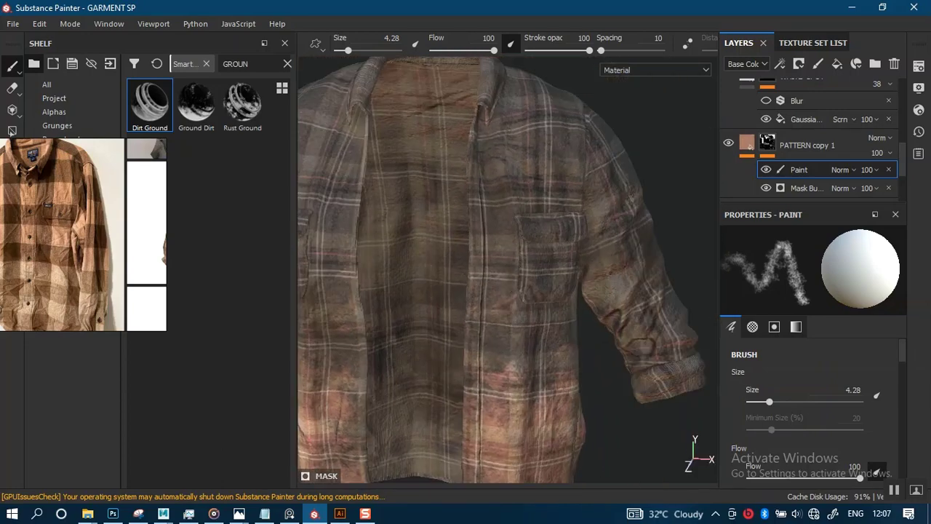
pyautogui.keyDown('alt'); pyautogui.moveTo(575, 309); pyautogui.dragTo(634, 321, button='right'); pyautogui.keyUp('alt')
pyautogui.keyDown('alt'); pyautogui.moveTo(634, 321); pyautogui.dragTo(490, 289); pyautogui.keyUp('alt')
pyautogui.keyDown('alt'); pyautogui.moveTo(490, 289); pyautogui.dragTo(535, 309, button='right'); pyautogui.keyUp('alt')
pyautogui.keyDown('alt'); pyautogui.moveTo(589, 378); pyautogui.dragTo(558, 336, button='middle'); pyautogui.keyUp('alt')
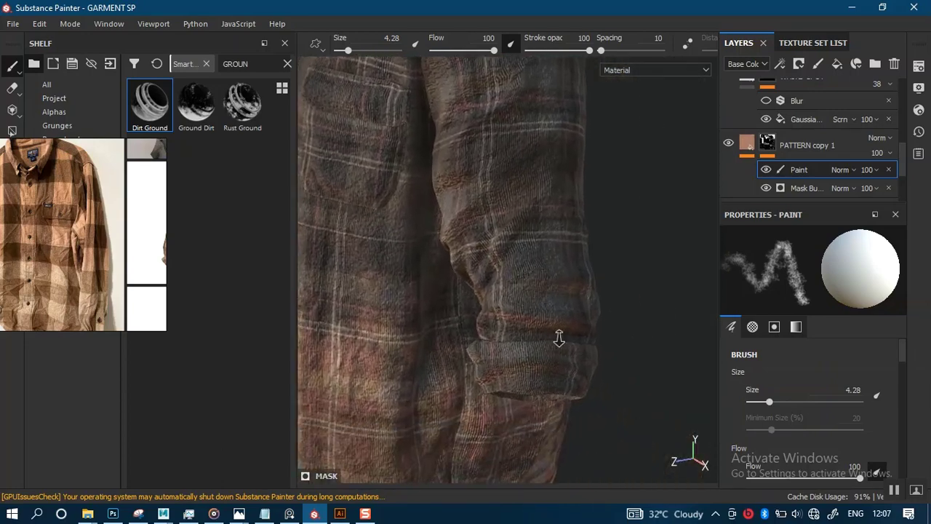
pyautogui.keyDown('alt'); pyautogui.moveTo(557, 337); pyautogui.dragTo(582, 349, button='right'); pyautogui.keyUp('alt')
pyautogui.keyDown('alt'); pyautogui.moveTo(582, 350); pyautogui.dragTo(571, 310); pyautogui.keyUp('alt')
pyautogui.keyDown('alt'); pyautogui.moveTo(582, 373); pyautogui.dragTo(601, 328, button='middle'); pyautogui.keyUp('alt')
pyautogui.keyDown('alt'); pyautogui.moveTo(608, 328); pyautogui.dragTo(640, 339, button='right'); pyautogui.keyUp('alt')
pyautogui.keyDown('alt'); pyautogui.moveTo(567, 328); pyautogui.dragTo(554, 371); pyautogui.keyUp('alt')
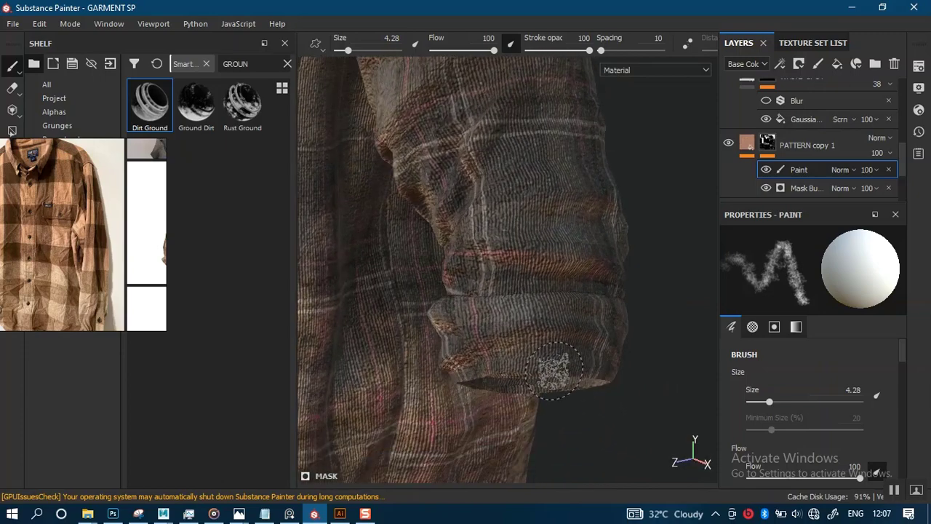
pyautogui.keyDown('alt'); pyautogui.moveTo(635, 371); pyautogui.dragTo(550, 275); pyautogui.keyUp('alt')
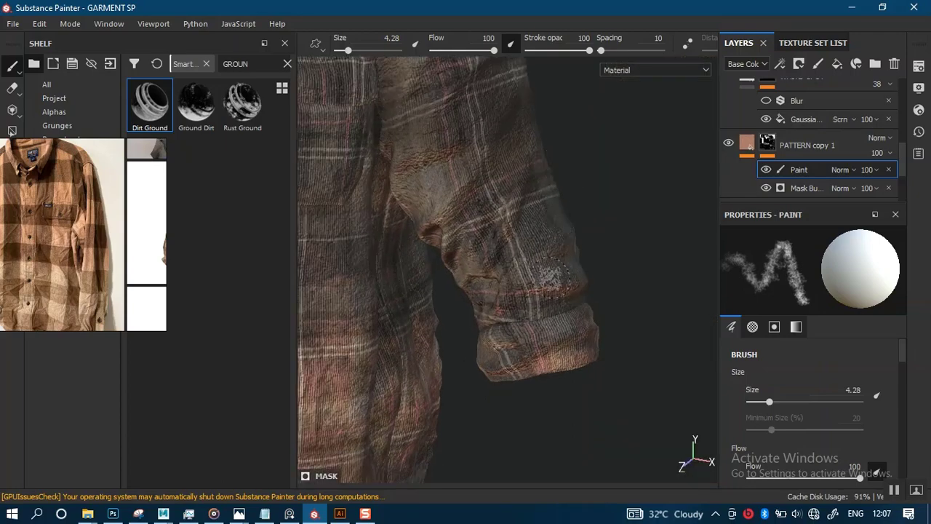
# Step: Examine the faded lower panels and painted cuffs on the whole shirt from the front and at a distance
pyautogui.keyDown('alt'); pyautogui.moveTo(525, 282); pyautogui.dragTo(494, 254, button='right'); pyautogui.keyUp('alt')
pyautogui.keyDown('alt'); pyautogui.moveTo(502, 255); pyautogui.dragTo(592, 243, button='middle'); pyautogui.keyUp('alt')
pyautogui.keyDown('alt'); pyautogui.moveTo(592, 243); pyautogui.dragTo(552, 306); pyautogui.keyUp('alt')
pyautogui.keyDown('alt'); pyautogui.moveTo(553, 306); pyautogui.dragTo(555, 318, button='middle'); pyautogui.keyUp('alt')
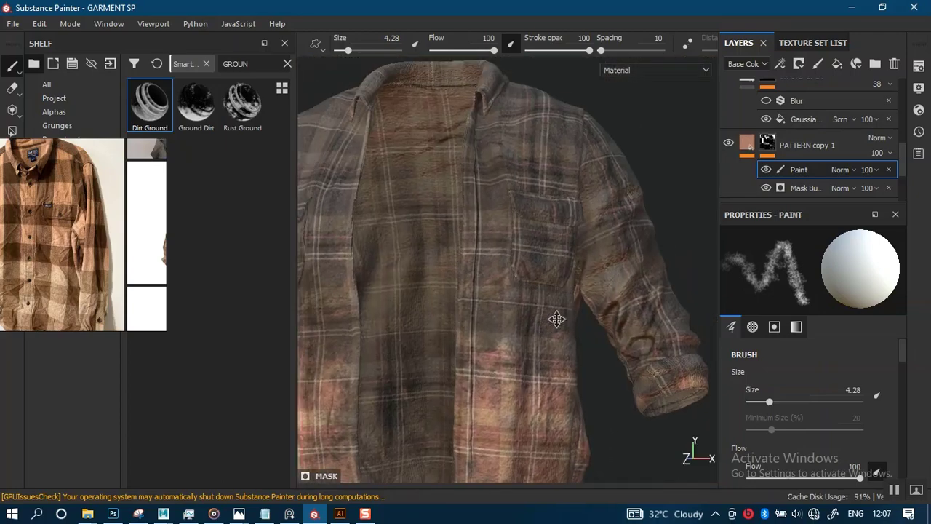
pyautogui.moveTo(555, 318)
pyautogui.keyDown('alt'); pyautogui.mouseDown(button='right')
pyautogui.moveTo(518, 259)
pyautogui.moveTo(530, 304)
pyautogui.mouseUp(button='right'); pyautogui.keyUp('alt')
pyautogui.keyDown('alt'); pyautogui.moveTo(551, 291); pyautogui.dragTo(536, 287, button='middle'); pyautogui.keyUp('alt')
pyautogui.keyDown('alt'); pyautogui.moveTo(536, 287); pyautogui.dragTo(523, 303, button='right'); pyautogui.keyUp('alt')
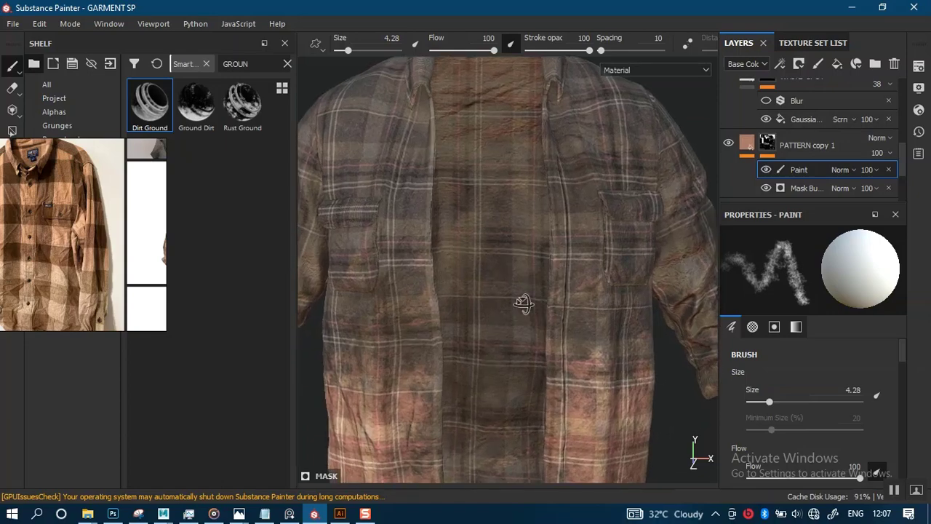
pyautogui.moveTo(523, 303)
pyautogui.keyDown('alt'); pyautogui.mouseDown()
pyautogui.moveTo(575, 297)
pyautogui.moveTo(559, 296)
pyautogui.moveTo(546, 223)
pyautogui.moveTo(530, 292)
pyautogui.mouseUp(); pyautogui.keyUp('alt')
pyautogui.keyDown('alt'); pyautogui.moveTo(529, 293); pyautogui.dragTo(542, 316, button='right'); pyautogui.keyUp('alt')
pyautogui.keyDown('alt'); pyautogui.moveTo(542, 316); pyautogui.dragTo(588, 333); pyautogui.keyUp('alt')
pyautogui.keyDown('alt'); pyautogui.moveTo(587, 333); pyautogui.dragTo(569, 254, button='right'); pyautogui.keyUp('alt')
pyautogui.keyDown('alt'); pyautogui.moveTo(569, 254); pyautogui.dragTo(499, 284); pyautogui.keyUp('alt')
pyautogui.keyDown('alt'); pyautogui.moveTo(499, 285); pyautogui.dragTo(505, 320, button='right'); pyautogui.keyUp('alt')
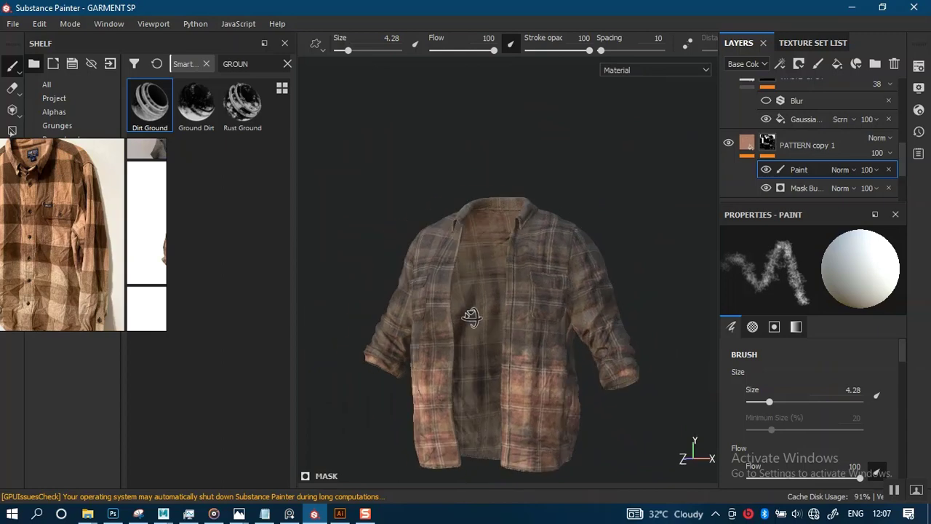
pyautogui.scroll(3, 575, 388)
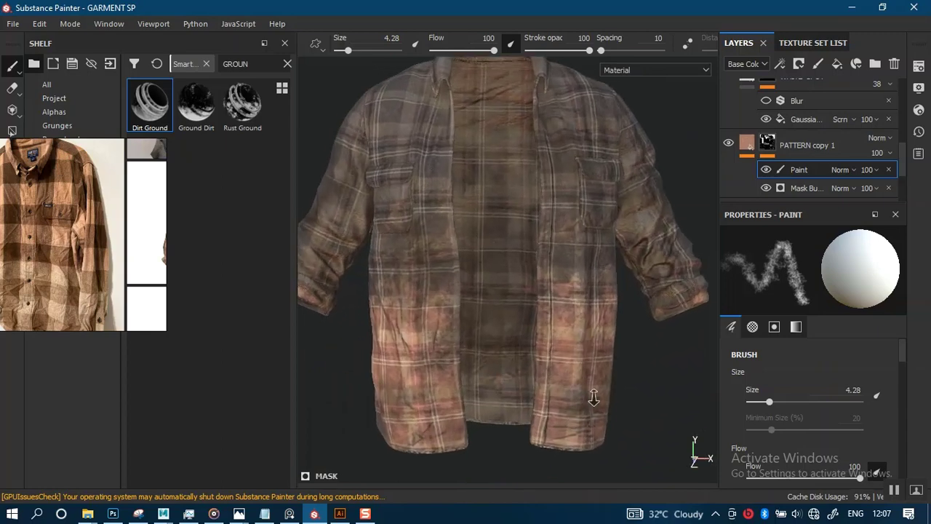
# Step: Set the PATTERN copy 1 layer's opacity to 61
pyautogui.click(889, 153)
pyautogui.moveTo(928, 178); pyautogui.dragTo(890, 178)
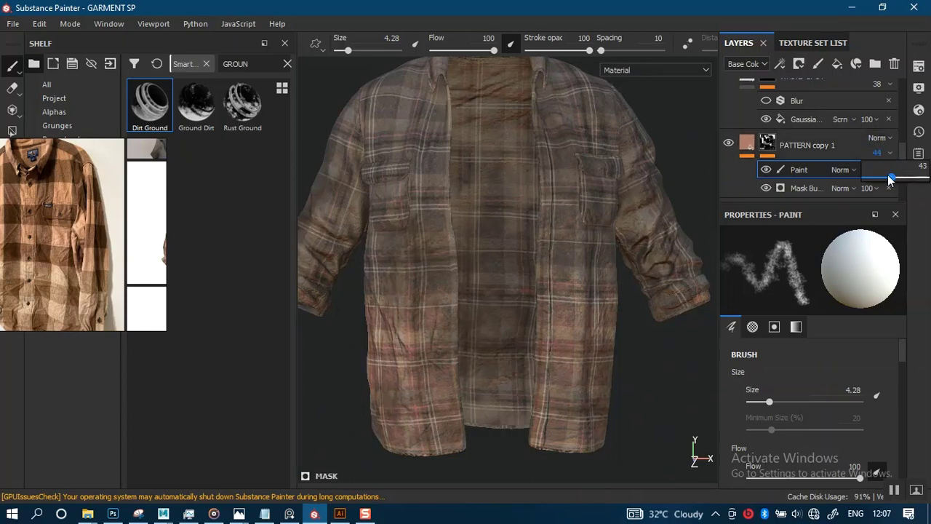
pyautogui.moveTo(902, 183); pyautogui.dragTo(914, 182)
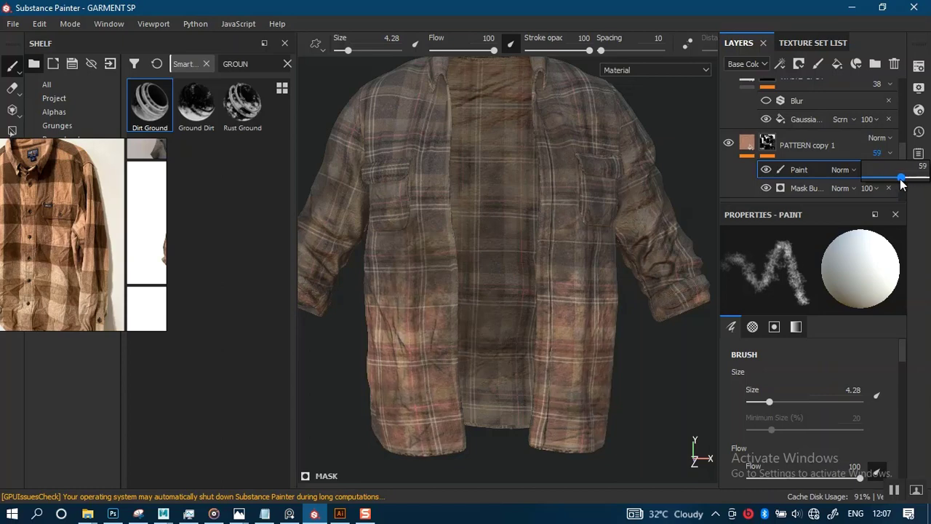
pyautogui.moveTo(901, 180); pyautogui.dragTo(903, 180)
# Step: Examine how strongly the lighter plaid shows across the shirt's front, near and far
pyautogui.keyDown('alt'); pyautogui.moveTo(644, 174); pyautogui.dragTo(575, 196, button='right'); pyautogui.keyUp('alt')
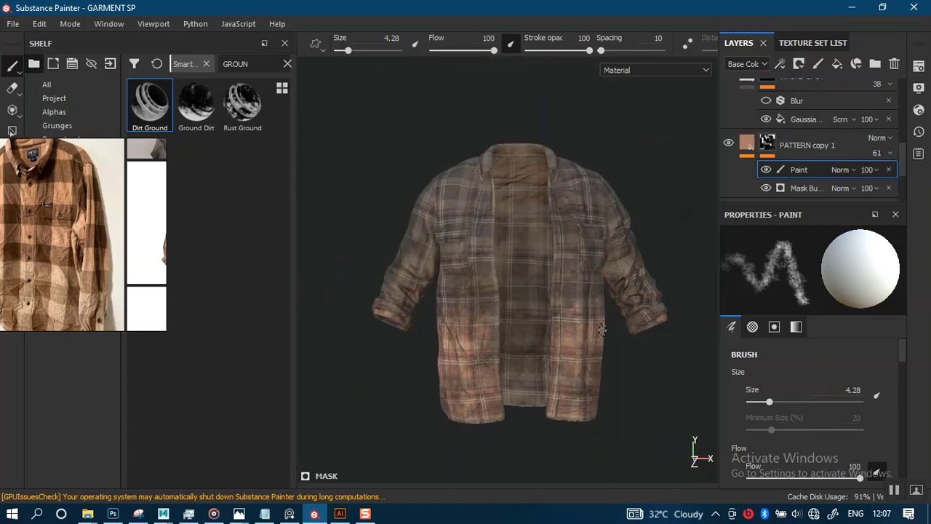
pyautogui.keyDown('alt'); pyautogui.moveTo(575, 291); pyautogui.dragTo(550, 312); pyautogui.keyUp('alt')
pyautogui.keyDown('alt'); pyautogui.moveTo(551, 312); pyautogui.dragTo(524, 293, button='middle'); pyautogui.keyUp('alt')
pyautogui.keyDown('alt'); pyautogui.moveTo(524, 293); pyautogui.dragTo(593, 298, button='right'); pyautogui.keyUp('alt')
pyautogui.moveTo(593, 299)
pyautogui.keyDown('alt'); pyautogui.mouseDown(button='middle')
pyautogui.moveTo(602, 345)
pyautogui.moveTo(631, 399)
pyautogui.mouseUp(button='middle'); pyautogui.keyUp('alt')
pyautogui.keyDown('alt'); pyautogui.moveTo(631, 399); pyautogui.dragTo(598, 349, button='right'); pyautogui.keyUp('alt')
pyautogui.keyDown('alt'); pyautogui.moveTo(609, 288); pyautogui.dragTo(627, 279); pyautogui.keyUp('alt')
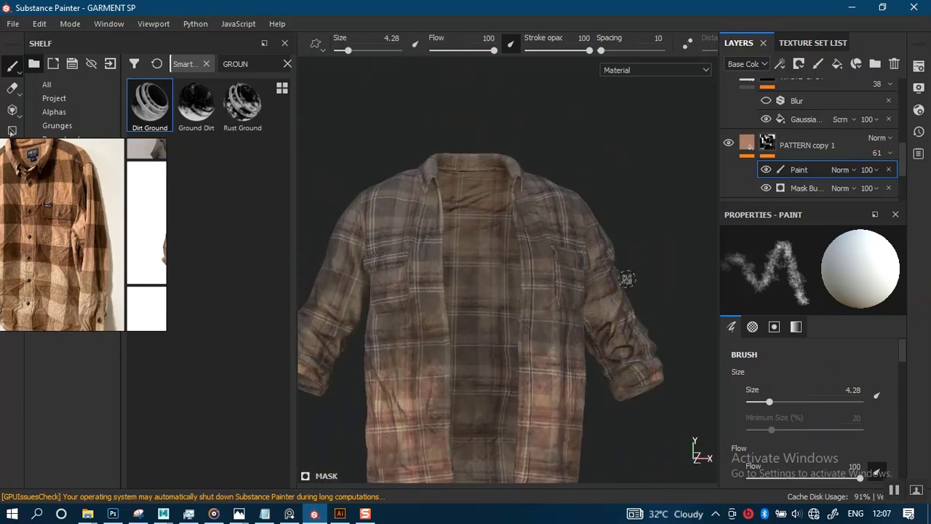
pyautogui.keyDown('alt'); pyautogui.moveTo(579, 323); pyautogui.dragTo(598, 274, button='middle'); pyautogui.keyUp('alt')
pyautogui.moveTo(598, 274)
pyautogui.keyDown('alt'); pyautogui.mouseDown()
pyautogui.moveTo(624, 275)
pyautogui.moveTo(604, 266)
pyautogui.mouseUp(); pyautogui.keyUp('alt')
pyautogui.keyDown('alt'); pyautogui.moveTo(604, 266); pyautogui.dragTo(592, 220, button='right'); pyautogui.keyUp('alt')
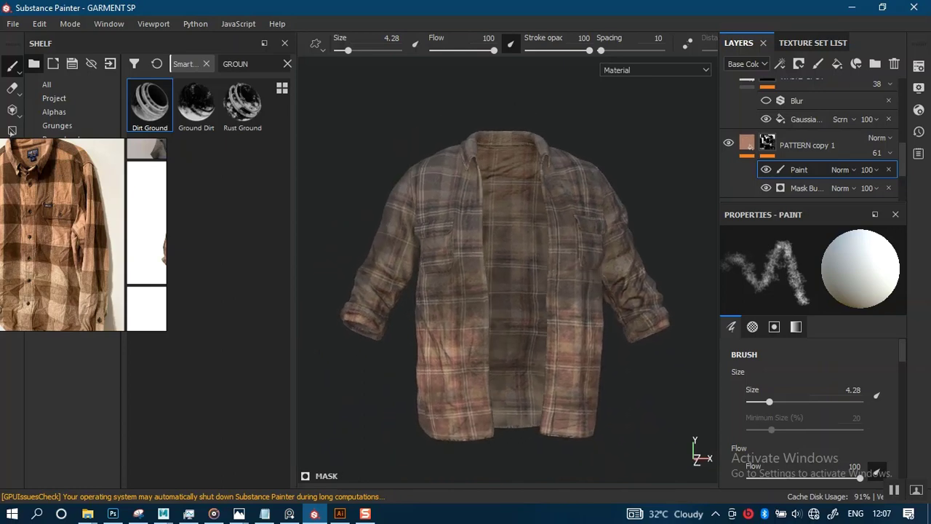
# Step: Brush the mask along the shirt's collar, covering the back fold and both collar sides at size 4.28
pyautogui.keyDown('alt'); pyautogui.moveTo(603, 253); pyautogui.dragTo(637, 297); pyautogui.keyUp('alt')
pyautogui.keyDown('alt'); pyautogui.moveTo(582, 299); pyautogui.dragTo(584, 344, button='right'); pyautogui.keyUp('alt')
pyautogui.keyDown('alt'); pyautogui.moveTo(583, 344); pyautogui.dragTo(617, 473, button='middle'); pyautogui.keyUp('alt')
pyautogui.keyDown('alt'); pyautogui.moveTo(607, 374); pyautogui.dragTo(584, 376); pyautogui.keyUp('alt')
pyautogui.keyDown('alt'); pyautogui.moveTo(584, 376); pyautogui.dragTo(555, 443, button='right'); pyautogui.keyUp('alt')
pyautogui.keyDown('alt'); pyautogui.moveTo(555, 443); pyautogui.dragTo(616, 421); pyautogui.keyUp('alt')
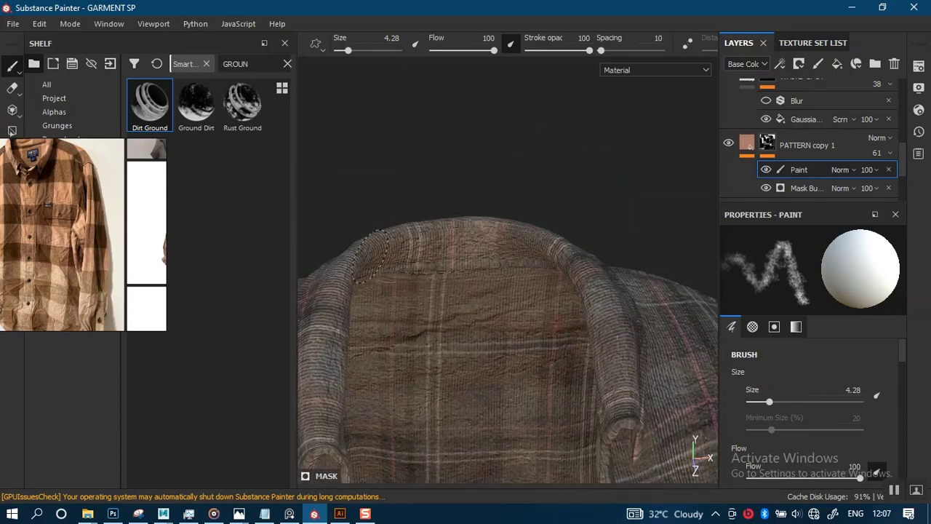
pyautogui.keyDown('alt'); pyautogui.moveTo(482, 259); pyautogui.dragTo(512, 274); pyautogui.keyUp('alt')
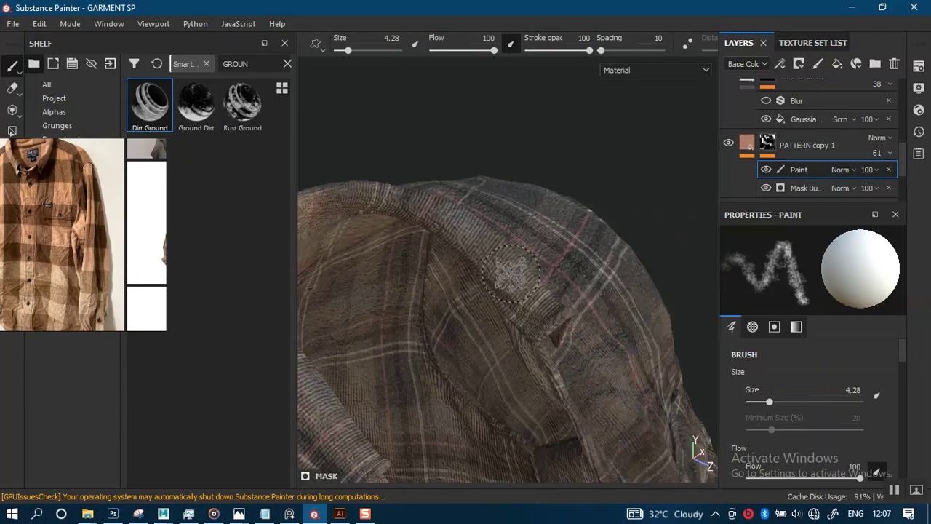
pyautogui.moveTo(346, 220)
pyautogui.keyDown('alt'); pyautogui.mouseDown()
pyautogui.moveTo(427, 285)
pyautogui.moveTo(589, 354)
pyautogui.moveTo(595, 391)
pyautogui.moveTo(509, 338)
pyautogui.moveTo(657, 350)
pyautogui.mouseUp(); pyautogui.keyUp('alt')
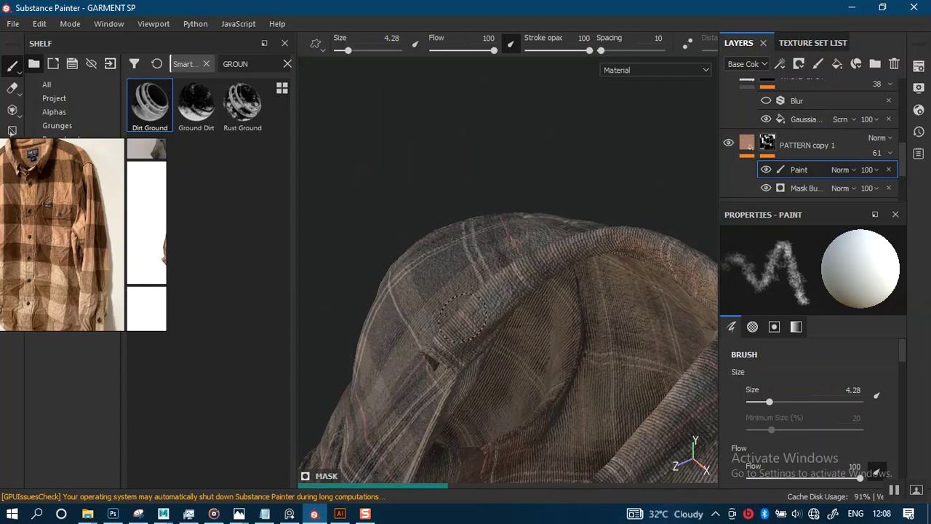
pyautogui.keyDown('alt'); pyautogui.moveTo(549, 385); pyautogui.dragTo(561, 219); pyautogui.keyUp('alt')
pyautogui.keyDown('alt'); pyautogui.moveTo(563, 311); pyautogui.dragTo(547, 257, button='middle'); pyautogui.keyUp('alt')
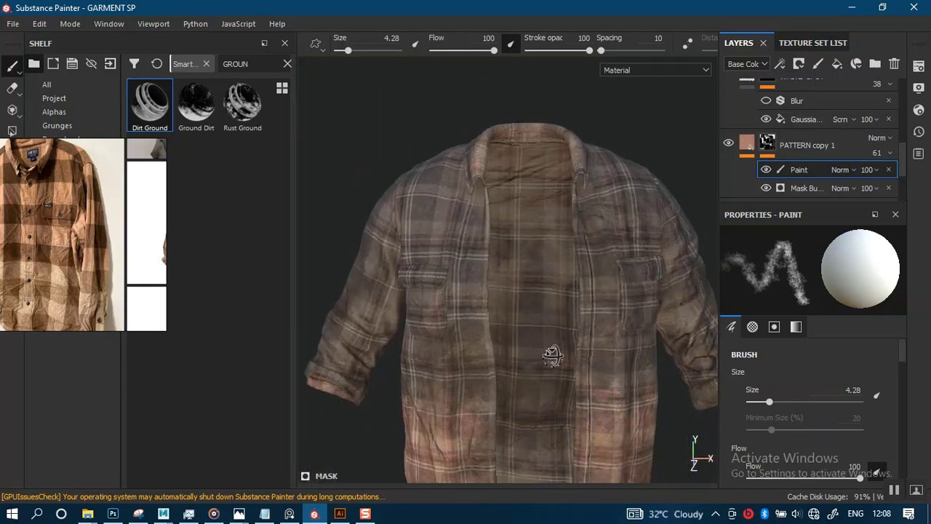
# Step: Brush the mask over the folds and seams at the front of both sleeves at size 4.28
pyautogui.keyDown('alt'); pyautogui.moveTo(553, 355); pyautogui.dragTo(534, 347); pyautogui.keyUp('alt')
pyautogui.moveTo(534, 347)
pyautogui.keyDown('alt'); pyautogui.mouseDown(button='right')
pyautogui.moveTo(564, 382)
pyautogui.moveTo(543, 340)
pyautogui.moveTo(553, 414)
pyautogui.moveTo(551, 407)
pyautogui.mouseUp(button='right'); pyautogui.keyUp('alt')
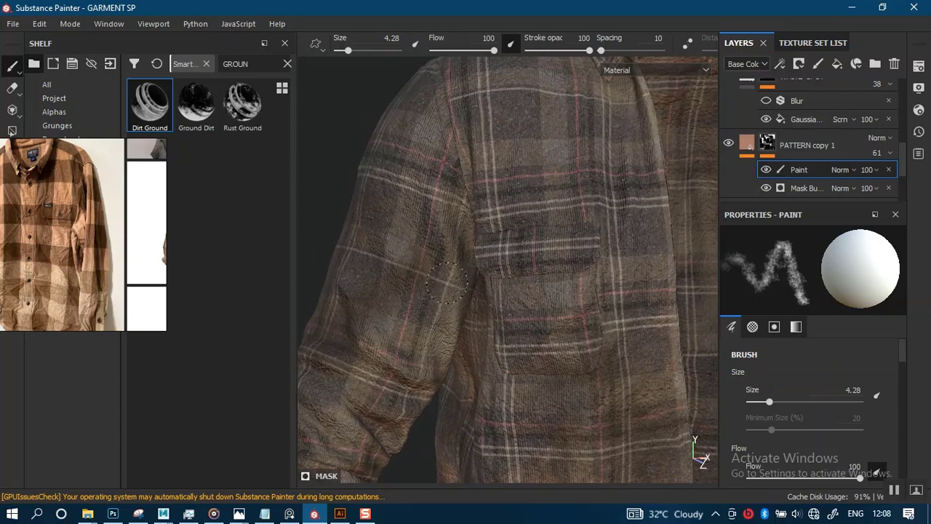
pyautogui.moveTo(461, 357)
pyautogui.keyDown('alt'); pyautogui.mouseDown()
pyautogui.moveTo(501, 262)
pyautogui.moveTo(449, 305)
pyautogui.moveTo(463, 179)
pyautogui.moveTo(443, 174)
pyautogui.moveTo(509, 308)
pyautogui.moveTo(474, 349)
pyautogui.moveTo(561, 299)
pyautogui.mouseUp(); pyautogui.keyUp('alt')
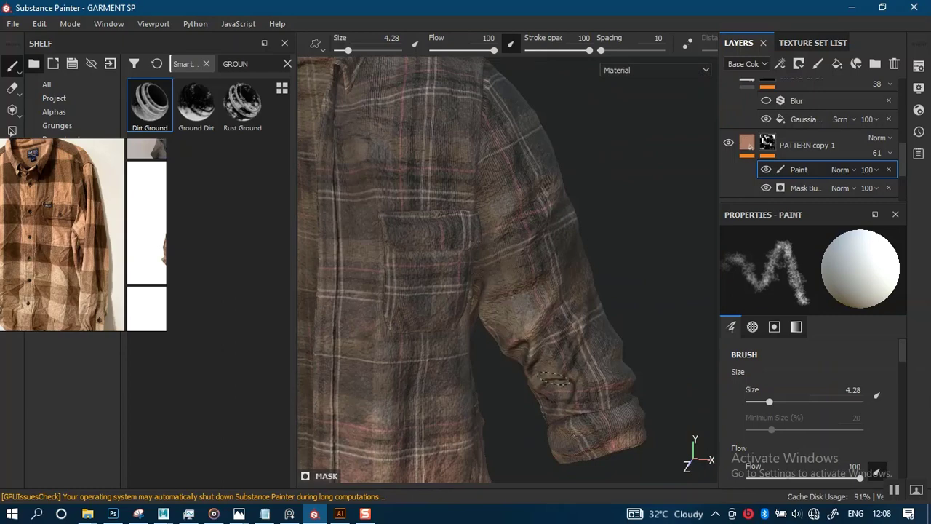
pyautogui.moveTo(665, 368)
pyautogui.keyDown('alt'); pyautogui.mouseDown(button='right')
pyautogui.moveTo(609, 286)
pyautogui.moveTo(432, 250)
pyautogui.moveTo(512, 320)
pyautogui.moveTo(561, 326)
pyautogui.moveTo(579, 387)
pyautogui.moveTo(585, 309)
pyautogui.moveTo(608, 325)
pyautogui.mouseUp(button='right'); pyautogui.keyUp('alt')
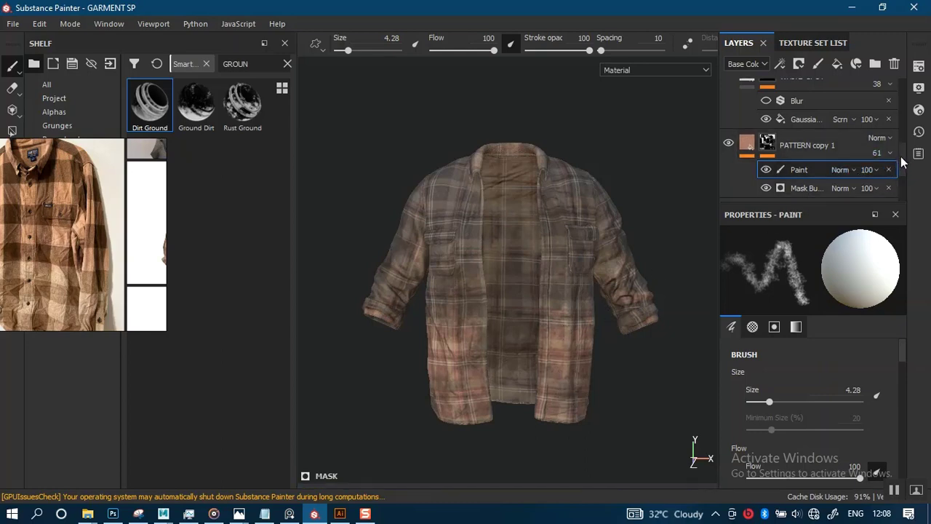
# Step: Move the PATTERN copy 1 layer above the white spot layer, directly below BASE DUST, and review the shirt and layer stack
pyautogui.moveTo(902, 157)
pyautogui.mouseDown()
pyautogui.moveTo(905, 133)
pyautogui.moveTo(905, 156)
pyautogui.mouseUp()
pyautogui.moveTo(817, 156); pyautogui.dragTo(820, 133)
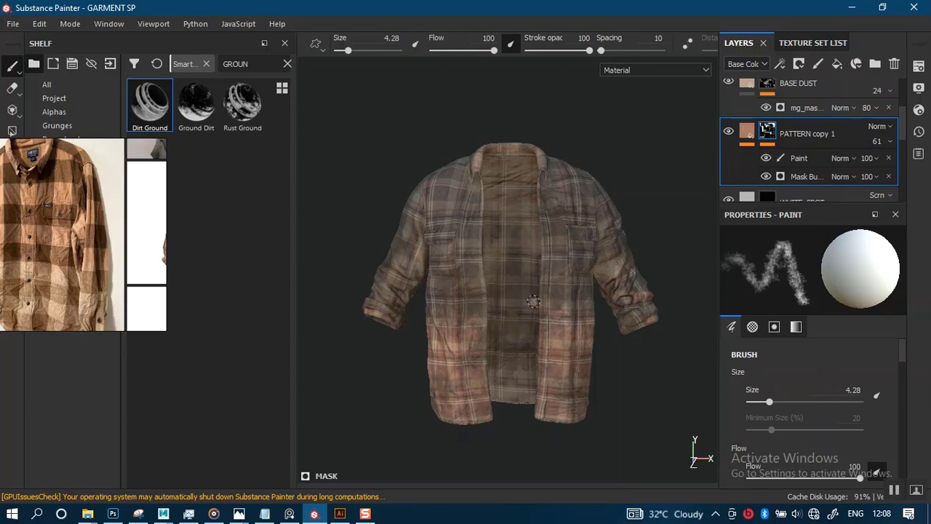
pyautogui.keyDown('alt'); pyautogui.moveTo(530, 341); pyautogui.dragTo(566, 316); pyautogui.keyUp('alt')
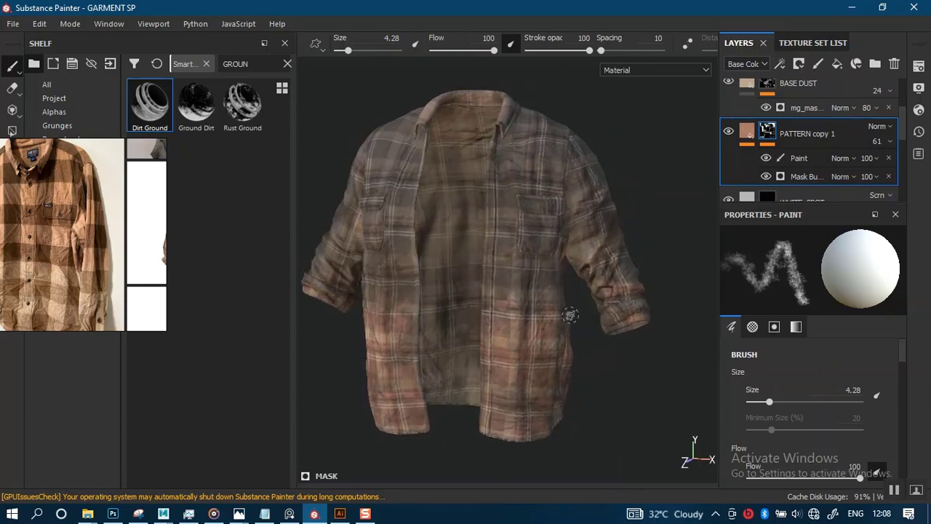
pyautogui.scroll(3, 908, 132)
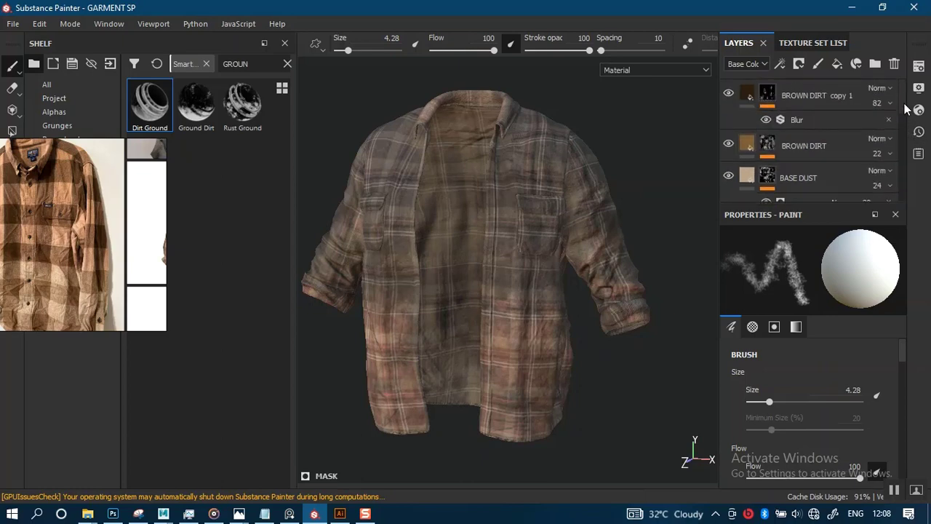
pyautogui.keyDown('alt'); pyautogui.moveTo(467, 272); pyautogui.dragTo(459, 323, button='right'); pyautogui.keyUp('alt')
pyautogui.keyDown('alt'); pyautogui.moveTo(459, 322); pyautogui.dragTo(472, 295, button='middle'); pyautogui.keyUp('alt')
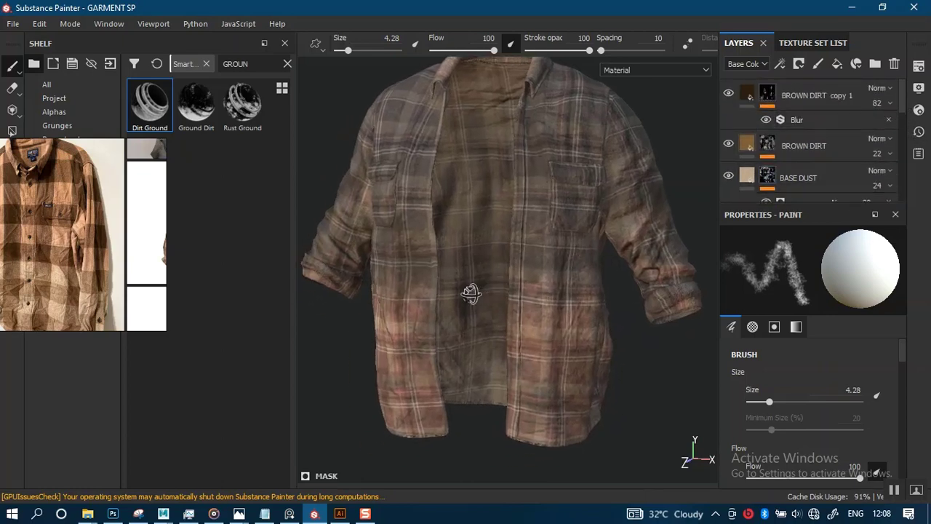
# Step: Examine the plaid shirt's faded hem, sleeves and collar from the front and at an angle, near and far
pyautogui.keyDown('alt'); pyautogui.moveTo(472, 295); pyautogui.dragTo(519, 284); pyautogui.keyUp('alt')
pyautogui.keyDown('alt'); pyautogui.moveTo(519, 284); pyautogui.dragTo(463, 328, button='middle'); pyautogui.keyUp('alt')
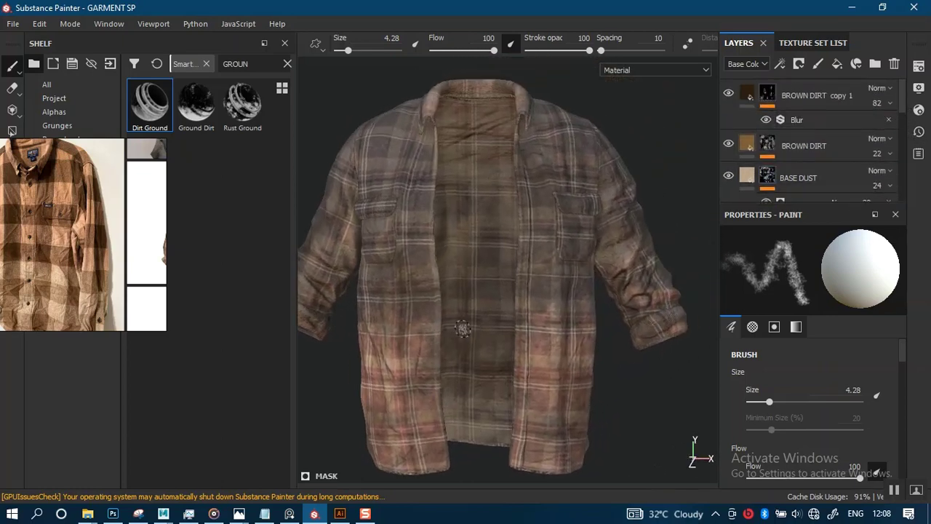
pyautogui.keyDown('alt'); pyautogui.moveTo(548, 285); pyautogui.dragTo(502, 302, button='right'); pyautogui.keyUp('alt')
pyautogui.keyDown('alt'); pyautogui.moveTo(502, 302); pyautogui.dragTo(598, 291); pyautogui.keyUp('alt')
pyautogui.keyDown('alt'); pyautogui.moveTo(589, 313); pyautogui.dragTo(545, 275, button='right'); pyautogui.keyUp('alt')
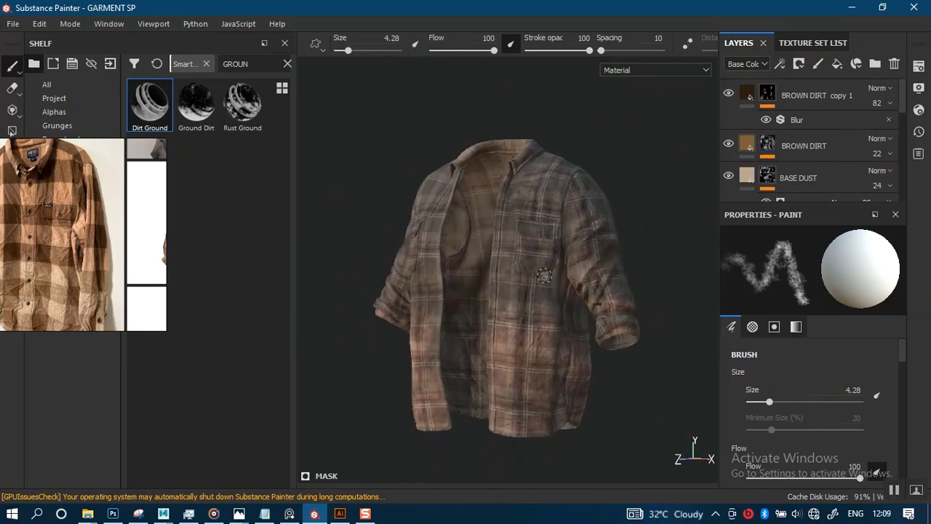
pyautogui.keyDown('alt'); pyautogui.moveTo(545, 275); pyautogui.dragTo(610, 280); pyautogui.keyUp('alt')
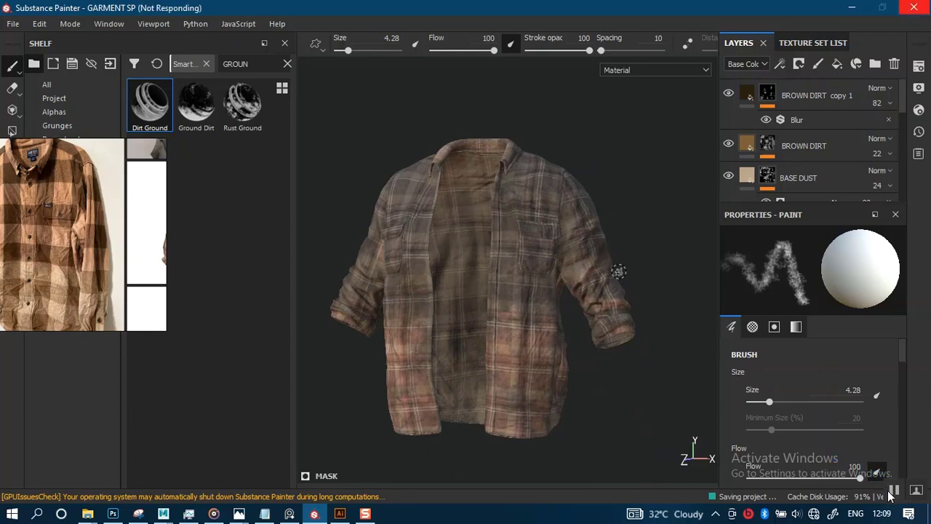
pyautogui.keyDown('alt'); pyautogui.moveTo(563, 335); pyautogui.dragTo(613, 330); pyautogui.keyUp('alt')
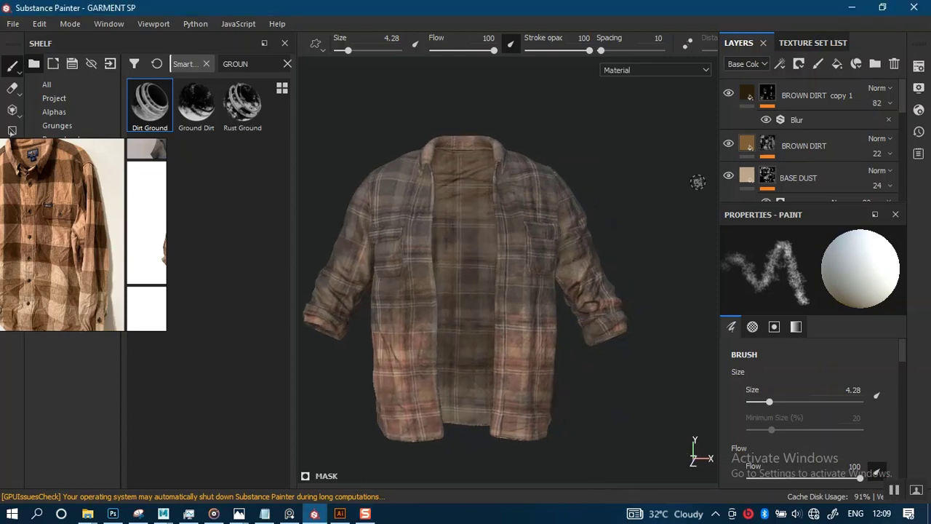
# Step: Show the HOODIE_MAIN texture set together with the shirt and review how the two garments look layered
pyautogui.click(800, 43)
pyautogui.click(730, 162)
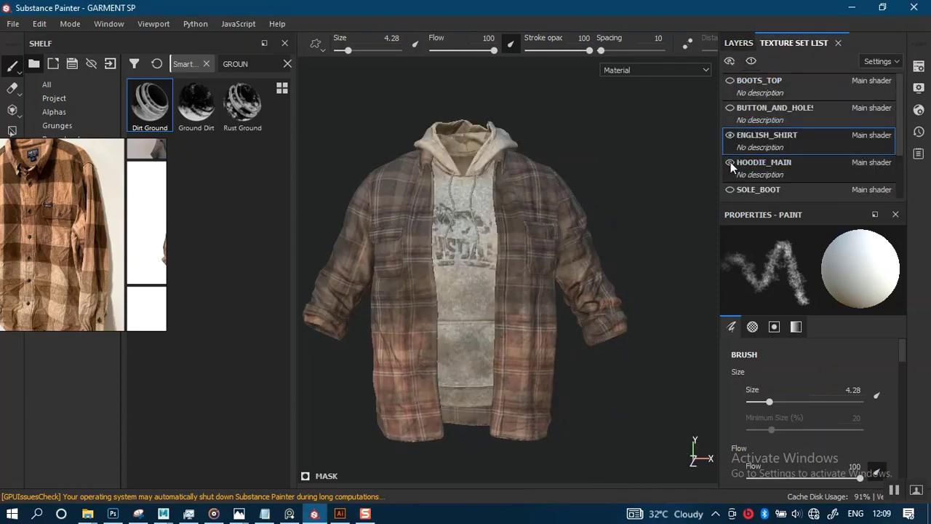
pyautogui.keyDown('alt'); pyautogui.moveTo(576, 324); pyautogui.dragTo(550, 290, button='right'); pyautogui.keyUp('alt')
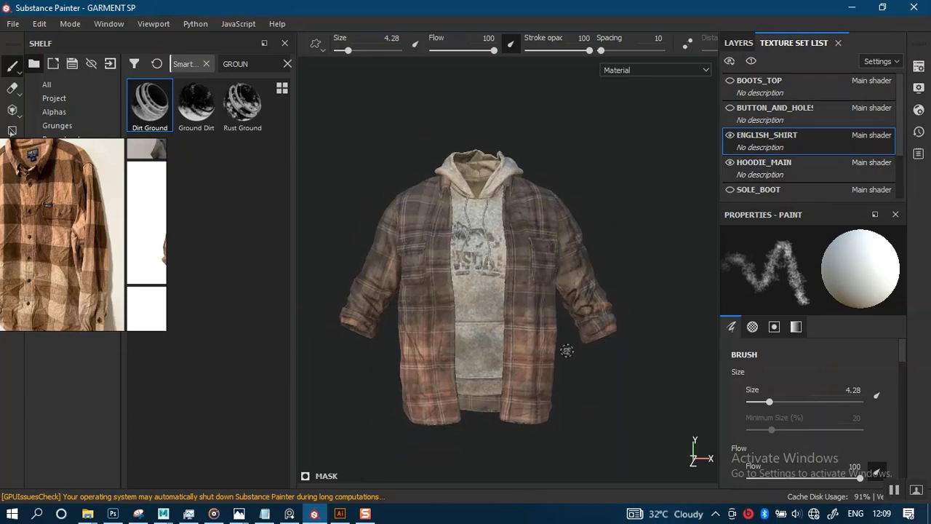
pyautogui.keyDown('alt'); pyautogui.moveTo(567, 351); pyautogui.dragTo(590, 192, button='right'); pyautogui.keyUp('alt')
pyautogui.moveTo(542, 341)
pyautogui.keyDown('alt'); pyautogui.mouseDown()
pyautogui.moveTo(597, 339)
pyautogui.moveTo(539, 348)
pyautogui.mouseUp(); pyautogui.keyUp('alt')
pyautogui.keyDown('alt'); pyautogui.moveTo(551, 356); pyautogui.dragTo(571, 423, button='right'); pyautogui.keyUp('alt')
pyautogui.moveTo(586, 329)
pyautogui.keyDown('alt'); pyautogui.mouseDown()
pyautogui.moveTo(531, 325)
pyautogui.moveTo(582, 317)
pyautogui.mouseUp(); pyautogui.keyUp('alt')
pyautogui.keyDown('alt'); pyautogui.moveTo(582, 298); pyautogui.dragTo(573, 415, button='right'); pyautogui.keyUp('alt')
pyautogui.keyDown('alt'); pyautogui.moveTo(543, 351); pyautogui.dragTo(562, 313, button='middle'); pyautogui.keyUp('alt')
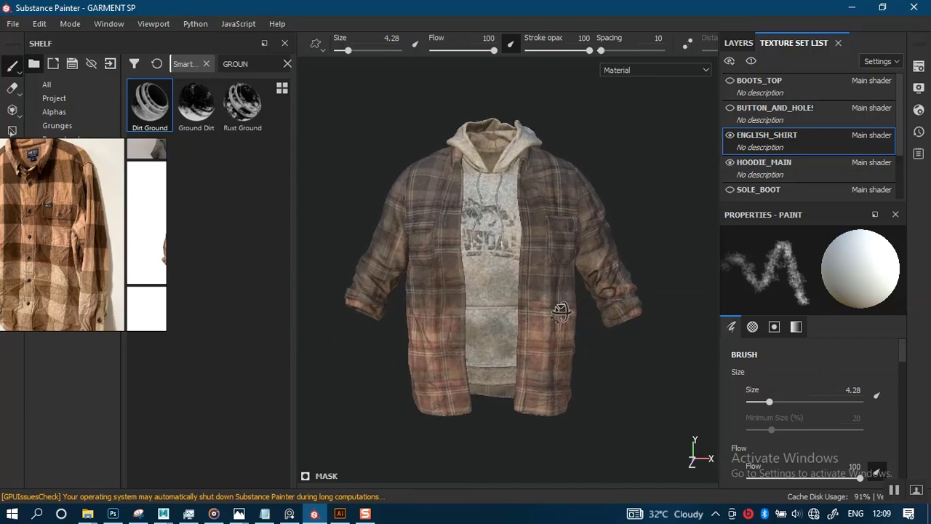
pyautogui.keyDown('alt'); pyautogui.moveTo(561, 313); pyautogui.dragTo(573, 308); pyautogui.keyUp('alt')
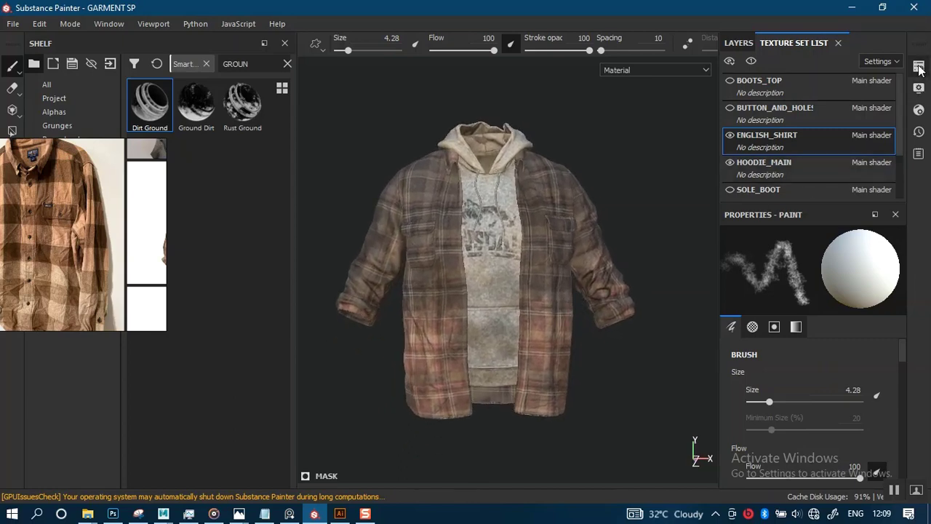
pyautogui.keyDown('alt'); pyautogui.moveTo(582, 266); pyautogui.dragTo(603, 301, button='right'); pyautogui.keyUp('alt')
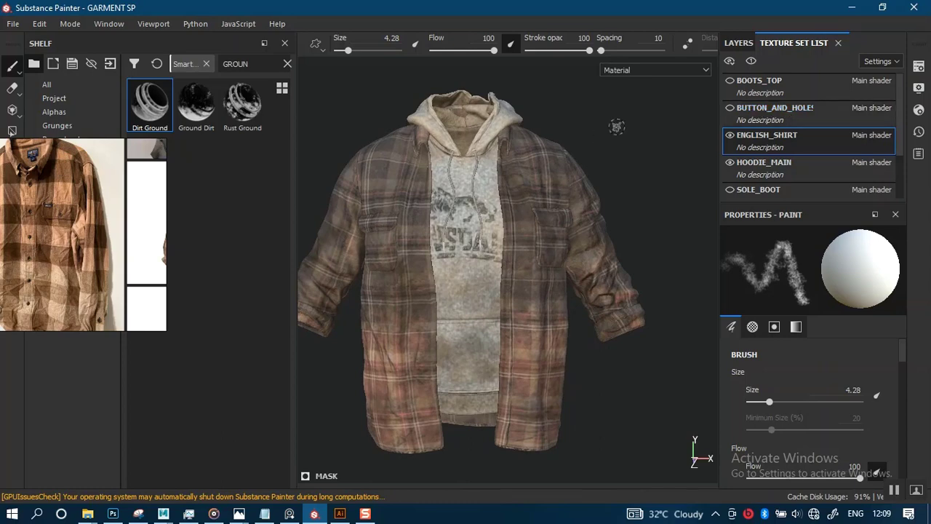
# Step: Show the shirt's buttons and buttonholes texture set, and replace its Layer 1 with a fill layer
pyautogui.click(730, 107)
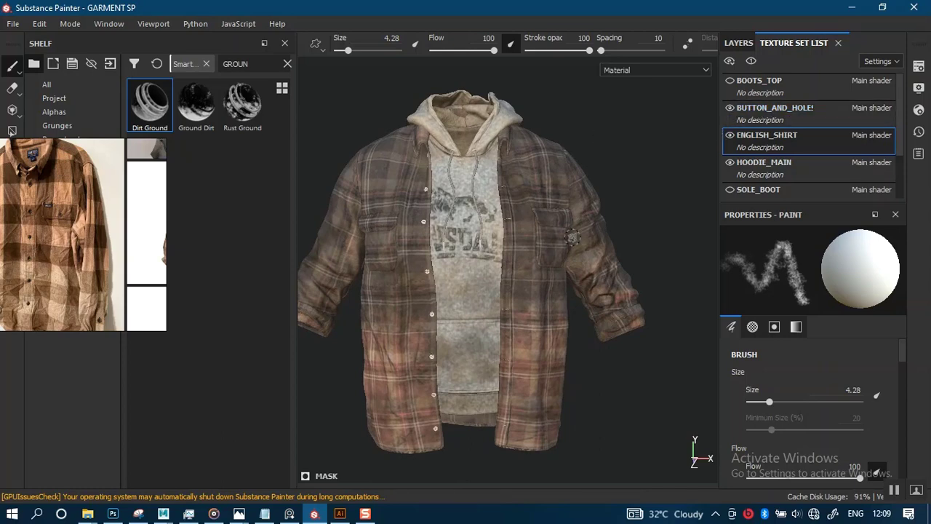
pyautogui.click(744, 45)
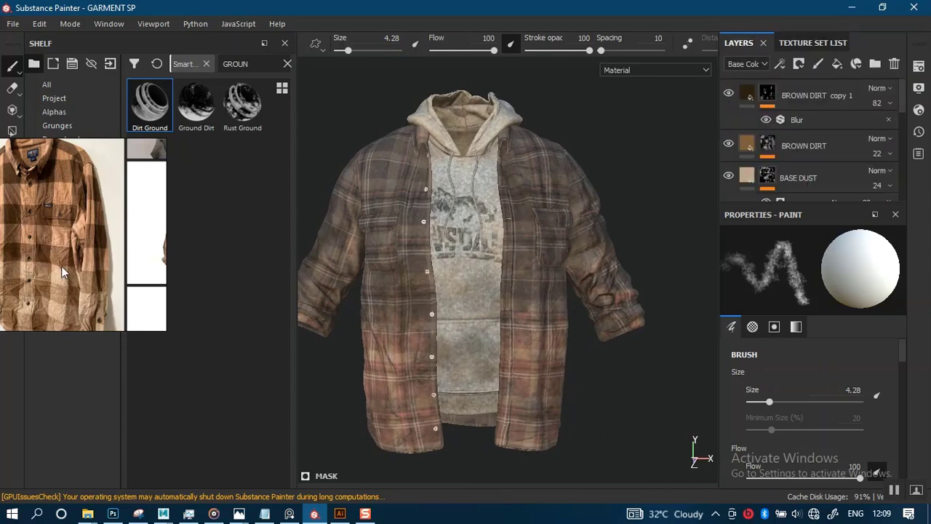
pyautogui.scroll(3, 465, 240)
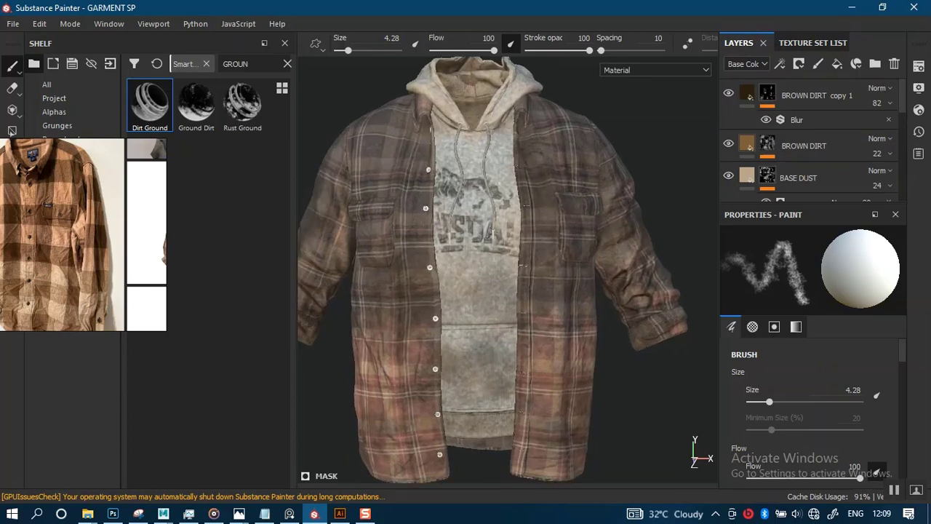
pyautogui.click(803, 44)
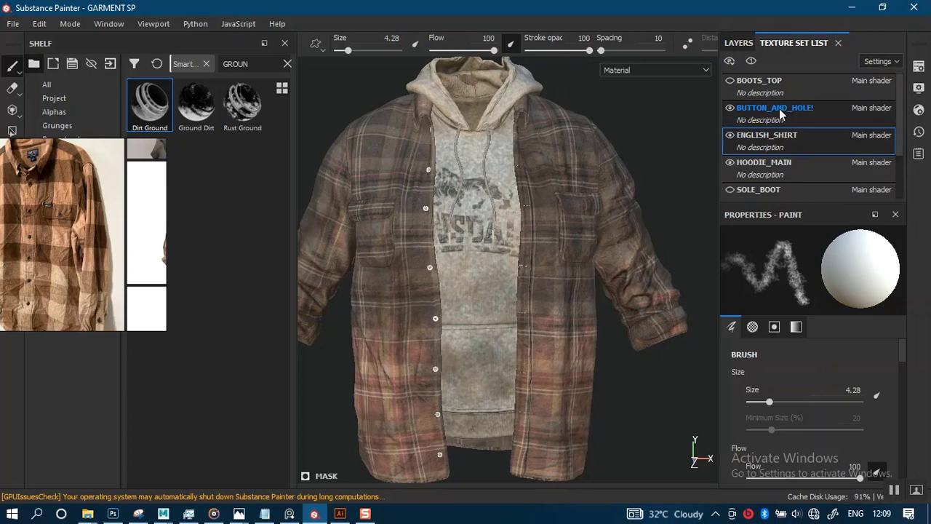
pyautogui.click(744, 45)
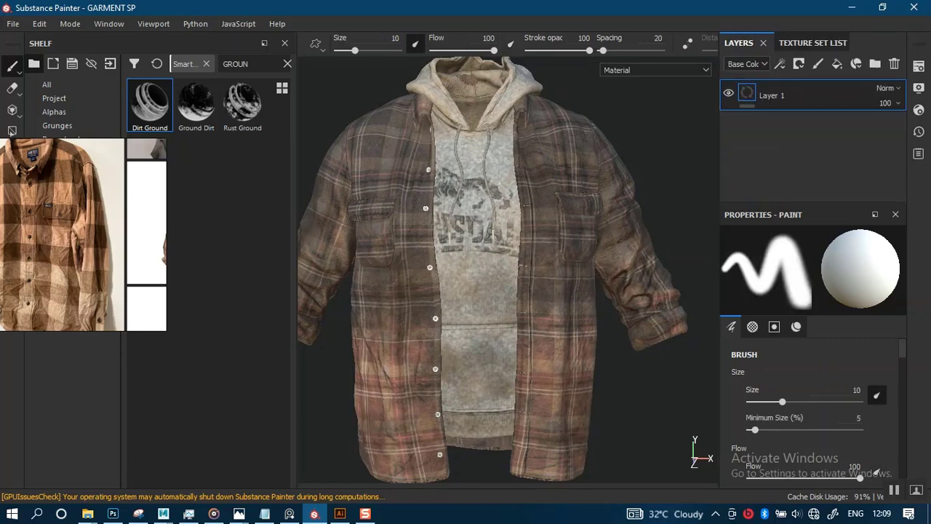
pyautogui.scroll(3, 452, 331)
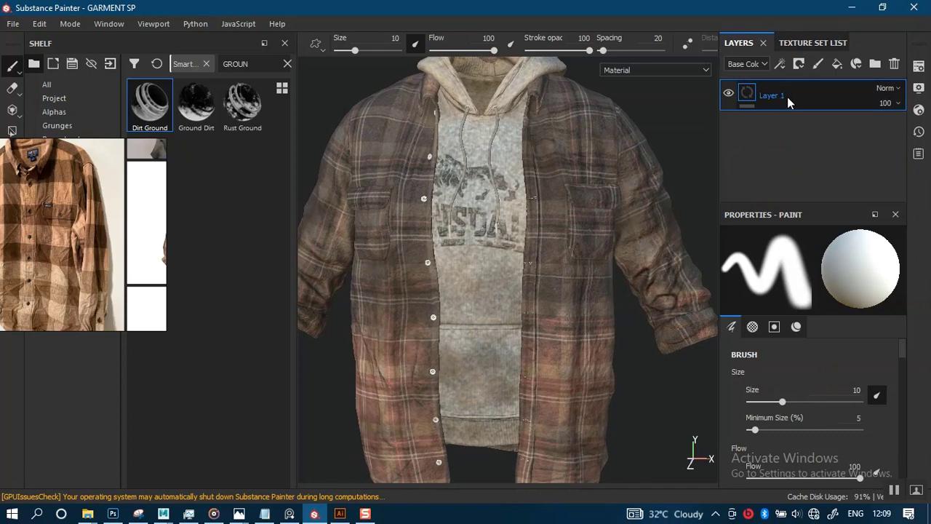
pyautogui.press('Delete')
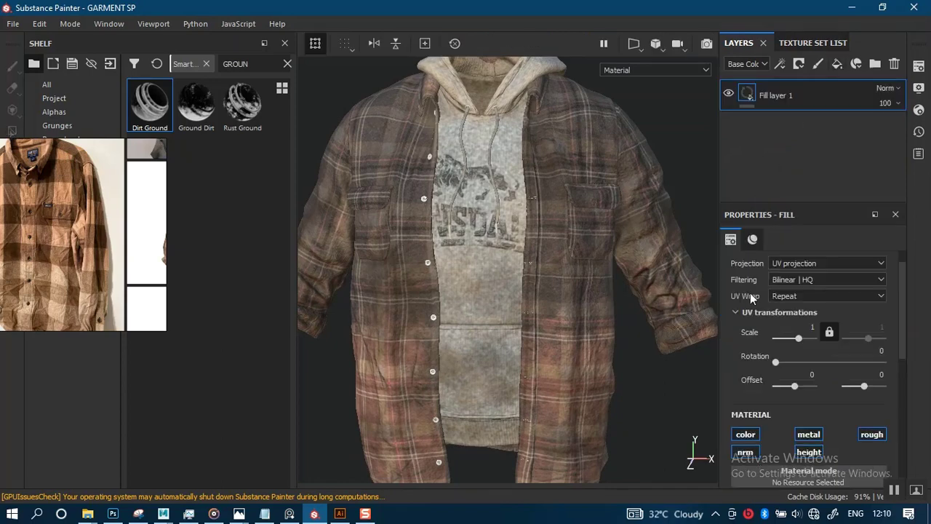
# Step: Set the button fill layer's base color to a near-black neutral grey with a value of 0.011
pyautogui.moveTo(902, 353); pyautogui.dragTo(902, 376)
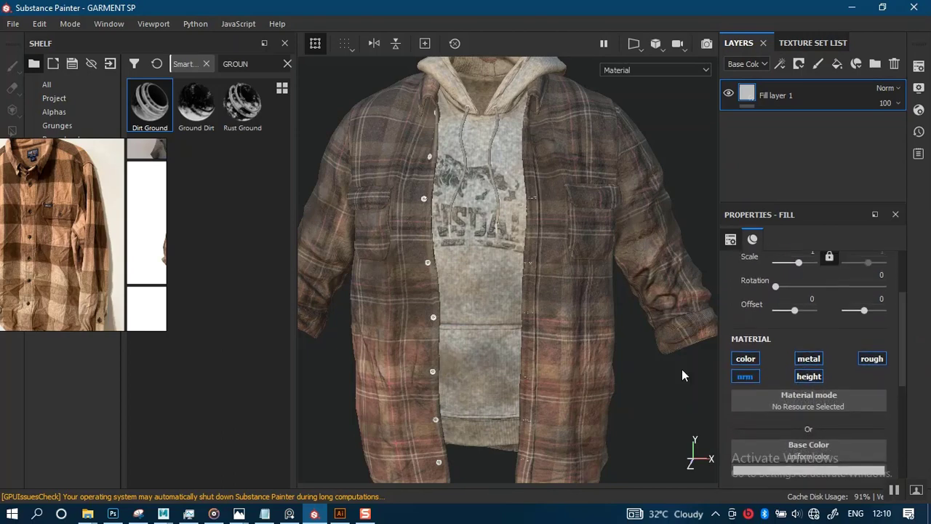
pyautogui.click(796, 470)
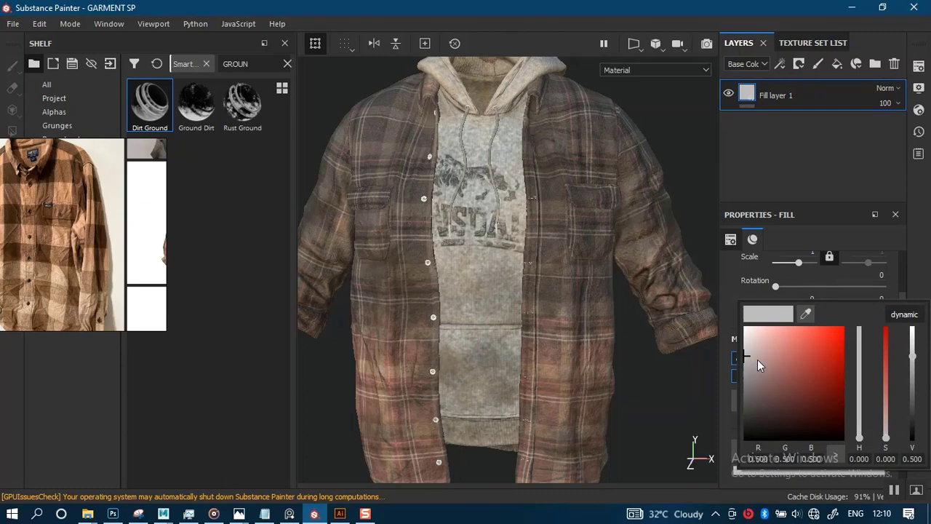
pyautogui.moveTo(751, 397); pyautogui.dragTo(738, 428)
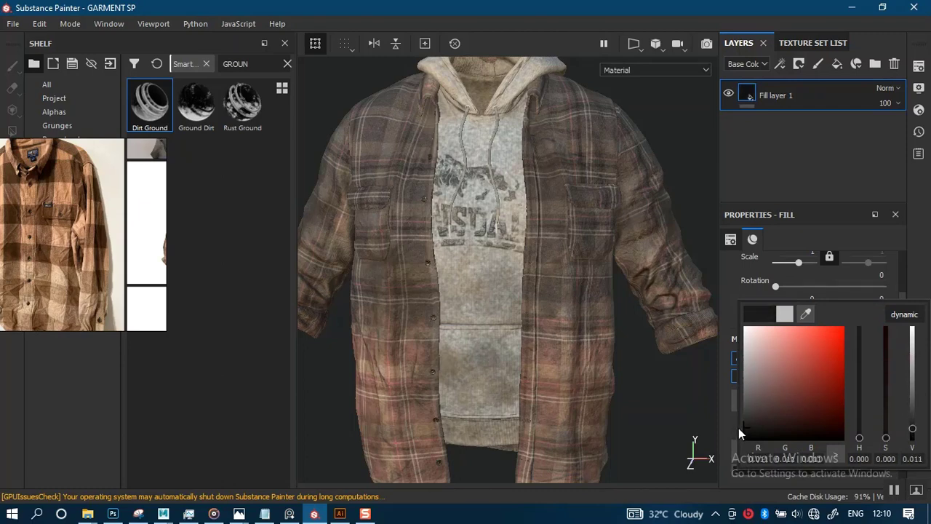
# Step: Set the button fill layer's roughness to 0.4203
pyautogui.keyDown('alt'); pyautogui.moveTo(550, 336); pyautogui.dragTo(572, 322); pyautogui.keyUp('alt')
pyautogui.keyDown('alt'); pyautogui.moveTo(587, 344); pyautogui.dragTo(631, 203, button='middle'); pyautogui.keyUp('alt')
pyautogui.keyDown('alt'); pyautogui.moveTo(627, 291); pyautogui.dragTo(628, 382, button='right'); pyautogui.keyUp('alt')
pyautogui.keyDown('alt'); pyautogui.moveTo(644, 320); pyautogui.dragTo(630, 301); pyautogui.keyUp('alt')
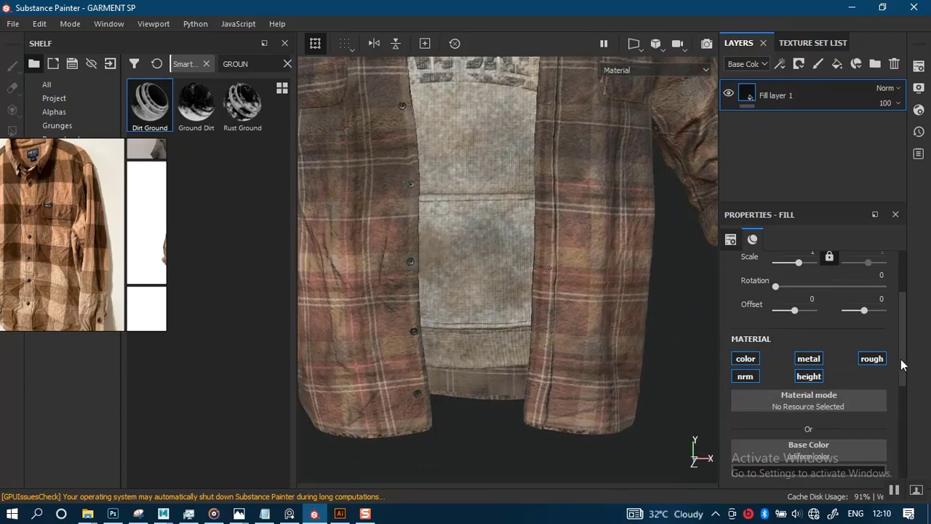
pyautogui.scroll(-3, 901, 400)
pyautogui.scroll(-3, 905, 407)
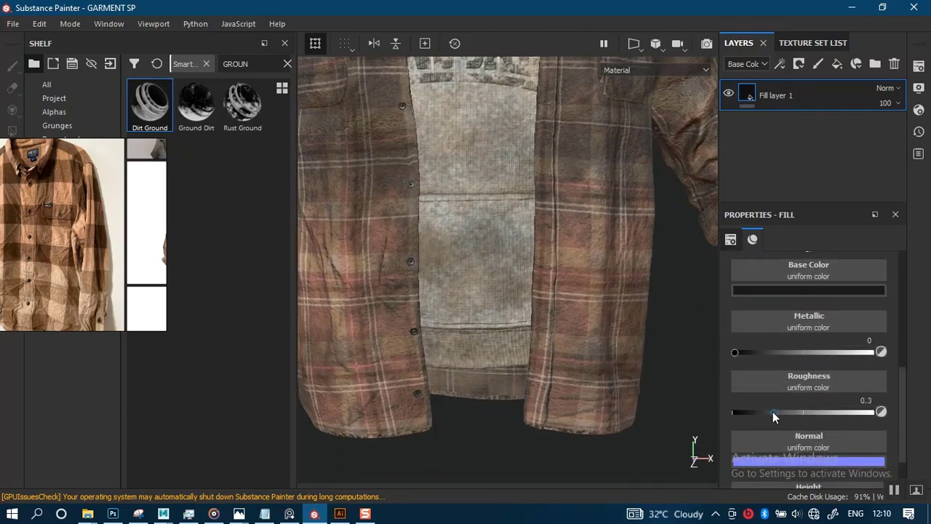
pyautogui.moveTo(778, 411); pyautogui.dragTo(792, 411)
# Step: Examine the buttonholes along the front placket up close and the layered shirt and hoodie from the front and side
pyautogui.keyDown('alt'); pyautogui.moveTo(567, 318); pyautogui.dragTo(548, 179, button='right'); pyautogui.keyUp('alt')
pyautogui.keyDown('alt'); pyautogui.moveTo(548, 179); pyautogui.dragTo(557, 314, button='middle'); pyautogui.keyUp('alt')
pyautogui.keyDown('alt'); pyautogui.moveTo(558, 314); pyautogui.dragTo(582, 417, button='right'); pyautogui.keyUp('alt')
pyautogui.keyDown('alt'); pyautogui.moveTo(559, 244); pyautogui.dragTo(579, 420, button='right'); pyautogui.keyUp('alt')
pyautogui.keyDown('alt'); pyautogui.moveTo(555, 362); pyautogui.dragTo(556, 237, button='middle'); pyautogui.keyUp('alt')
pyautogui.keyDown('alt'); pyautogui.moveTo(552, 273); pyautogui.dragTo(542, 234, button='middle'); pyautogui.keyUp('alt')
pyautogui.keyDown('alt'); pyautogui.moveTo(550, 291); pyautogui.dragTo(543, 292); pyautogui.keyUp('alt')
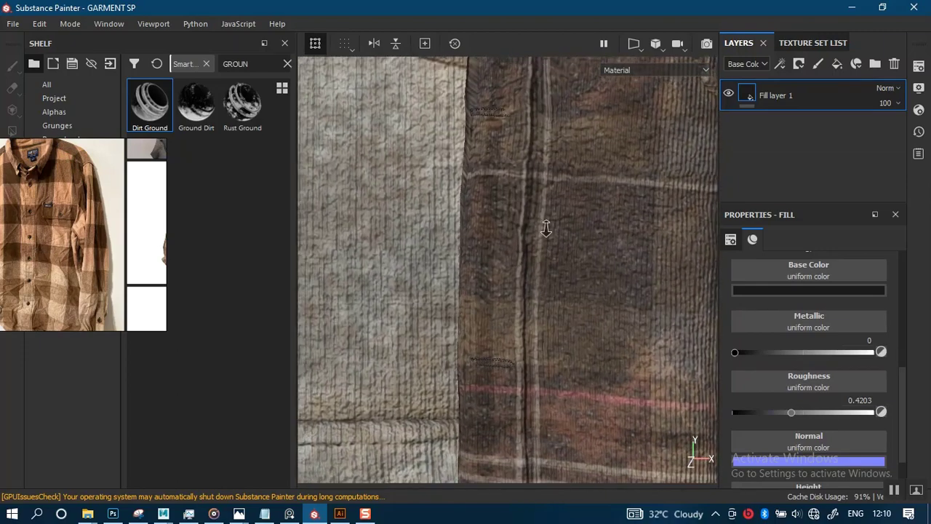
pyautogui.keyDown('alt'); pyautogui.moveTo(546, 229); pyautogui.dragTo(577, 266, button='middle'); pyautogui.keyUp('alt')
pyautogui.keyDown('alt'); pyautogui.moveTo(577, 266); pyautogui.dragTo(551, 313, button='right'); pyautogui.keyUp('alt')
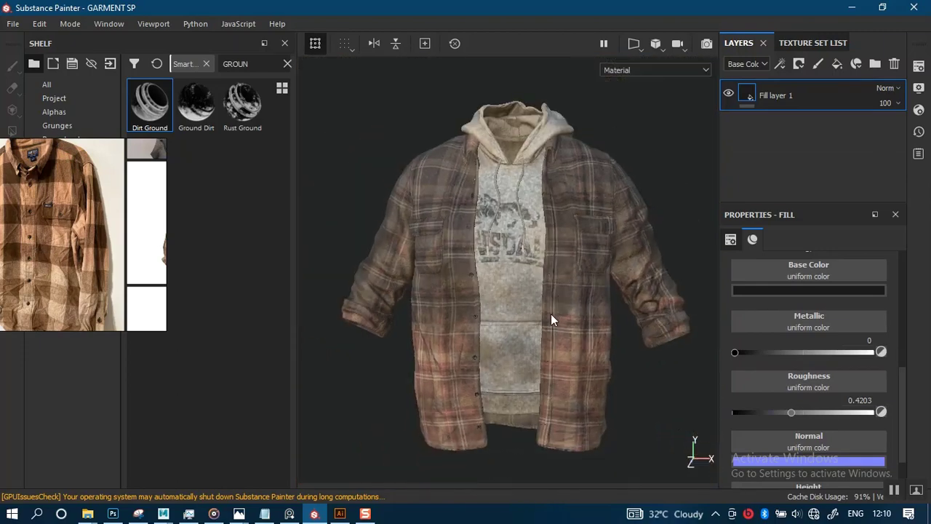
pyautogui.keyDown('alt'); pyautogui.moveTo(551, 314); pyautogui.dragTo(559, 291); pyautogui.keyUp('alt')
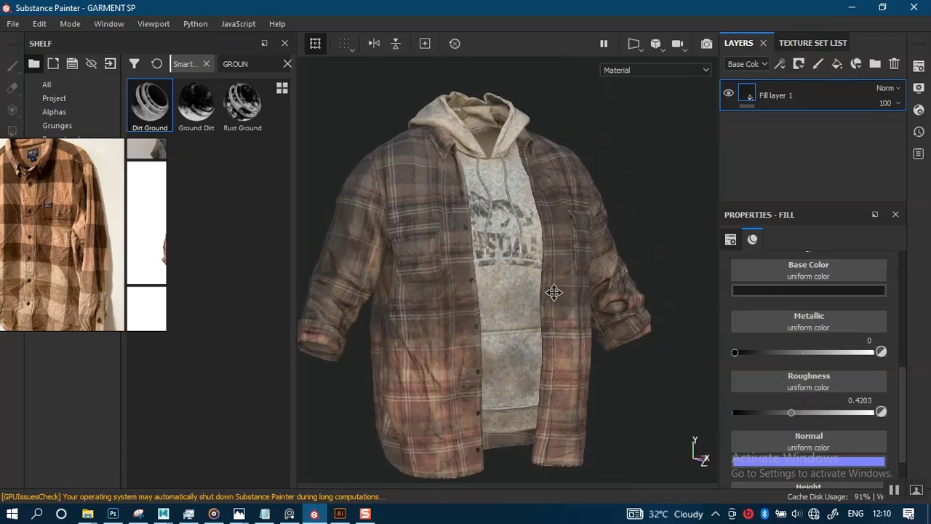
pyautogui.moveTo(555, 294)
pyautogui.keyDown('alt'); pyautogui.mouseDown(button='right')
pyautogui.moveTo(561, 280)
pyautogui.moveTo(561, 301)
pyautogui.mouseUp(button='right'); pyautogui.keyUp('alt')
pyautogui.moveTo(561, 302)
pyautogui.keyDown('alt'); pyautogui.mouseDown()
pyautogui.moveTo(574, 293)
pyautogui.moveTo(567, 304)
pyautogui.moveTo(551, 286)
pyautogui.mouseUp(); pyautogui.keyUp('alt')
pyautogui.keyDown('alt'); pyautogui.moveTo(551, 286); pyautogui.dragTo(535, 252, button='right'); pyautogui.keyUp('alt')
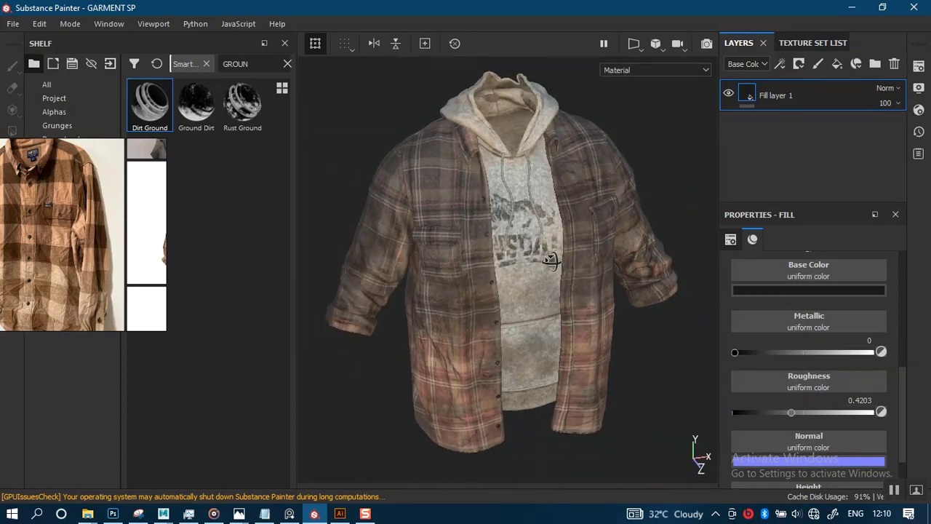
pyautogui.keyDown('alt'); pyautogui.moveTo(535, 252); pyautogui.dragTo(592, 265); pyautogui.keyUp('alt')
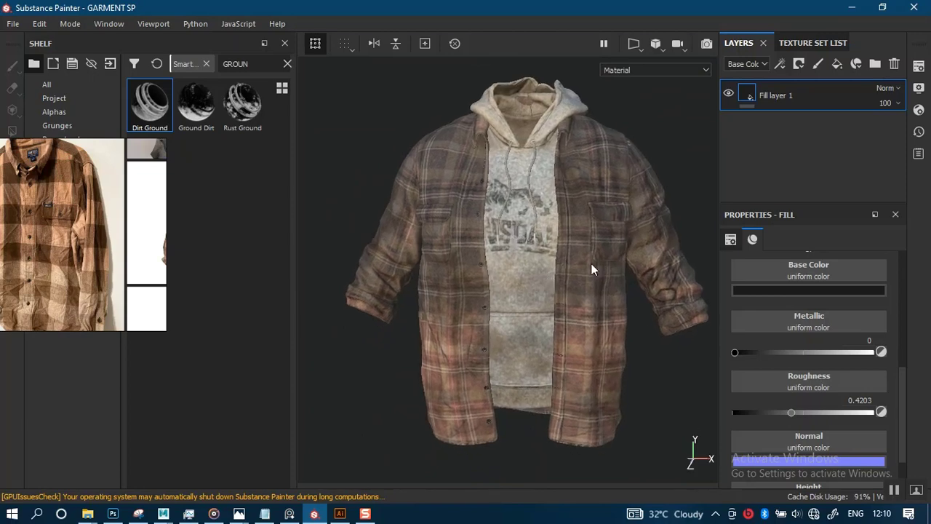
# Step: Turn on viewport shadows in Lightweight computation mode, rotate the environment lighting and review the layered garments
pyautogui.click(918, 67)
pyautogui.click(918, 87)
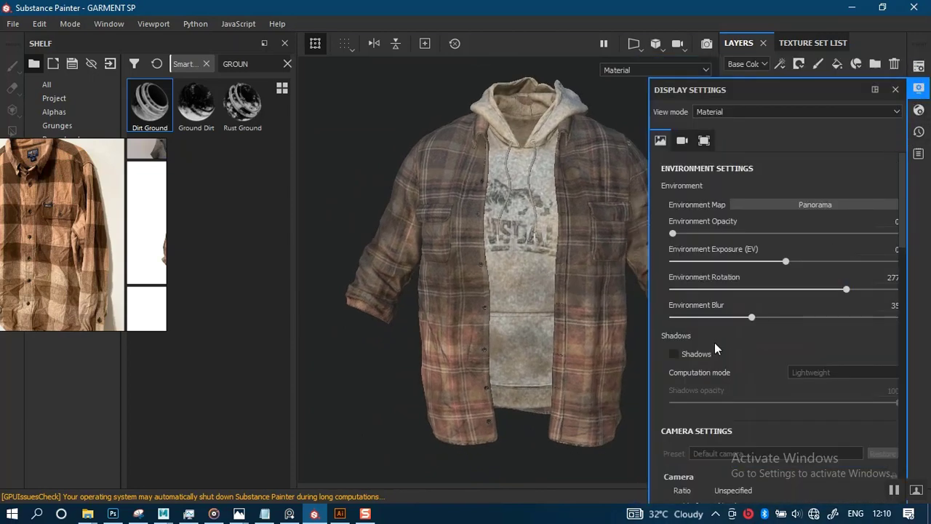
pyautogui.click(674, 354)
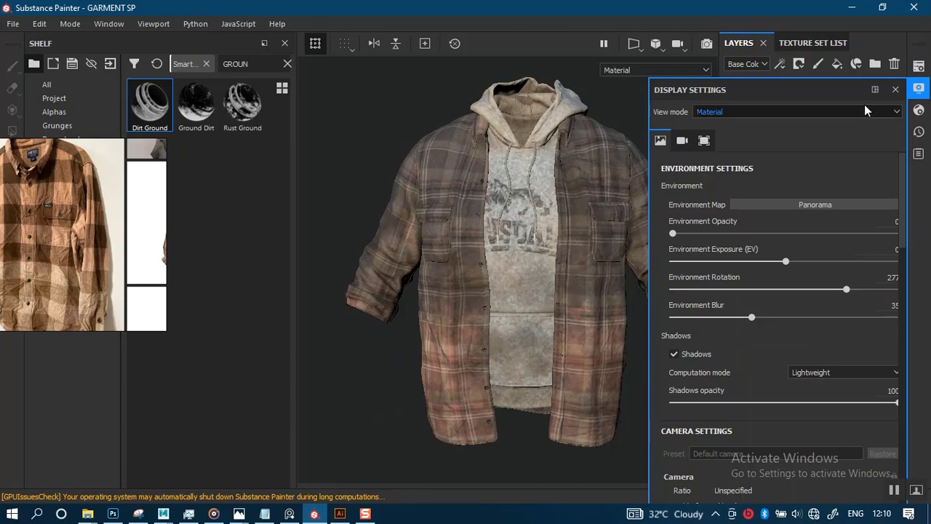
pyautogui.click(896, 90)
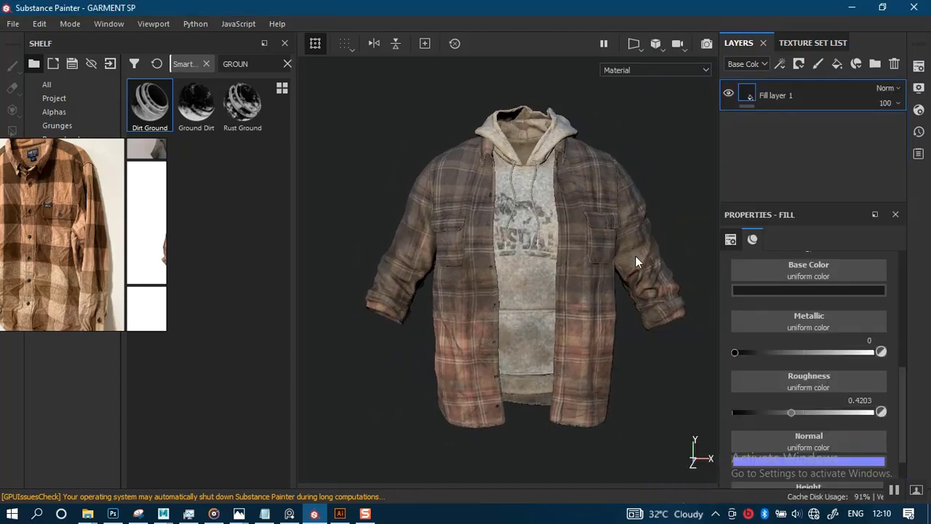
pyautogui.keyDown('shift'); pyautogui.moveTo(605, 267); pyautogui.dragTo(622, 267, button='right'); pyautogui.keyUp('shift')
pyautogui.keyDown('alt'); pyautogui.moveTo(546, 302); pyautogui.dragTo(511, 297, button='middle'); pyautogui.keyUp('alt')
pyautogui.keyDown('alt'); pyautogui.moveTo(558, 295); pyautogui.dragTo(562, 322, button='right'); pyautogui.keyUp('alt')
pyautogui.keyDown('alt'); pyautogui.moveTo(561, 322); pyautogui.dragTo(694, 187); pyautogui.keyUp('alt')
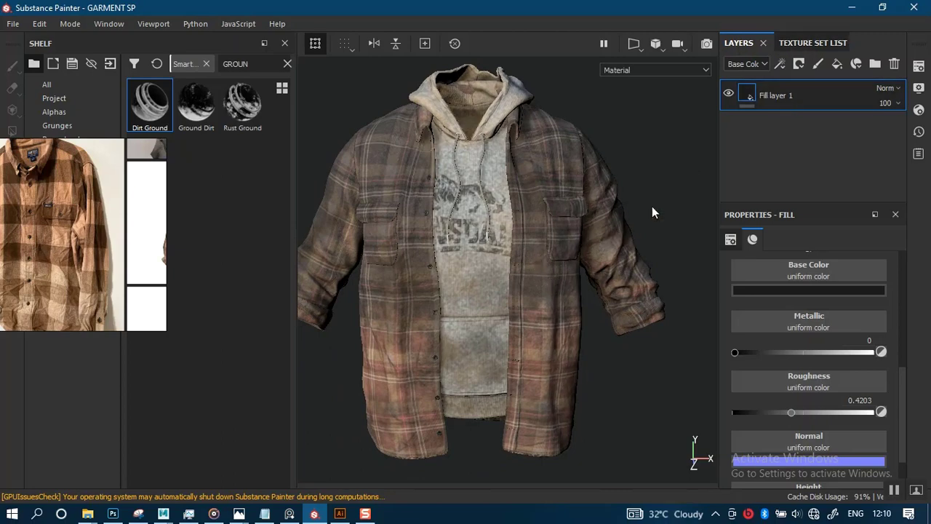
# Step: Switch to the shirt's texture set and compare its look with the BASE DUST and BROWN DIRT layers hidden and shown
pyautogui.keyDown('ctrl'); pyautogui.keyDown('alt'); pyautogui.rightClick(575, 155); pyautogui.keyUp('alt'); pyautogui.keyUp('ctrl')
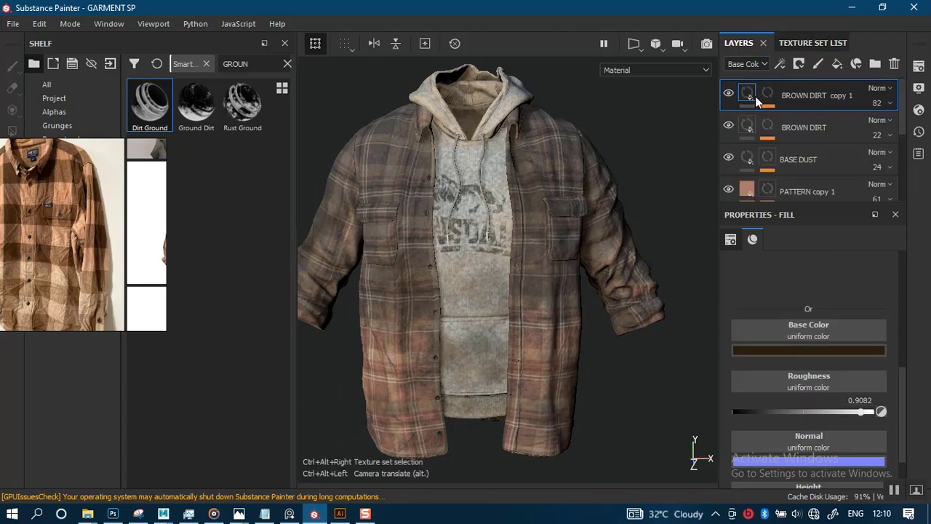
pyautogui.click(727, 159)
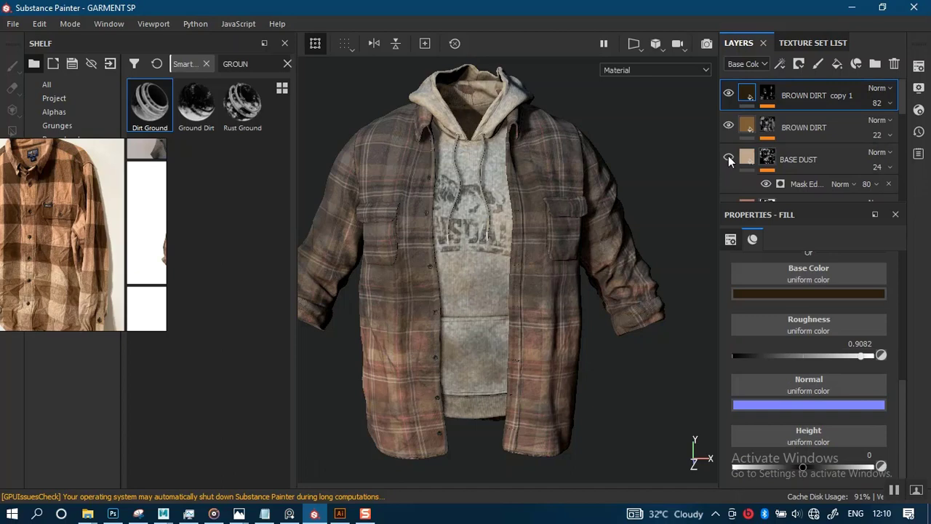
pyautogui.click(729, 155)
pyautogui.click(731, 153)
pyautogui.click(728, 158)
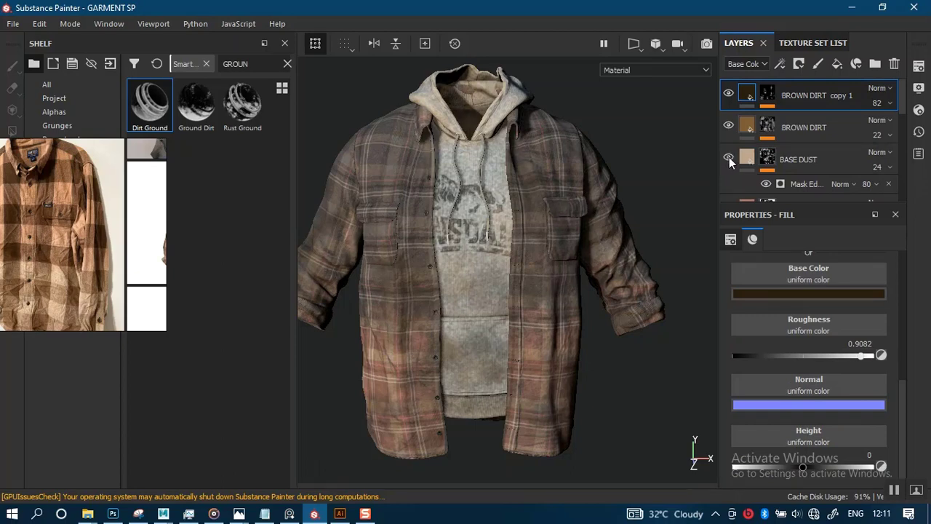
pyautogui.click(731, 156)
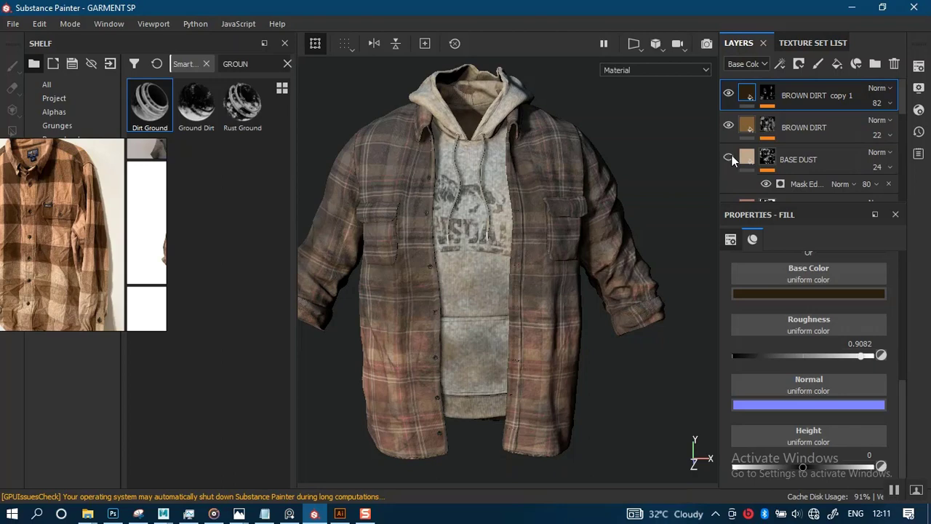
pyautogui.click(731, 156)
pyautogui.click(728, 127)
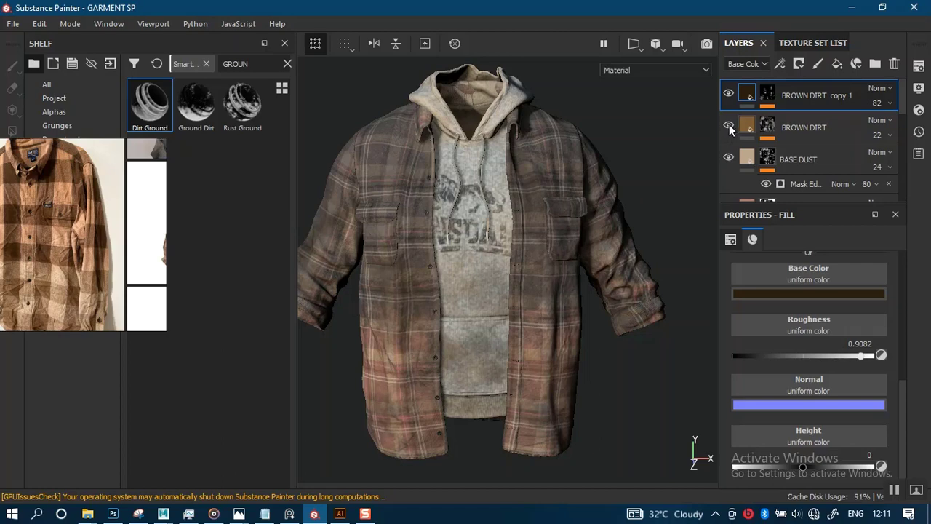
# Step: Compare the shirt's look with the BROWN DIRT copy 1 layer hidden and shown
pyautogui.click(729, 93)
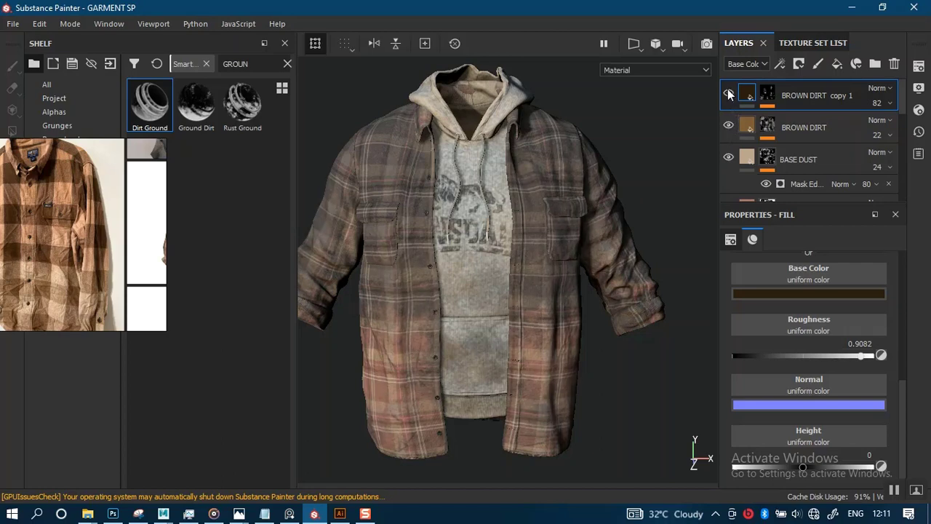
pyautogui.click(730, 94)
pyautogui.click(729, 94)
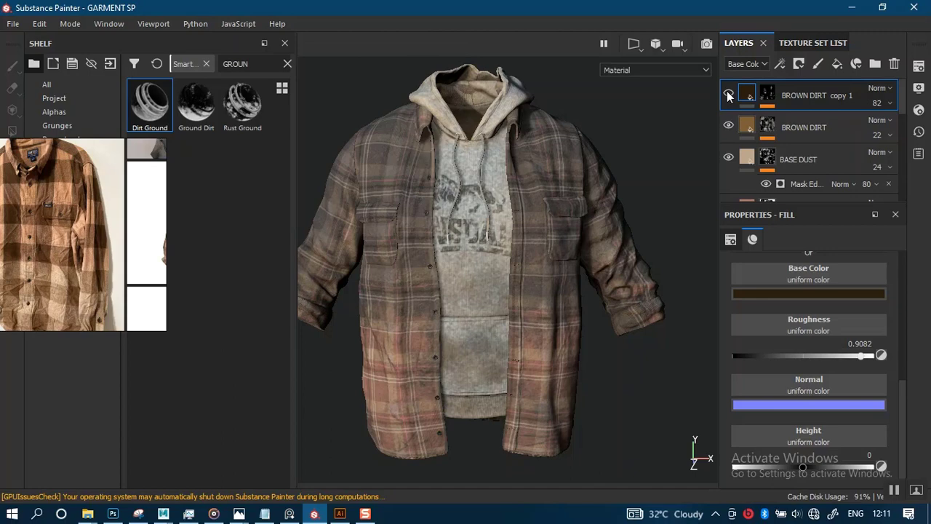
pyautogui.click(728, 94)
# Step: Review the layered shirt and hoodie from slightly different front angles and distances
pyautogui.scroll(-2, 581, 337)
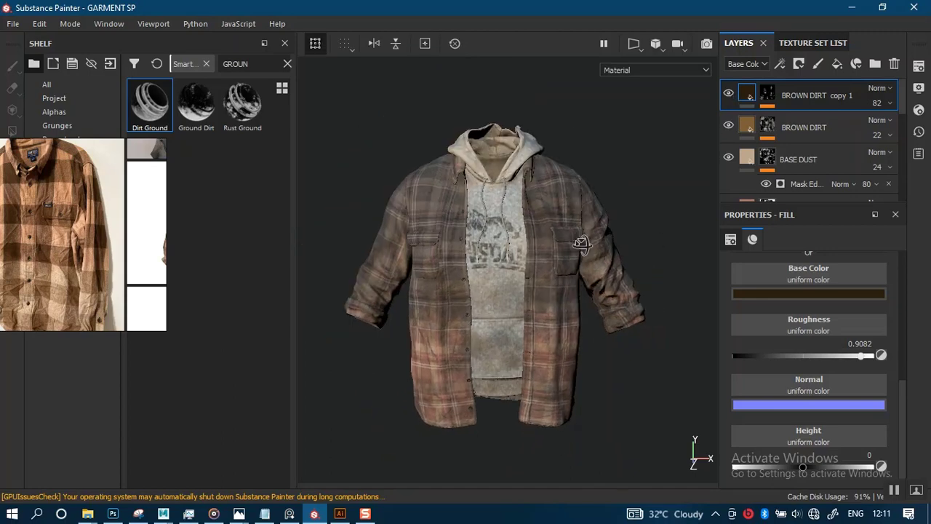
pyautogui.keyDown('alt'); pyautogui.moveTo(580, 243); pyautogui.dragTo(596, 225); pyautogui.keyUp('alt')
pyautogui.scroll(-1, 600, 223)
pyautogui.keyDown('alt'); pyautogui.moveTo(606, 222); pyautogui.dragTo(575, 248, button='middle'); pyautogui.keyUp('alt')
pyautogui.keyDown('alt'); pyautogui.moveTo(580, 246); pyautogui.dragTo(601, 280); pyautogui.keyUp('alt')
pyautogui.keyDown('alt'); pyautogui.moveTo(601, 280); pyautogui.dragTo(594, 297, button='right'); pyautogui.keyUp('alt')
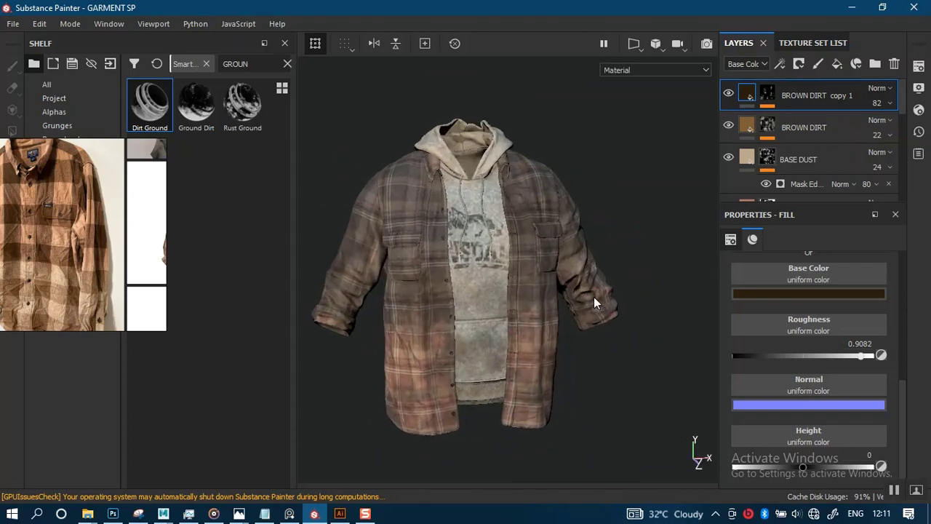
pyautogui.keyDown('alt'); pyautogui.moveTo(593, 296); pyautogui.dragTo(615, 291, button='middle'); pyautogui.keyUp('alt')
pyautogui.keyDown('alt'); pyautogui.moveTo(591, 289); pyautogui.dragTo(580, 301, button='right'); pyautogui.keyUp('alt')
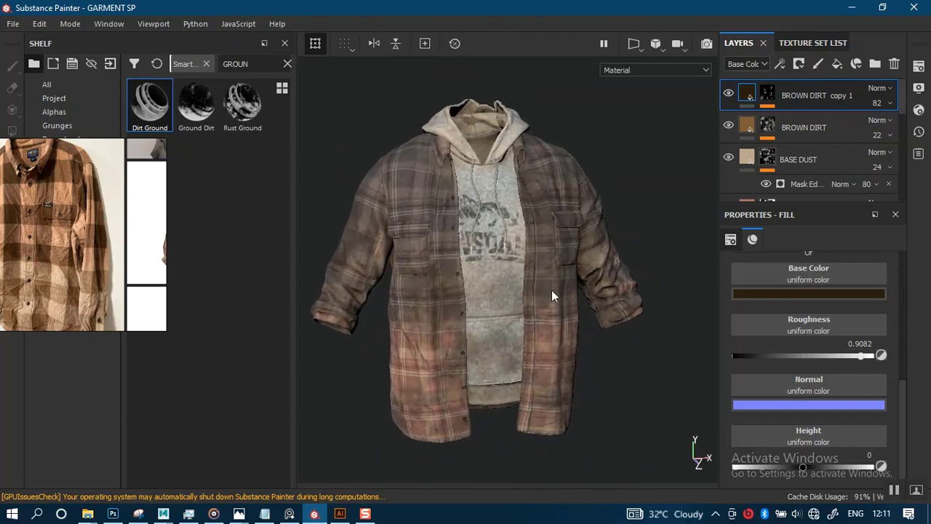
# Step: Move the floating reference board over the model and find The Last of Us Part I character sheet on it
pyautogui.scroll(-5, 45, 222)
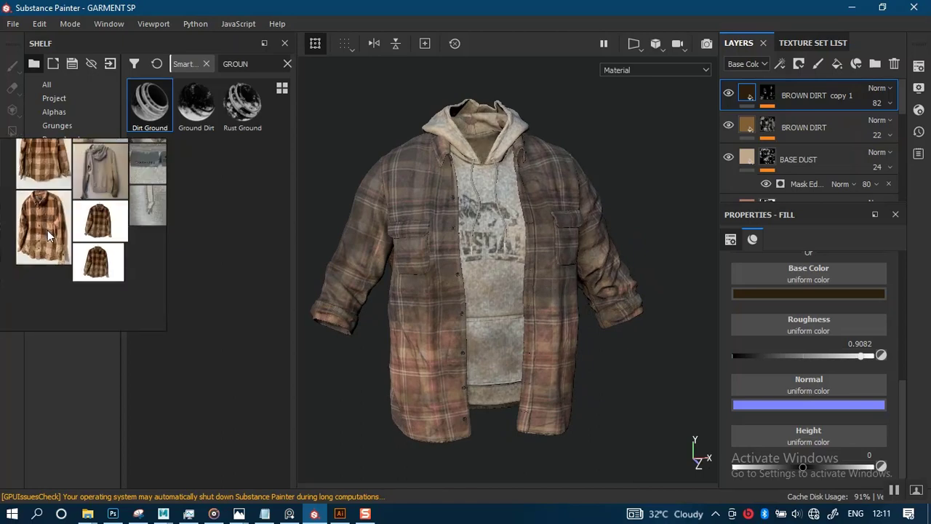
pyautogui.moveTo(47, 230); pyautogui.dragTo(378, 248, button='right')
pyautogui.scroll(-4, 379, 249)
pyautogui.scroll(-6, 382, 251)
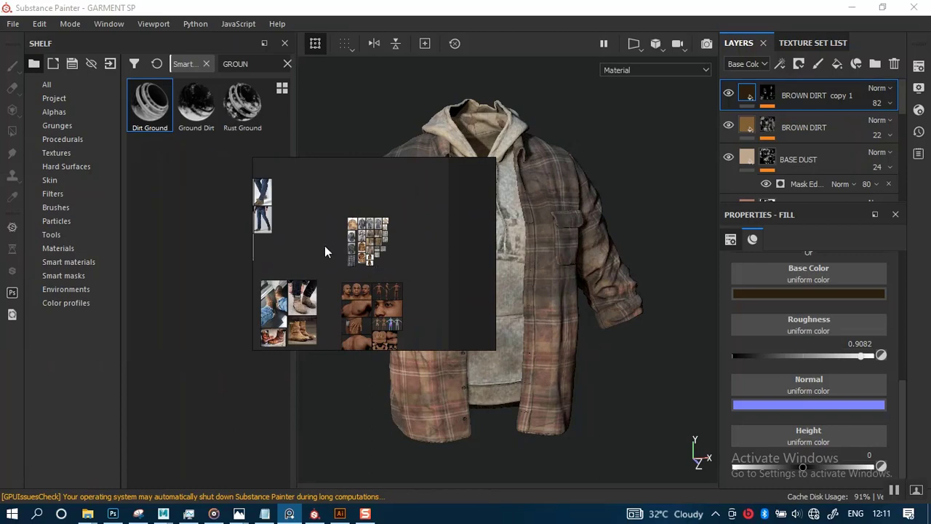
pyautogui.moveTo(324, 245); pyautogui.dragTo(460, 270, button='middle')
pyautogui.moveTo(330, 272); pyautogui.dragTo(378, 276, button='middle')
pyautogui.scroll(4, 369, 287)
pyautogui.scroll(5, 378, 275)
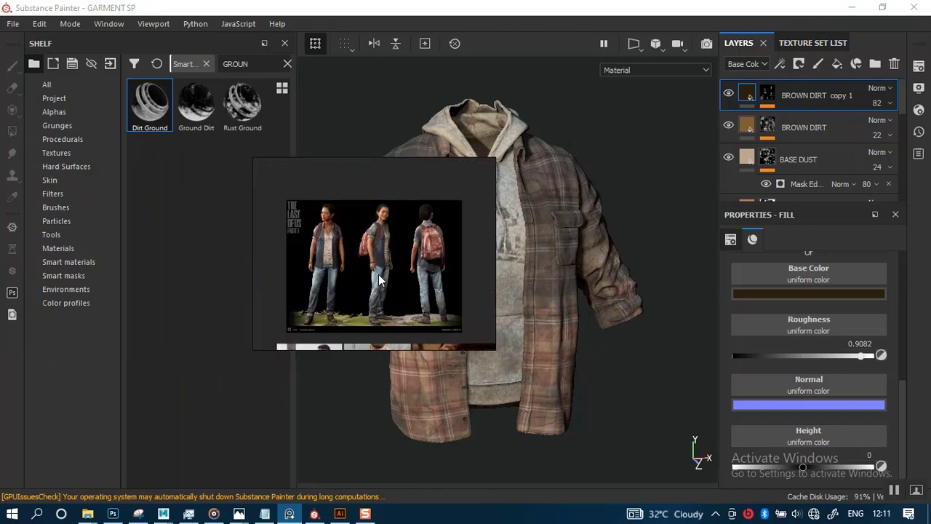
# Step: Examine the character's denim shirt fabric, placket and stained undershirt up close, and place the reference board beside the garments for comparison
pyautogui.scroll(3, 382, 284)
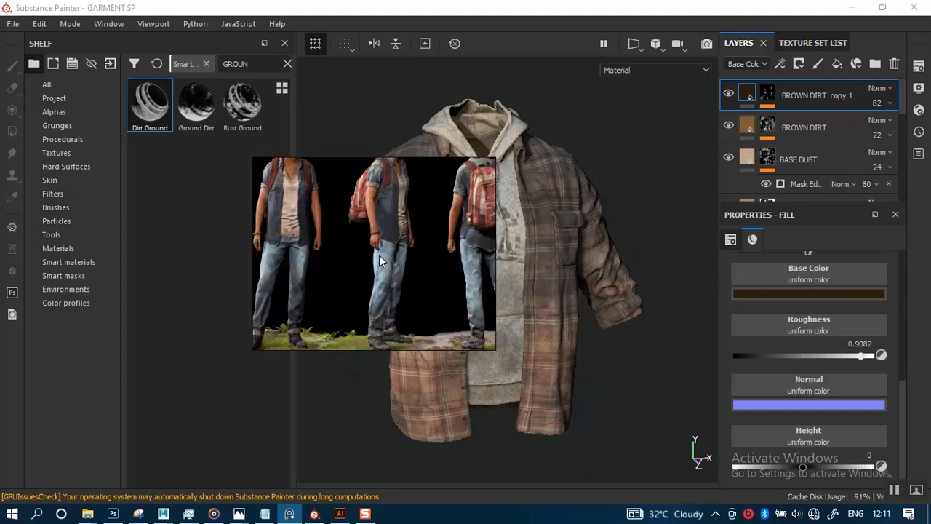
pyautogui.scroll(3, 379, 255)
pyautogui.scroll(4, 331, 266)
pyautogui.moveTo(331, 265); pyautogui.dragTo(383, 282, button='middle')
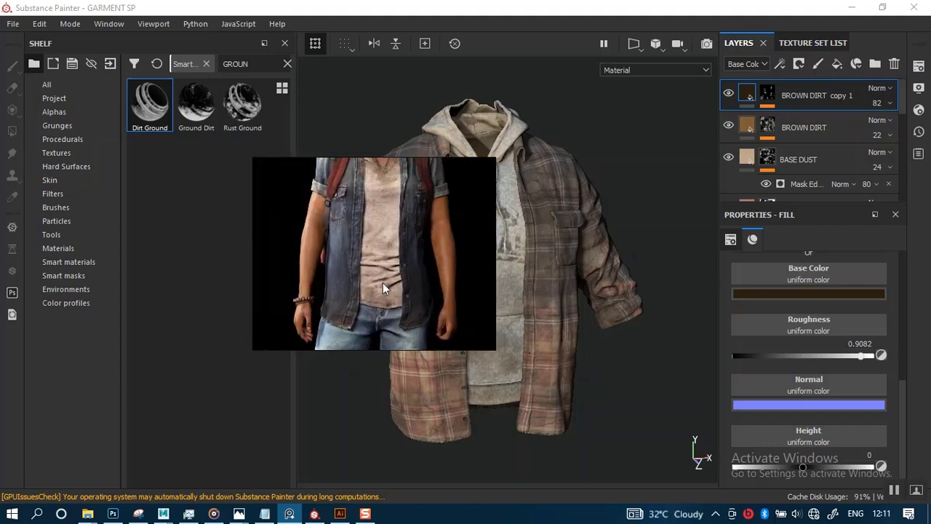
pyautogui.scroll(7, 338, 274)
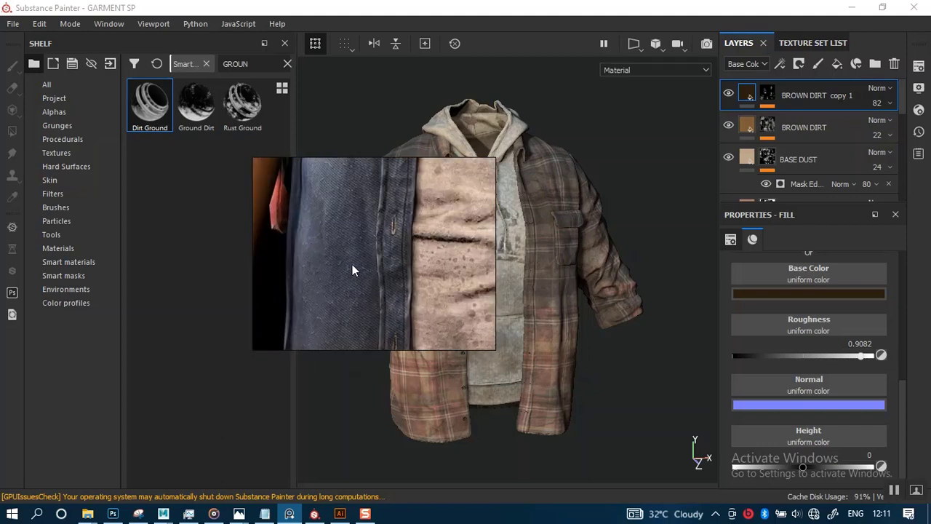
pyautogui.scroll(3, 352, 265)
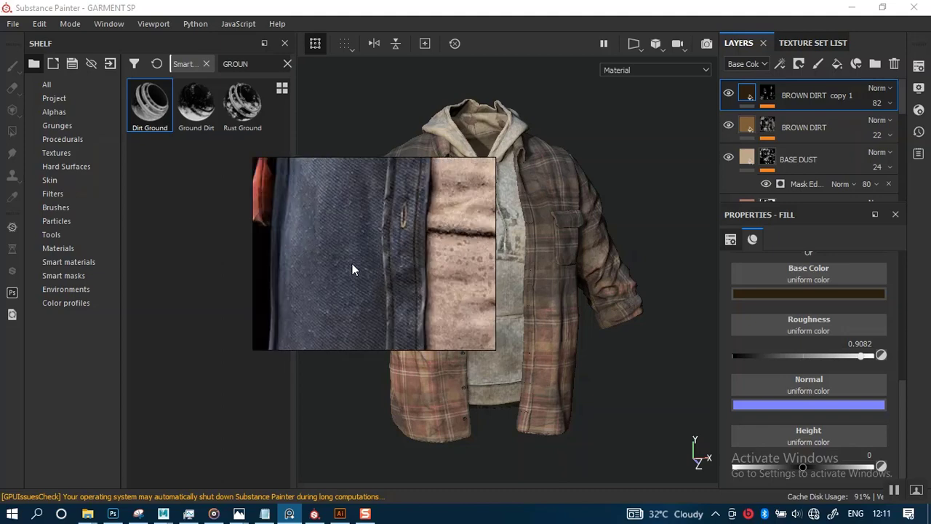
pyautogui.scroll(-4, 352, 265)
pyautogui.moveTo(358, 251); pyautogui.dragTo(353, 266, button='middle')
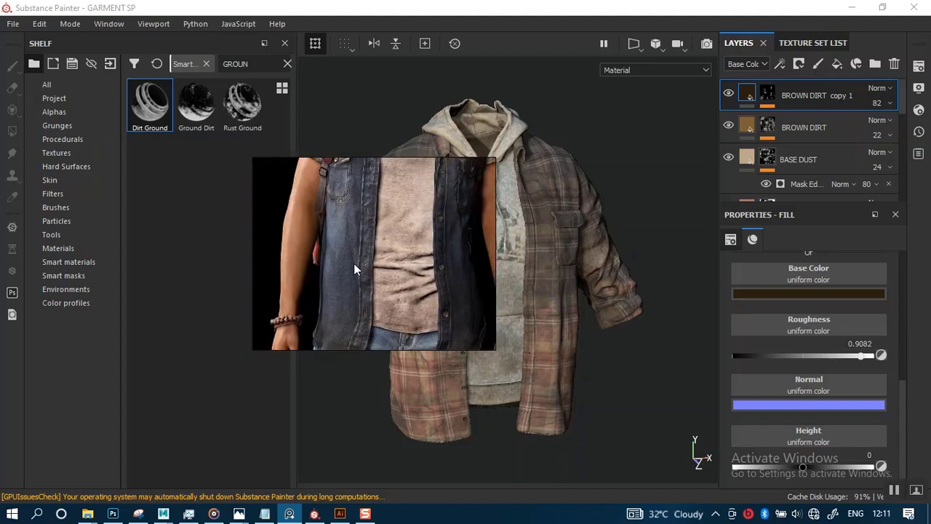
pyautogui.scroll(2, 351, 273)
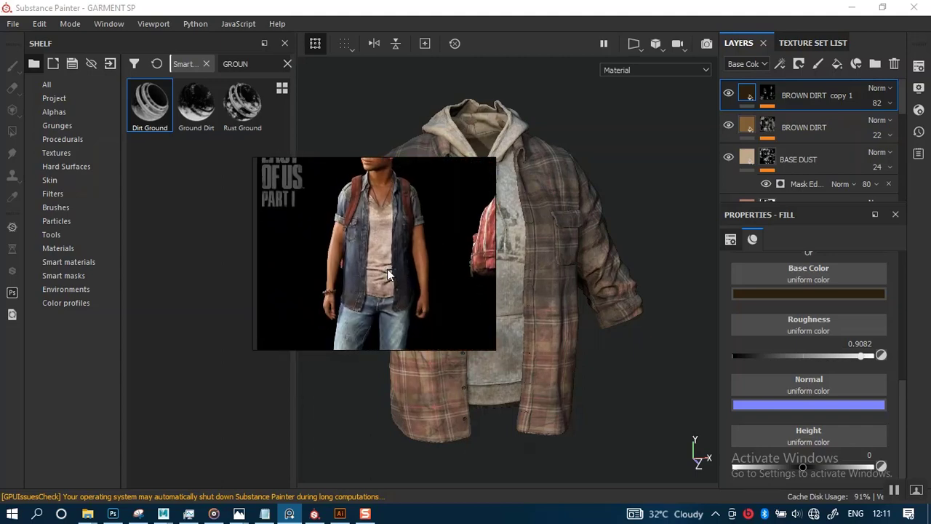
pyautogui.moveTo(403, 269); pyautogui.dragTo(168, 226)
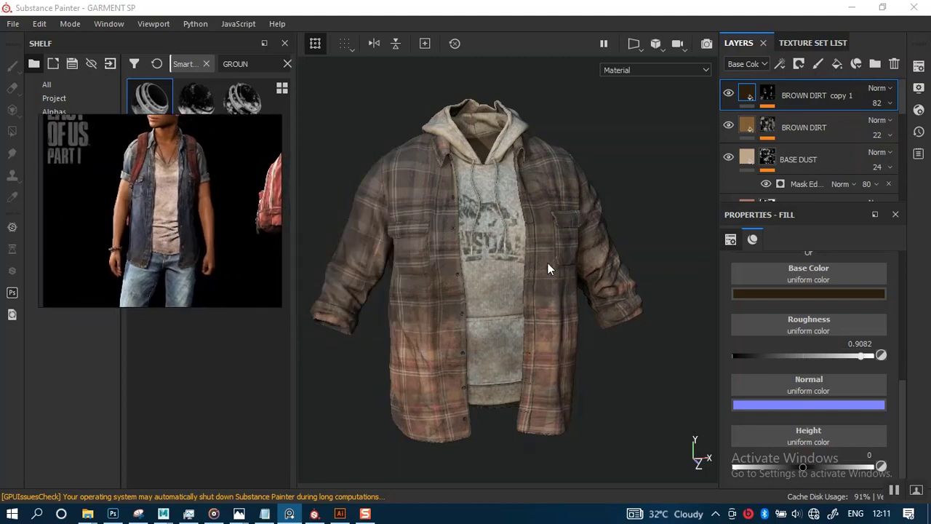
# Step: Set the viewport's environment map to Tomoco Studio and rotate the environment lighting to about 274
pyautogui.keyDown('alt'); pyautogui.moveTo(567, 334); pyautogui.dragTo(579, 344); pyautogui.keyUp('alt')
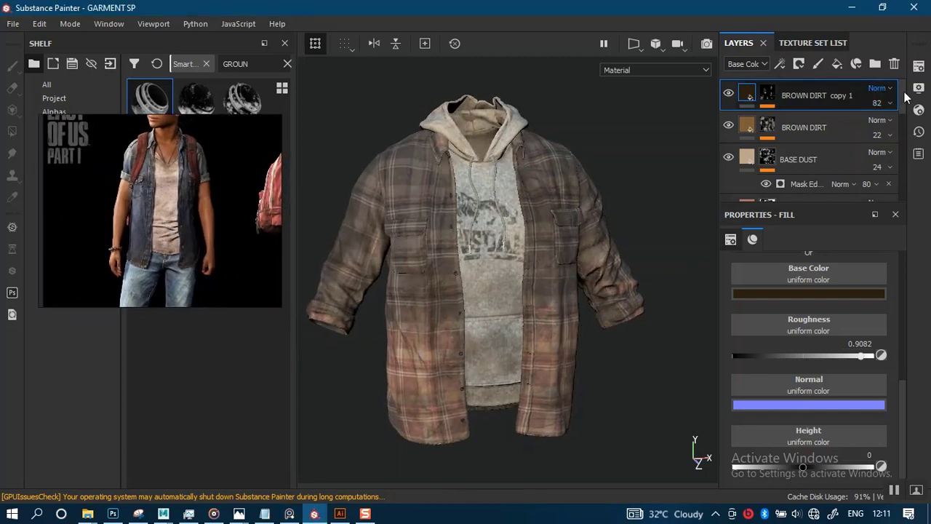
pyautogui.click(918, 86)
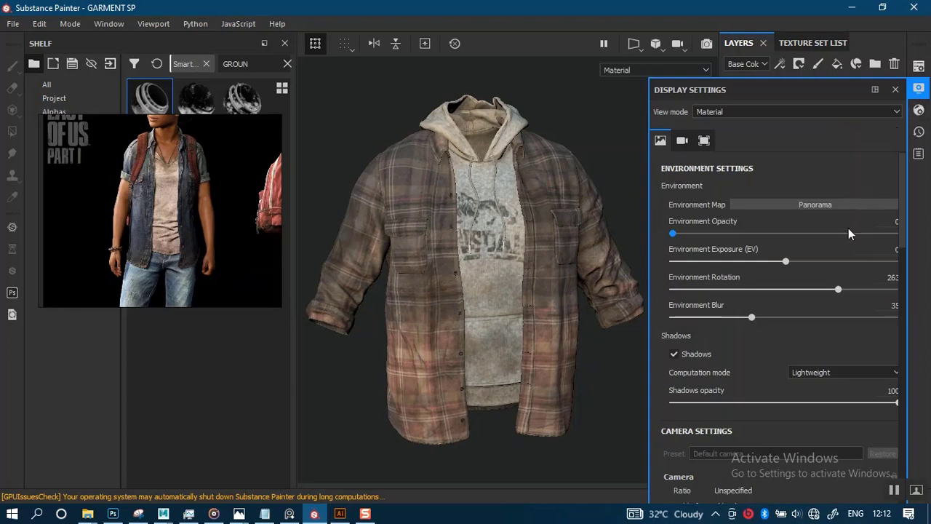
pyautogui.click(843, 207)
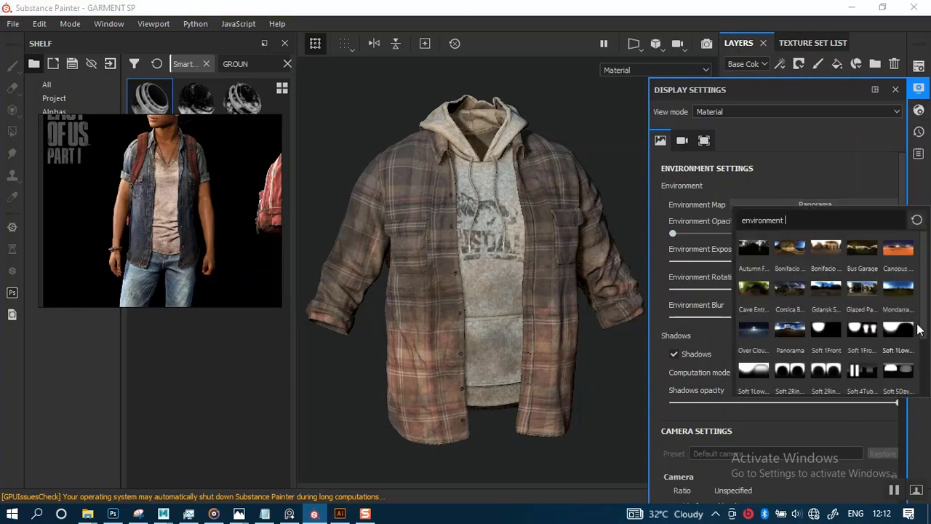
pyautogui.scroll(-1, 924, 333)
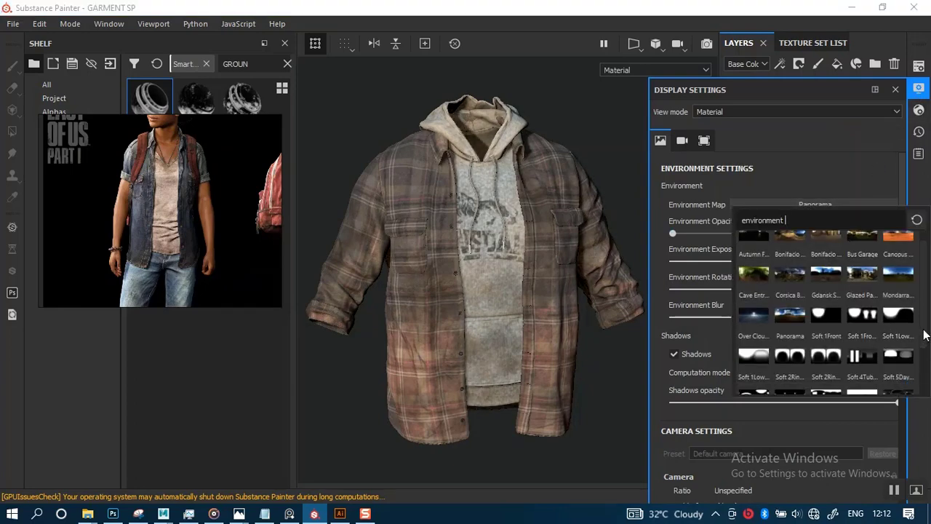
pyautogui.scroll(-1, 801, 346)
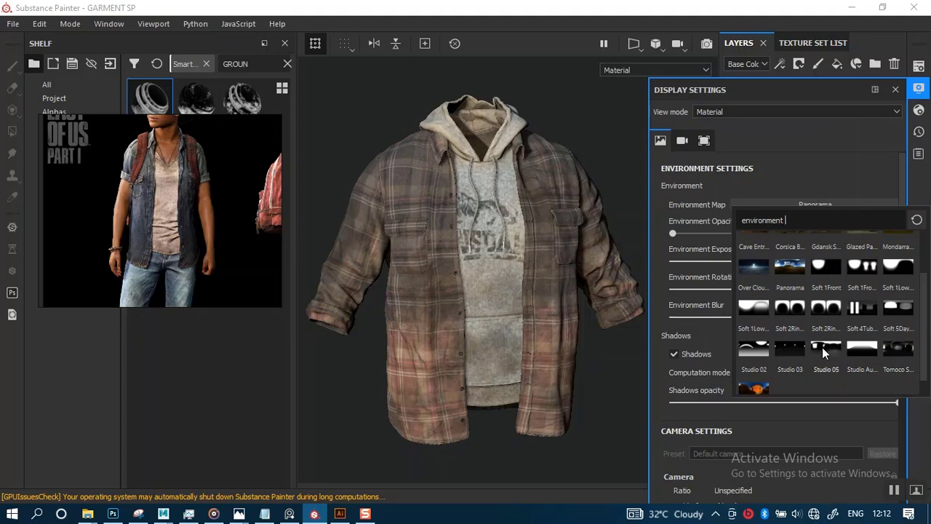
pyautogui.click(897, 351)
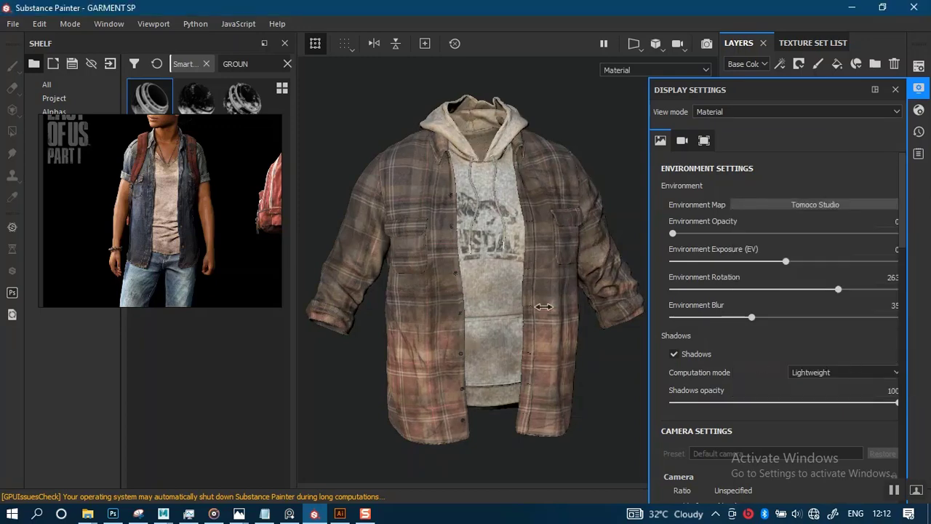
pyautogui.keyDown('shift'); pyautogui.moveTo(509, 294); pyautogui.dragTo(552, 306, button='right'); pyautogui.keyUp('shift')
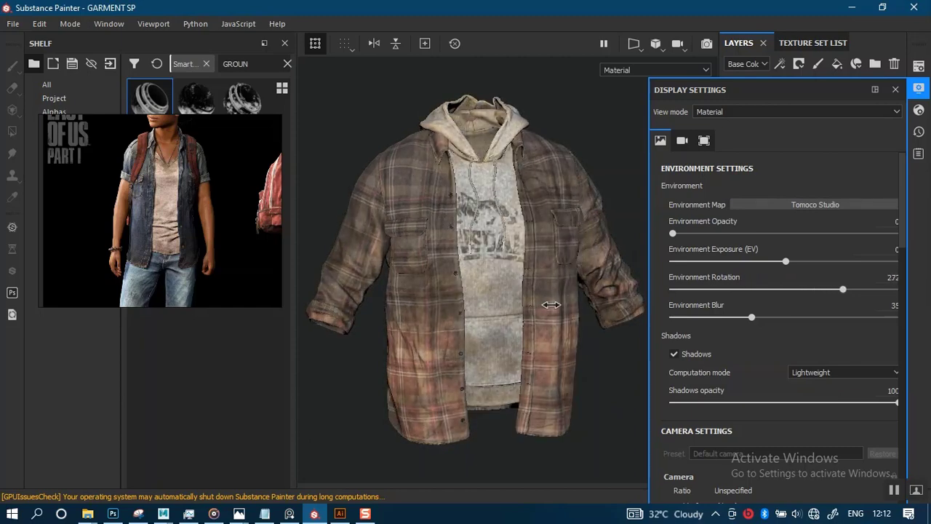
# Step: Try the Soft 1Front 2Backs and Gdansk Shipyard Buildings environment maps, rotating the lighting to about 306 and 279 respectively
pyautogui.click(815, 205)
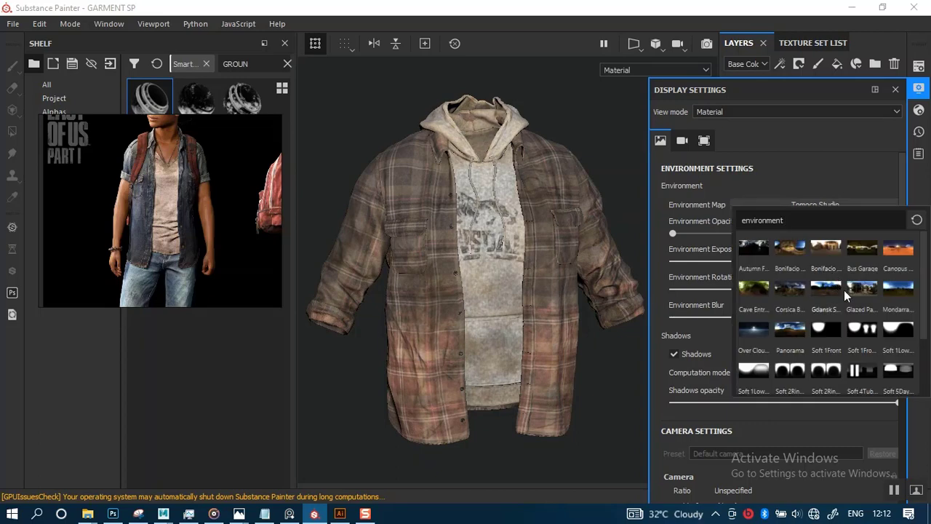
pyautogui.click(860, 334)
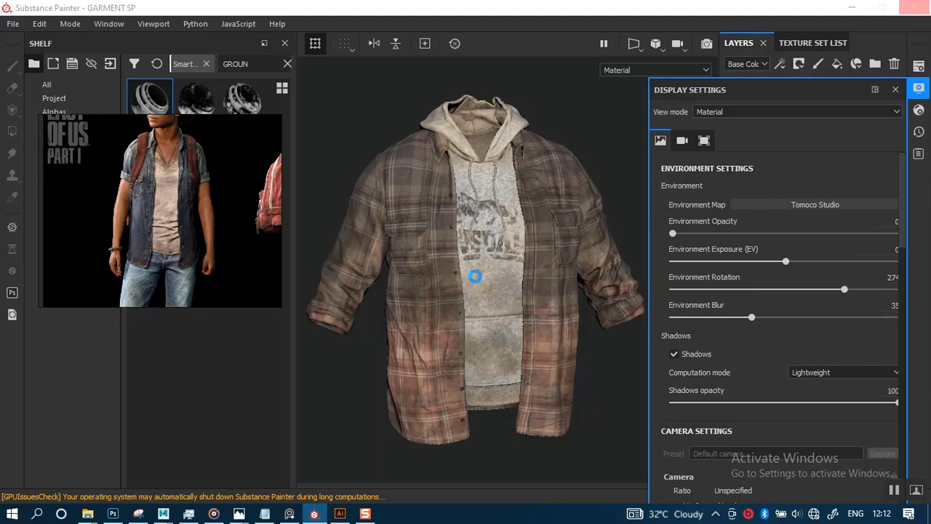
pyautogui.keyDown('shift'); pyautogui.moveTo(544, 309); pyautogui.dragTo(416, 328, button='right'); pyautogui.keyUp('shift')
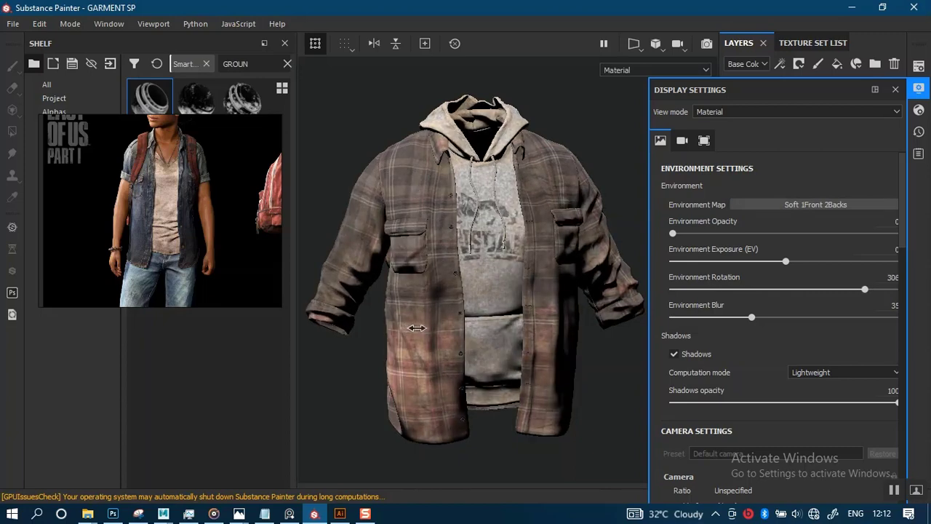
pyautogui.click(815, 207)
pyautogui.click(753, 305)
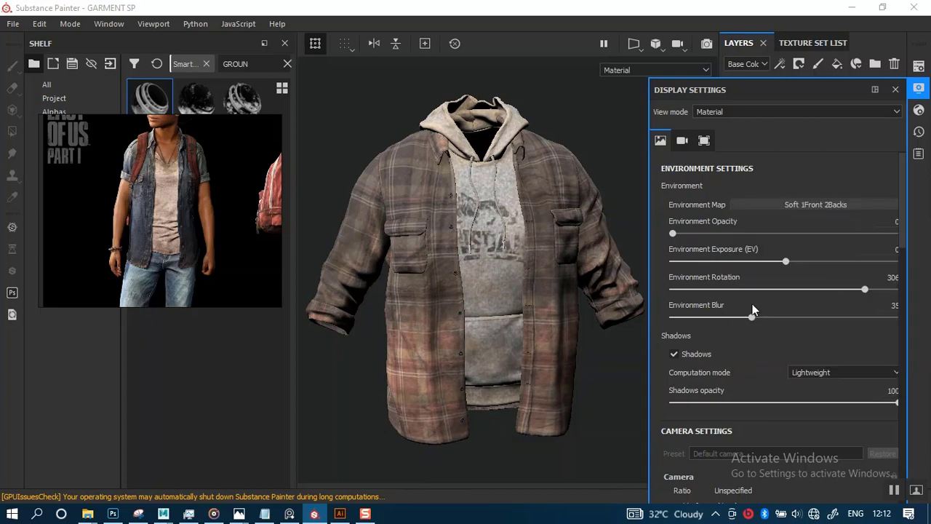
pyautogui.moveTo(514, 323)
pyautogui.keyDown('shift'); pyautogui.mouseDown(button='right')
pyautogui.moveTo(533, 326)
pyautogui.moveTo(507, 325)
pyautogui.mouseUp(button='right'); pyautogui.keyUp('shift')
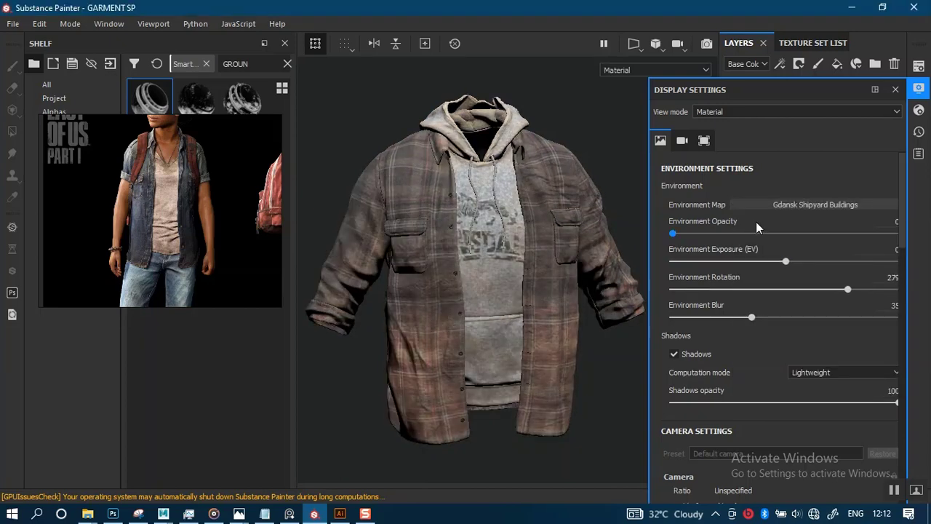
# Step: Set the environment map to Mondarrain 3, rotate the lighting to about 297 and close the display settings
pyautogui.click(777, 209)
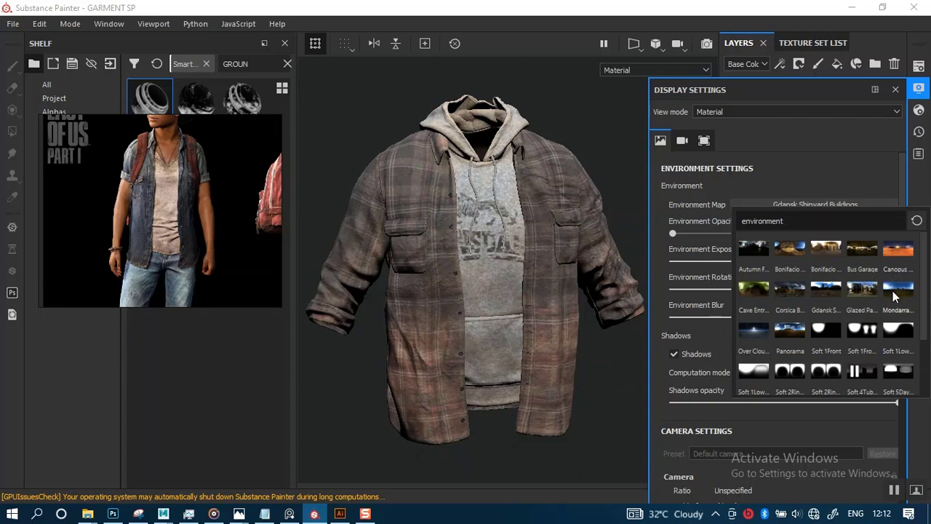
pyautogui.click(893, 291)
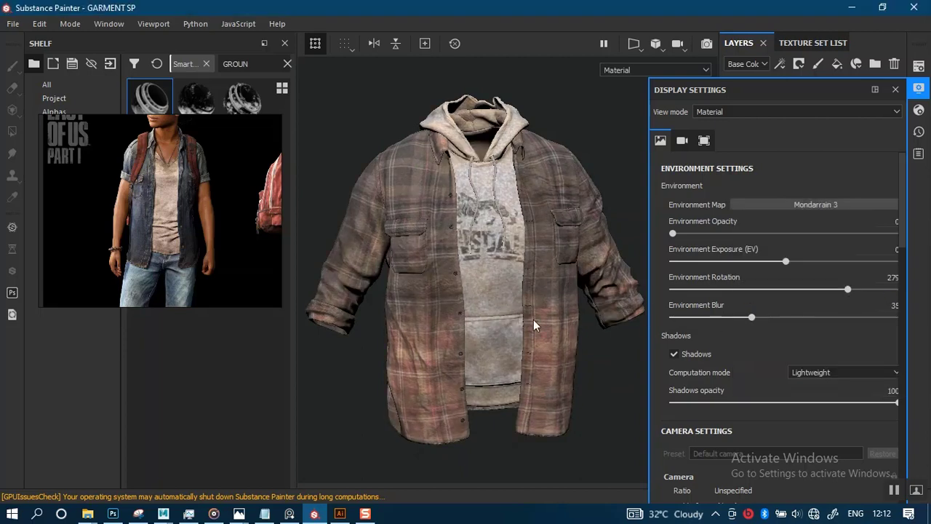
pyautogui.moveTo(536, 323)
pyautogui.keyDown('shift'); pyautogui.mouseDown(button='right')
pyautogui.moveTo(497, 328)
pyautogui.moveTo(549, 323)
pyautogui.mouseUp(button='right'); pyautogui.keyUp('shift')
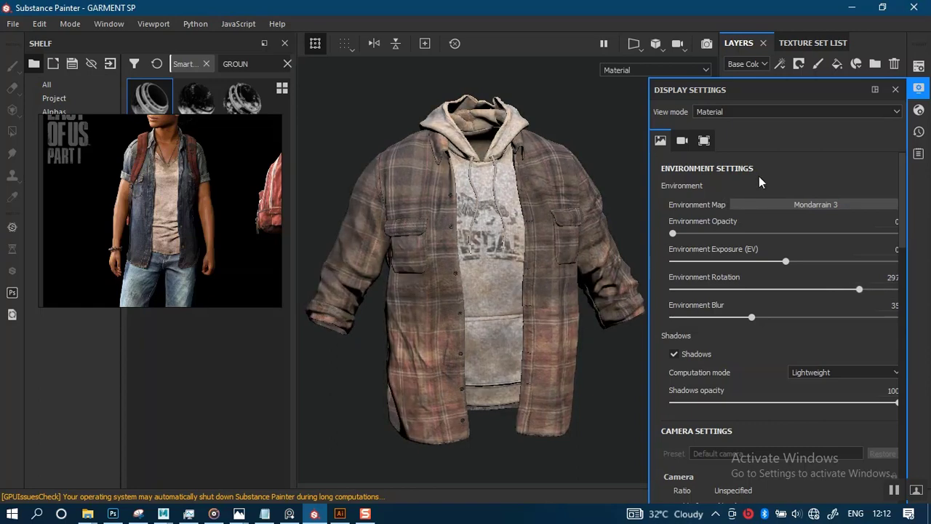
pyautogui.click(896, 89)
# Step: Add an HSL Perceptive filter to the shirt's PATTERN layer
pyautogui.keyDown('alt'); pyautogui.moveTo(588, 219); pyautogui.dragTo(608, 225); pyautogui.keyUp('alt')
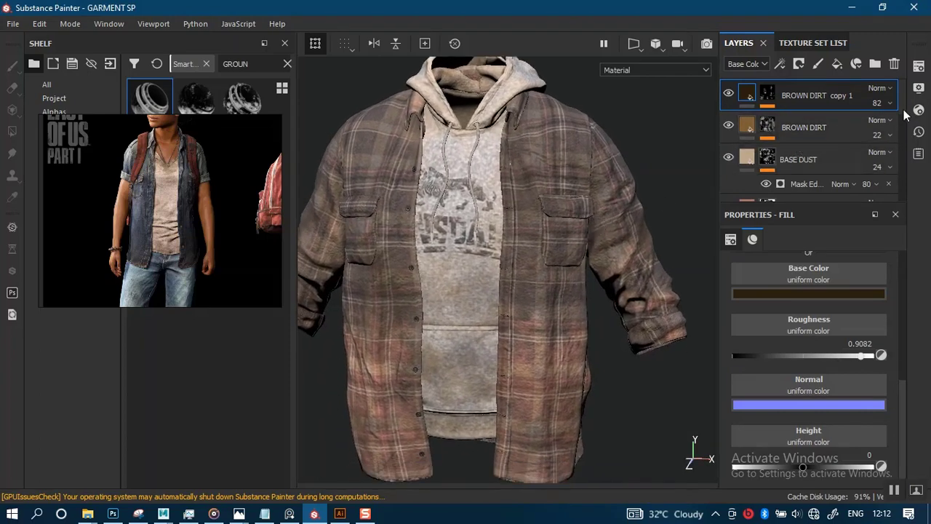
pyautogui.moveTo(903, 115); pyautogui.dragTo(902, 181)
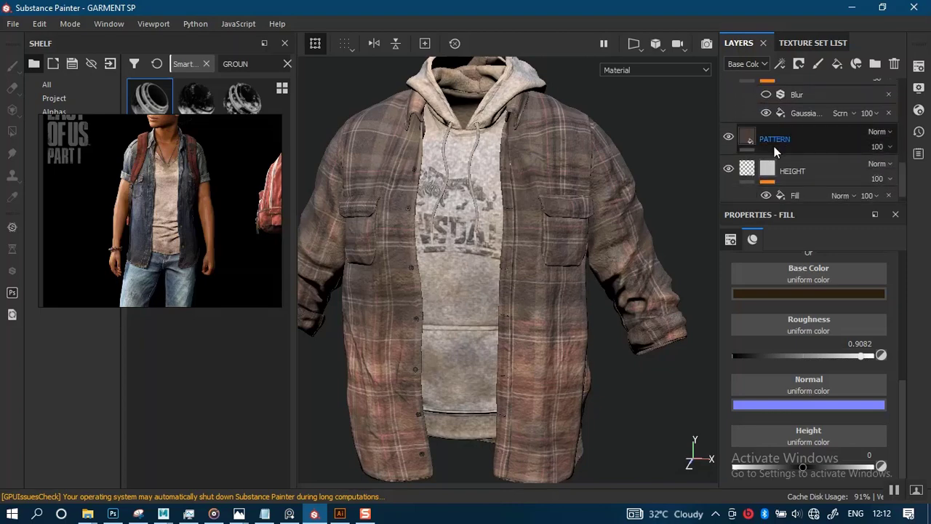
pyautogui.click(750, 134)
pyautogui.rightClick(747, 136)
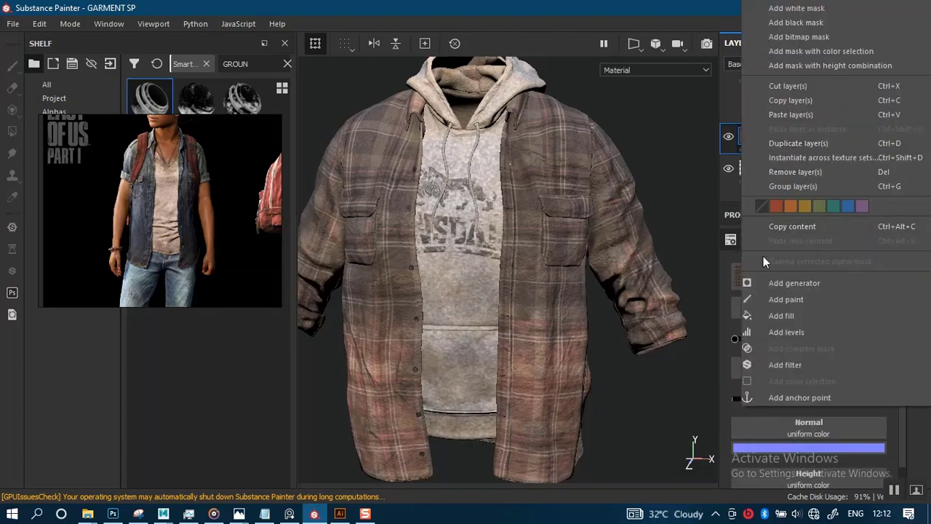
pyautogui.click(775, 364)
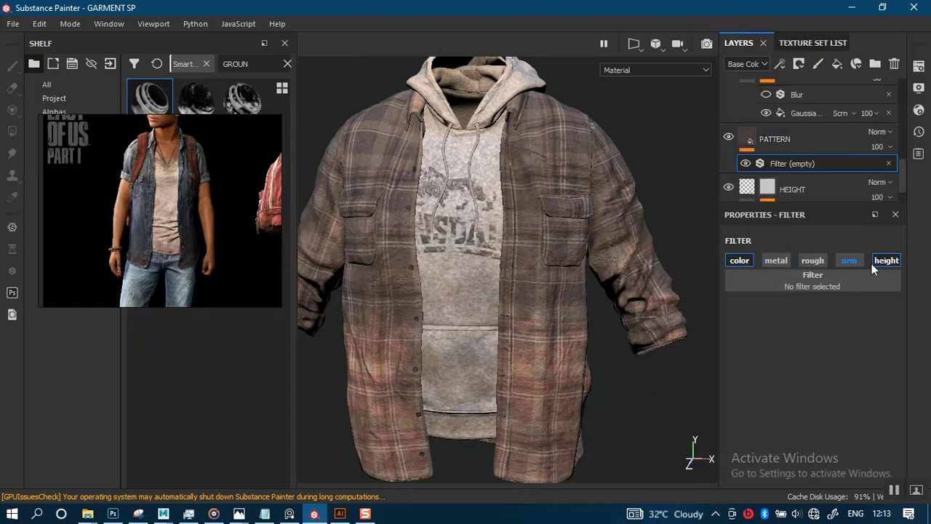
pyautogui.click(808, 286)
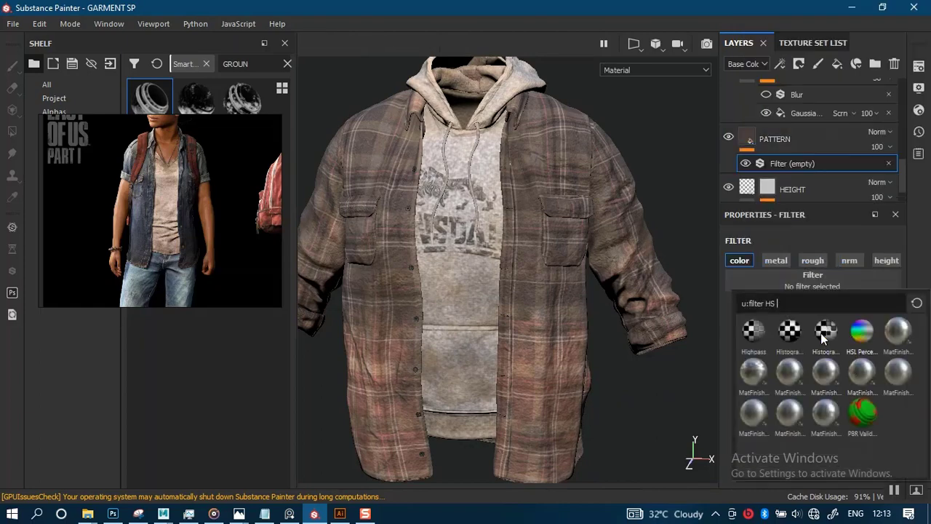
pyautogui.click(862, 331)
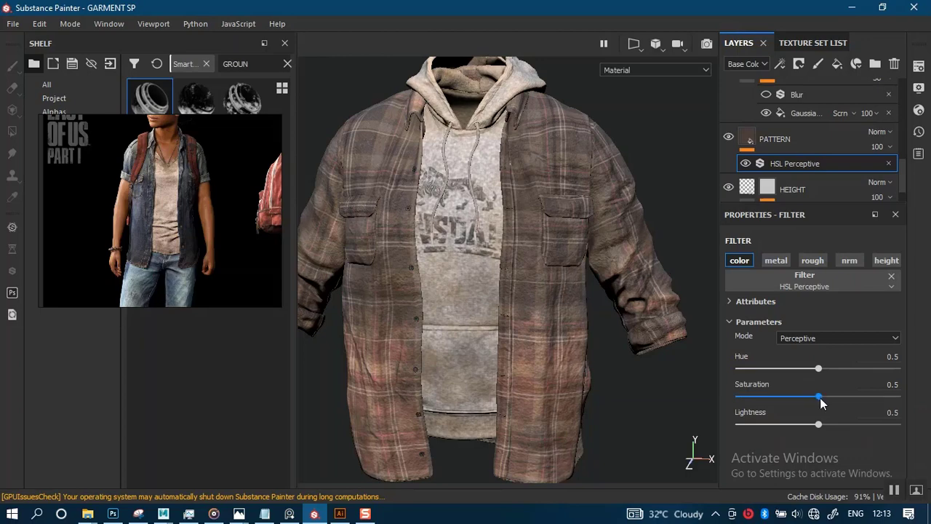
# Step: Set the HSL Perceptive filter's saturation to 0.351, comparing the plaid with the filter off and on
pyautogui.moveTo(824, 396)
pyautogui.mouseDown()
pyautogui.moveTo(840, 398)
pyautogui.moveTo(831, 403)
pyautogui.mouseUp()
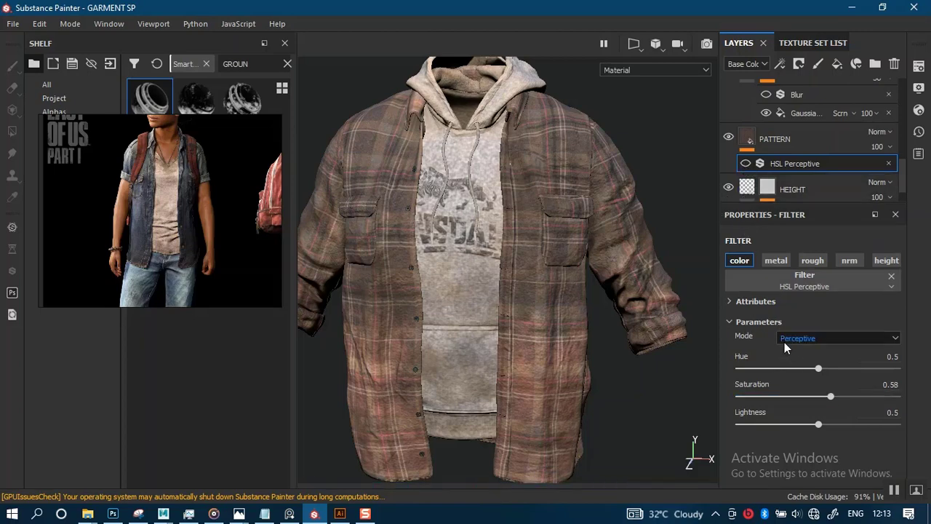
pyautogui.click(746, 164)
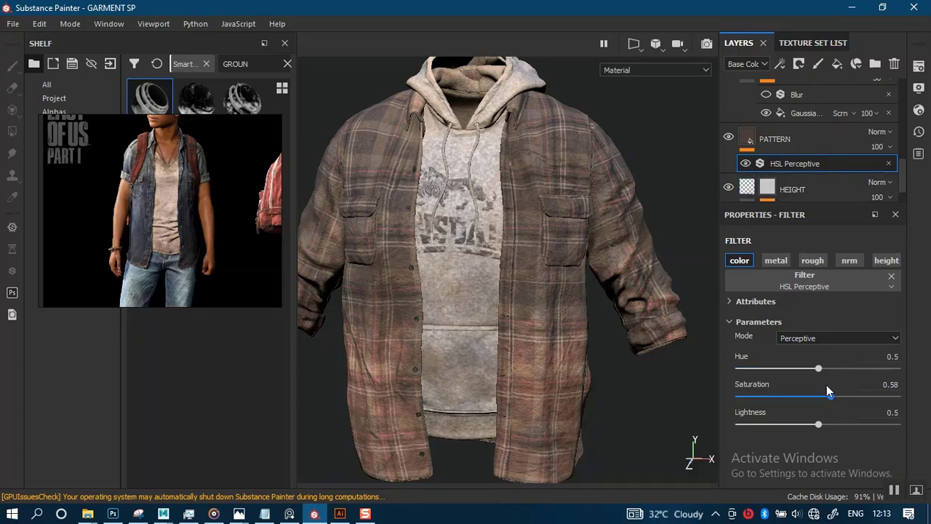
pyautogui.moveTo(831, 400); pyautogui.dragTo(815, 403)
pyautogui.moveTo(813, 398)
pyautogui.mouseDown()
pyautogui.moveTo(784, 397)
pyautogui.moveTo(795, 397)
pyautogui.mouseUp()
# Step: Check the complete layered garments from the front and save the project
pyautogui.scroll(-3, 590, 350)
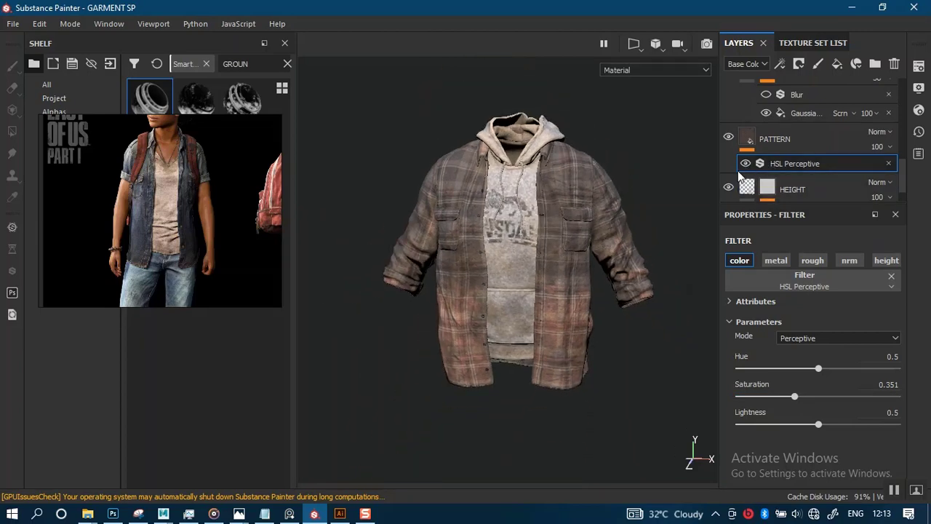
pyautogui.scroll(3, 565, 302)
pyautogui.keyDown('alt'); pyautogui.moveTo(546, 312); pyautogui.dragTo(591, 303); pyautogui.keyUp('alt')
pyautogui.hotkey('ctrl', 's')
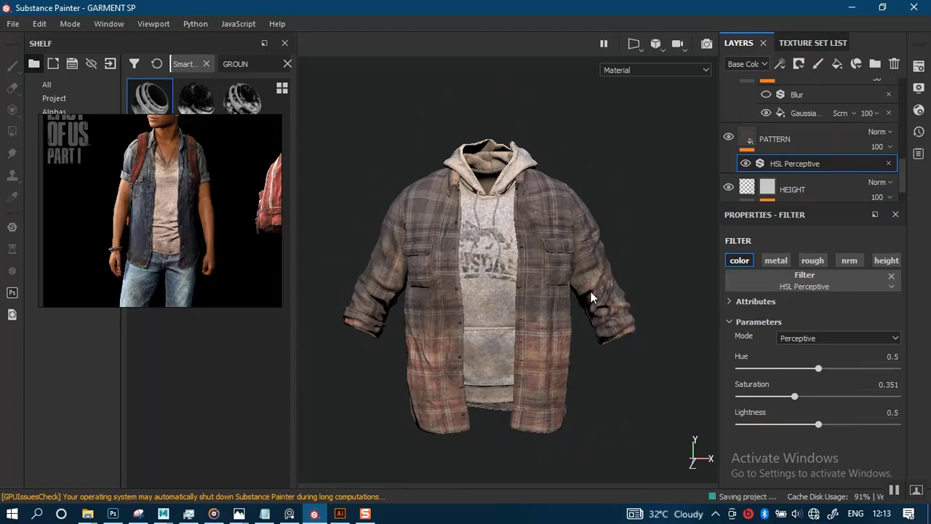